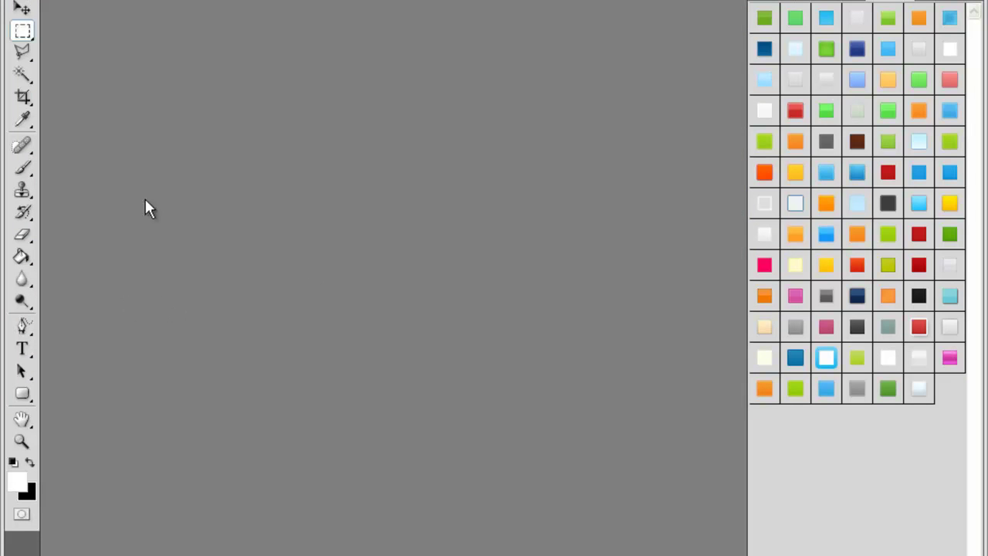
Create a new 1000 x 1200 pixel RGB document with a transparent background
{"action": "key", "text": "alt+f"}
{"action": "key", "text": "n"}
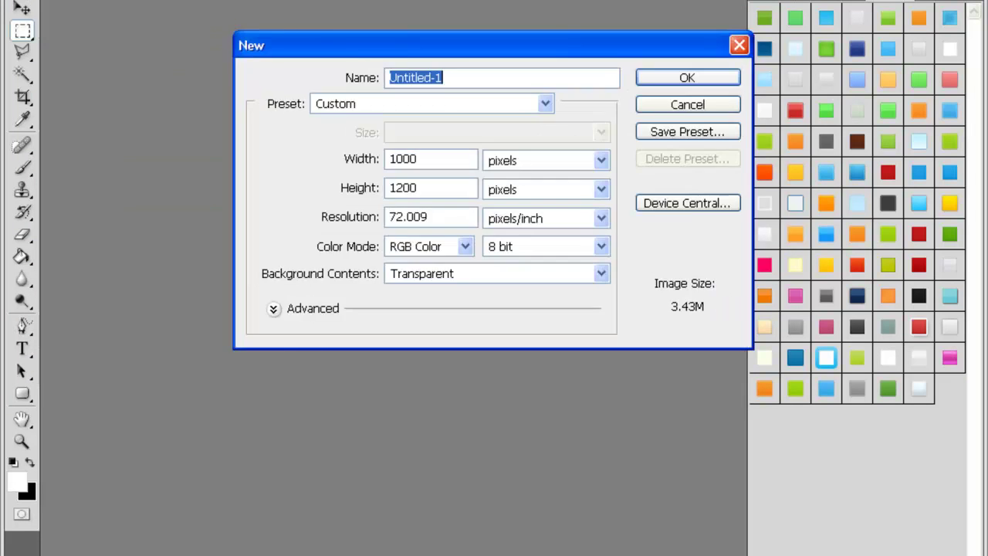
{"action": "left_click", "coordinate": [440, 159]}
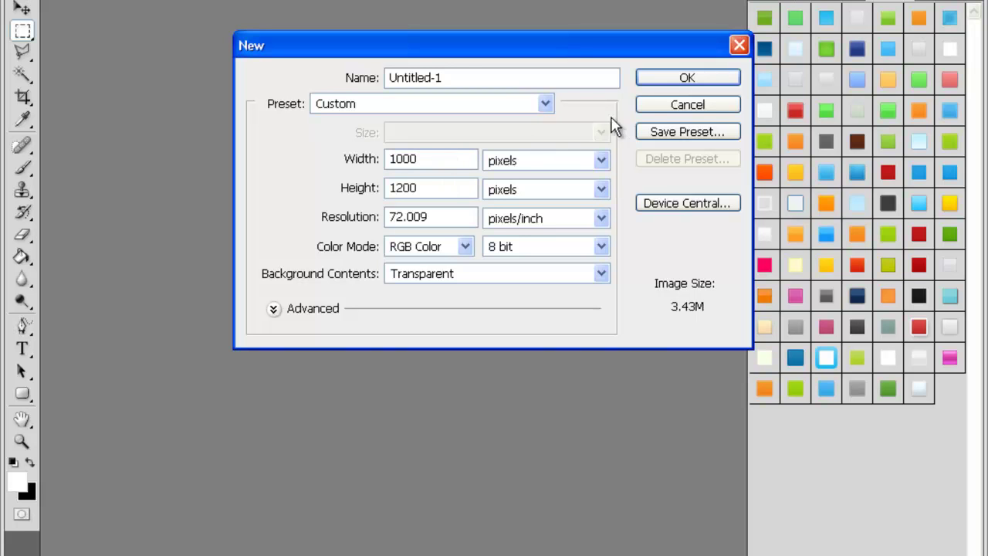
{"action": "left_click", "coordinate": [647, 80]}
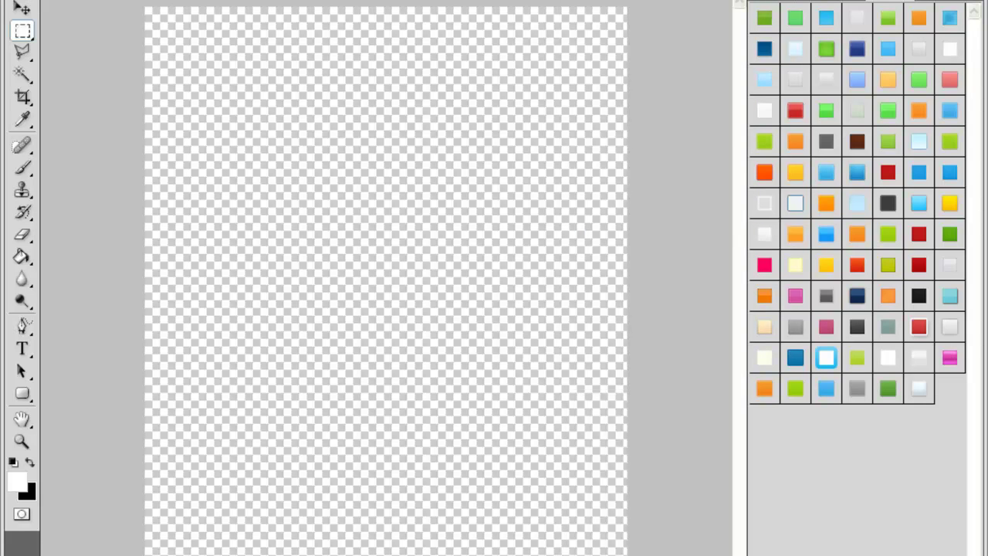
Swap the foreground color to black and fill the whole canvas with it using the Paint Bucket
{"action": "left_click", "coordinate": [30, 464]}
{"action": "left_click", "coordinate": [21, 259]}
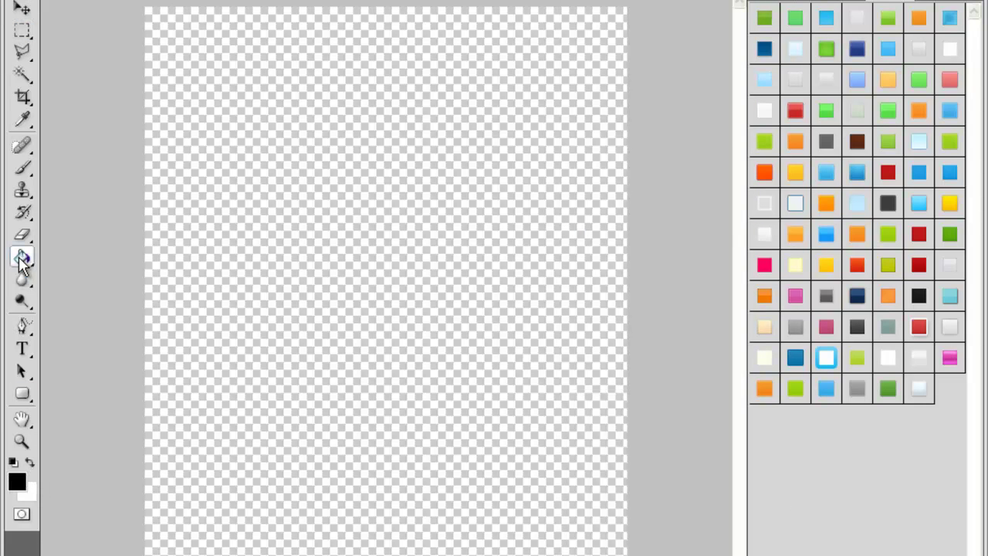
{"action": "left_click", "coordinate": [370, 377]}
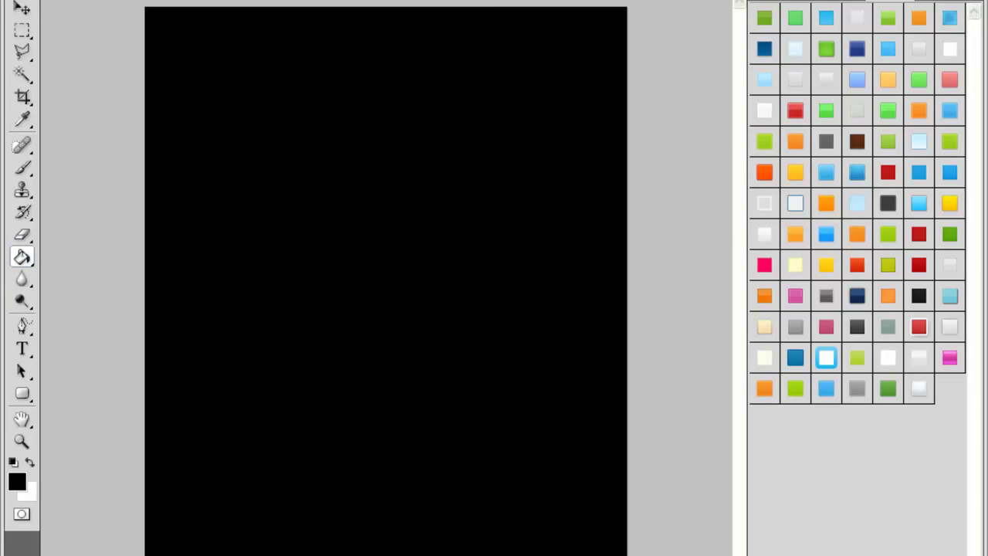
Add a new layer and draw a narrow white rounded rectangle bar in the upper left of the black canvas
{"action": "key", "text": "F7"}
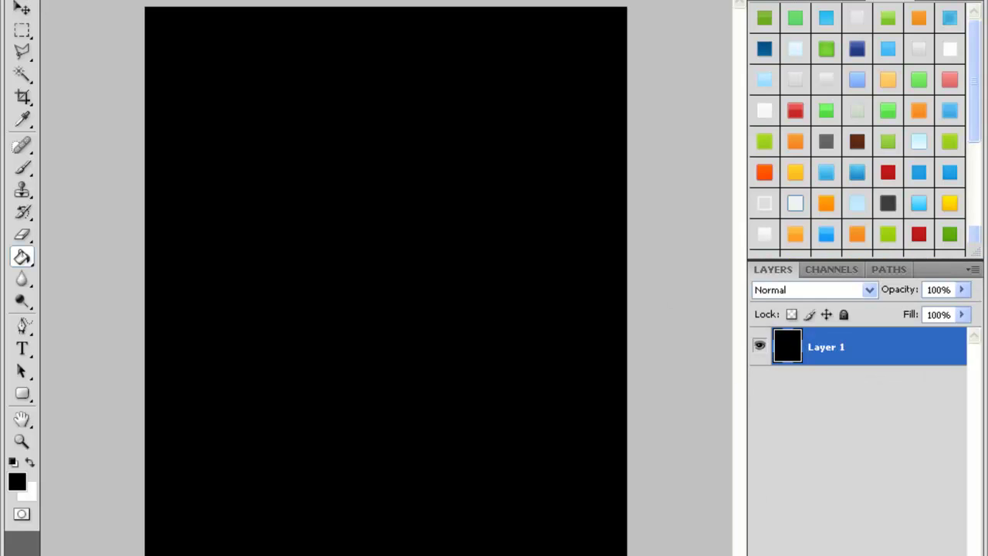
{"action": "key", "text": "ctrl+shift+alt+n"}
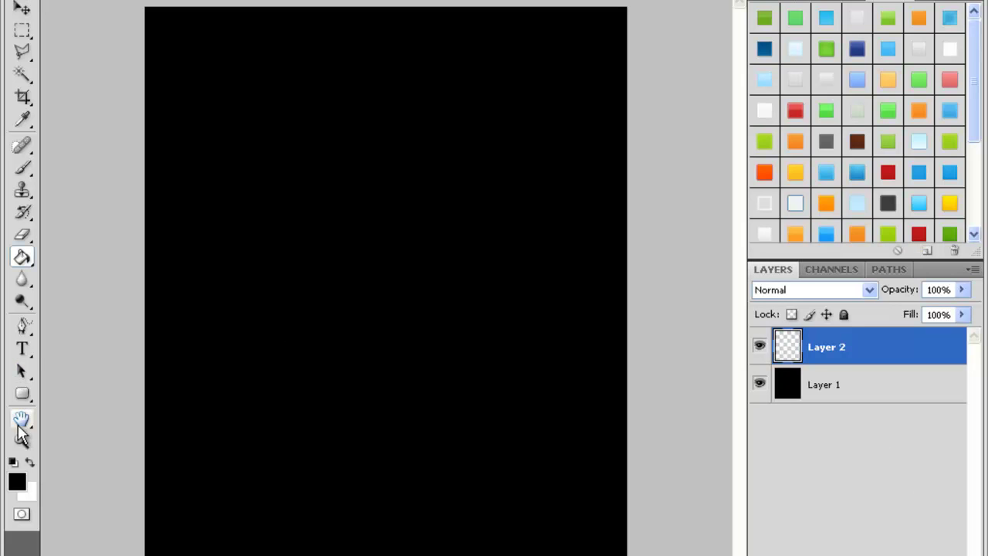
{"action": "left_click", "coordinate": [21, 393]}
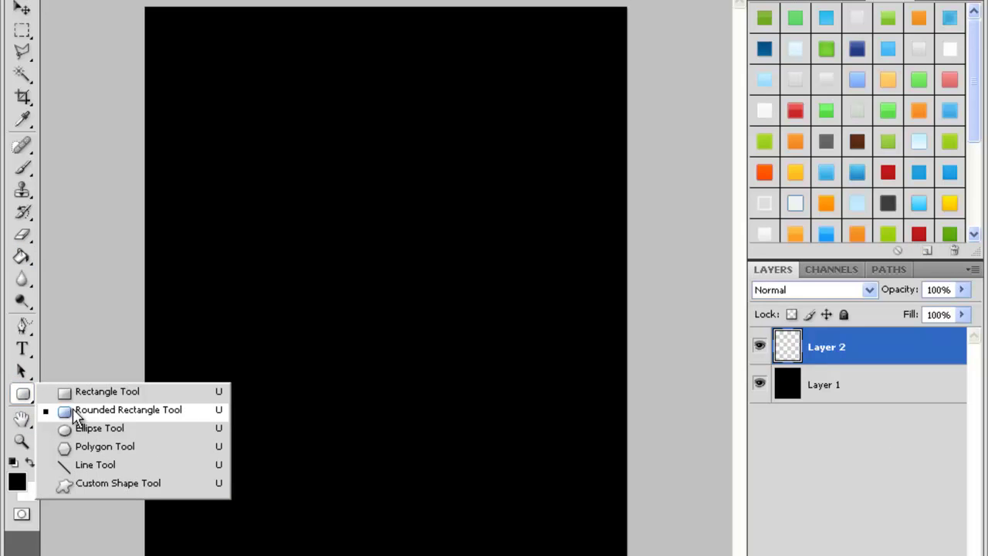
{"action": "left_click", "coordinate": [80, 419]}
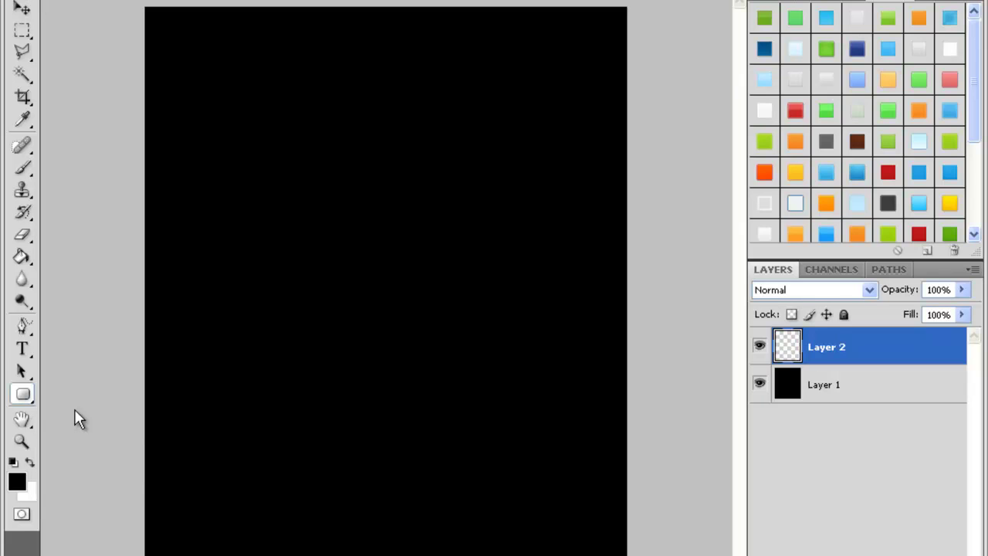
{"action": "left_click", "coordinate": [27, 392]}
{"action": "left_click", "coordinate": [27, 392]}
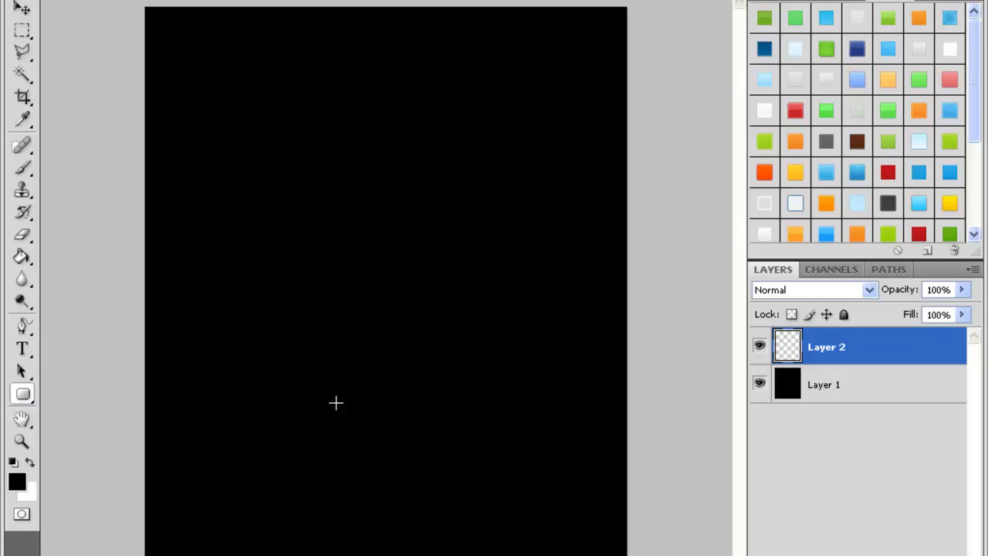
{"action": "left_click", "coordinate": [32, 462]}
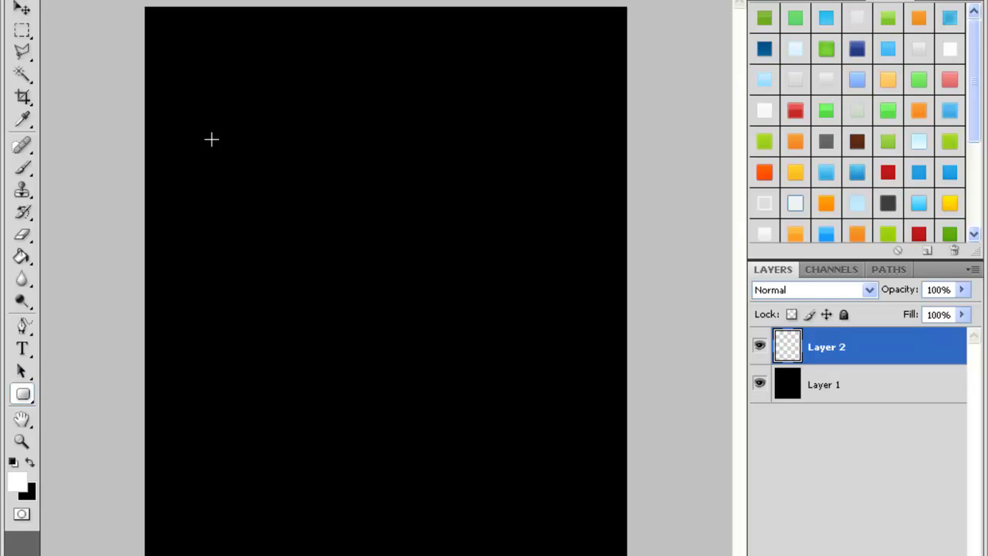
{"action": "left_click_drag", "start_coordinate": [179, 130], "coordinate": [322, 135]}
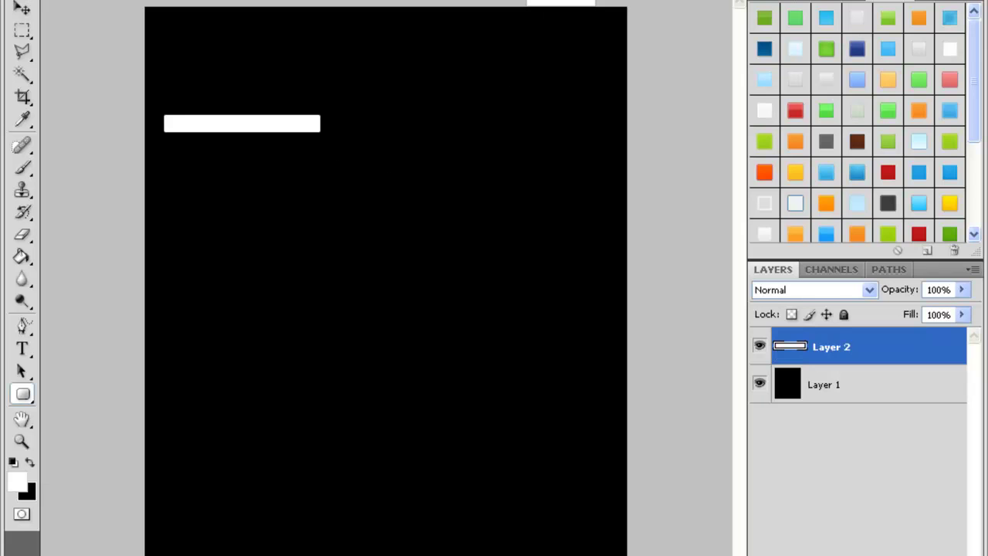
Try the red and blue style presets on the bar, and settle on the yellow-orange gradient preset
{"action": "key", "text": "ctrl+1"}
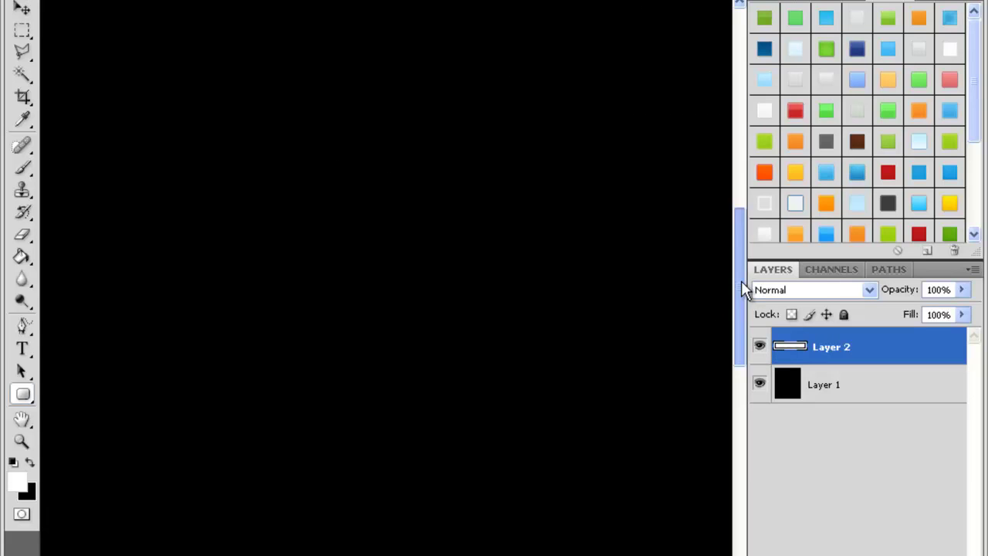
{"action": "key", "text": "ctrl+minus"}
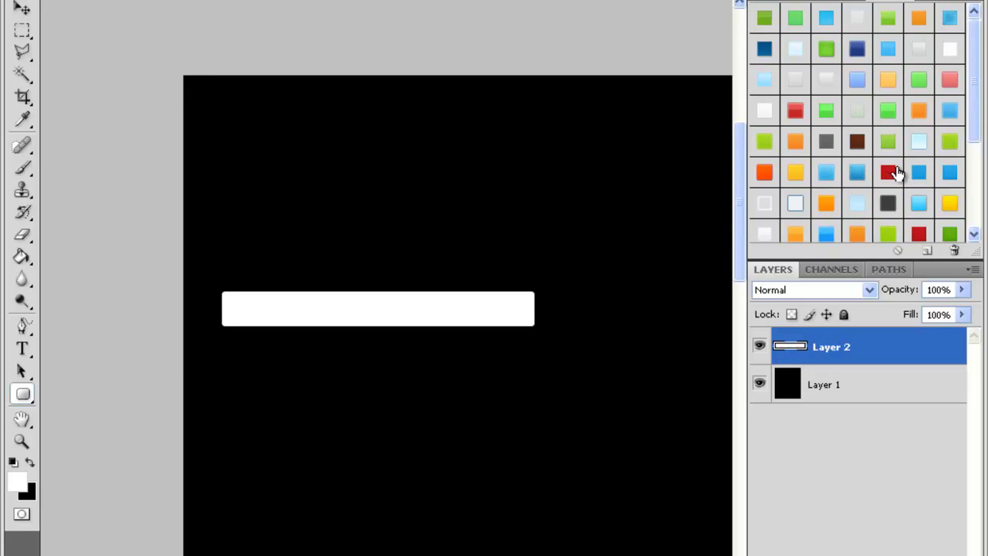
{"action": "left_click", "coordinate": [892, 173]}
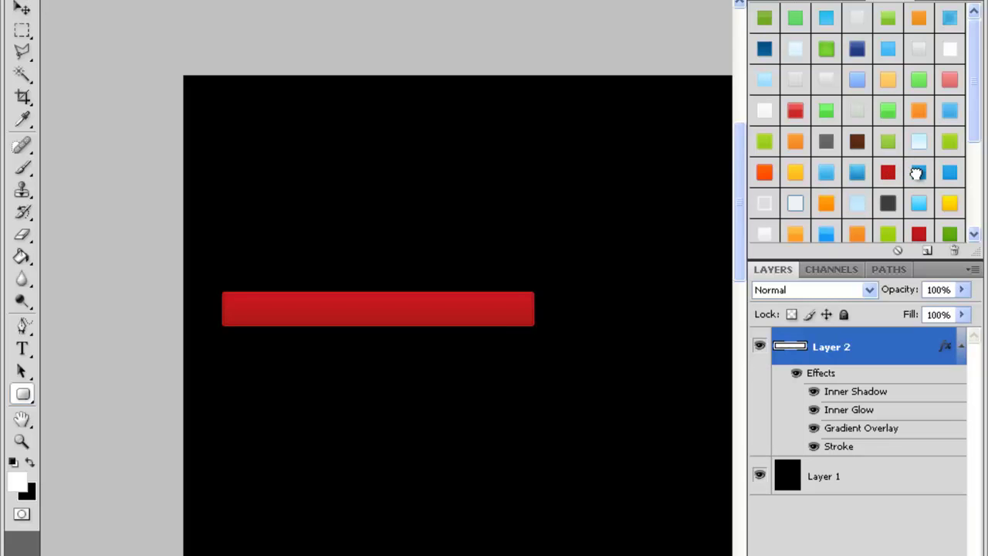
{"action": "left_click", "coordinate": [916, 173]}
{"action": "left_click", "coordinate": [948, 178]}
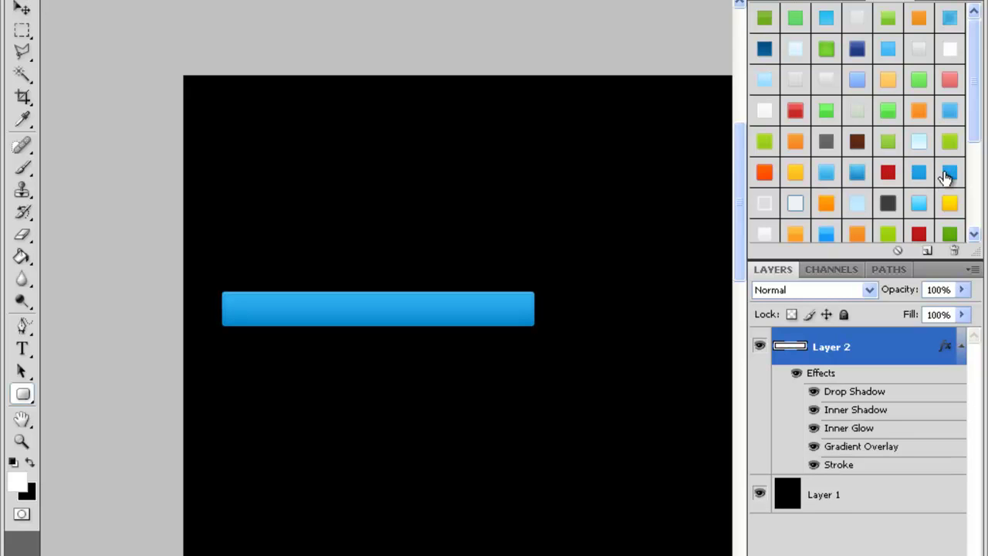
{"action": "left_click", "coordinate": [792, 169]}
Add a new layer directly above the black background and draw a large white rounded rectangle panel covering most of the canvas
{"action": "scroll", "coordinate": [786, 144], "scroll_direction": "down", "scroll_amount": 1}
{"action": "scroll", "coordinate": [507, 318], "scroll_direction": "down", "scroll_amount": 1}
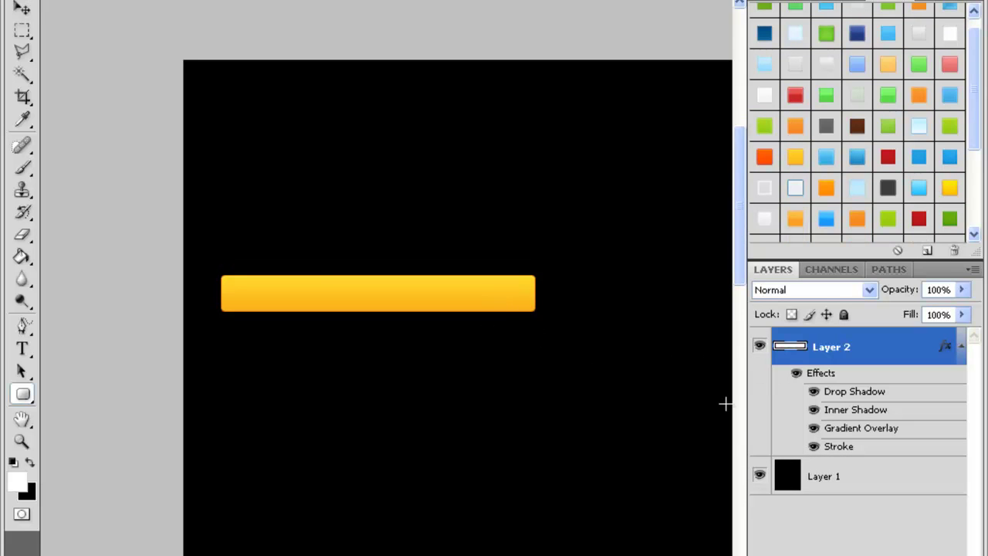
{"action": "scroll", "coordinate": [696, 426], "scroll_direction": "down", "scroll_amount": 2}
{"action": "left_click", "coordinate": [784, 480]}
{"action": "left_click", "coordinate": [455, 3]}
{"action": "left_click", "coordinate": [451, 23]}
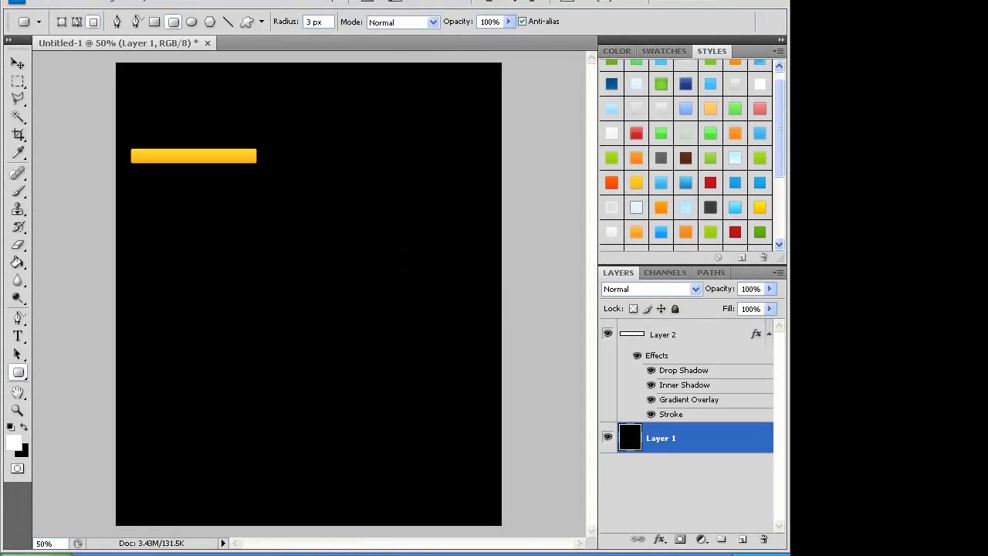
{"action": "left_click", "coordinate": [742, 540]}
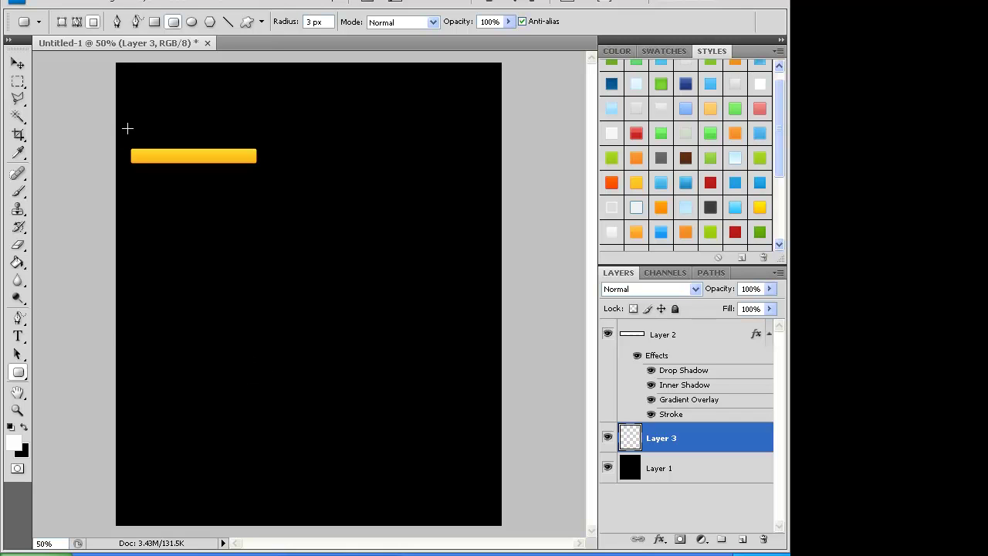
{"action": "left_click_drag", "start_coordinate": [135, 113], "coordinate": [479, 472]}
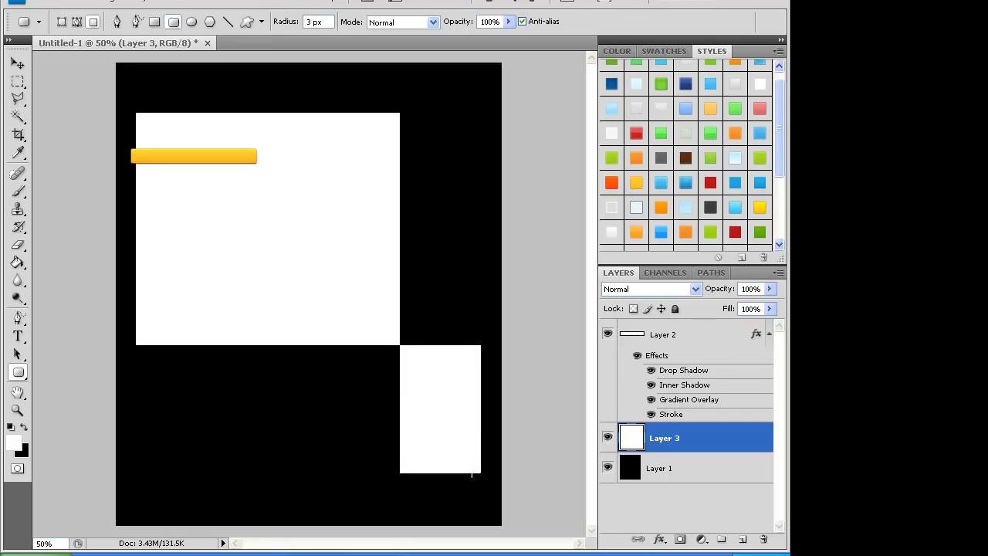
Move the white panel down and position the yellow-orange bar inside its upper left corner
{"action": "left_click", "coordinate": [22, 62]}
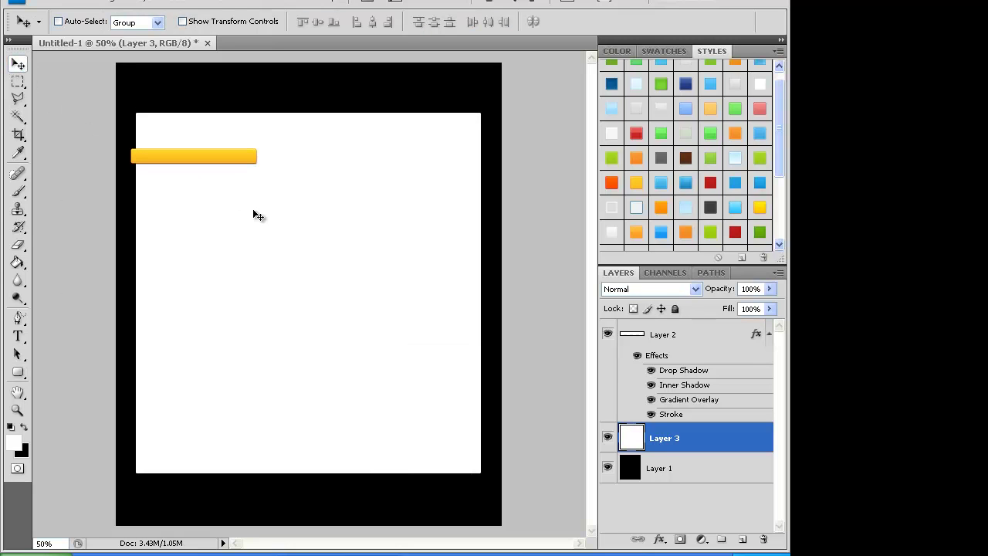
{"action": "left_click_drag", "start_coordinate": [254, 224], "coordinate": [257, 244]}
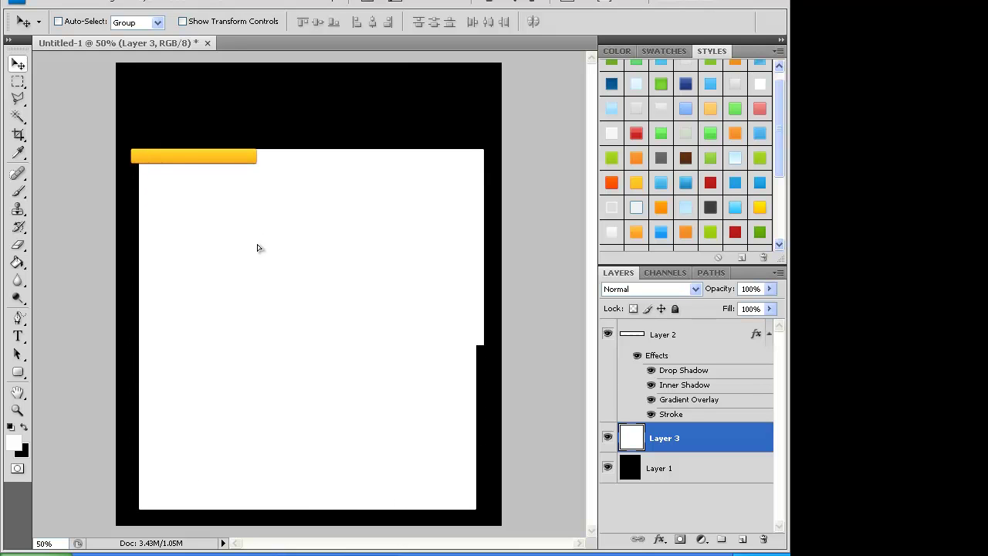
{"action": "left_click", "coordinate": [624, 334]}
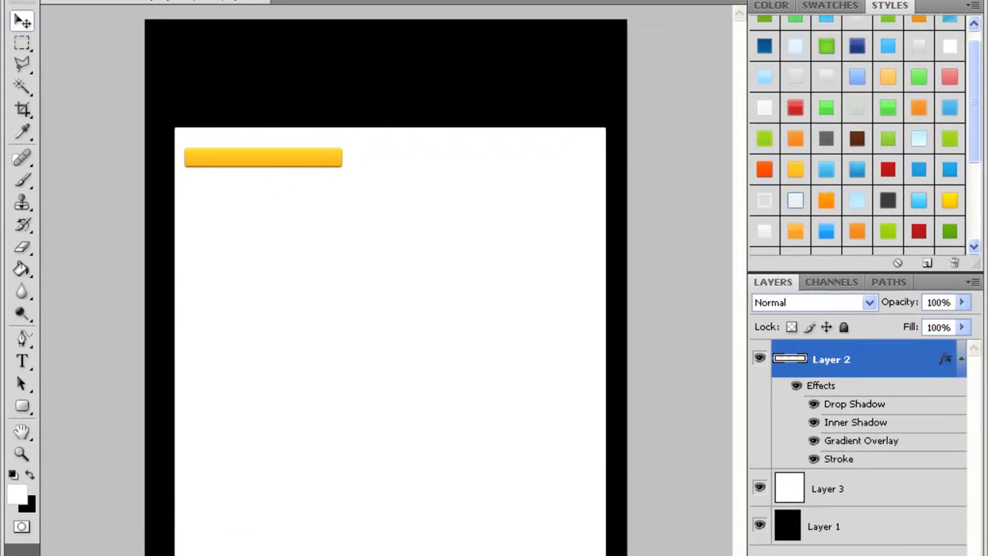
Open the Stroke settings in the yellow-orange bar's layer style, keeping the stroke enabled
{"action": "left_click", "coordinate": [575, 2]}
{"action": "left_click", "coordinate": [573, 7]}
{"action": "scroll", "coordinate": [411, 334], "scroll_direction": "up", "scroll_amount": 3}
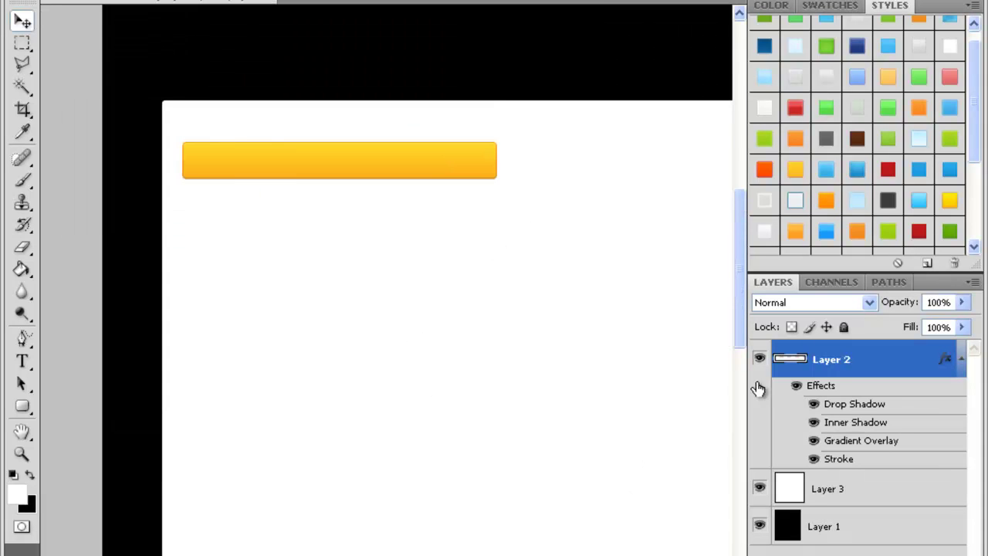
{"action": "right_click", "coordinate": [797, 359]}
{"action": "left_click", "coordinate": [690, 383]}
{"action": "left_click", "coordinate": [507, 506]}
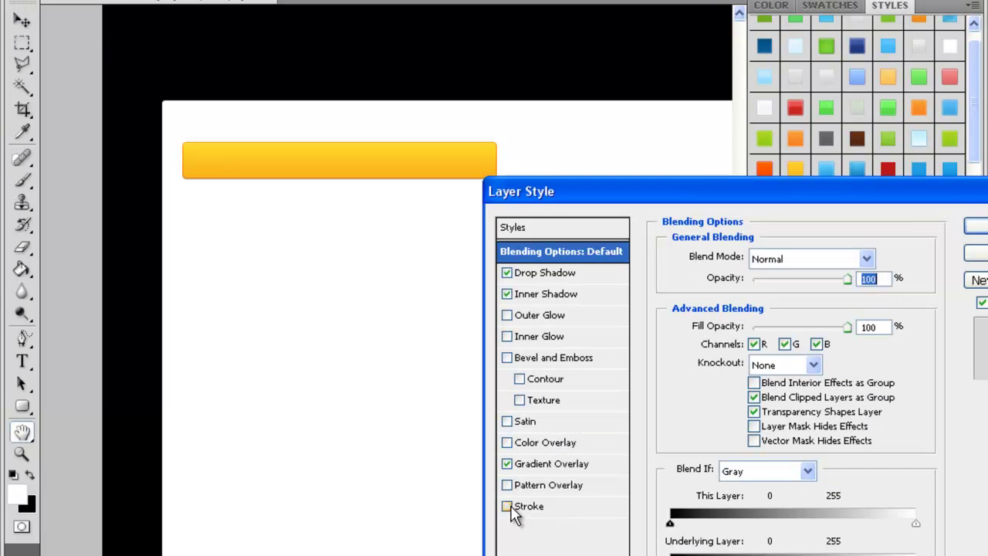
{"action": "left_click", "coordinate": [528, 509]}
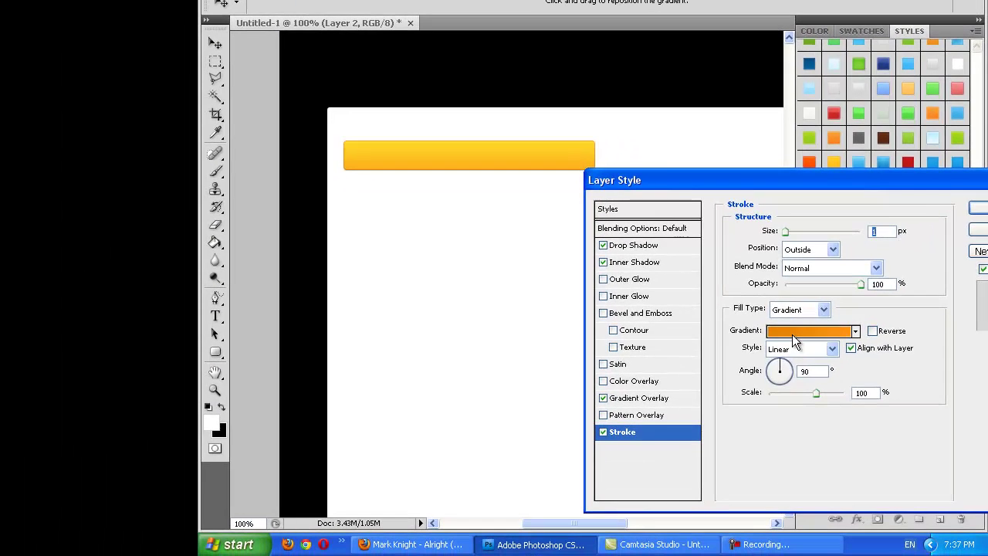
Change the bar's stroke gradient to the golden yellow preset
{"action": "left_click", "coordinate": [795, 332]}
{"action": "left_click", "coordinate": [822, 205]}
{"action": "left_click", "coordinate": [842, 195]}
{"action": "left_click", "coordinate": [835, 204]}
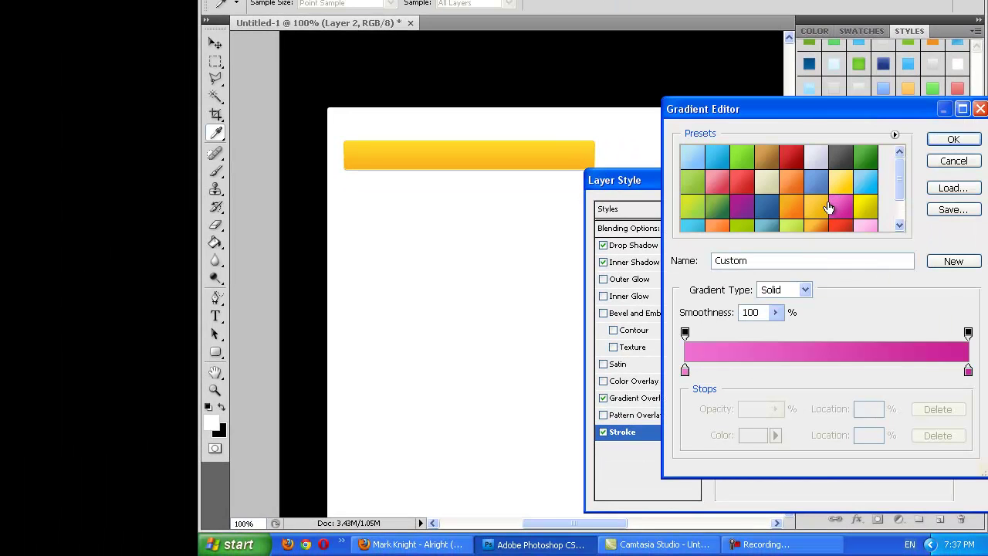
{"action": "left_click", "coordinate": [811, 207]}
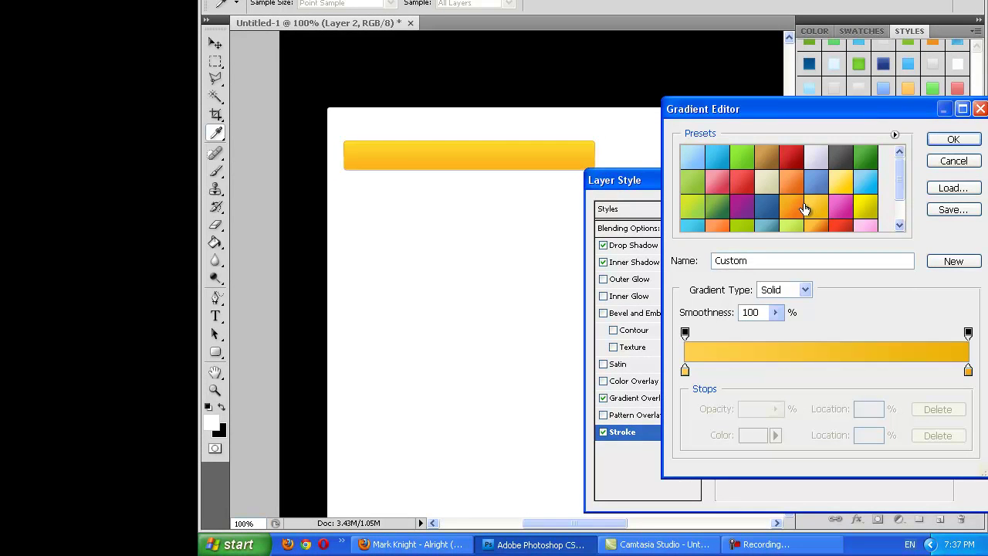
{"action": "left_click", "coordinate": [934, 140]}
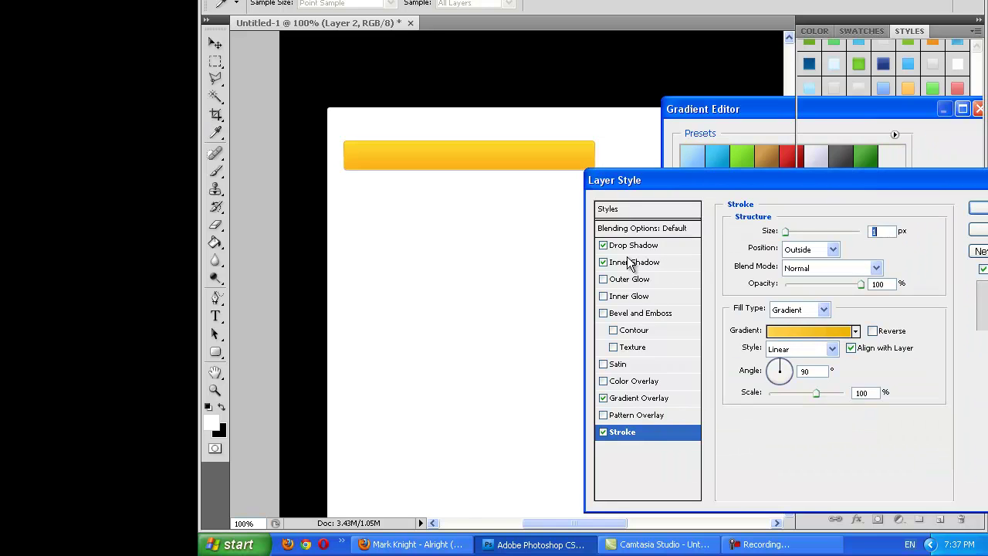
Turn off the bar's drop shadow and give its stroke the light-to-dark orange gradient preset, reversed
{"action": "left_click", "coordinate": [603, 245]}
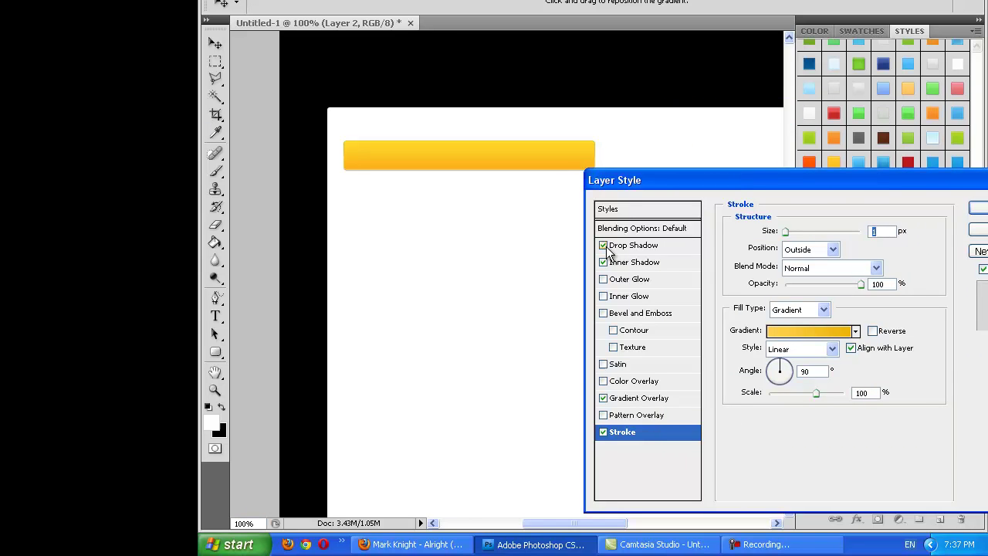
{"action": "left_click", "coordinate": [606, 246]}
{"action": "left_click", "coordinate": [787, 335]}
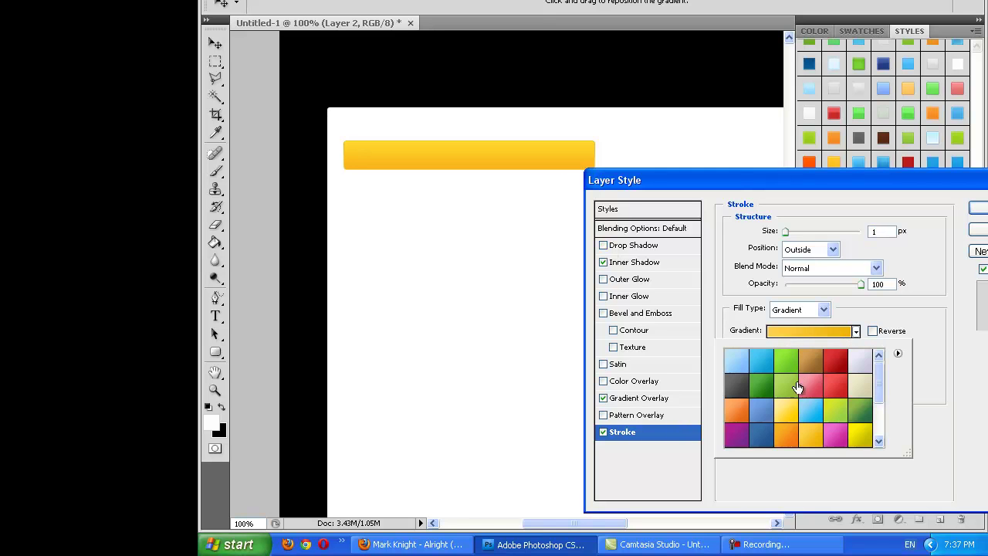
{"action": "left_click", "coordinate": [736, 411]}
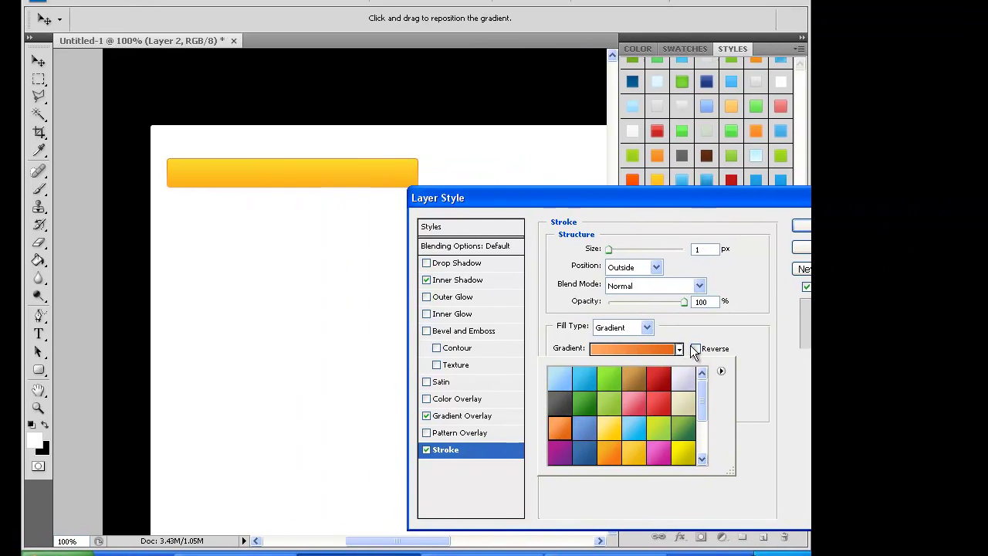
{"action": "left_click", "coordinate": [850, 332]}
{"action": "left_click", "coordinate": [851, 332]}
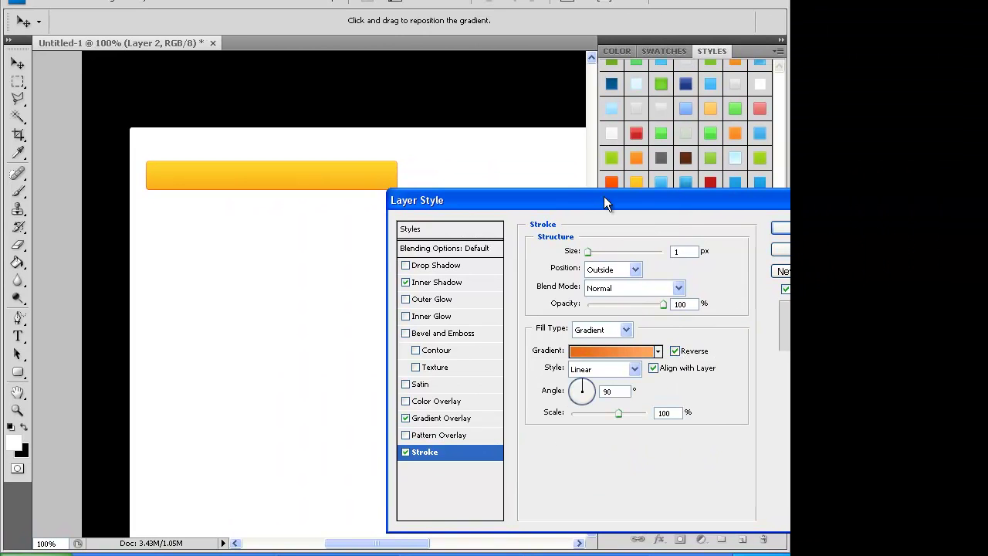
Darken the deeper orange stop of the bar's stroke gradient to about #d65b08 and apply the layer style
{"action": "left_click", "coordinate": [603, 349]}
{"action": "left_click", "coordinate": [771, 391]}
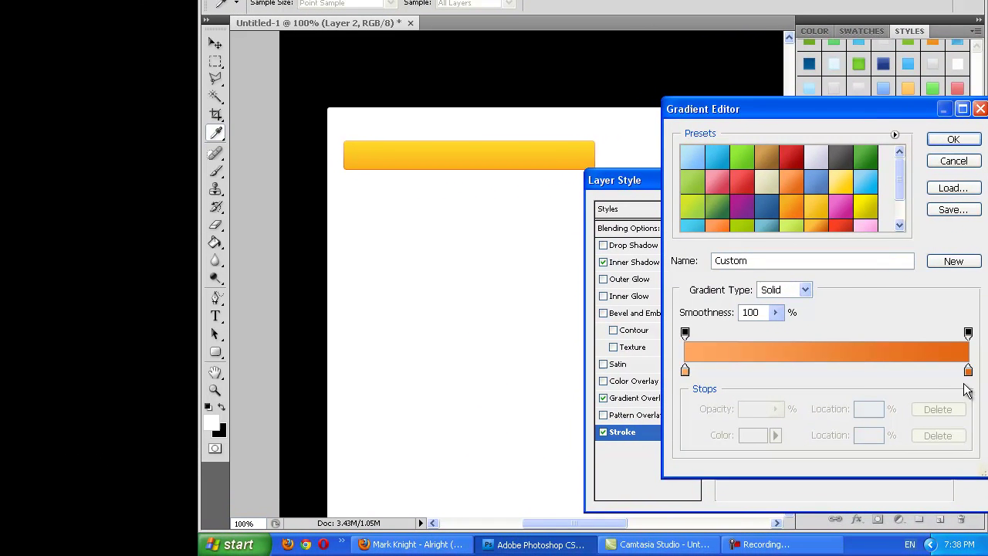
{"action": "double_click", "coordinate": [969, 372]}
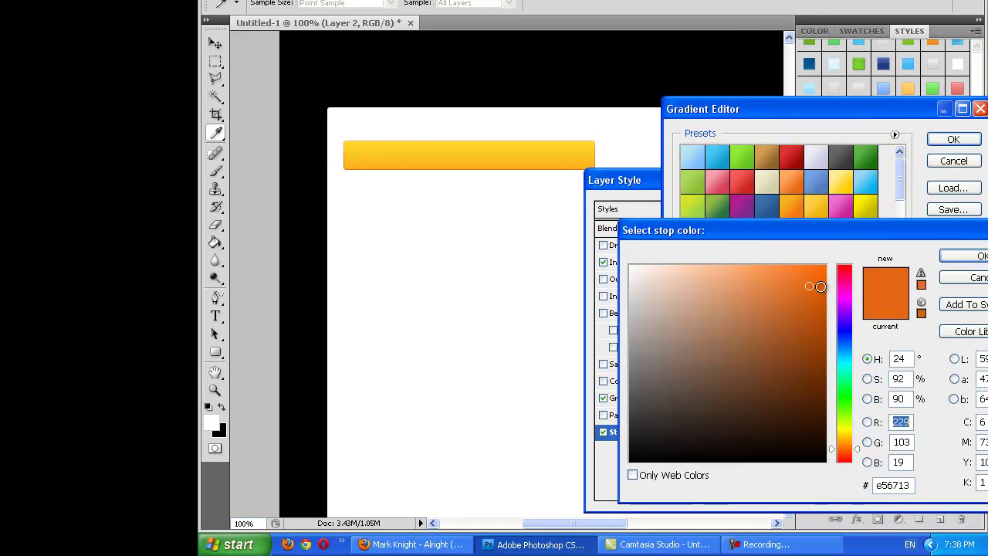
{"action": "left_click", "coordinate": [819, 302]}
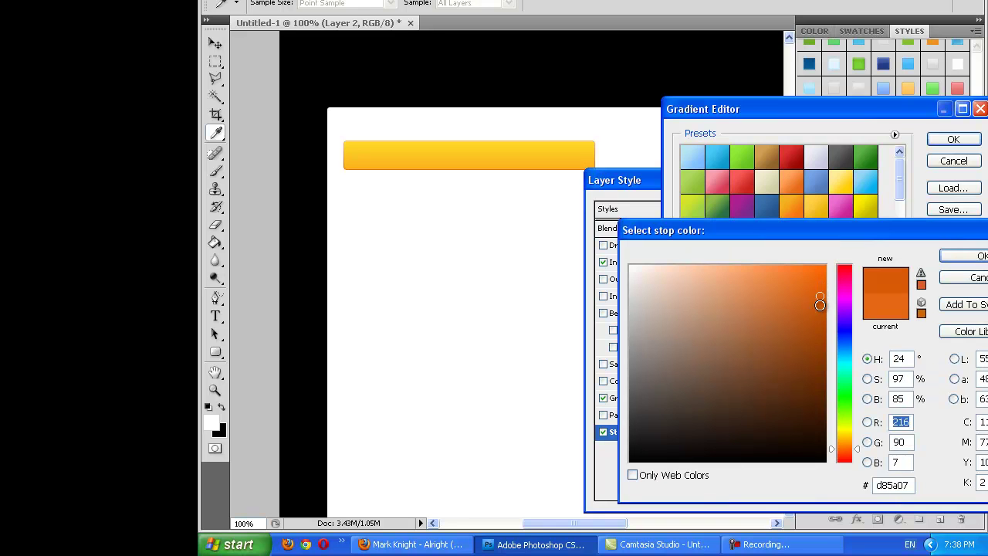
{"action": "left_click_drag", "start_coordinate": [818, 297], "coordinate": [820, 290]}
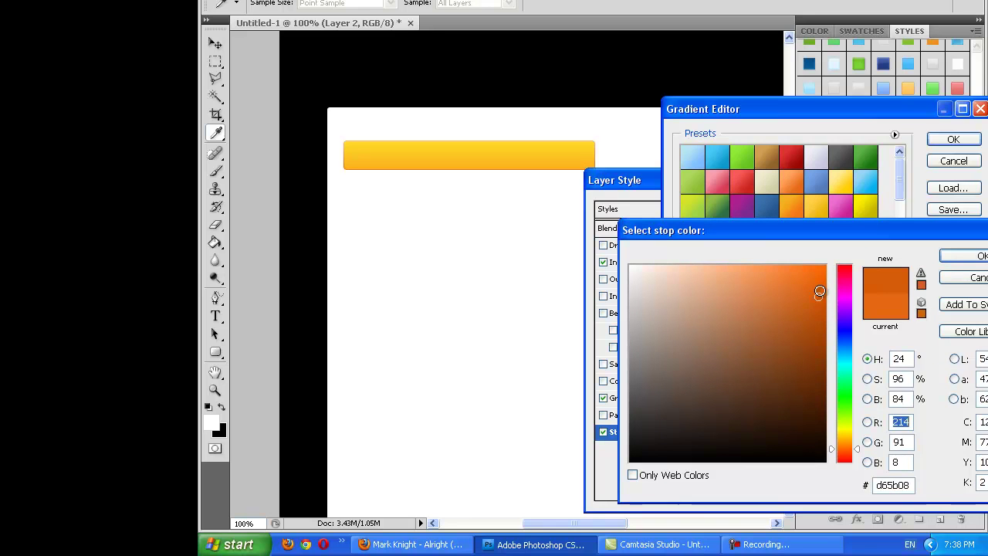
{"action": "left_click", "coordinate": [951, 257]}
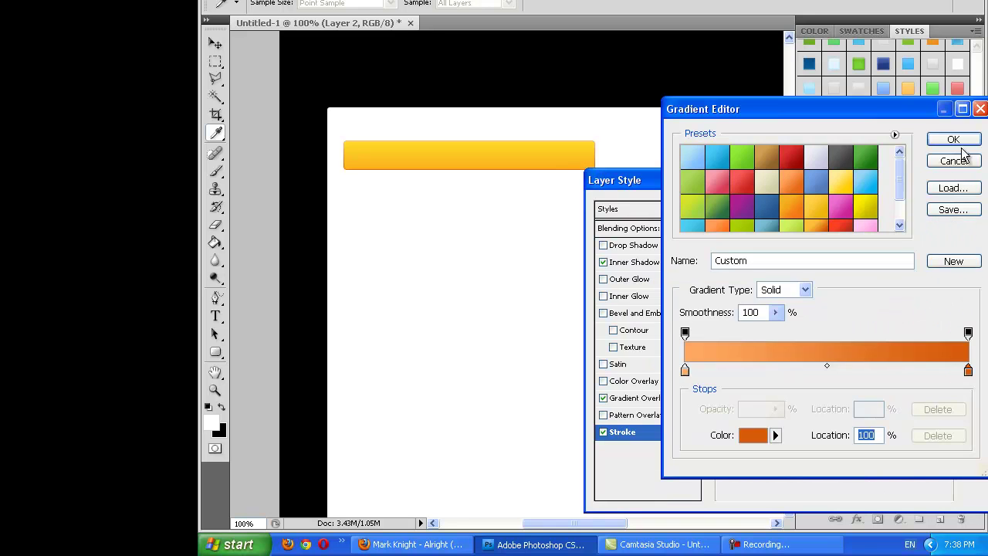
{"action": "left_click", "coordinate": [954, 140]}
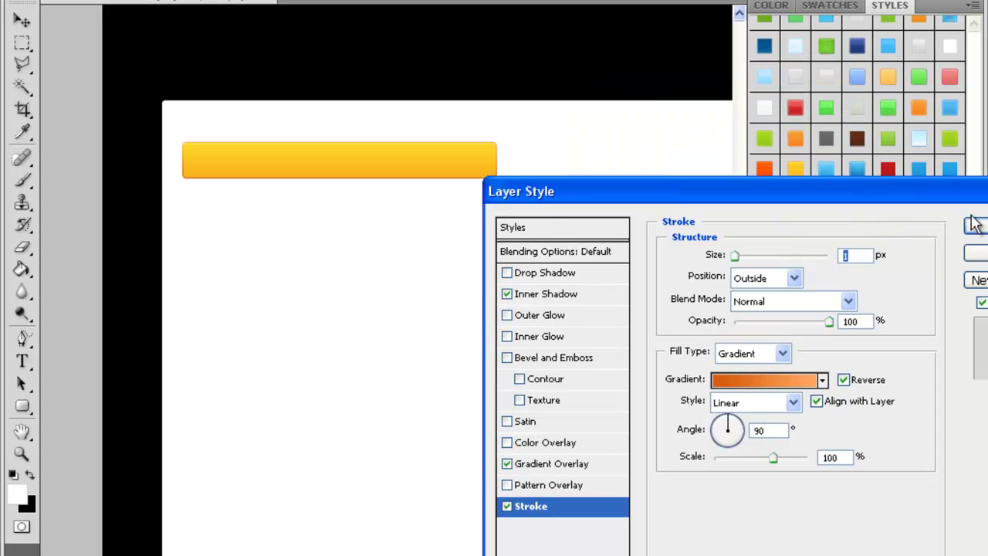
{"action": "key", "text": "Return"}
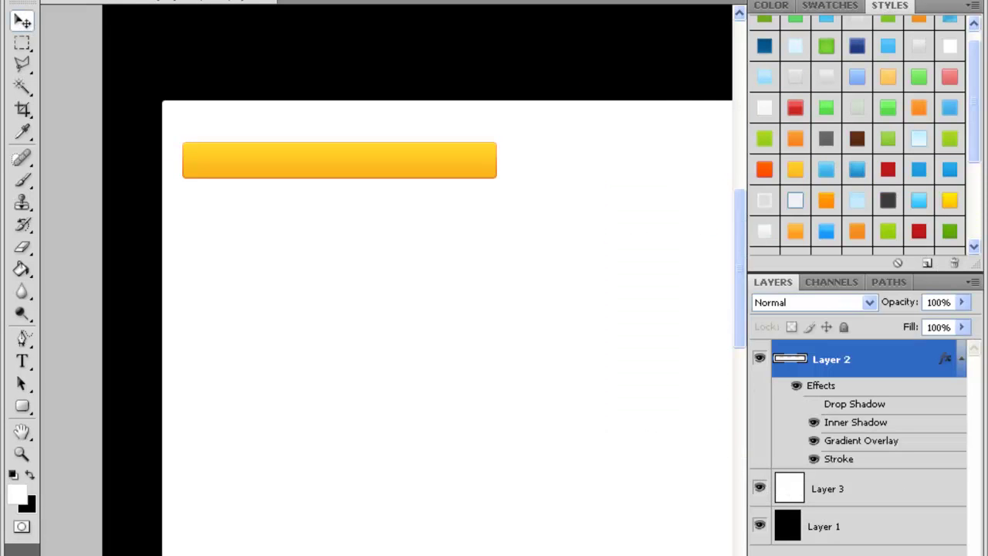
Add a new layer directly beneath the yellow-orange bar's layer and ready the Rounded Rectangle tool with a black foreground
{"action": "key", "text": "ctrl+shift+alt+n"}
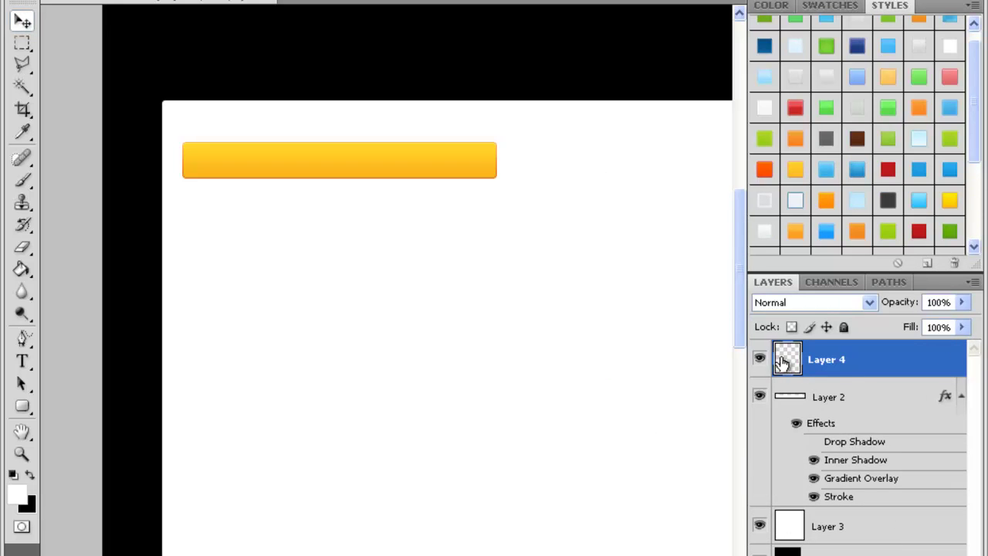
{"action": "key", "text": "ctrl+bracketleft"}
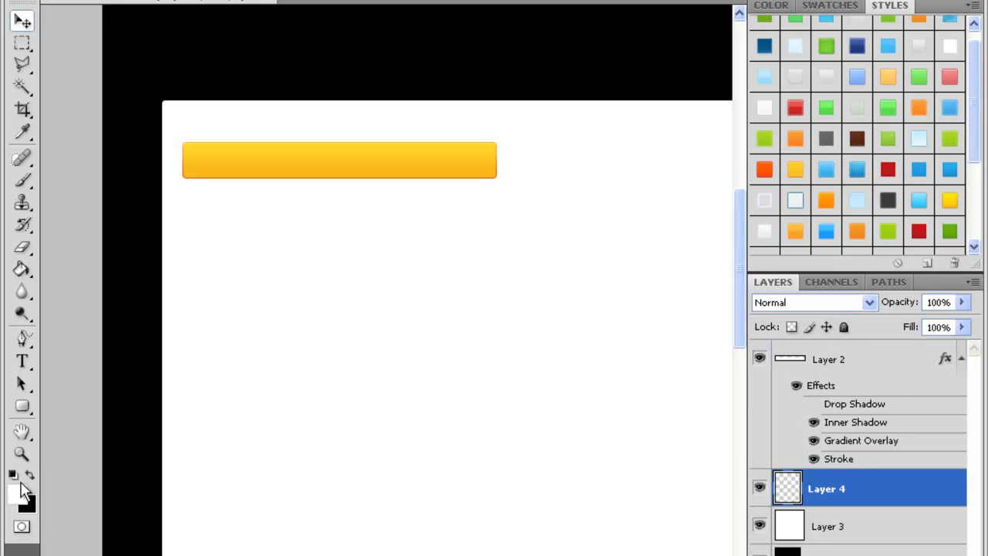
{"action": "left_click", "coordinate": [23, 406]}
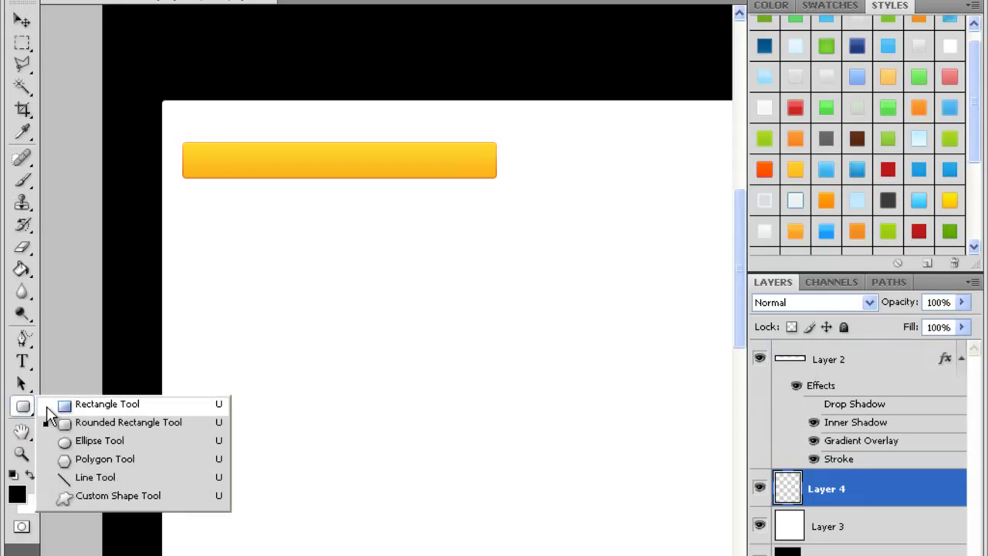
{"action": "left_click", "coordinate": [50, 421]}
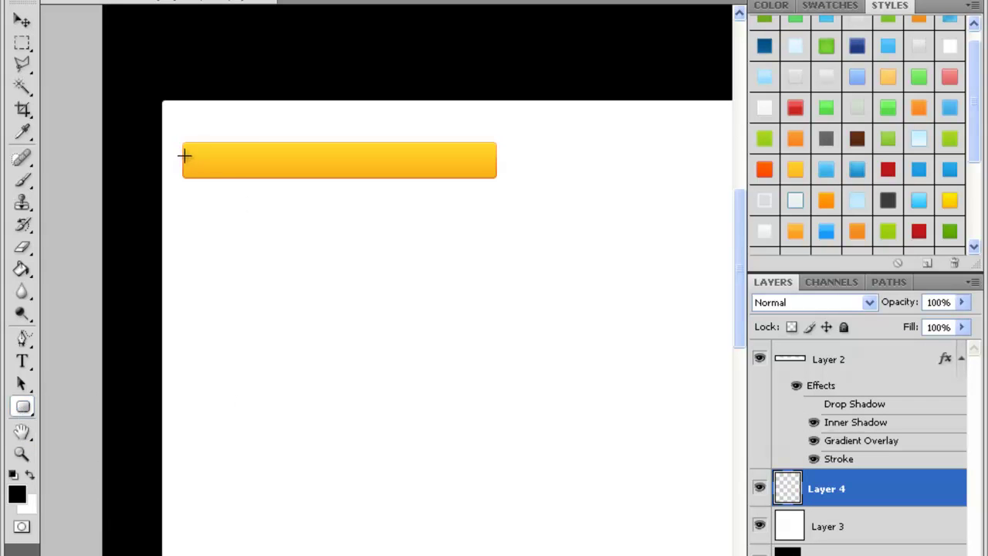
{"action": "left_click_drag", "start_coordinate": [183, 151], "coordinate": [496, 481]}
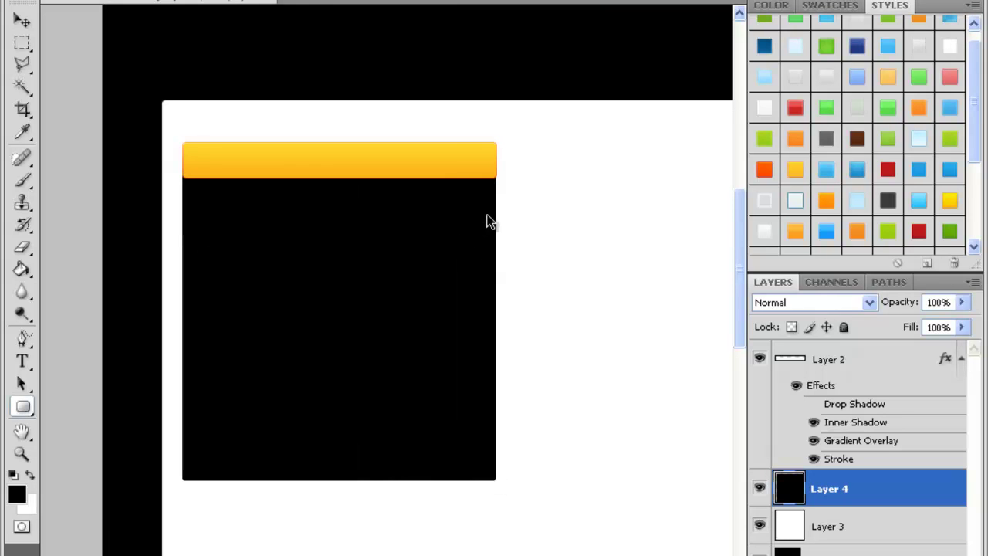
{"action": "key", "text": "ctrl+t"}
{"action": "mouse_move", "coordinate": [494, 317]}
{"action": "left_mouse_down"}
{"action": "mouse_move", "coordinate": [512, 316]}
{"action": "mouse_move", "coordinate": [497, 314]}
{"action": "left_mouse_up"}
{"action": "key", "text": "Return"}
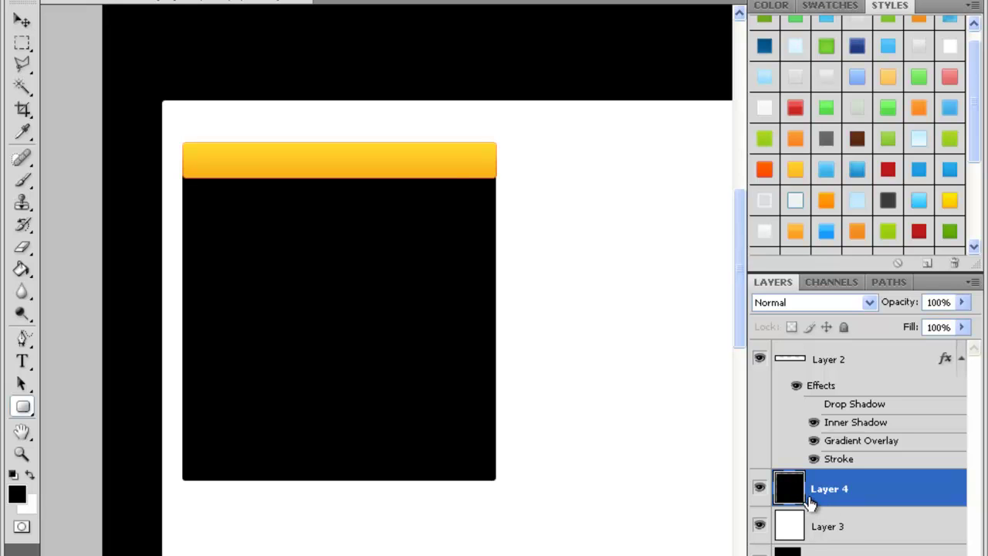
{"action": "key", "text": "ctrl+alt+z"}
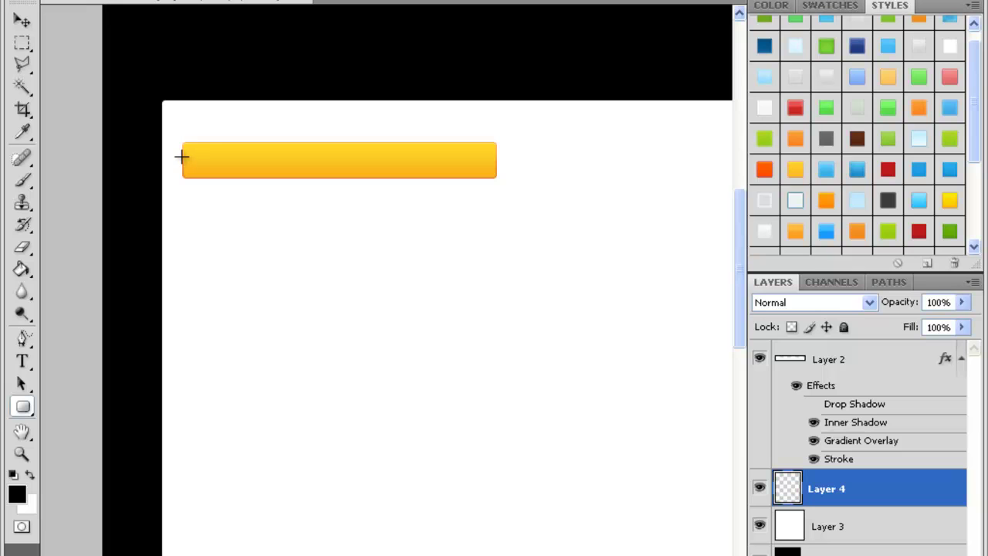
Draw a tall black rounded rectangle on the new layer, starting behind the bar, matching its width and extending down the white panel
{"action": "left_click_drag", "start_coordinate": [182, 157], "coordinate": [500, 530]}
{"action": "left_click_drag", "start_coordinate": [497, 529], "coordinate": [498, 527]}
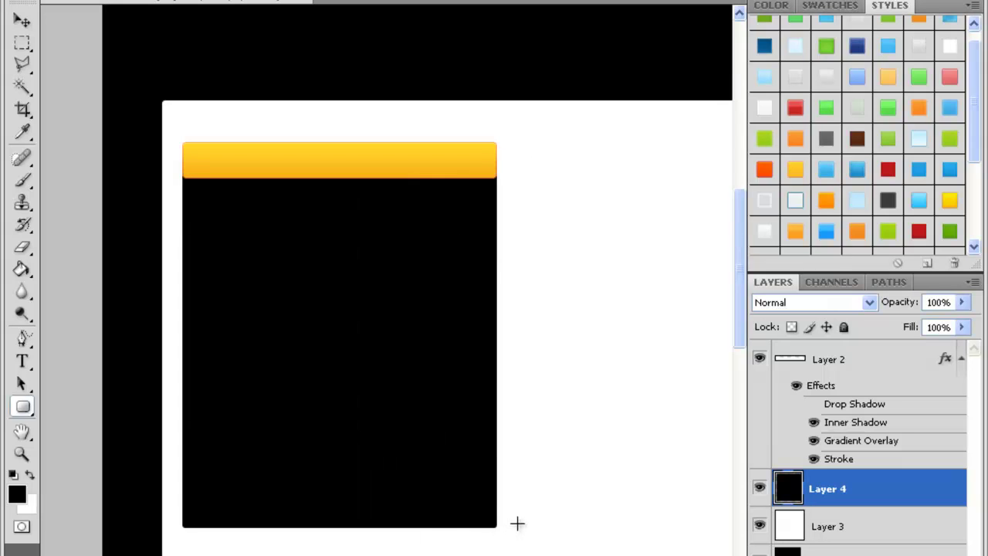
Fade out the lower part of the black rectangle by deleting a rectangular marquee selection feathered 30 px, and deselect
{"action": "left_click", "coordinate": [20, 44]}
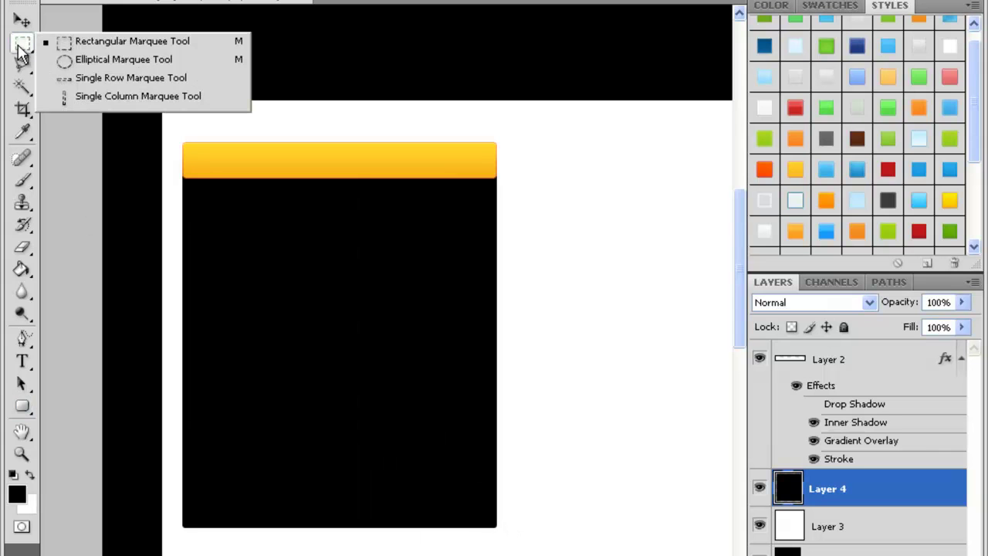
{"action": "left_click", "coordinate": [19, 46]}
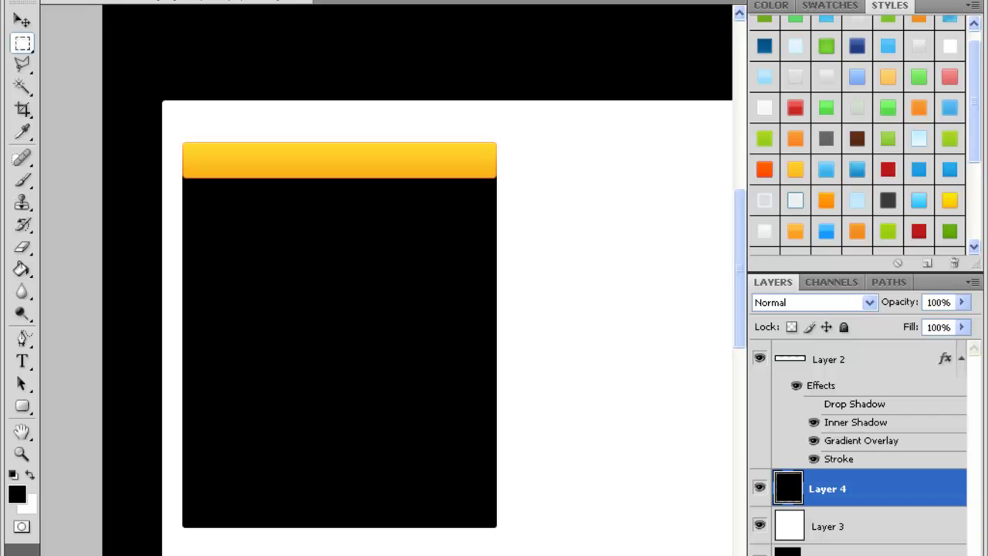
{"action": "left_click_drag", "start_coordinate": [214, 449], "coordinate": [143, 263]}
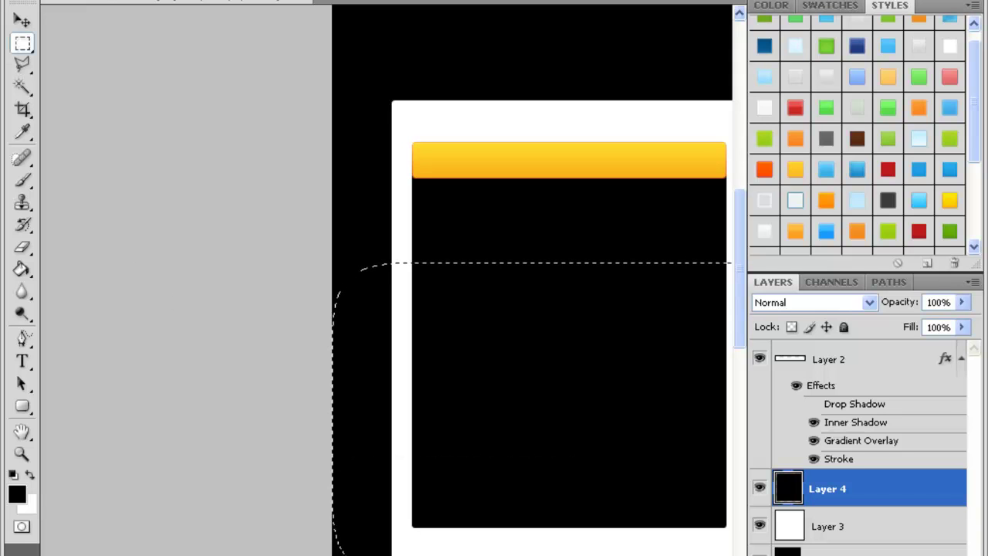
{"action": "scroll", "coordinate": [386, 279], "scroll_direction": "right", "scroll_amount": 2}
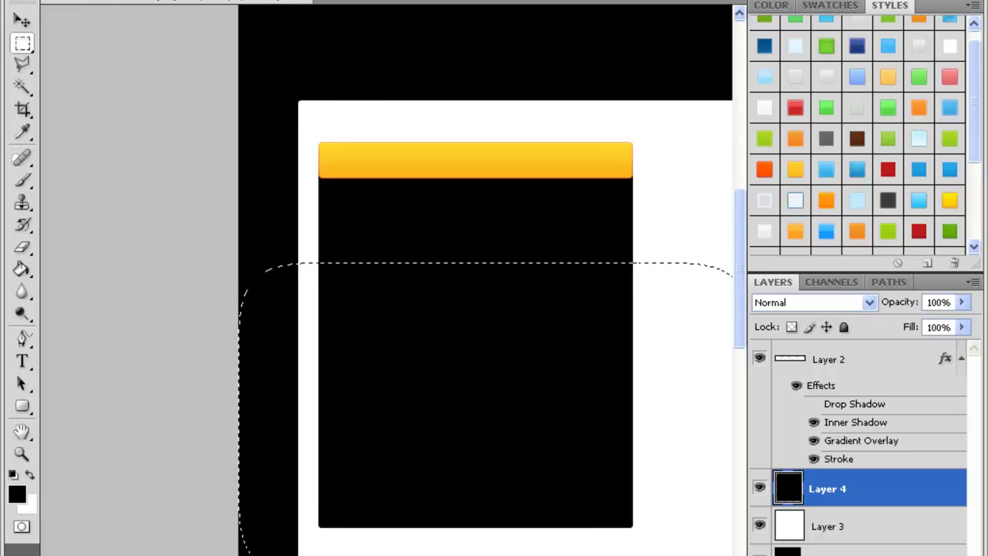
{"action": "key", "text": "Delete"}
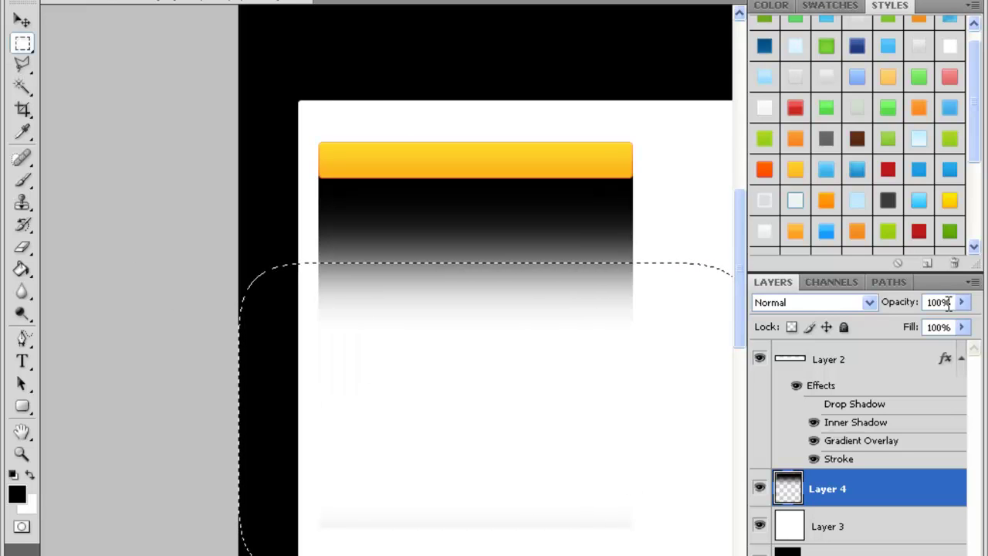
{"action": "left_click", "coordinate": [220, 0]}
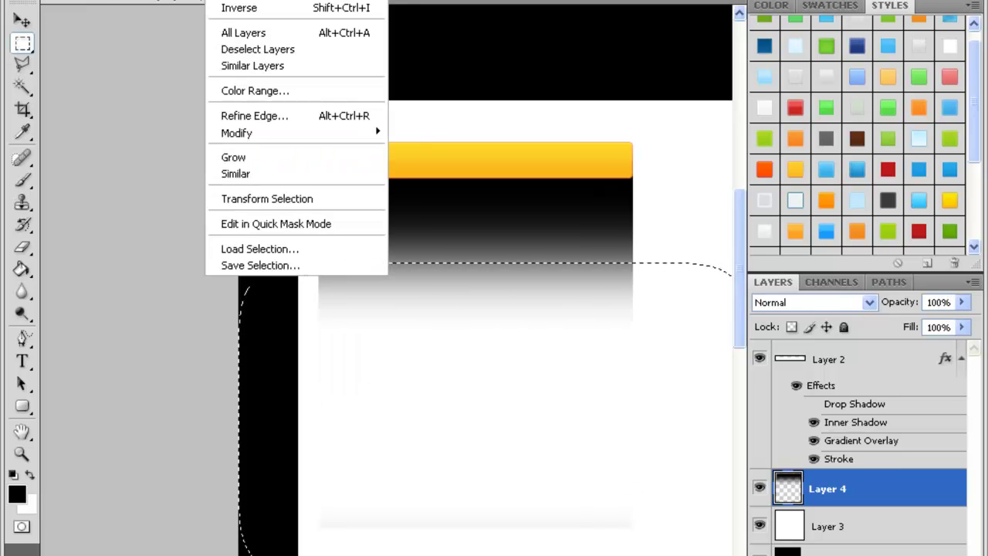
{"action": "left_click", "coordinate": [240, 0]}
Set the faded black rectangle layer's opacity to 15%
{"action": "left_click", "coordinate": [941, 302]}
{"action": "type", "text": "15"}
{"action": "key", "text": "Return"}
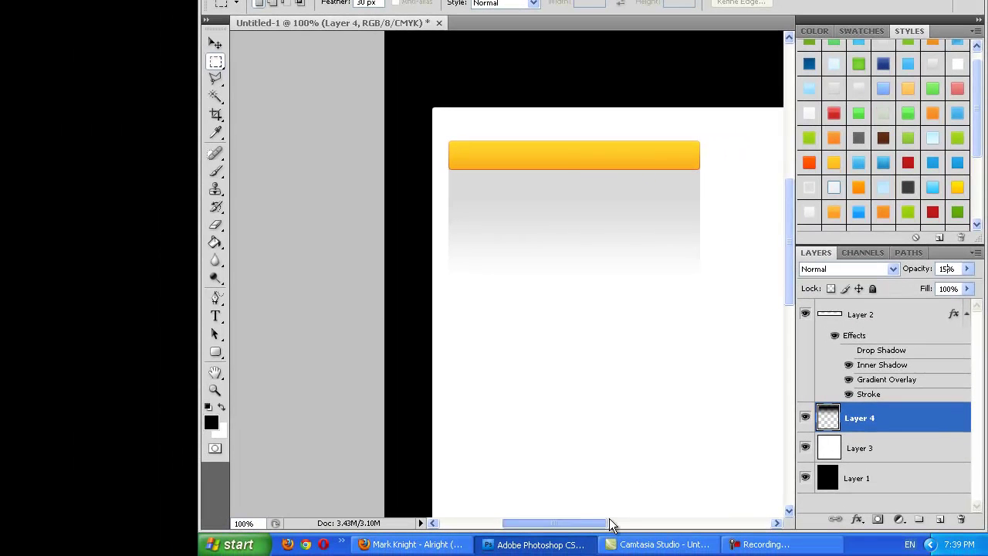
Duplicate the yellow-orange bar's layer and merge the original and the copy into one layer
{"action": "left_click", "coordinate": [610, 524]}
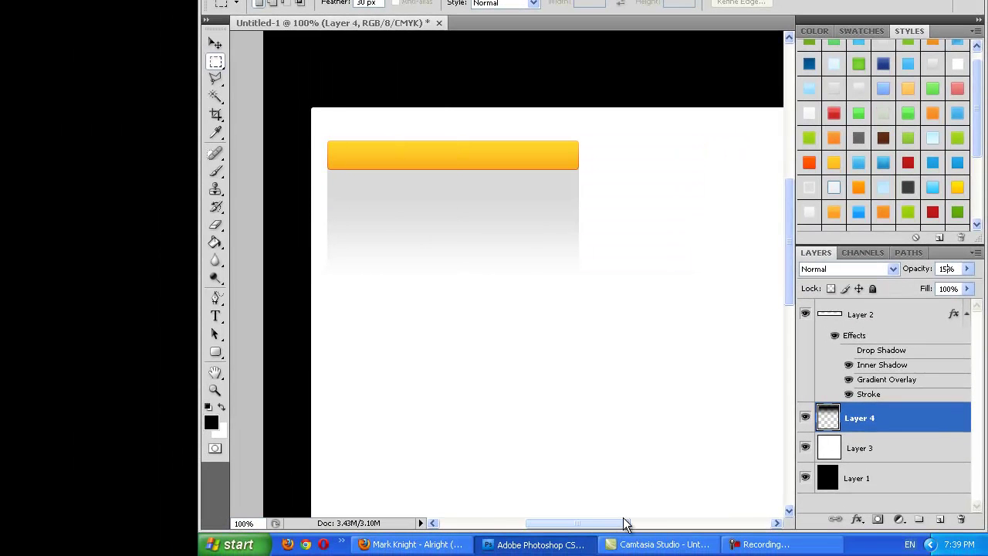
{"action": "left_click", "coordinate": [830, 314]}
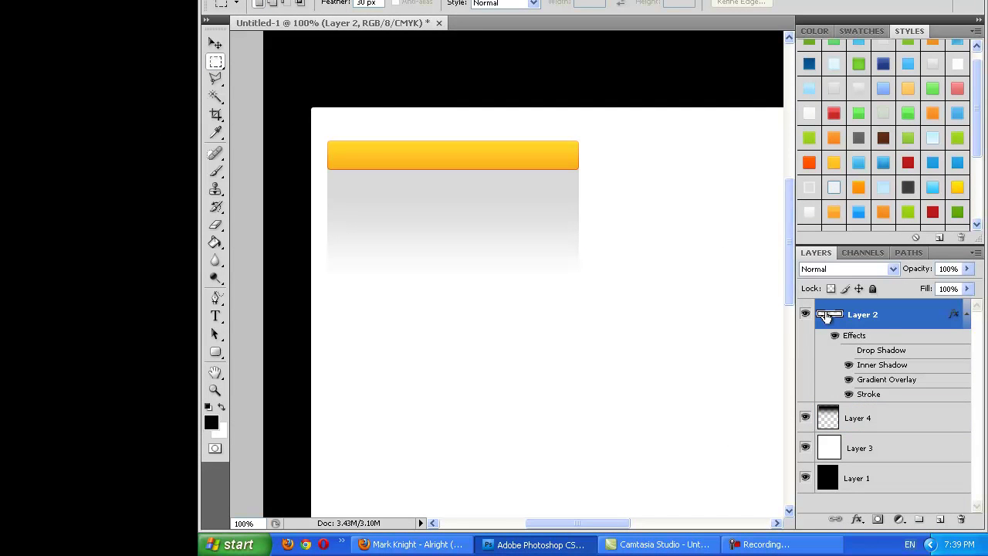
{"action": "key", "text": "ctrl+j"}
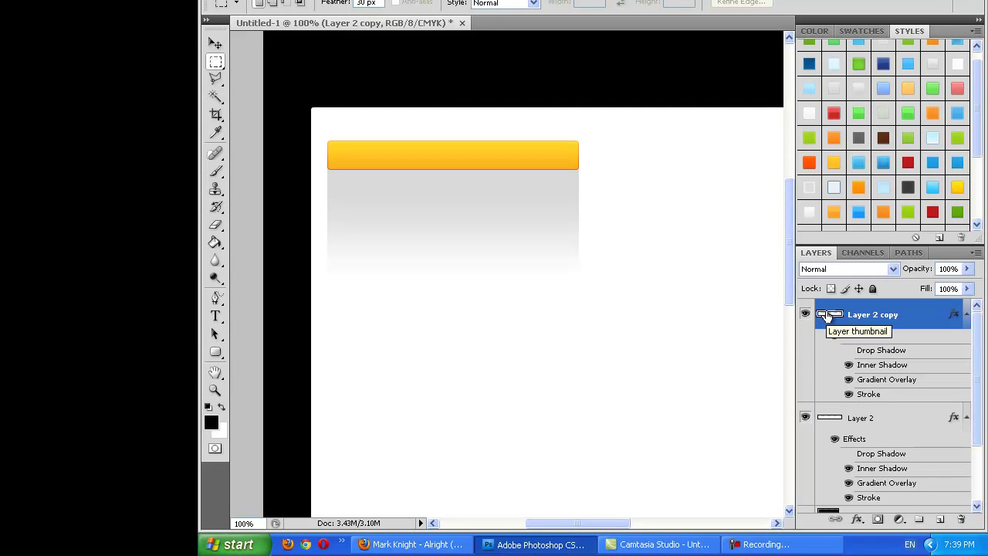
{"action": "left_click", "coordinate": [831, 426], "text": "shift"}
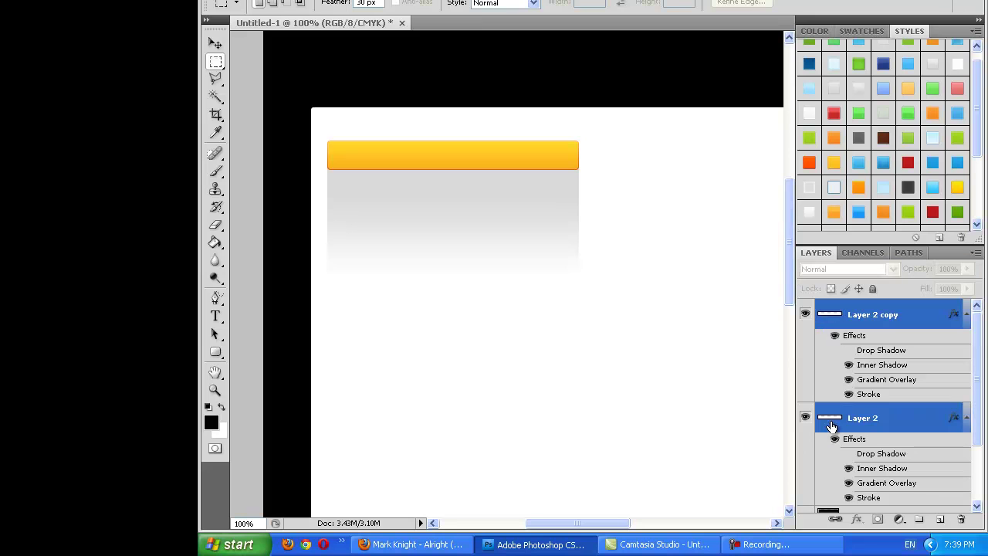
{"action": "right_click", "coordinate": [880, 417]}
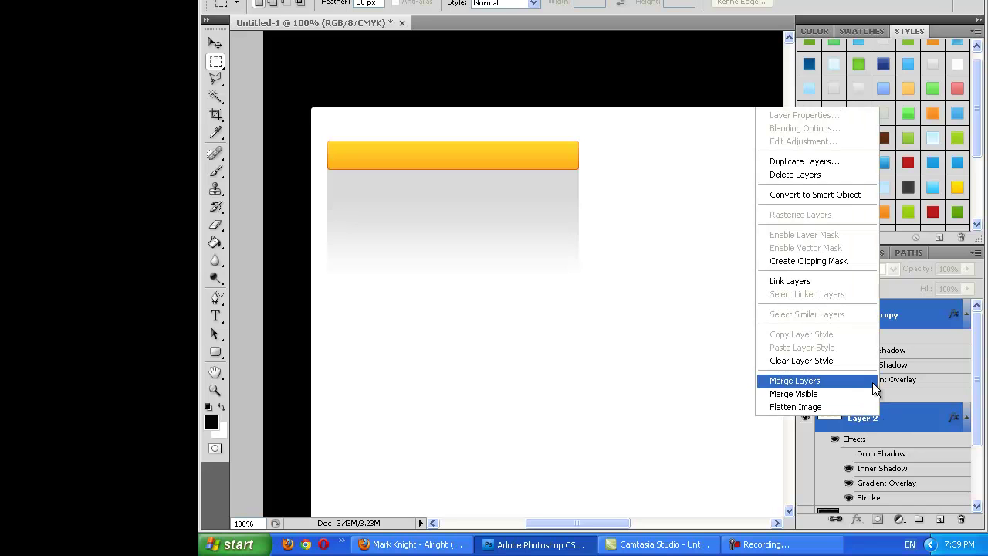
{"action": "left_click", "coordinate": [875, 386]}
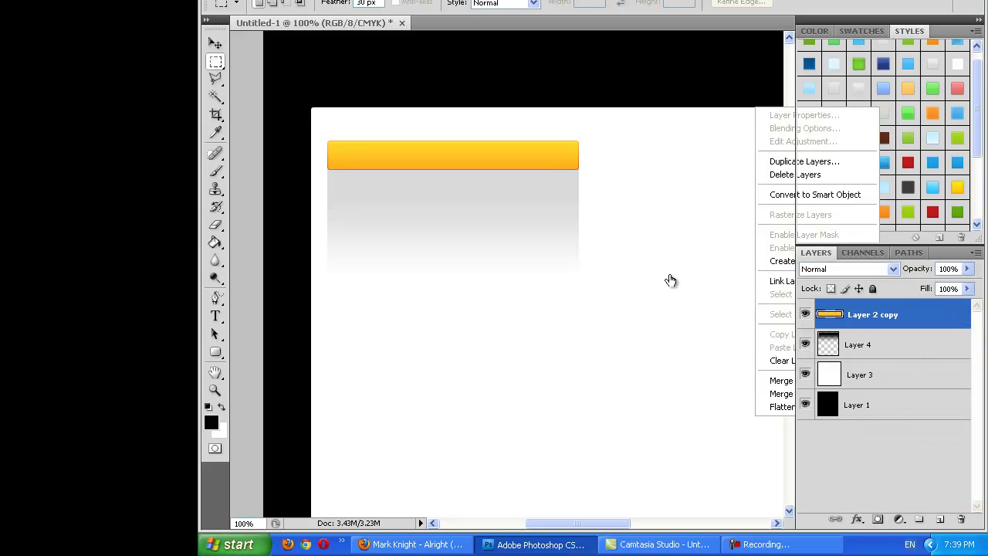
Add a pattern overlay to the merged bar layer with the Overlay blend mode
{"action": "right_click", "coordinate": [827, 316]}
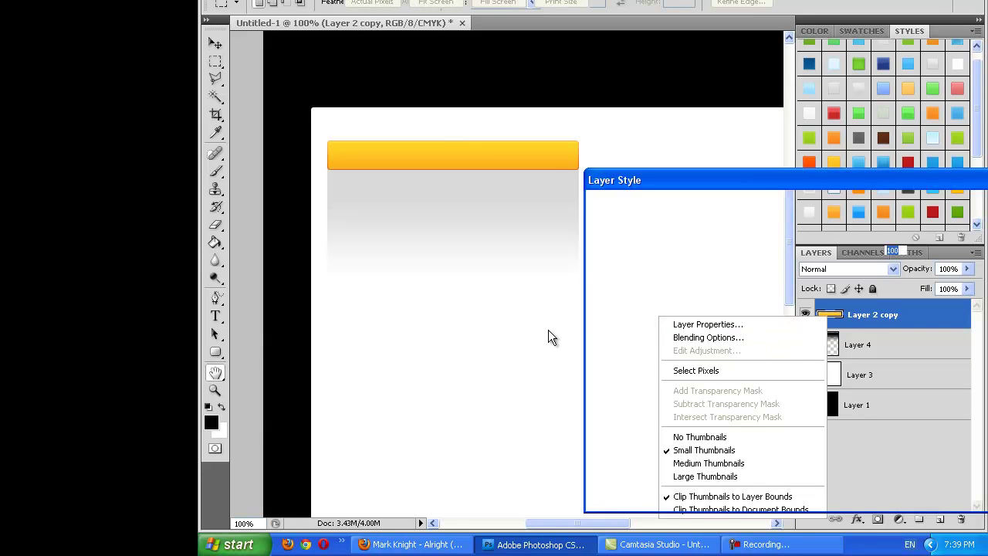
{"action": "left_click", "coordinate": [603, 416]}
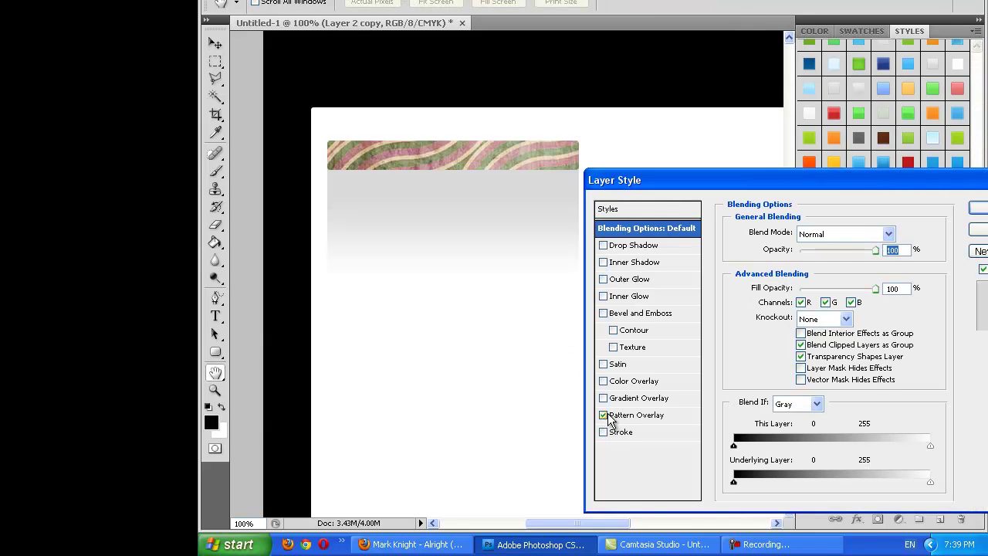
{"action": "left_click", "coordinate": [620, 417]}
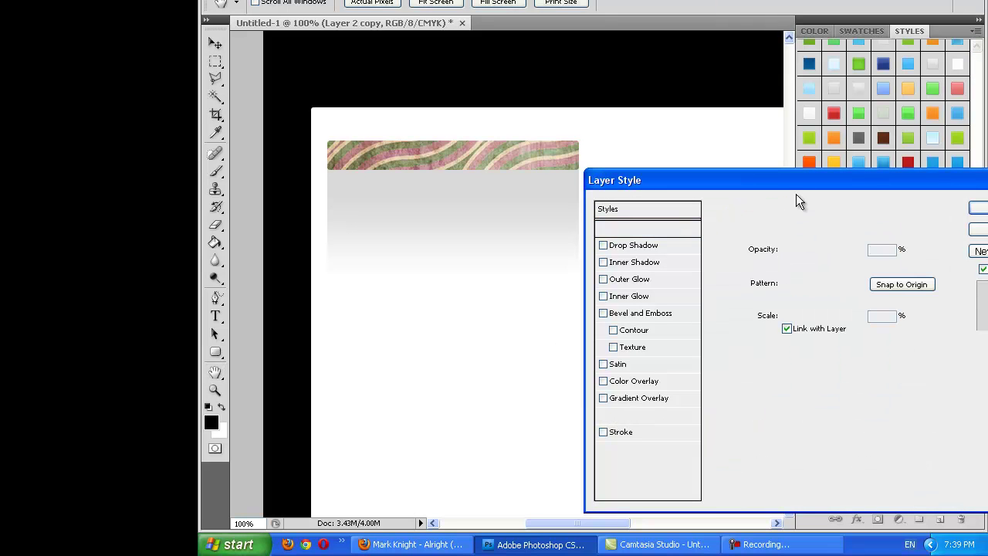
{"action": "left_click", "coordinate": [796, 230]}
{"action": "left_click", "coordinate": [797, 158]}
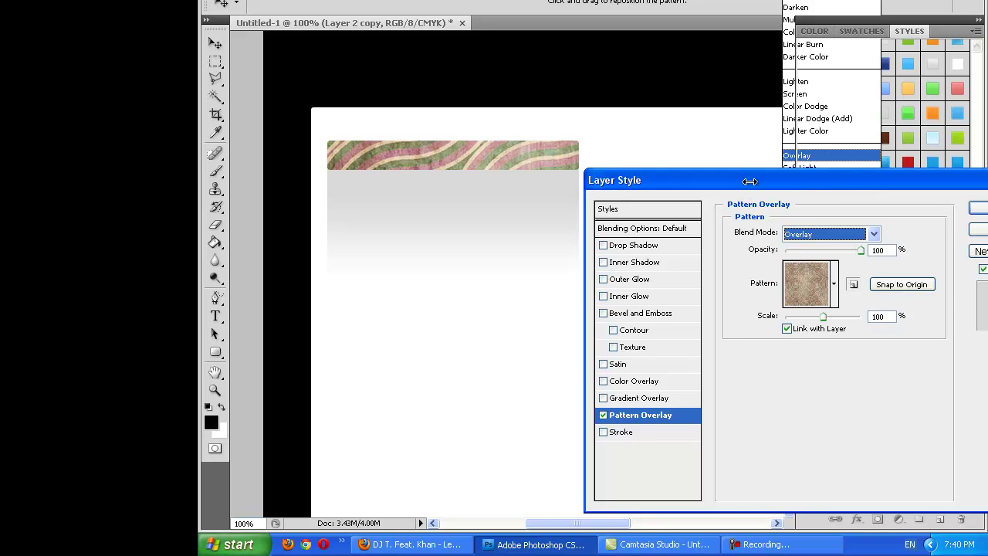
{"action": "left_click_drag", "start_coordinate": [751, 181], "coordinate": [740, 182]}
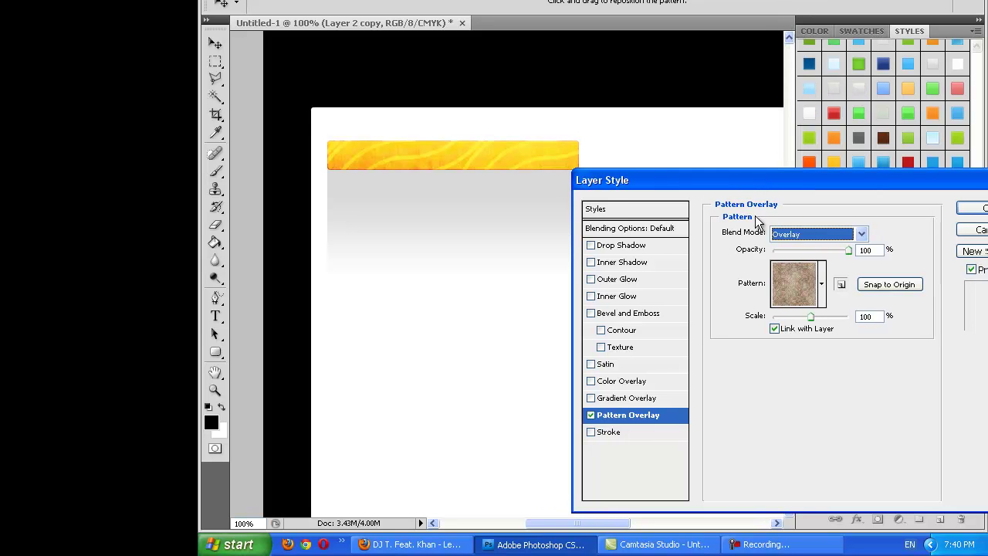
Lower the pattern overlay's opacity to 27% and try the dark and the red grunge patterns on the yellow-orange bar
{"action": "left_click_drag", "start_coordinate": [848, 252], "coordinate": [794, 250]}
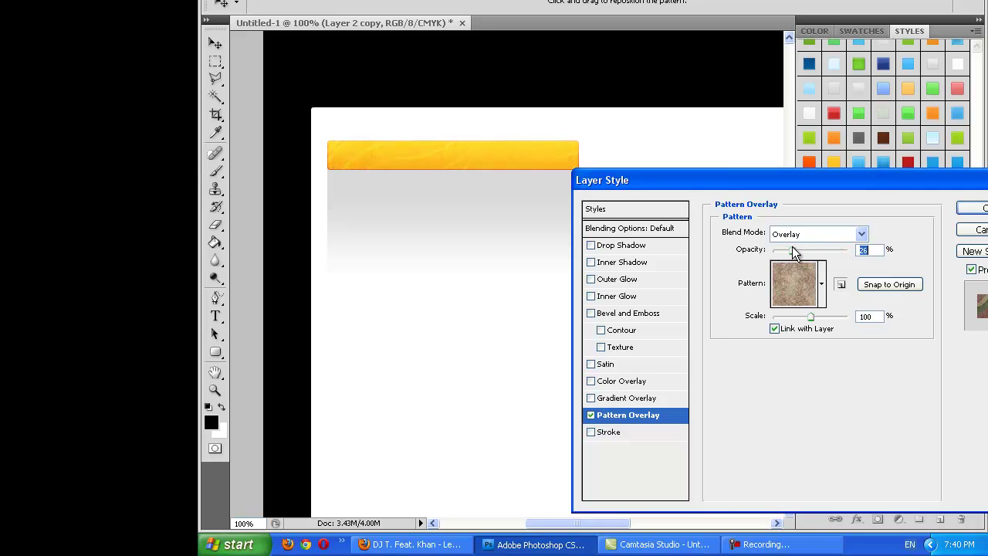
{"action": "left_click", "coordinate": [821, 283]}
{"action": "left_click", "coordinate": [771, 330]}
{"action": "left_click", "coordinate": [772, 355]}
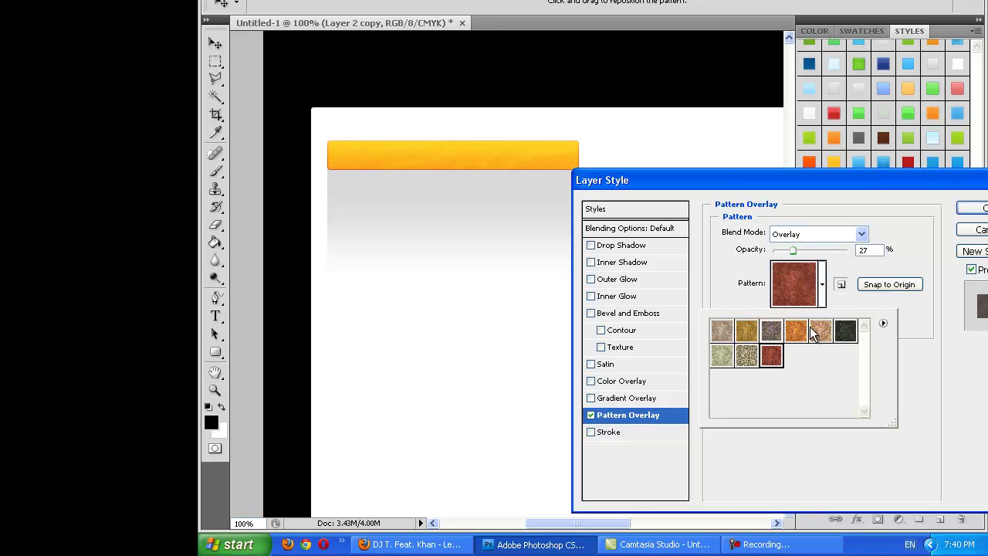
Replace the available overlay patterns with the 9-webtreatsetc-retro-grunge-patterns set
{"action": "left_click", "coordinate": [882, 323]}
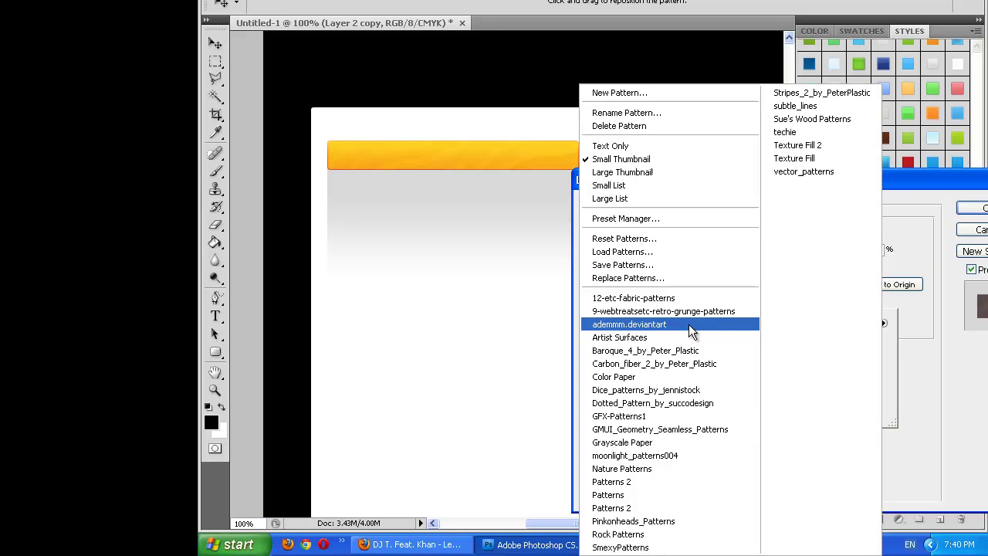
{"action": "left_click", "coordinate": [690, 312]}
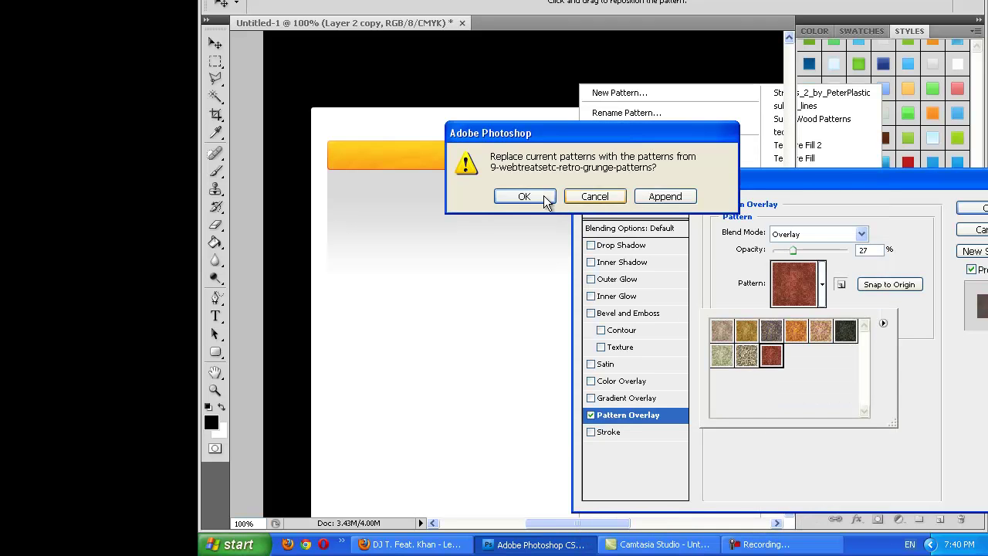
{"action": "left_click", "coordinate": [544, 196]}
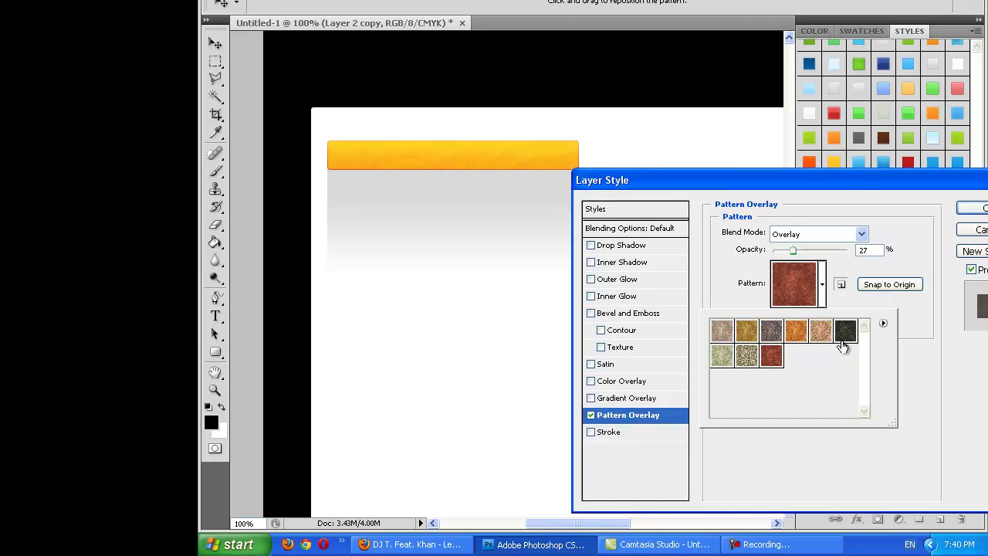
Replace the available patterns with the Baroque_4_by_Peter_Plastic set and use its fifth, transparent ornament pattern for the overlay
{"action": "left_click", "coordinate": [885, 326]}
{"action": "left_click", "coordinate": [656, 350]}
{"action": "left_click", "coordinate": [532, 197]}
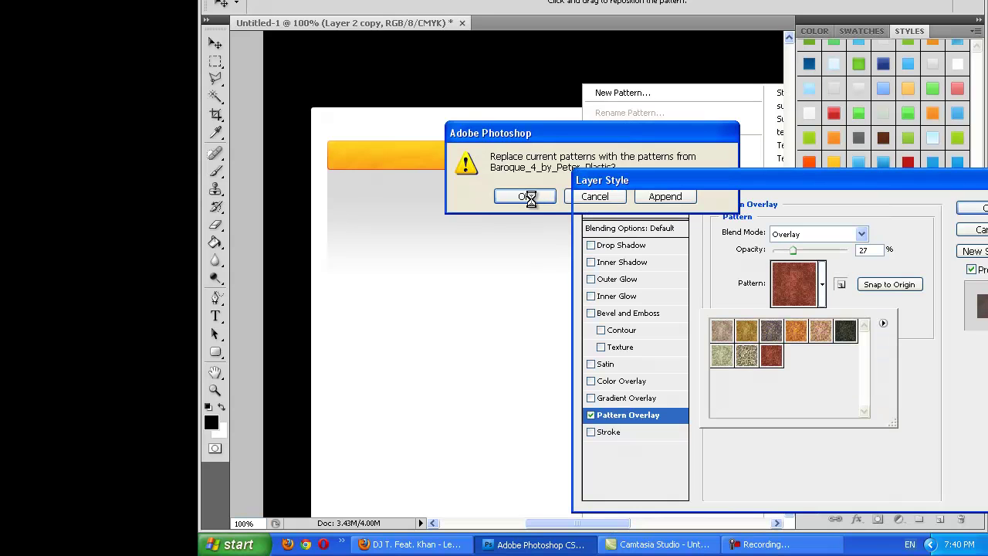
{"action": "left_click", "coordinate": [820, 332]}
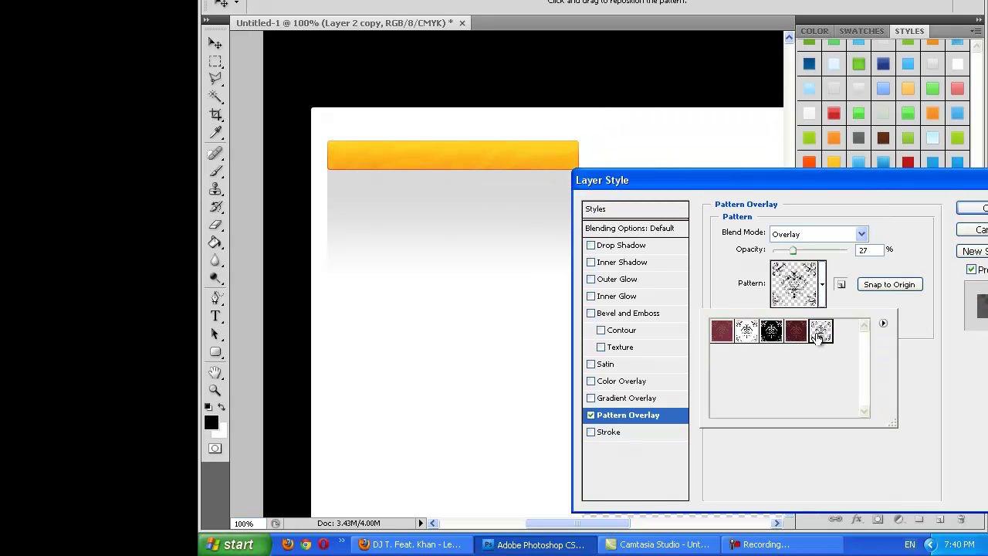
Set the pattern overlay's opacity to 25% and apply the layer style to the bar
{"action": "left_click", "coordinate": [787, 190]}
{"action": "left_click_drag", "start_coordinate": [787, 189], "coordinate": [727, 190]}
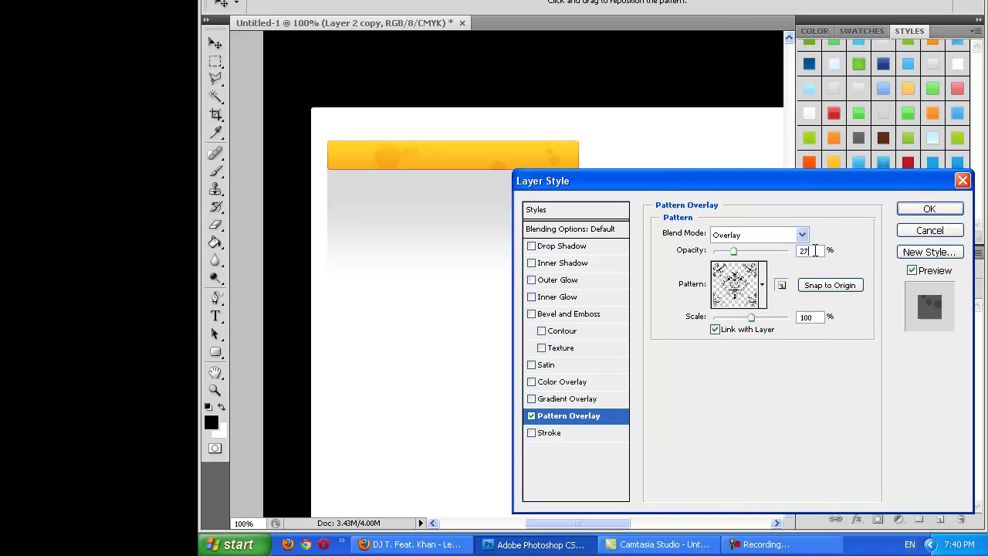
{"action": "type", "text": "25"}
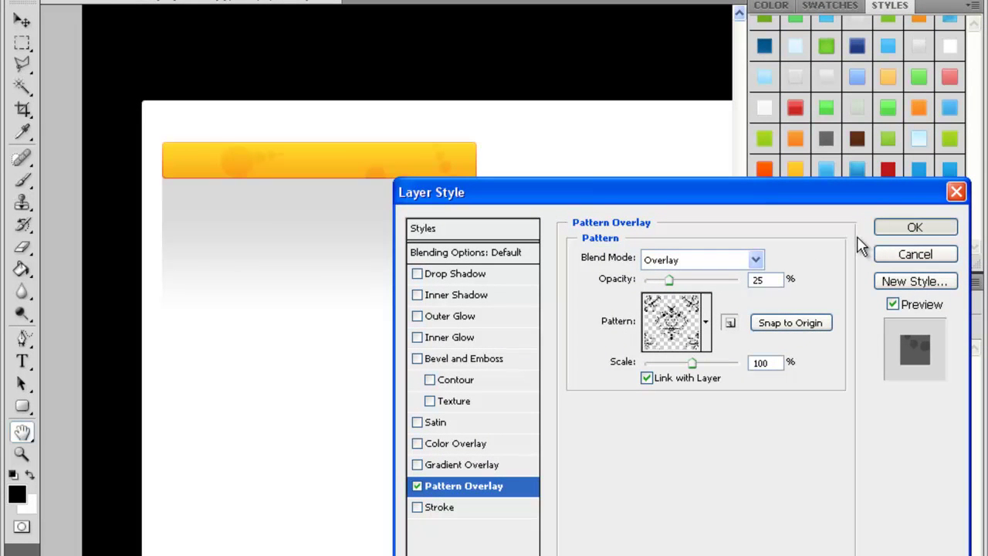
{"action": "key", "text": "Return"}
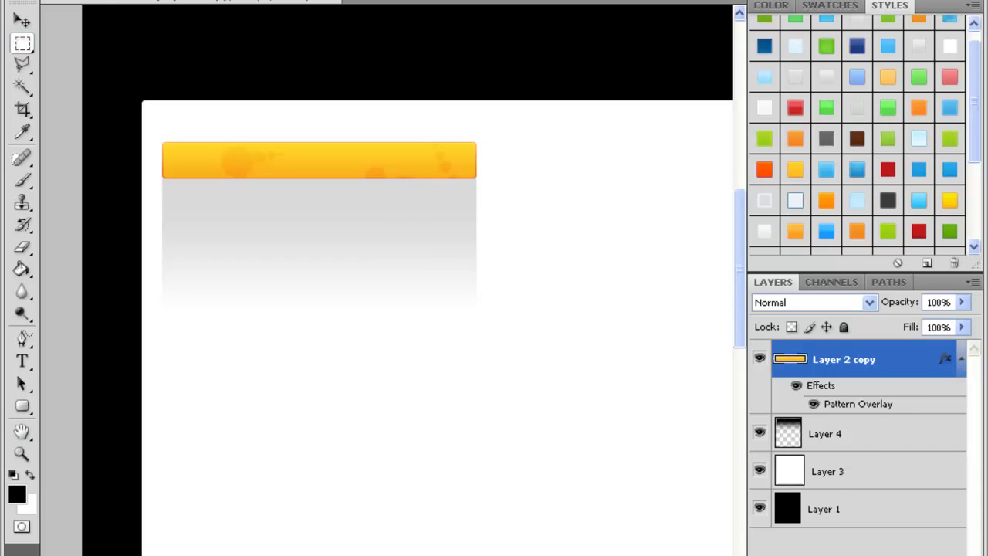
Create a new layer above the bar and replace the current brushes with the web20full brush set
{"action": "key", "text": "ctrl+shift+alt+n"}
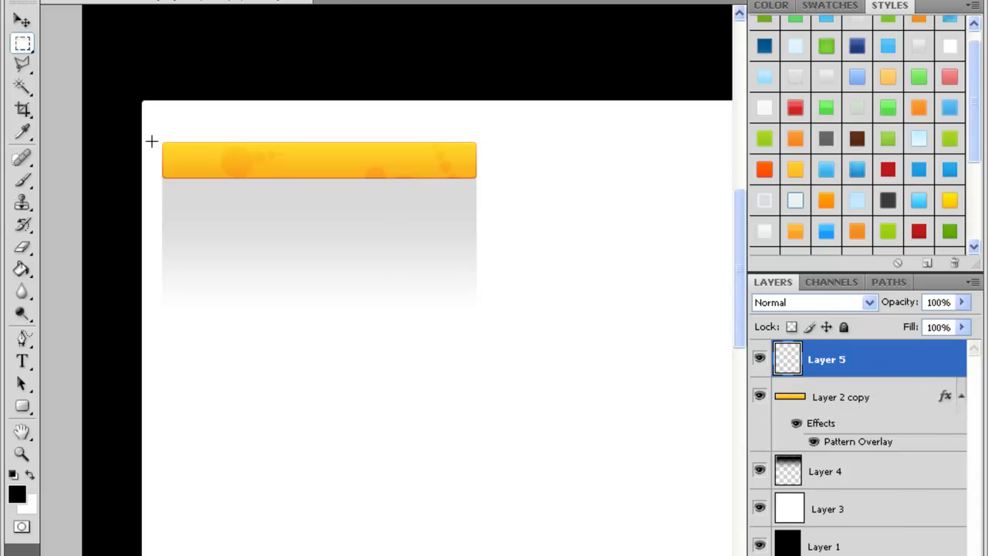
{"action": "left_click", "coordinate": [28, 182]}
{"action": "left_click", "coordinate": [49, 180]}
{"action": "left_click", "coordinate": [85, 1]}
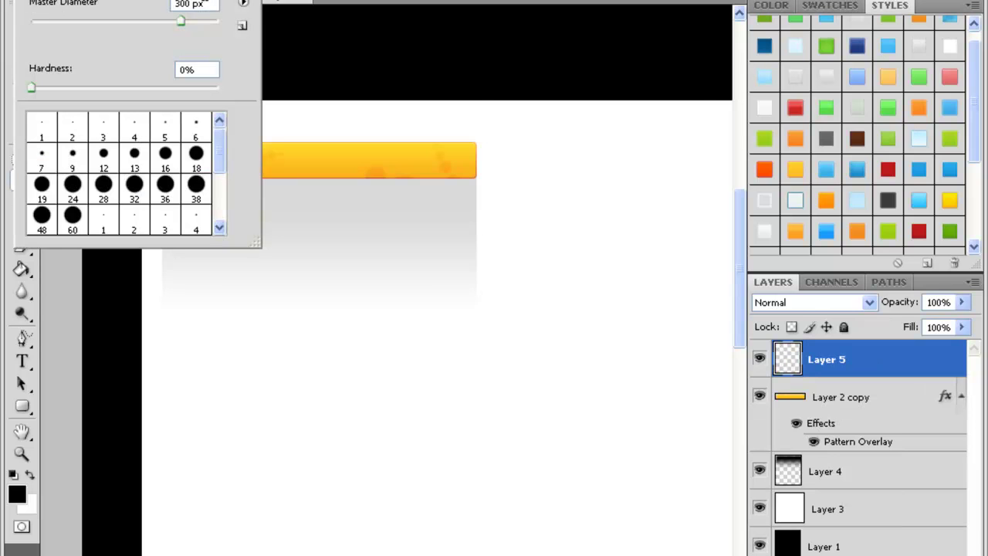
{"action": "left_click", "coordinate": [246, 6]}
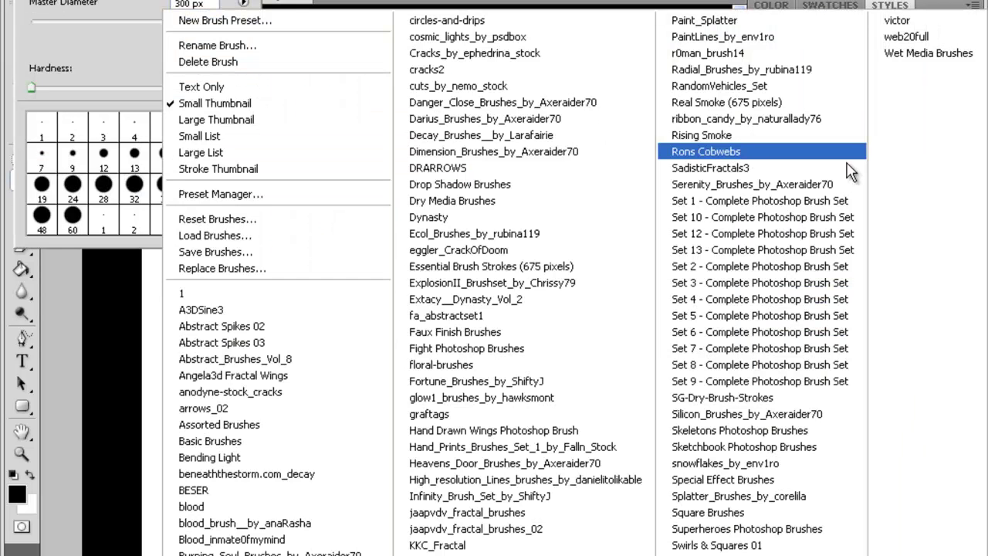
{"action": "left_click", "coordinate": [947, 37]}
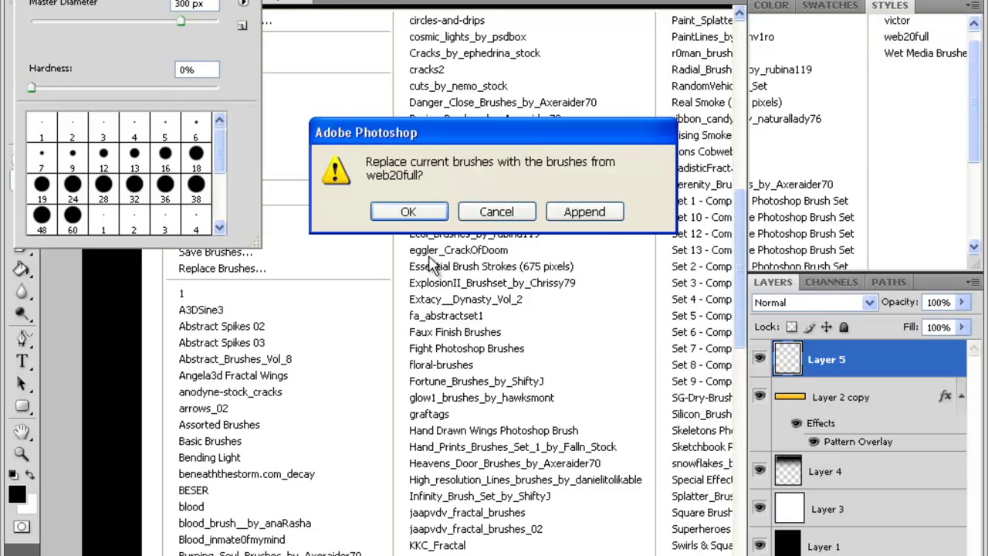
{"action": "left_click", "coordinate": [408, 214]}
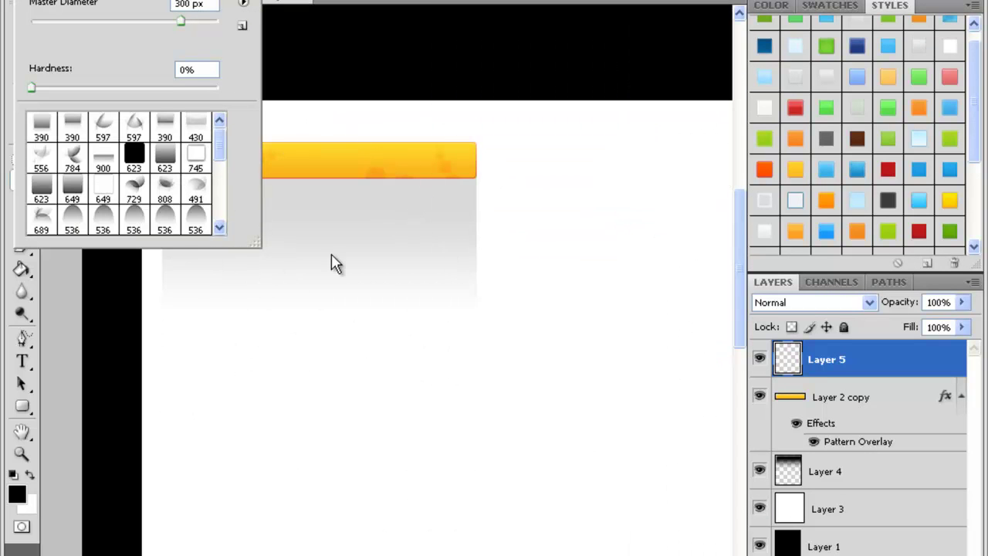
Try the 491 px curved-shape brush in black over the bar and undo the stamp
{"action": "left_click", "coordinate": [195, 185]}
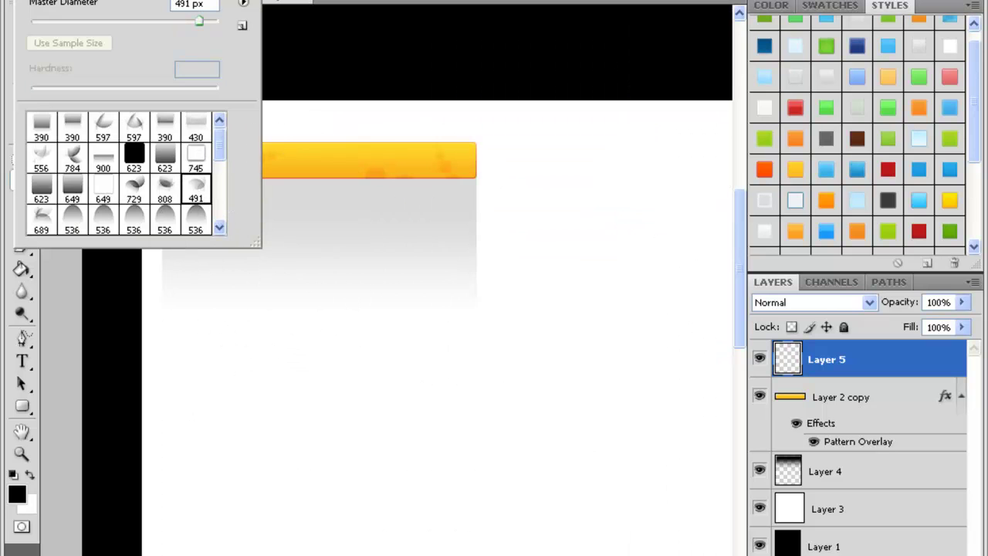
{"action": "left_click", "coordinate": [623, 88]}
{"action": "left_click", "coordinate": [419, 222]}
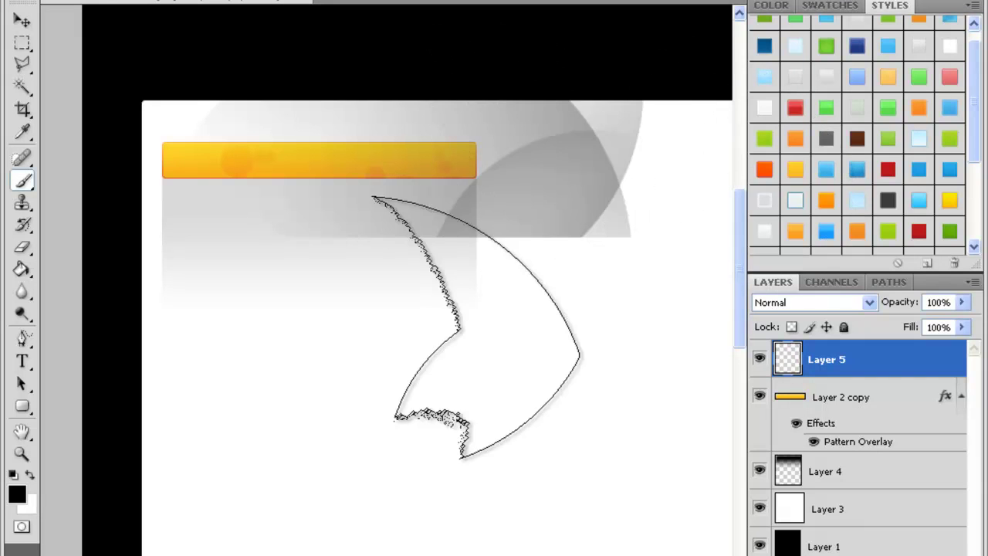
{"action": "key", "text": "ctrl+z"}
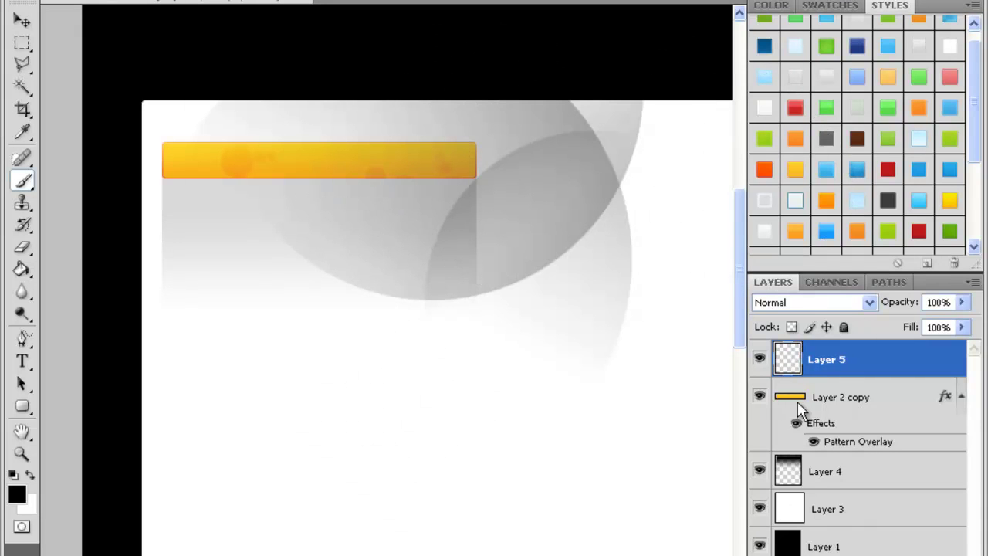
Duplicate the patterned bar layer and merge the original and the copy into one layer
{"action": "left_click", "coordinate": [808, 399]}
{"action": "key", "text": "ctrl+j"}
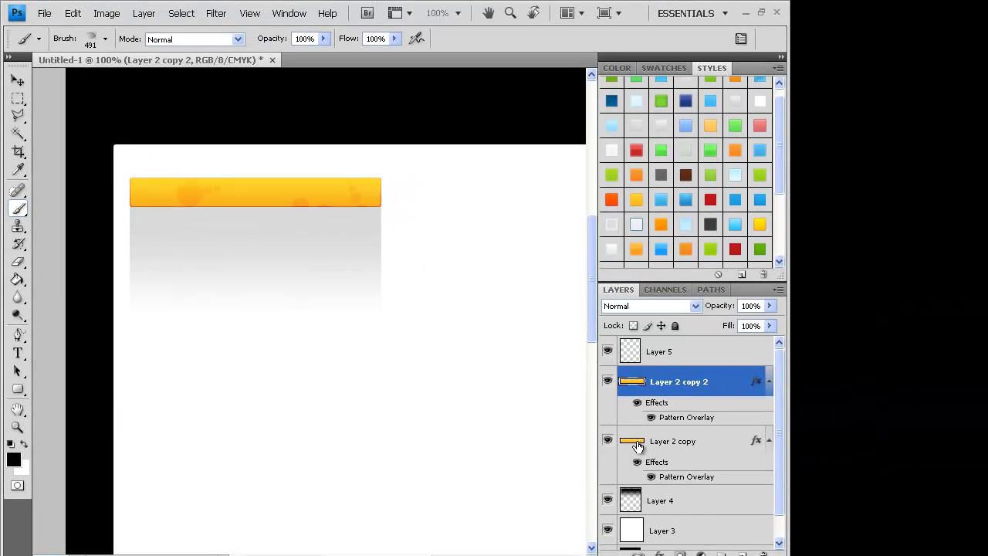
{"action": "left_click", "coordinate": [673, 444], "text": "shift"}
{"action": "right_click", "coordinate": [676, 440]}
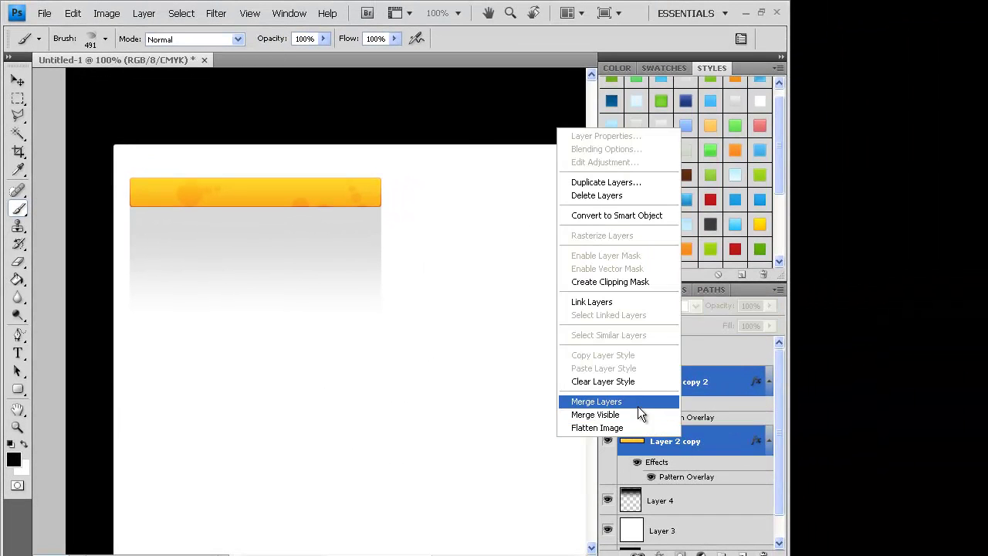
{"action": "left_click", "coordinate": [637, 404]}
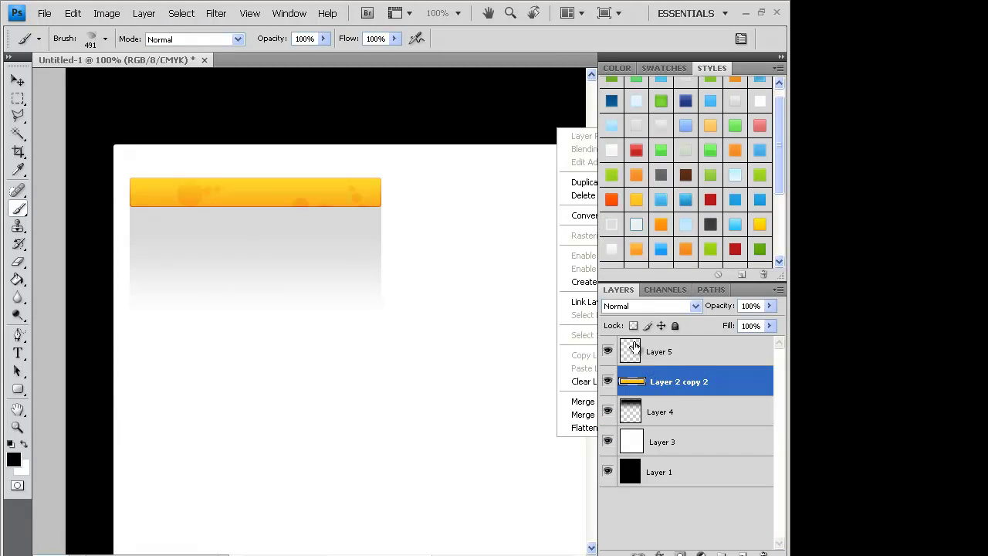
Reduce the curved-shape brush to 319 px and stamp it once in black over the bar on the empty top layer
{"action": "double_click", "coordinate": [634, 345]}
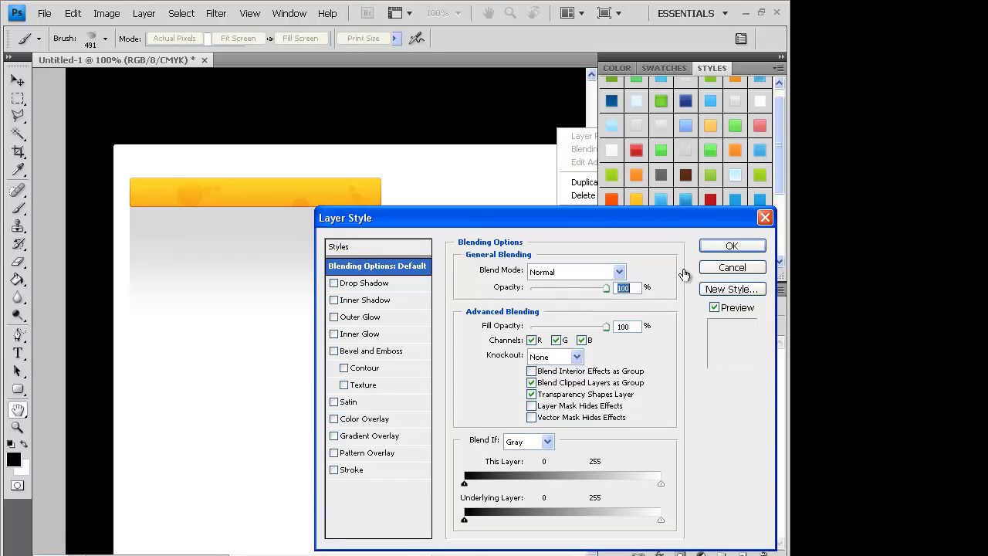
{"action": "left_click", "coordinate": [17, 210]}
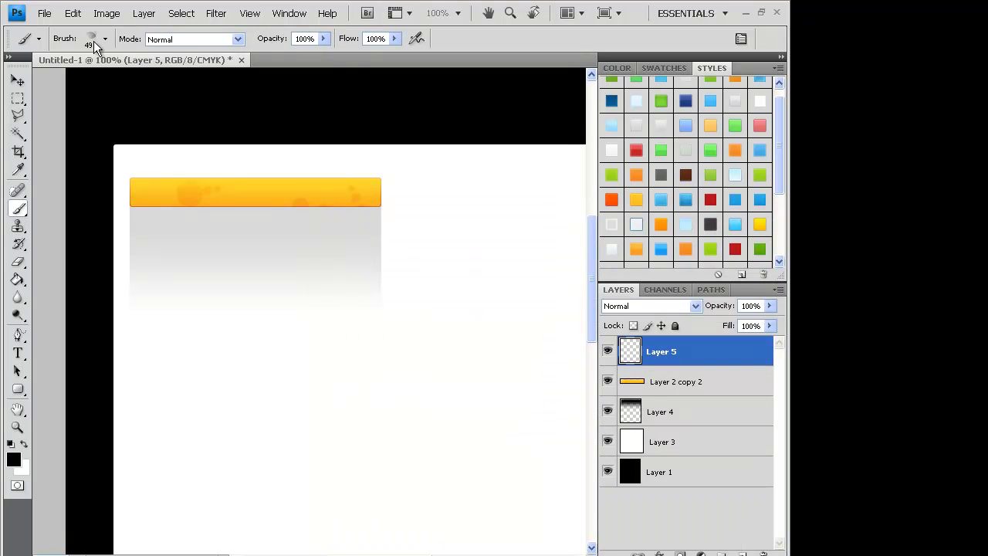
{"action": "left_click", "coordinate": [105, 37]}
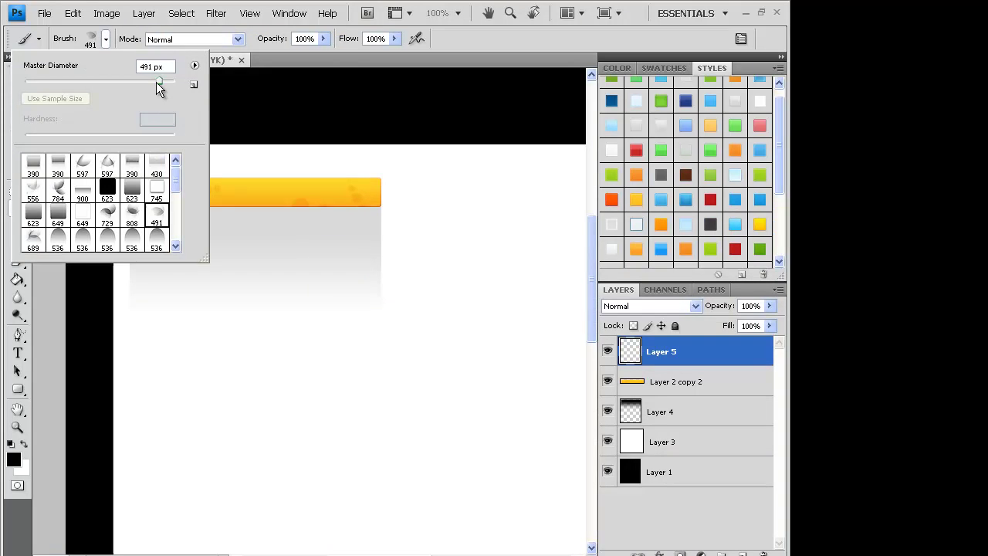
{"action": "left_click_drag", "start_coordinate": [148, 81], "coordinate": [146, 81]}
{"action": "left_click", "coordinate": [640, 17]}
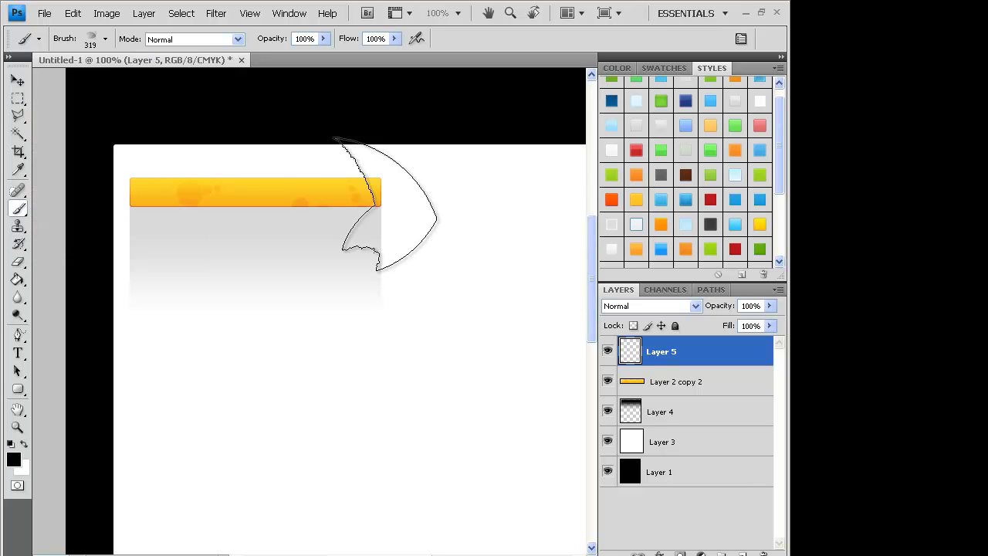
{"action": "left_click", "coordinate": [237, 202]}
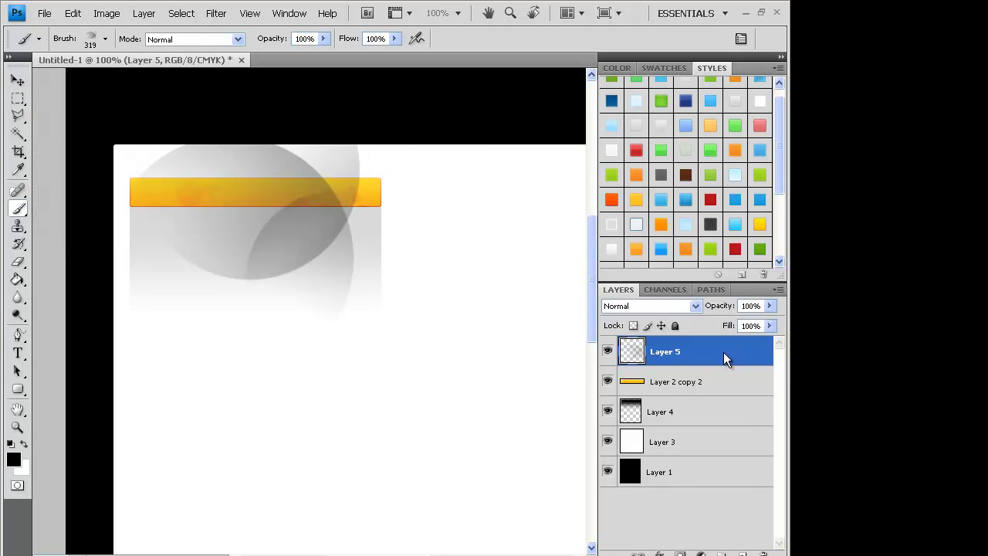
Clip the brush-shape layer to the yellow-orange bar and set its opacity to 10%
{"action": "right_click", "coordinate": [723, 352]}
{"action": "left_click", "coordinate": [683, 196]}
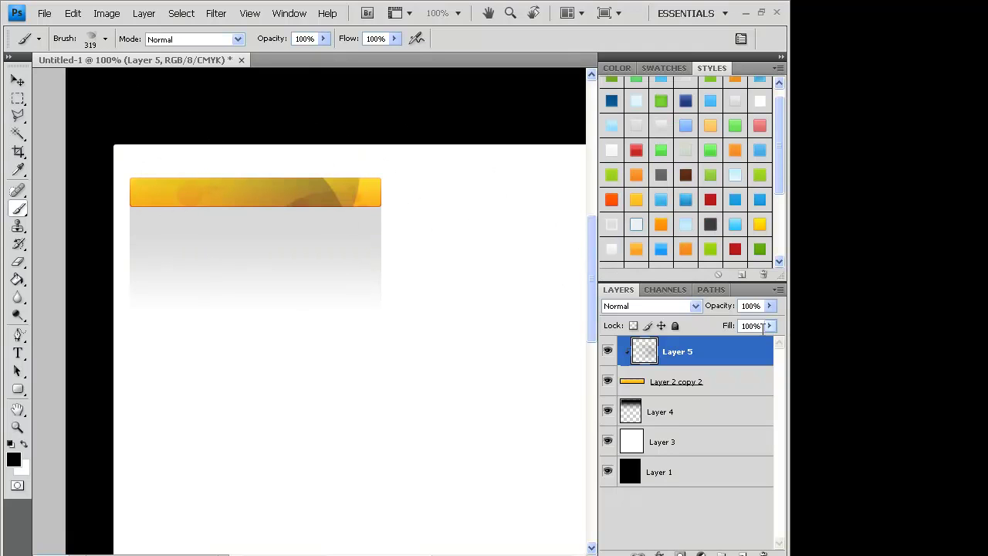
{"action": "left_click_drag", "start_coordinate": [755, 306], "coordinate": [714, 306]}
{"action": "type", "text": "10"}
{"action": "key", "text": "Return"}
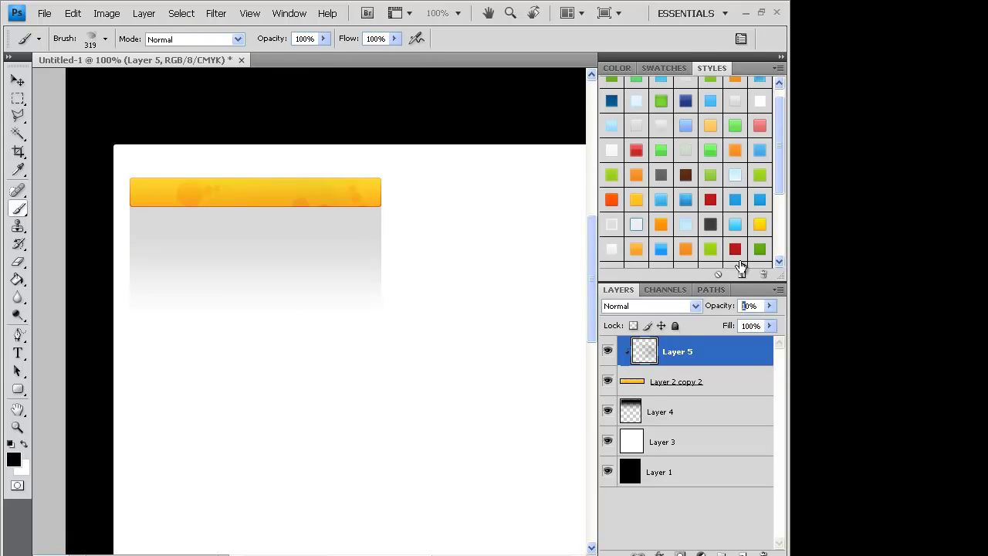
Raise the clipped brush layer's opacity to 20% and reposition the shape, first leftward and finally toward the bar's right end
{"action": "left_click", "coordinate": [17, 80]}
{"action": "key", "text": "shift+Left"}
{"action": "key", "text": "shift+Left"}
{"action": "key", "text": "shift+Left"}
{"action": "key", "text": "shift+Left"}
{"action": "key", "text": "shift+Left"}
{"action": "key", "text": "shift+Left"}
{"action": "key", "text": "shift+Left"}
{"action": "key", "text": "shift+Left"}
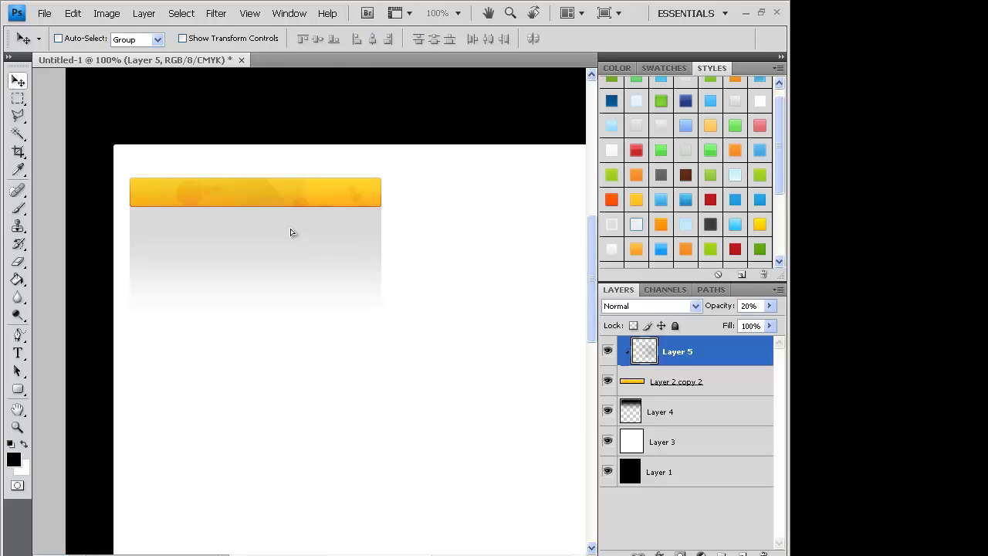
{"action": "left_click_drag", "start_coordinate": [305, 229], "coordinate": [397, 210]}
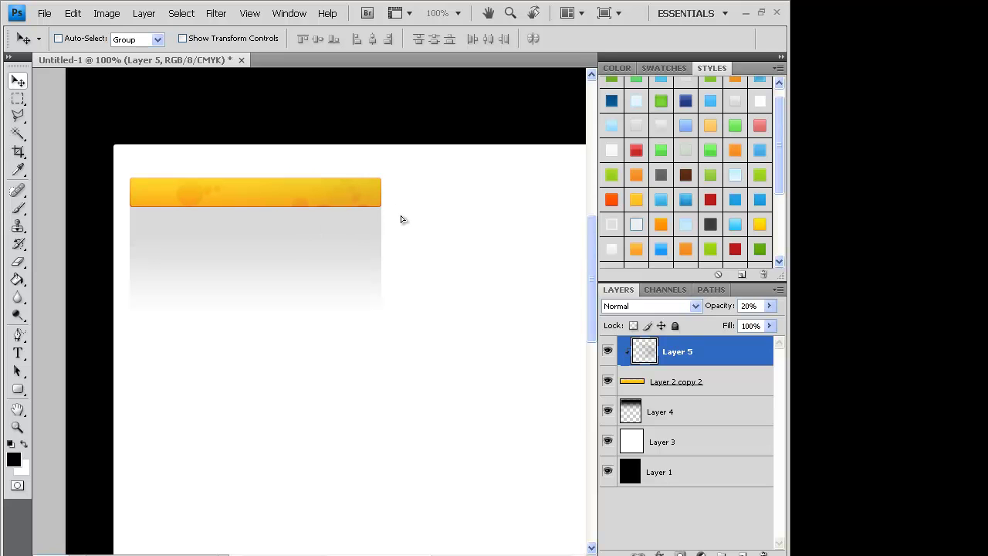
Delete the clipped brush-shape layer above the bar
{"action": "left_click", "coordinate": [608, 350]}
{"action": "left_click_drag", "start_coordinate": [762, 528], "coordinate": [763, 553]}
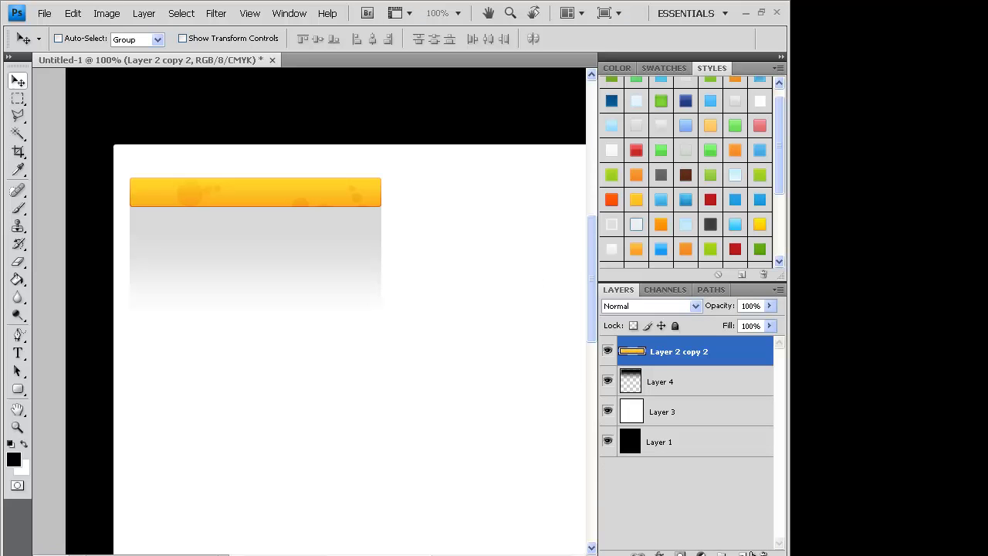
Enter a white 18 pt heading in Stencil Gothic BE at the left end of the yellow-orange bar
{"action": "left_click", "coordinate": [17, 353]}
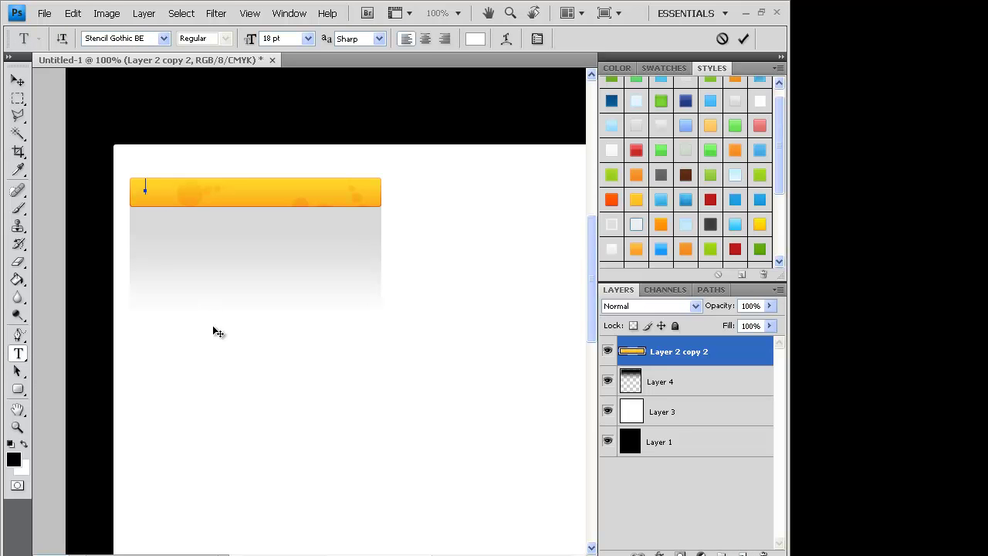
{"action": "type", "text": "O"}
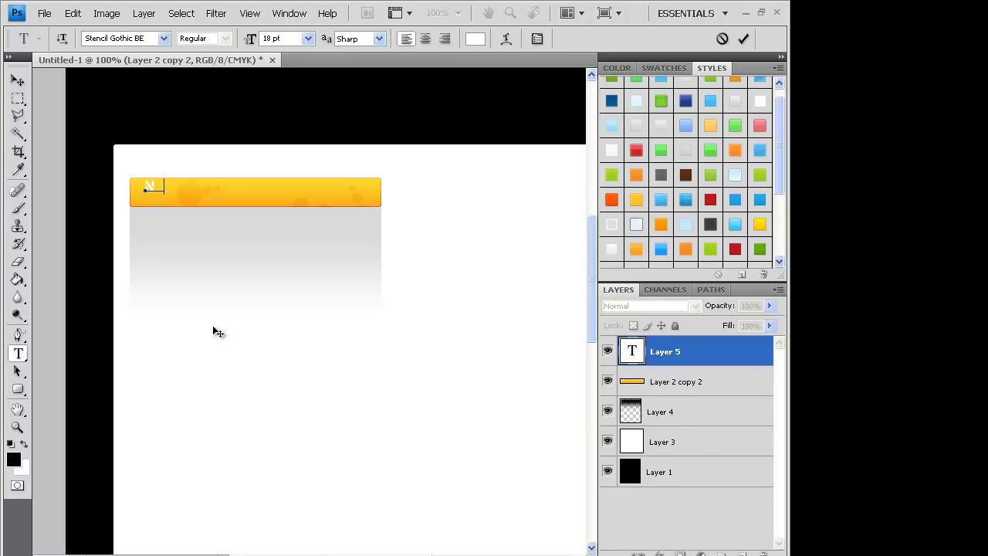
{"action": "type", "text": "Side"}
{"action": "left_click_drag", "start_coordinate": [208, 325], "coordinate": [208, 335]}
Change the font of the heading text "Side" on the yellow-orange bar to Tahoma
{"action": "left_click_drag", "start_coordinate": [173, 198], "coordinate": [139, 195]}
{"action": "left_click", "coordinate": [163, 38]}
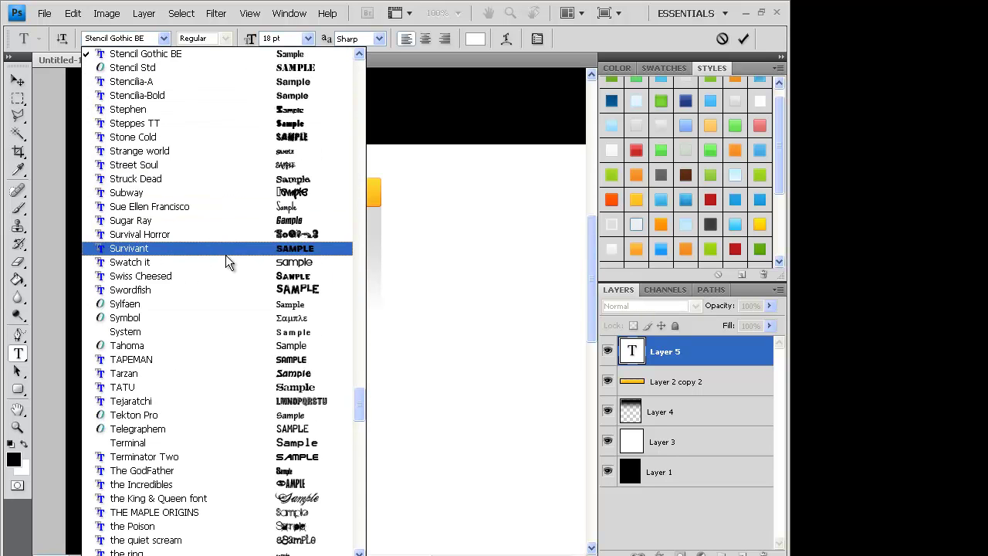
{"action": "scroll", "coordinate": [227, 250], "scroll_direction": "down", "scroll_amount": 3}
{"action": "scroll", "coordinate": [217, 313], "scroll_direction": "down", "scroll_amount": 1}
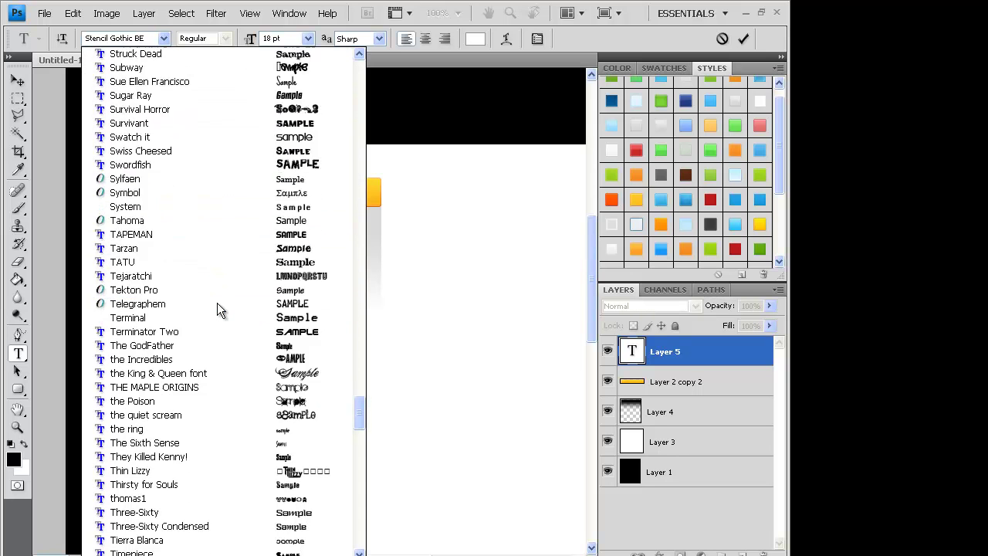
{"action": "left_click", "coordinate": [187, 220]}
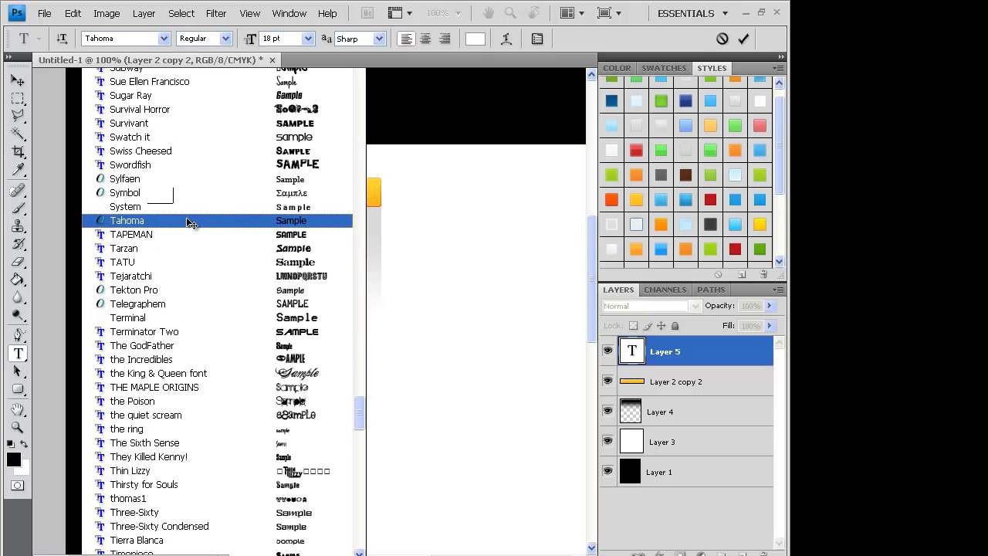
Set the heading's font size to 12 pt and its anti-aliasing to None
{"action": "left_click", "coordinate": [307, 38]}
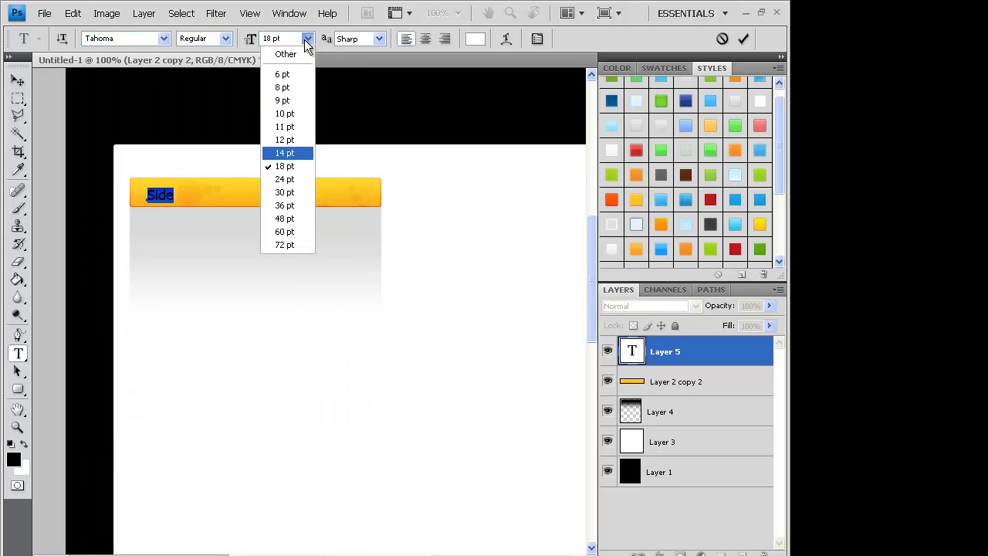
{"action": "left_click", "coordinate": [306, 42]}
{"action": "left_click", "coordinate": [307, 38]}
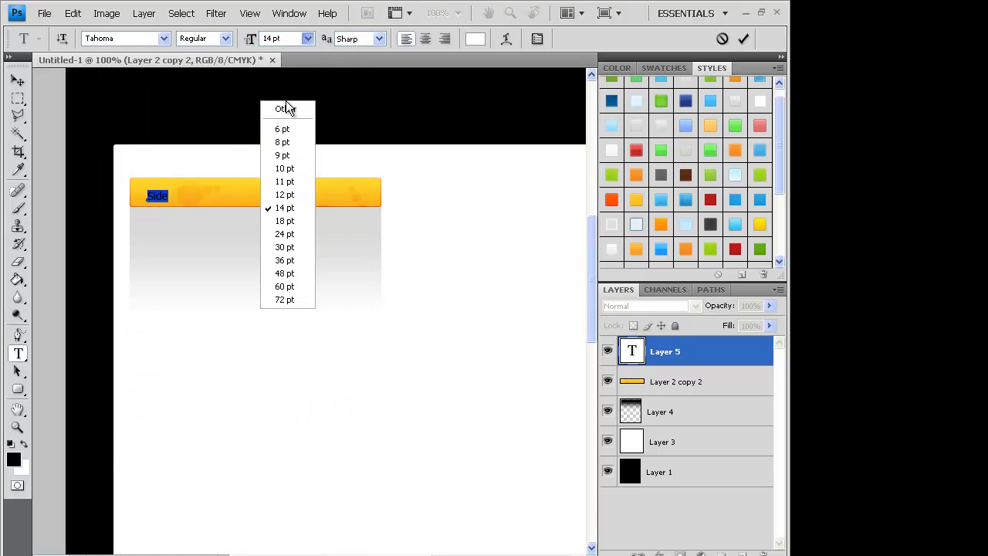
{"action": "left_click", "coordinate": [286, 195]}
{"action": "left_click", "coordinate": [379, 38]}
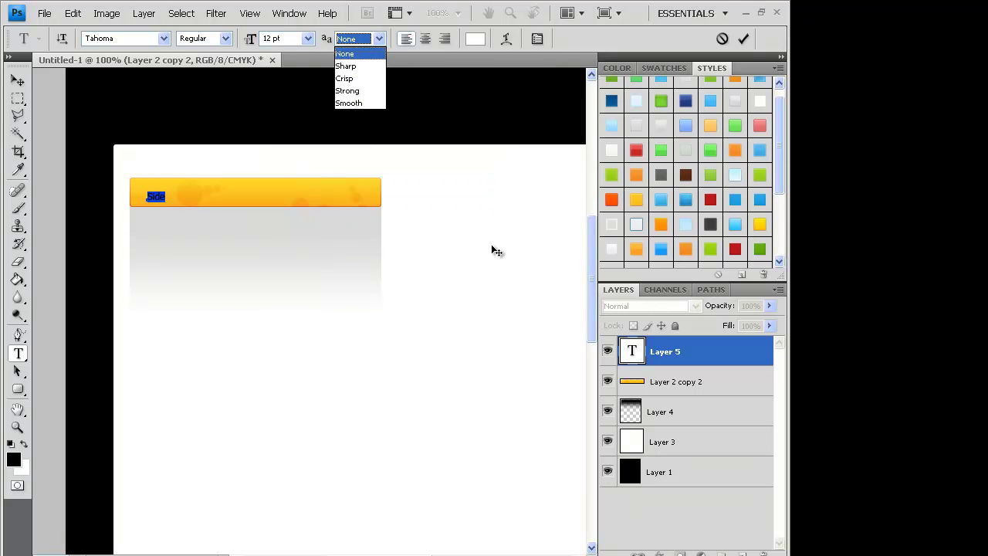
{"action": "left_click", "coordinate": [434, 183]}
{"action": "left_click", "coordinate": [622, 345]}
Extend the heading text to "Side/Šonas/Panel" and shift it slightly closer to the bar's left end
{"action": "left_click", "coordinate": [17, 80]}
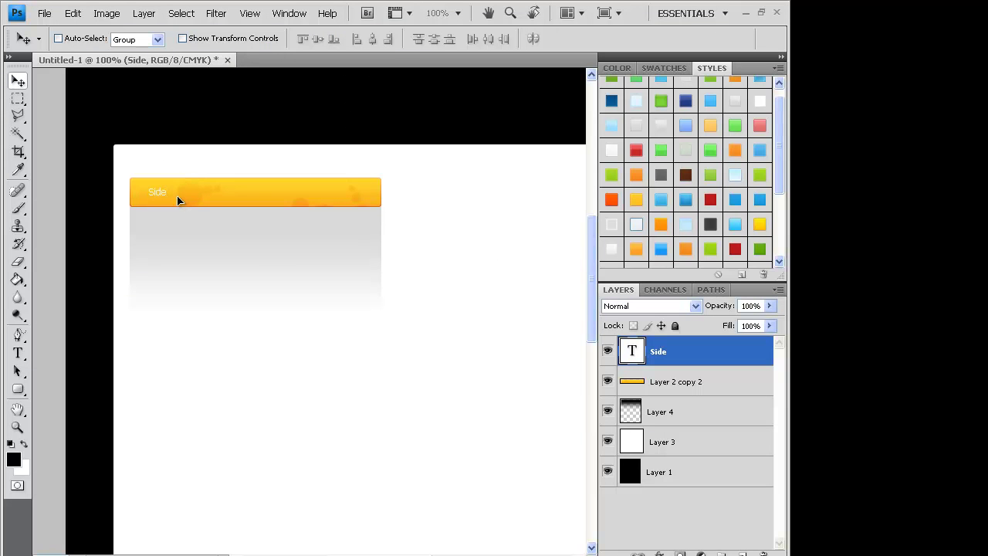
{"action": "left_click_drag", "start_coordinate": [171, 198], "coordinate": [170, 198]}
{"action": "double_click", "coordinate": [624, 351]}
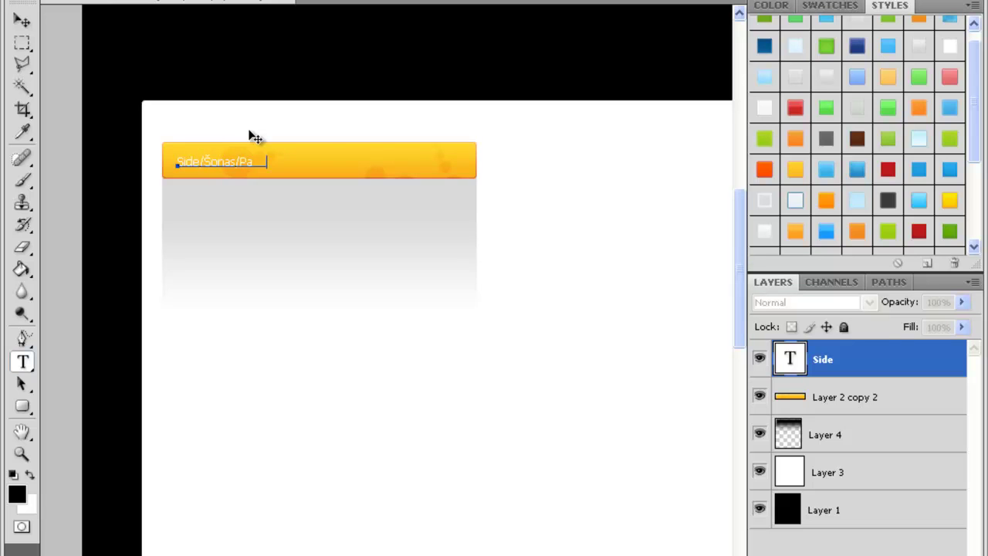
{"action": "left_click", "coordinate": [788, 357], "text": "ctrl"}
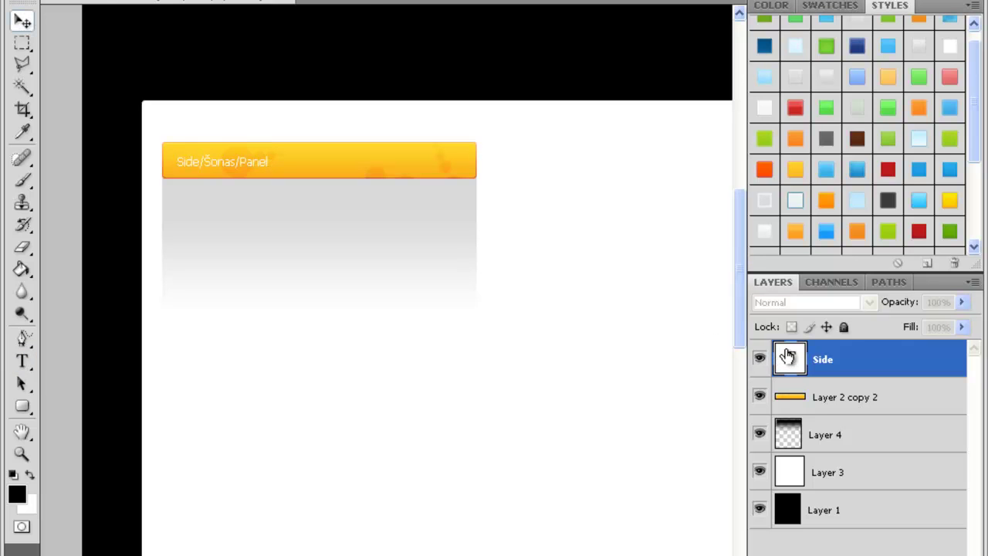
{"action": "mouse_move", "coordinate": [254, 164]}
{"action": "left_mouse_down"}
{"action": "mouse_move", "coordinate": [268, 165]}
{"action": "mouse_move", "coordinate": [250, 163]}
{"action": "left_mouse_up"}
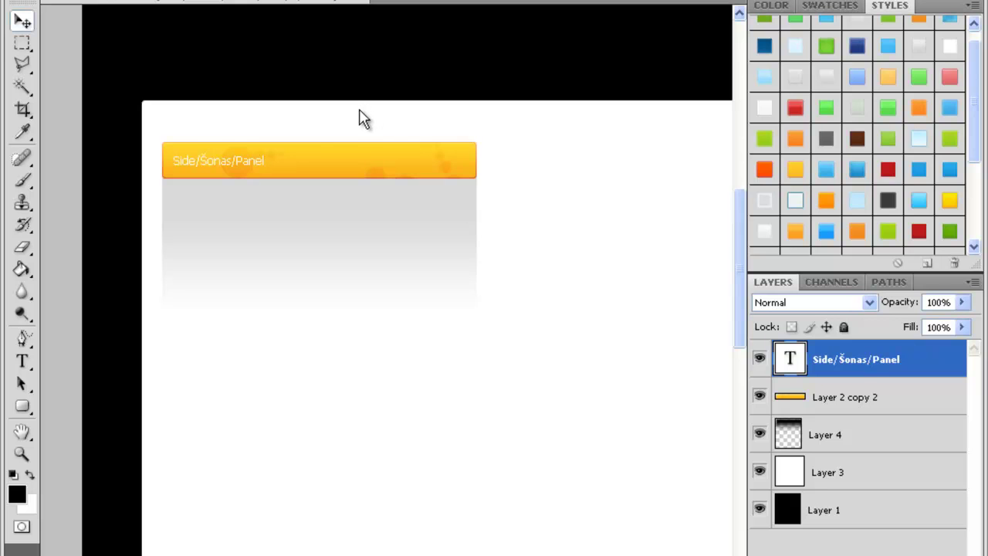
{"action": "key", "text": "alt+Tab"}
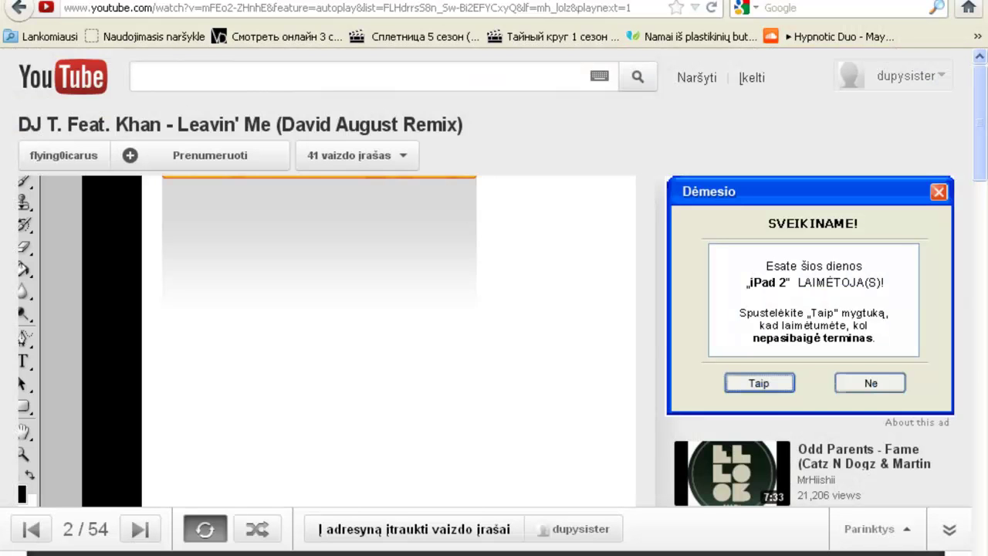
{"action": "key", "text": "ctrl+t"}
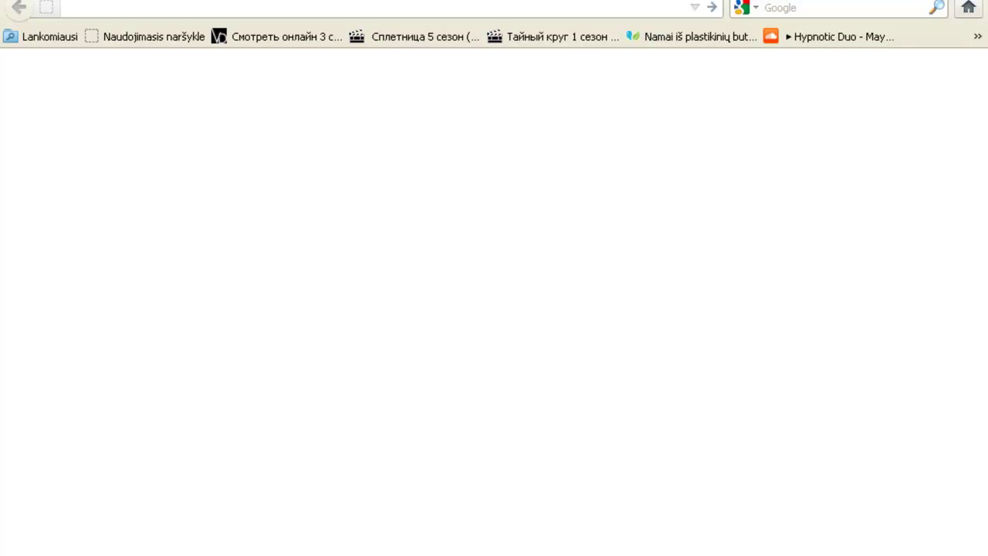
{"action": "type", "text": "www.google.lt"}
{"action": "key", "text": "Return"}
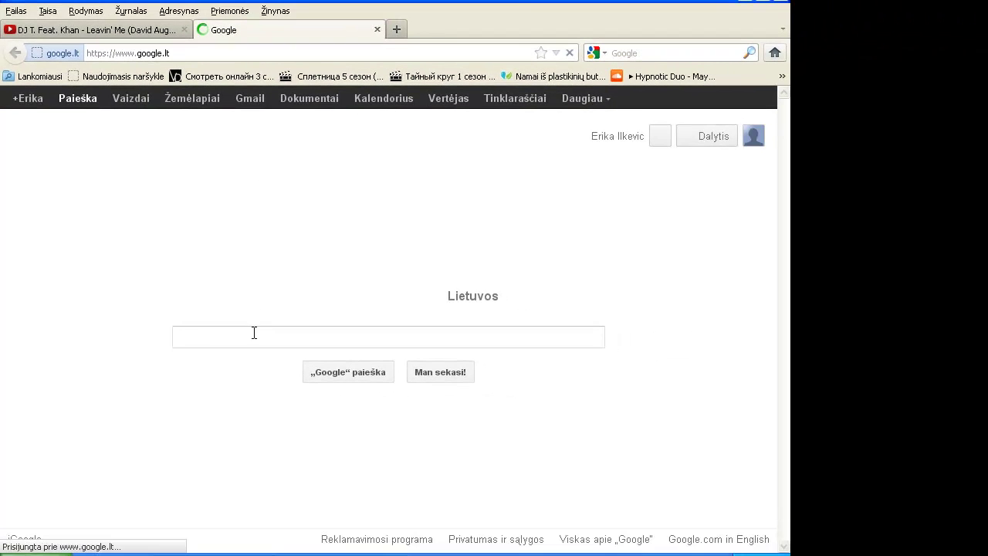
{"action": "type", "text": "lorem"}
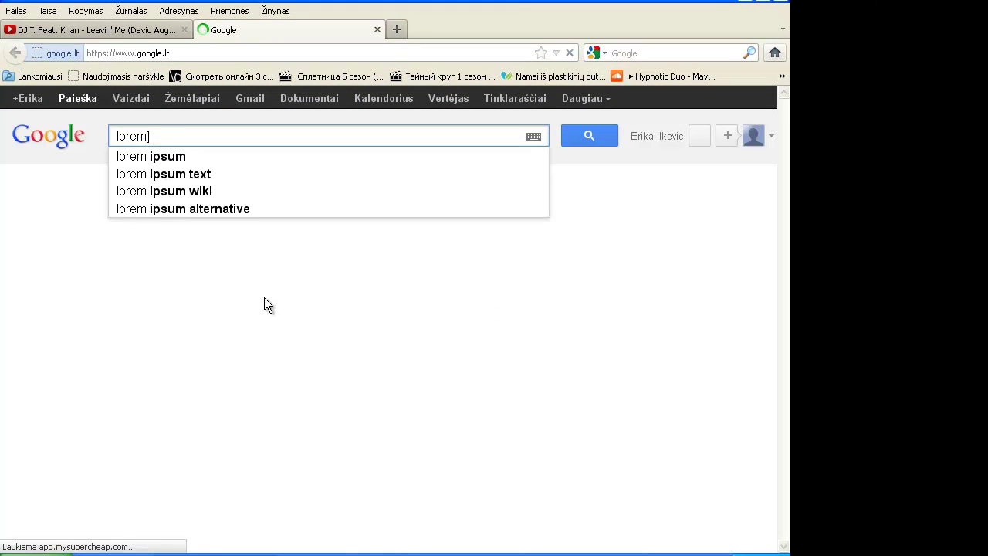
{"action": "key", "text": "Return"}
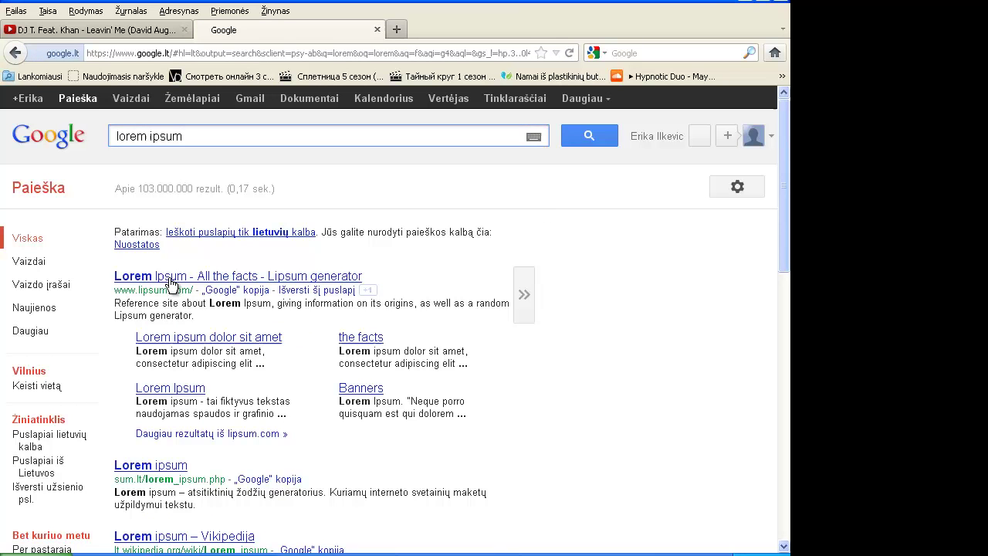
Open the lipsum.com result and copy the whole paragraph under "What is Lorem Ipsum?"
{"action": "left_click", "coordinate": [201, 266]}
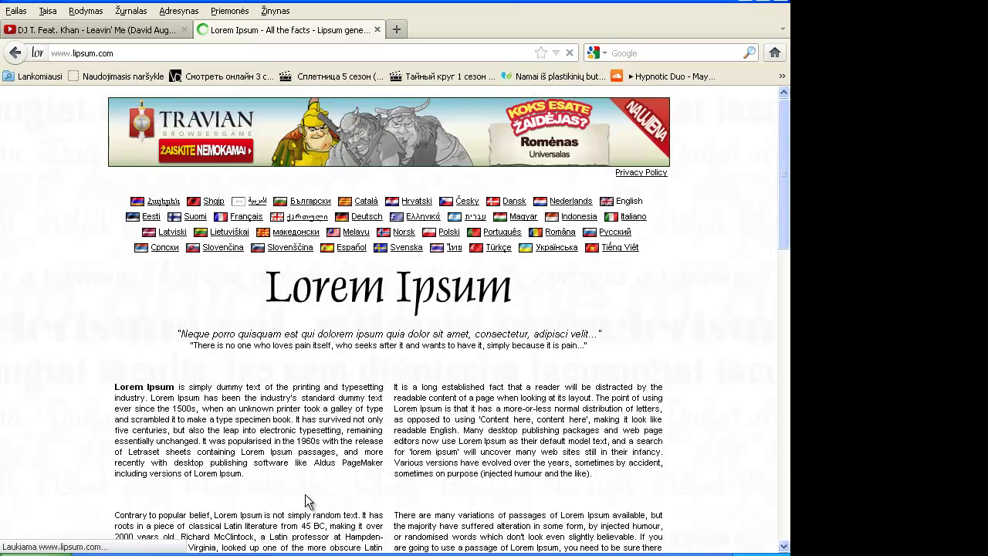
{"action": "left_click_drag", "start_coordinate": [248, 473], "coordinate": [112, 385]}
{"action": "triple_click", "coordinate": [114, 390]}
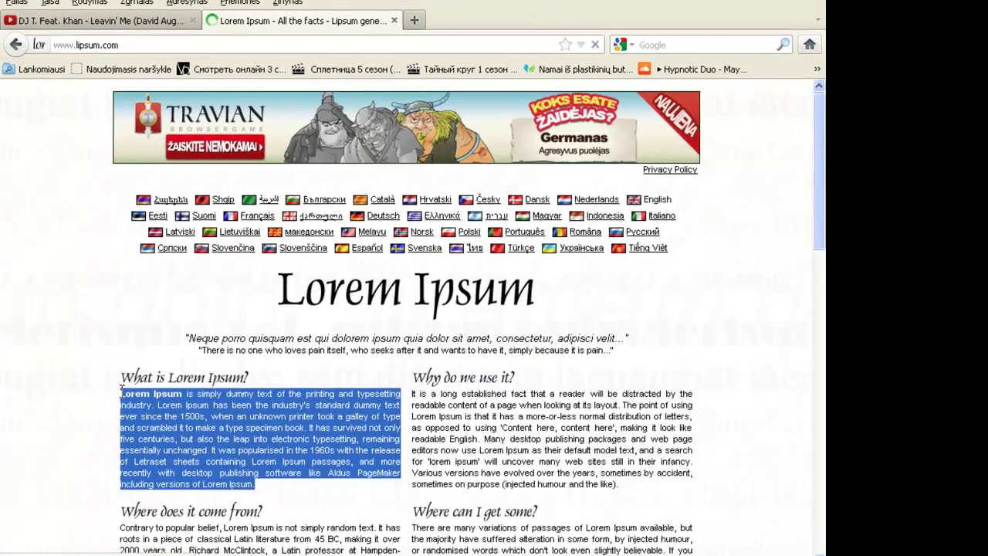
Switch back to Photoshop and paste the copied paragraph as a new text layer just below the yellow-orange bar
{"action": "key", "text": "alt+Tab"}
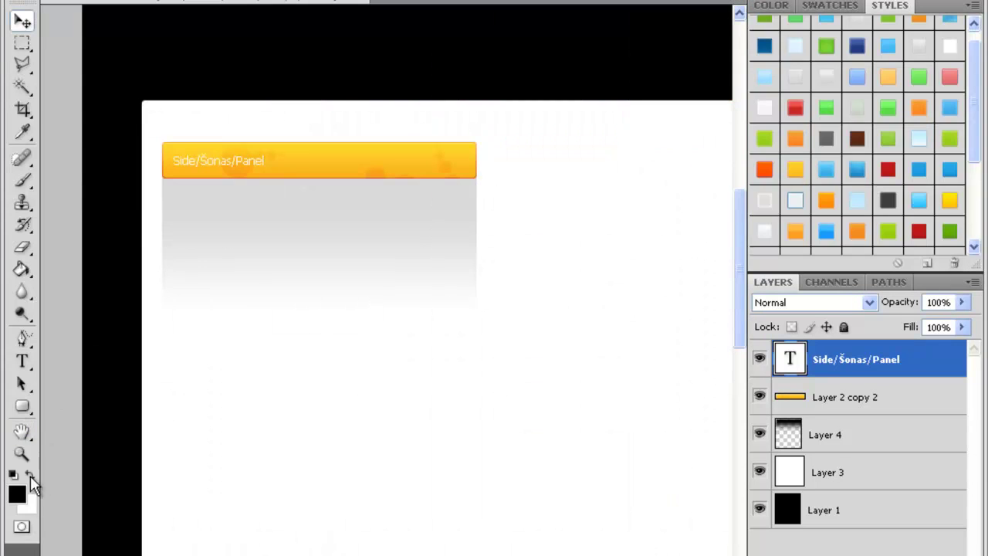
{"action": "left_click", "coordinate": [19, 365]}
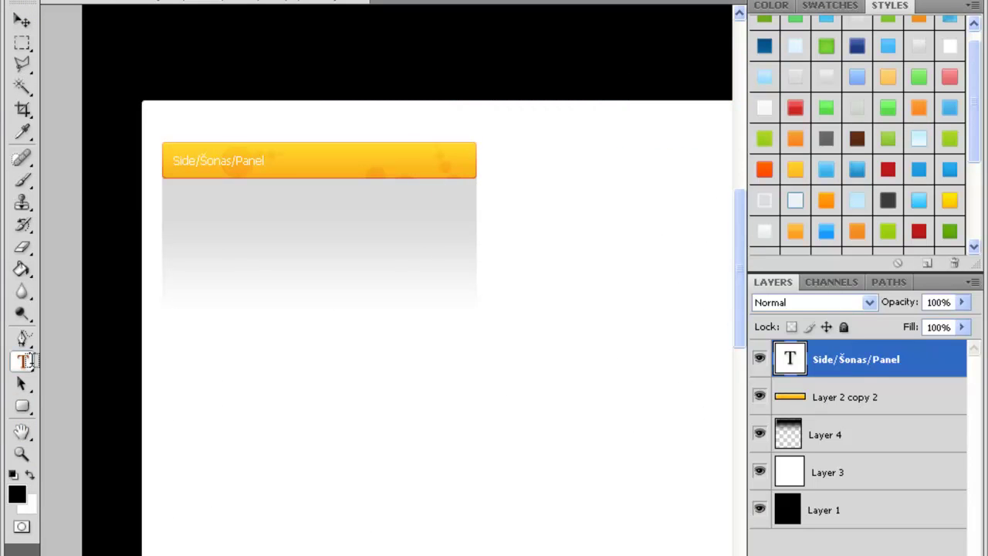
{"action": "left_click", "coordinate": [169, 193]}
{"action": "key", "text": "ctrl+v"}
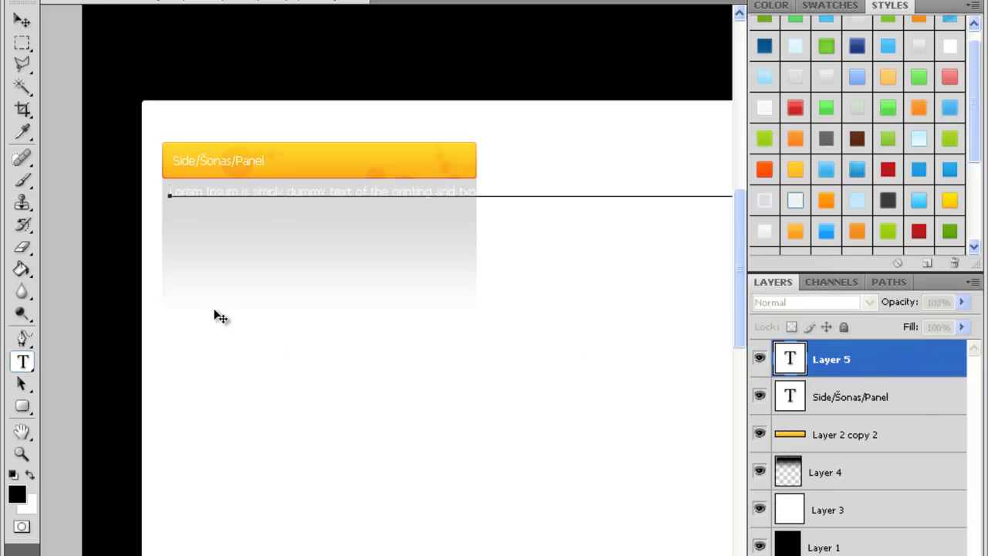
Change the pasted Lorem Ipsum paragraph's text color to black (RGB 0, 0, 0)
{"action": "double_click", "coordinate": [789, 354]}
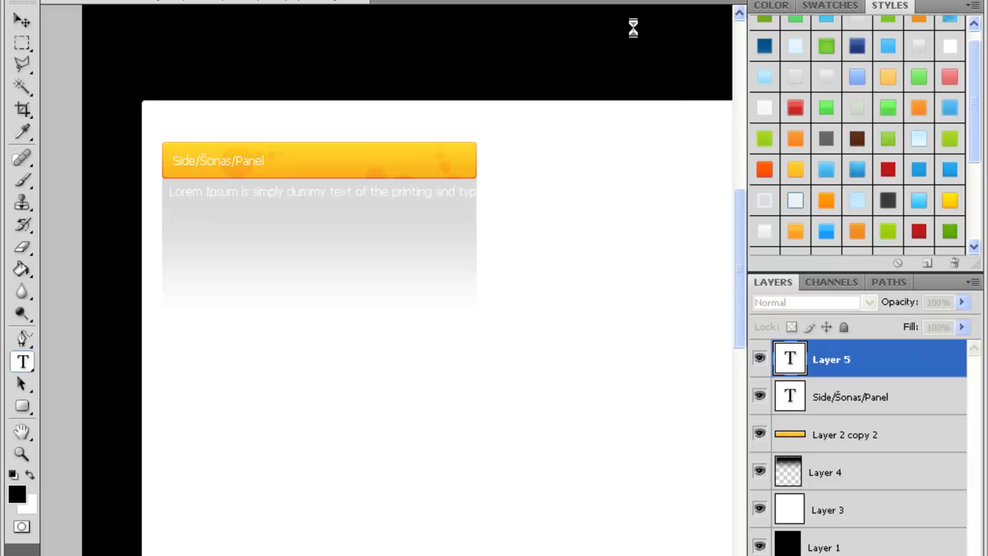
{"action": "left_click", "coordinate": [563, 1]}
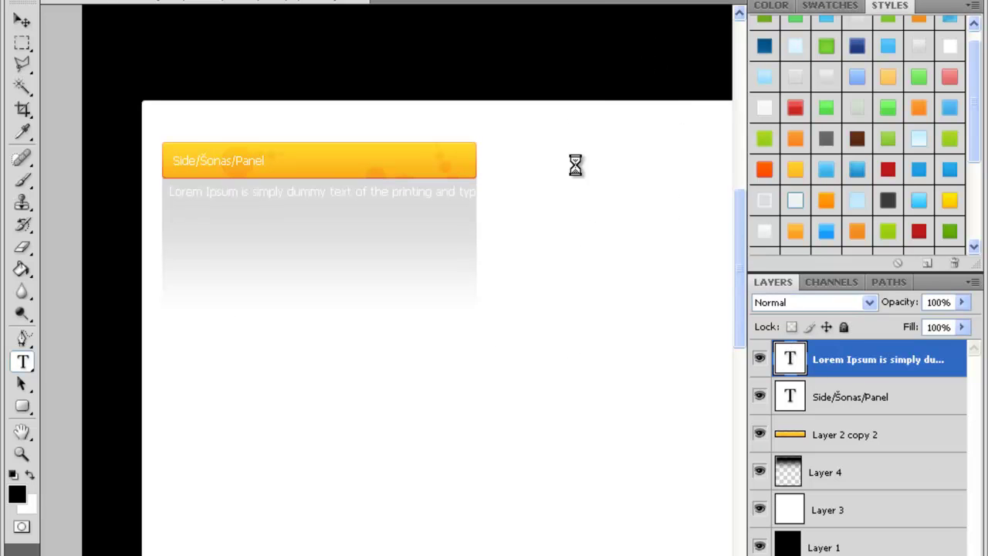
{"action": "left_click", "coordinate": [627, 380]}
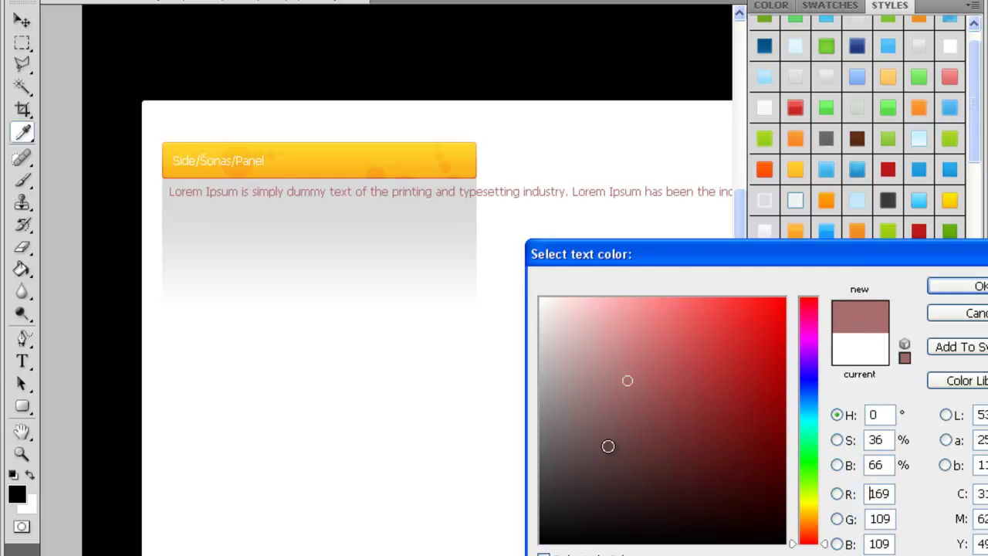
{"action": "mouse_move", "coordinate": [516, 546]}
{"action": "left_mouse_down"}
{"action": "mouse_move", "coordinate": [516, 523]}
{"action": "mouse_move", "coordinate": [566, 489]}
{"action": "left_mouse_up"}
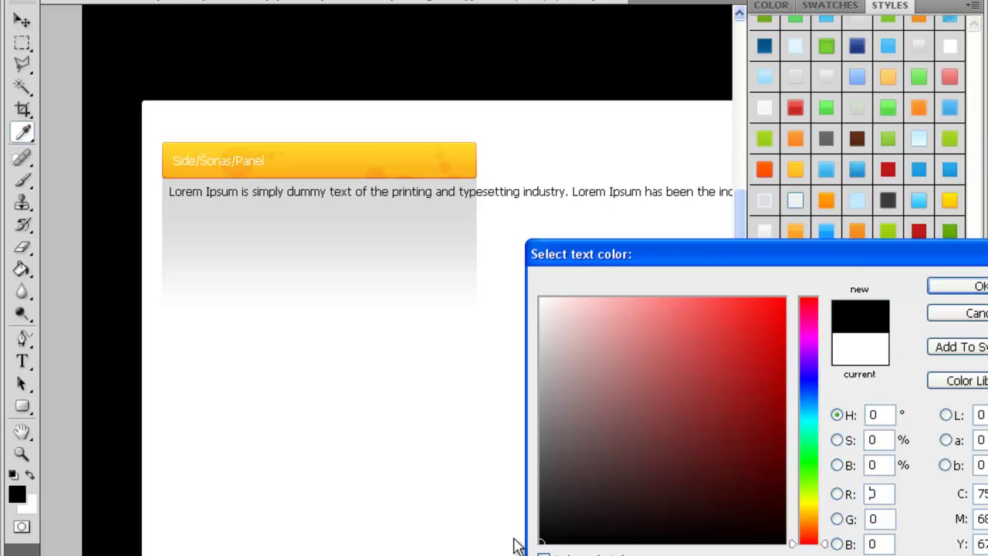
{"action": "left_click", "coordinate": [971, 286]}
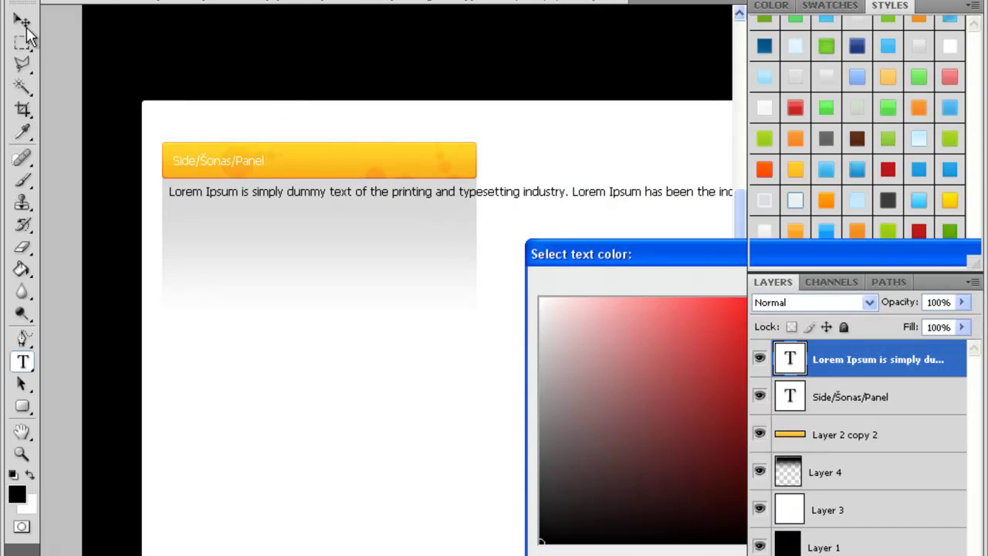
Reduce the Lorem Ipsum paragraph's font size, trying 9 pt first and settling on 10 pt
{"action": "left_click", "coordinate": [383, 1]}
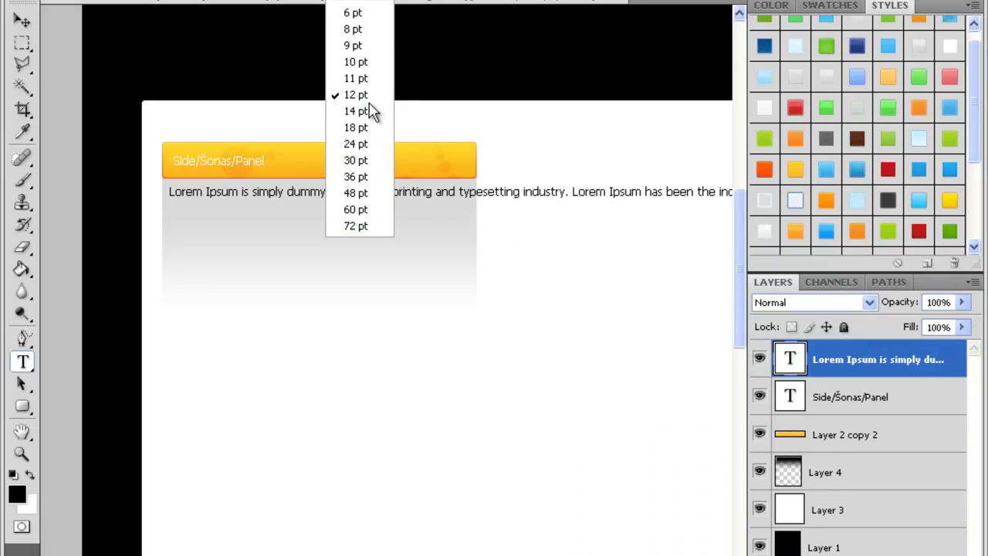
{"action": "left_click", "coordinate": [355, 47]}
{"action": "left_click", "coordinate": [353, 46]}
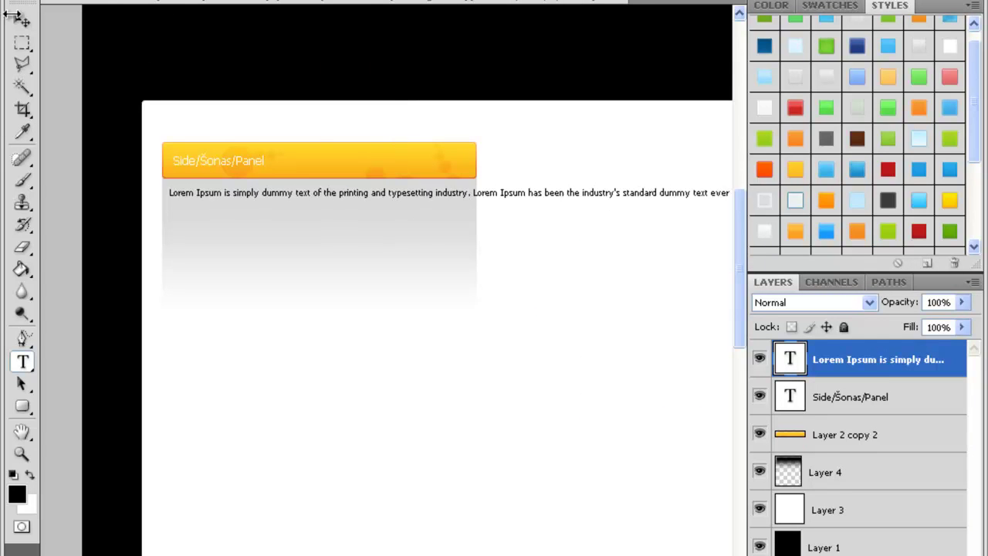
{"action": "left_click", "coordinate": [383, 3]}
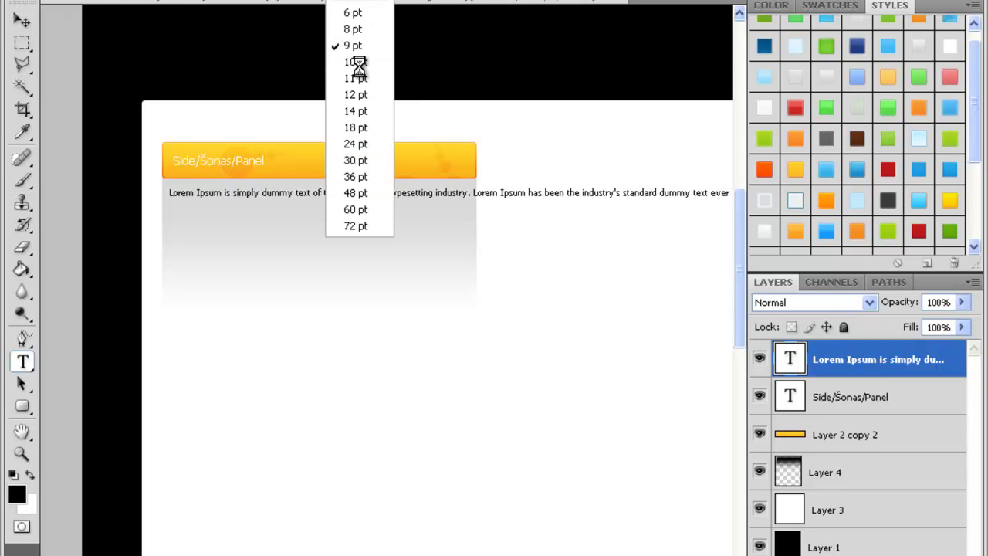
{"action": "left_click", "coordinate": [357, 61]}
Nudge the Lorem Ipsum text up and slightly left so it starts close beneath the bar near its left edge
{"action": "left_click", "coordinate": [19, 22]}
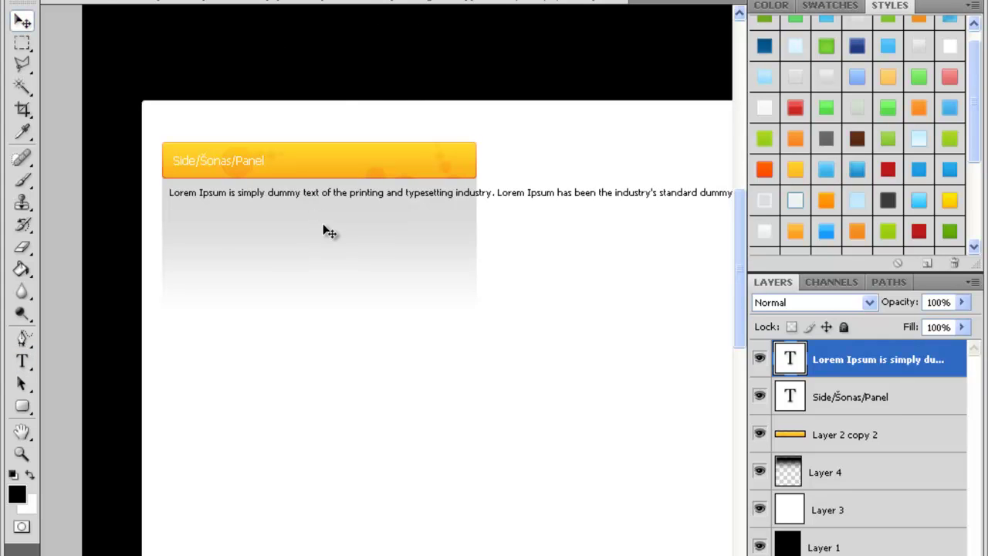
{"action": "key", "text": "Up"}
{"action": "key", "text": "Up"}
{"action": "key", "text": "Up"}
{"action": "key", "text": "Up"}
{"action": "key", "text": "Up"}
{"action": "key", "text": "Up"}
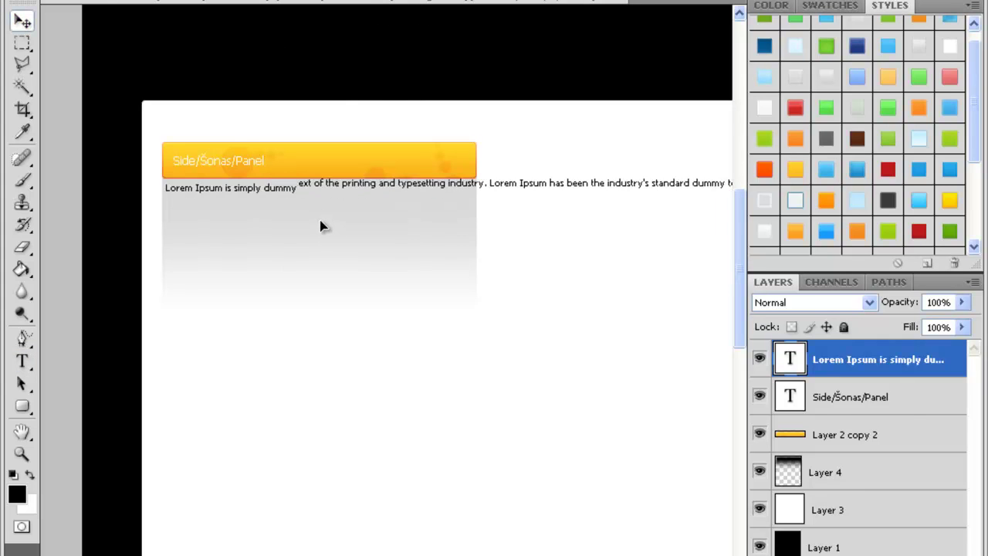
{"action": "key", "text": "Left"}
{"action": "key", "text": "Left"}
{"action": "key", "text": "Left"}
{"action": "key", "text": "Up"}
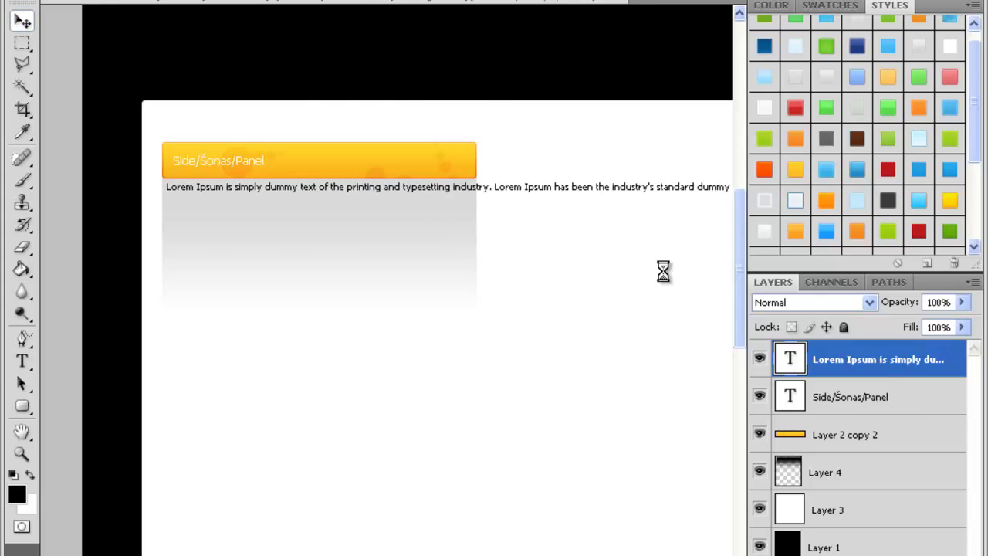
Break the Lorem Ipsum paragraph into nine lines so that it fits within the width of the yellow-orange bar
{"action": "double_click", "coordinate": [784, 359]}
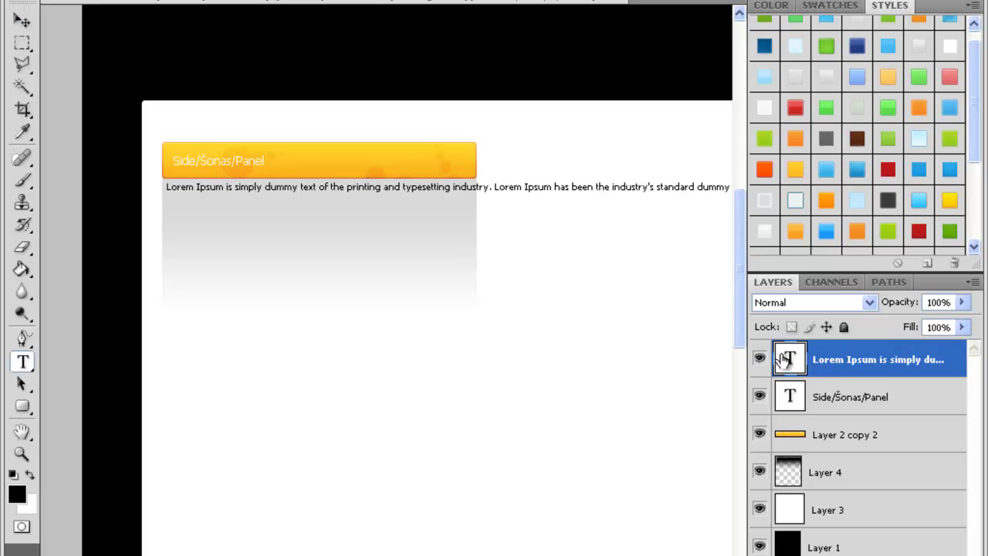
{"action": "left_click", "coordinate": [454, 188]}
{"action": "key", "text": "Return"}
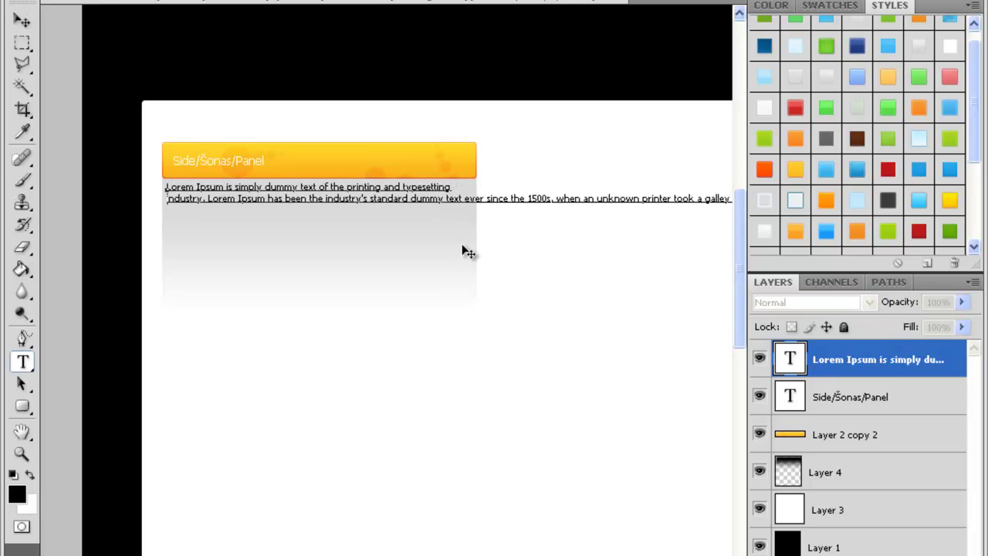
{"action": "left_click", "coordinate": [465, 198]}
{"action": "key", "text": "Return"}
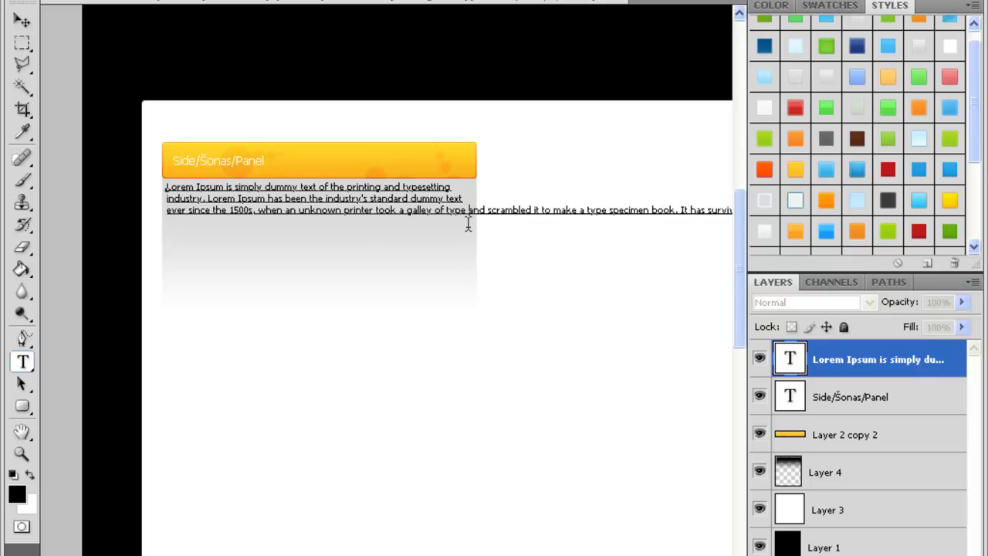
{"action": "left_click", "coordinate": [468, 219]}
{"action": "key", "text": "Return"}
{"action": "left_click", "coordinate": [466, 221]}
{"action": "key", "text": "Return"}
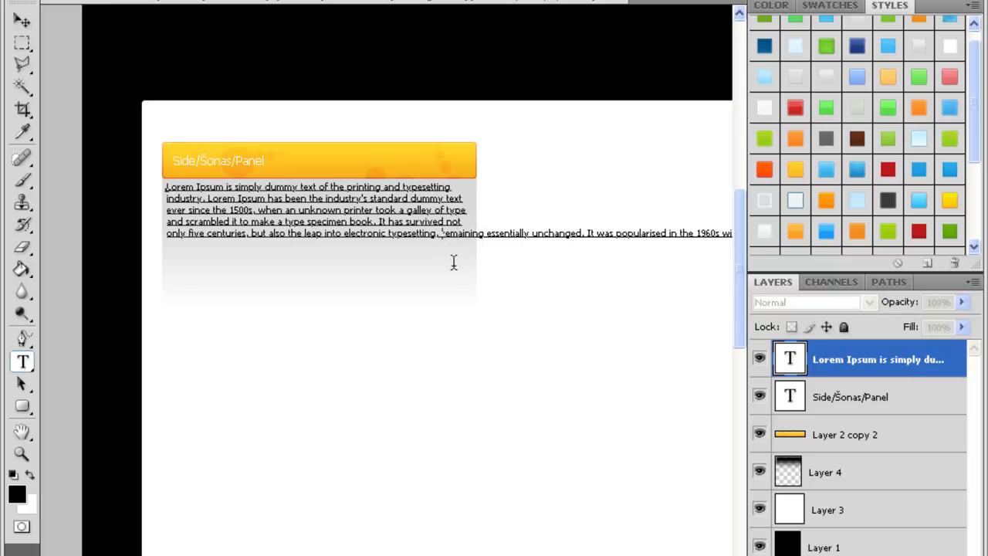
{"action": "key", "text": "Return"}
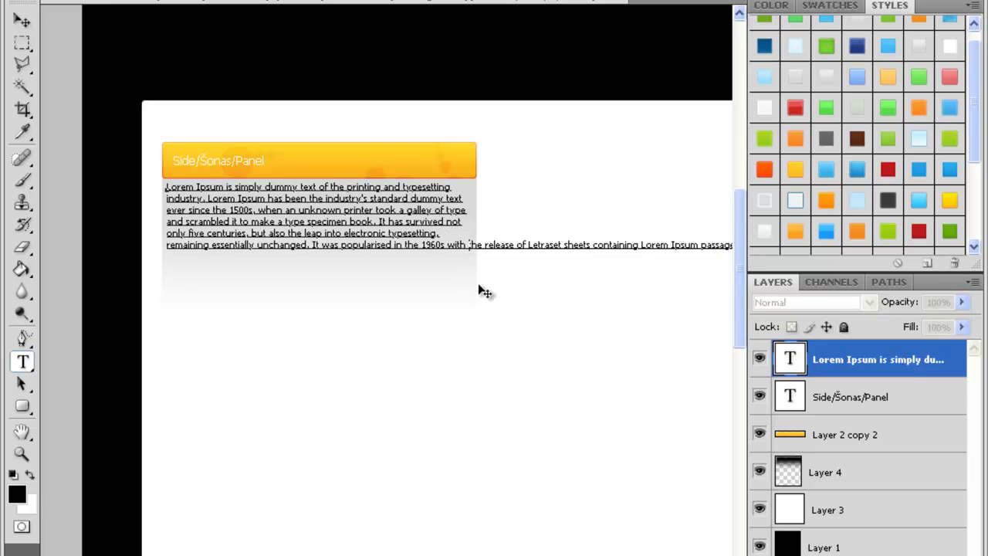
{"action": "key", "text": "Return"}
{"action": "key", "text": "Return"}
{"action": "key", "text": "Return"}
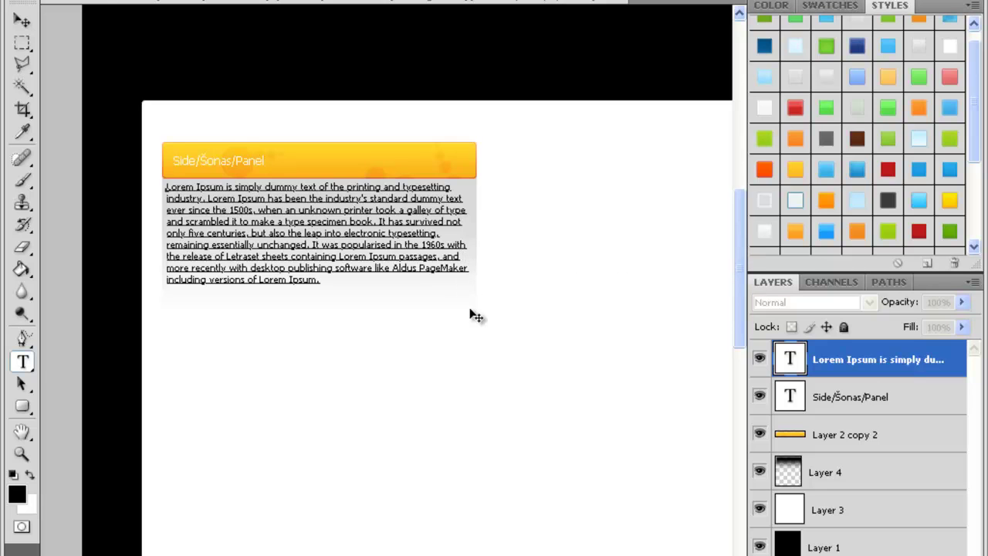
{"action": "left_click", "coordinate": [787, 359]}
{"action": "key", "text": "v"}
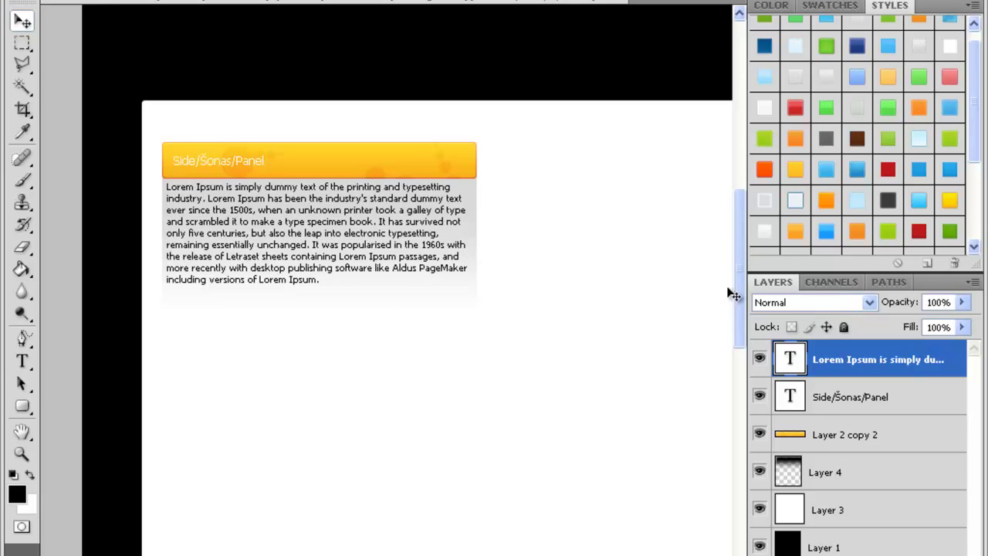
Create a new layer group above the Lorem Ipsum text layer and name it Side
{"action": "right_click", "coordinate": [790, 363]}
{"action": "key", "text": "Escape"}
{"action": "left_click", "coordinate": [882, 555]}
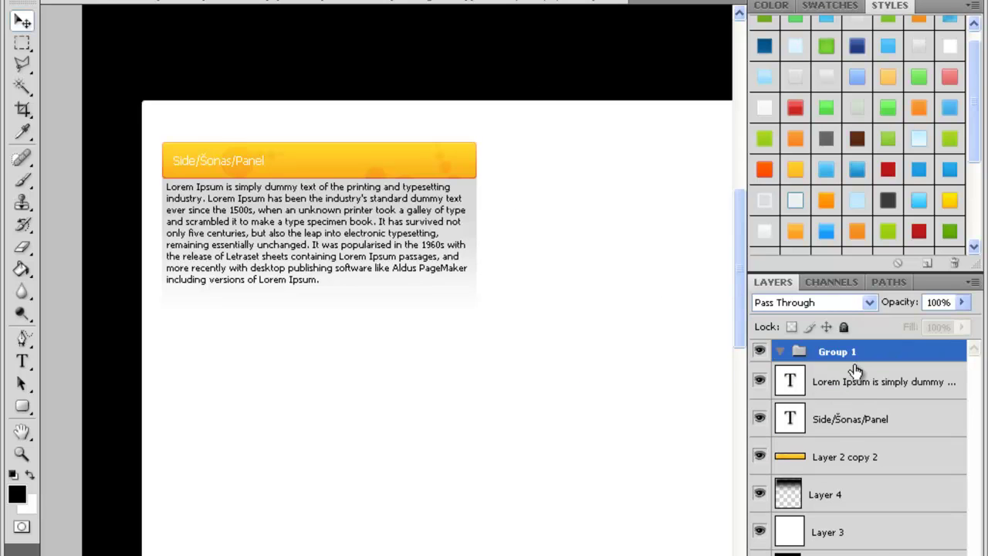
{"action": "double_click", "coordinate": [859, 362]}
{"action": "type", "text": "Sud"}
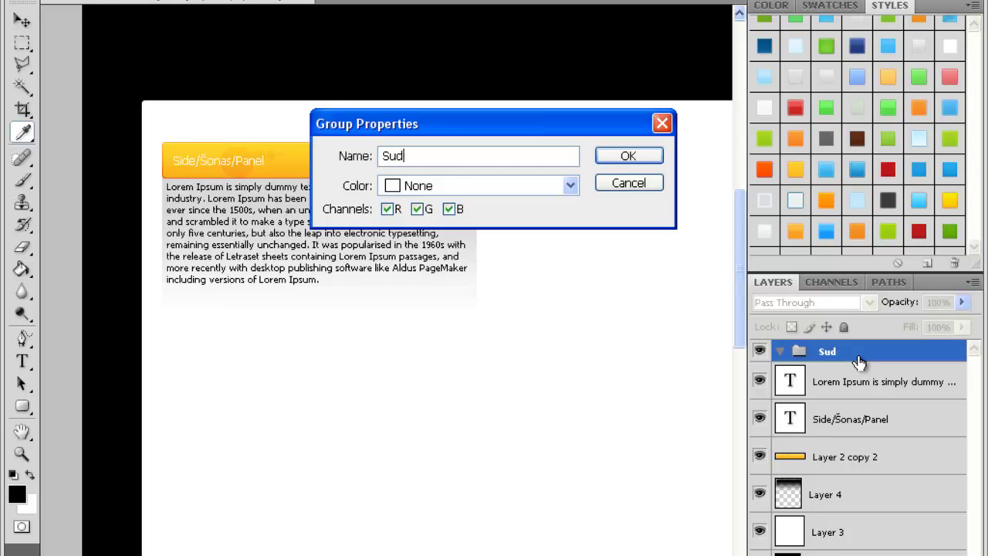
{"action": "type", "text": "ide\\"}
{"action": "key", "text": "BackSpace"}
{"action": "key", "text": "Return"}
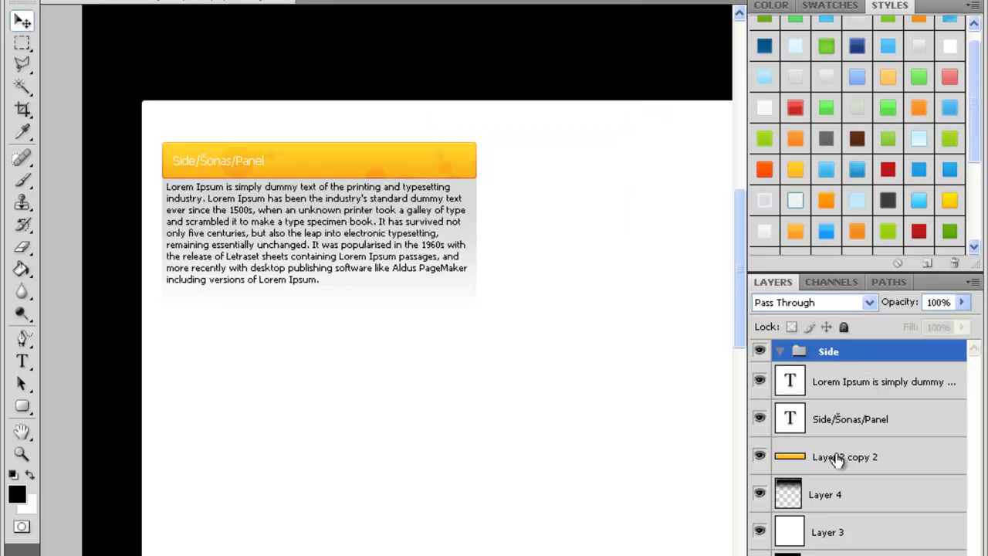
Move both text layers, Layer 2 copy 2 and Layer 4 into the Side group and collapse it
{"action": "left_click", "coordinate": [793, 383]}
{"action": "left_click", "coordinate": [795, 502], "text": "shift"}
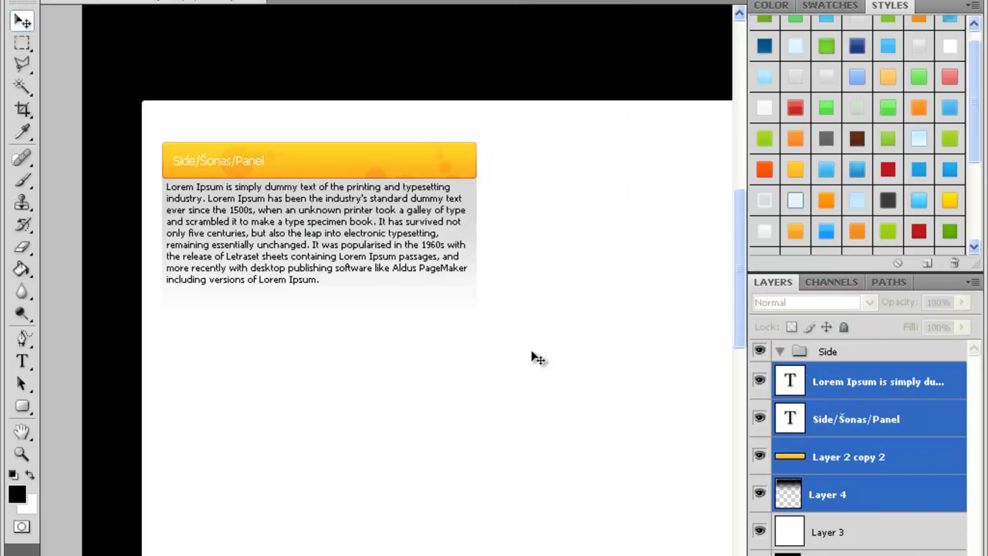
{"action": "left_click_drag", "start_coordinate": [791, 386], "coordinate": [800, 353]}
{"action": "left_click", "coordinate": [781, 351]}
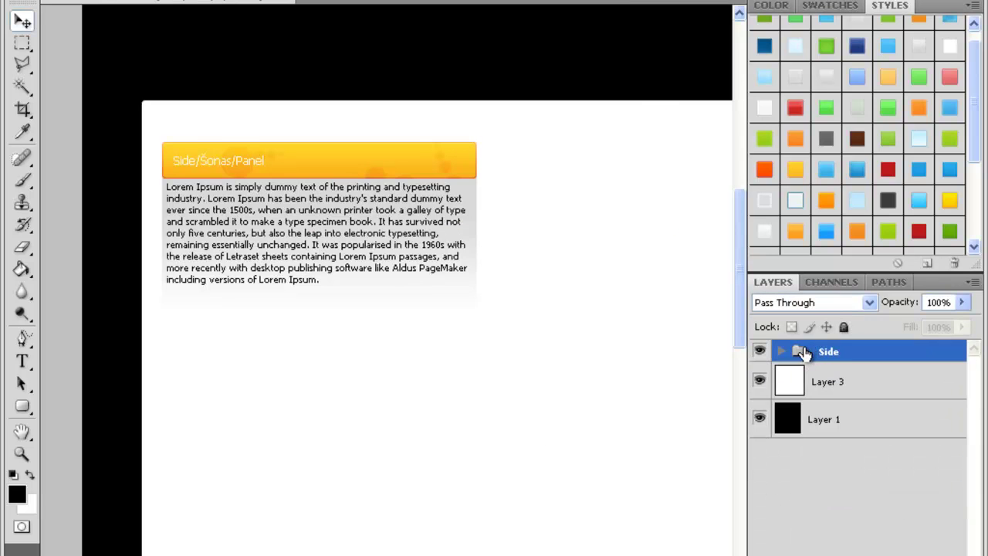
Duplicate the Side group and place the copy directly below the first panel, aligned with its left edge
{"action": "left_click_drag", "start_coordinate": [881, 449], "coordinate": [926, 554]}
{"action": "key", "text": "ctrl+j"}
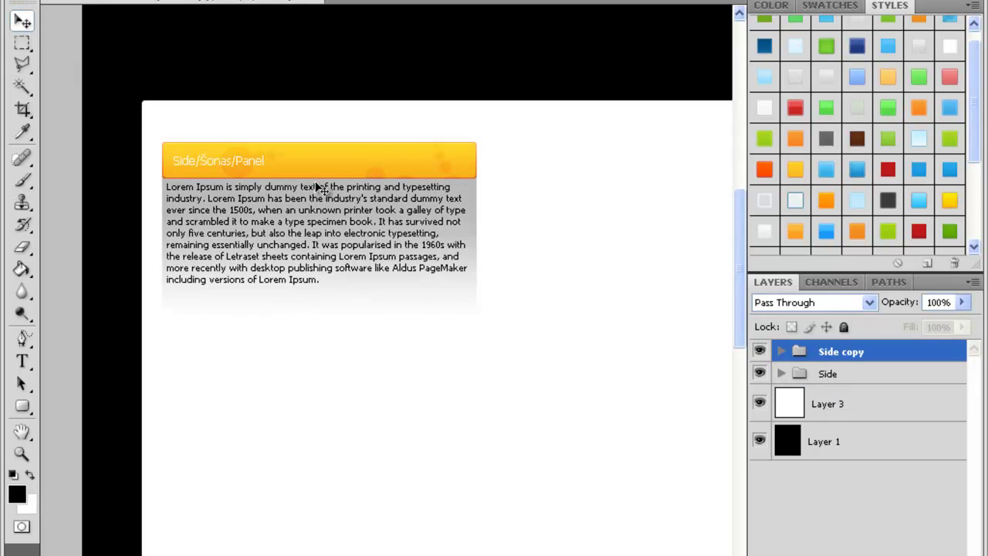
{"action": "left_click_drag", "start_coordinate": [316, 286], "coordinate": [312, 357]}
{"action": "scroll", "coordinate": [541, 363], "scroll_direction": "down", "scroll_amount": 2}
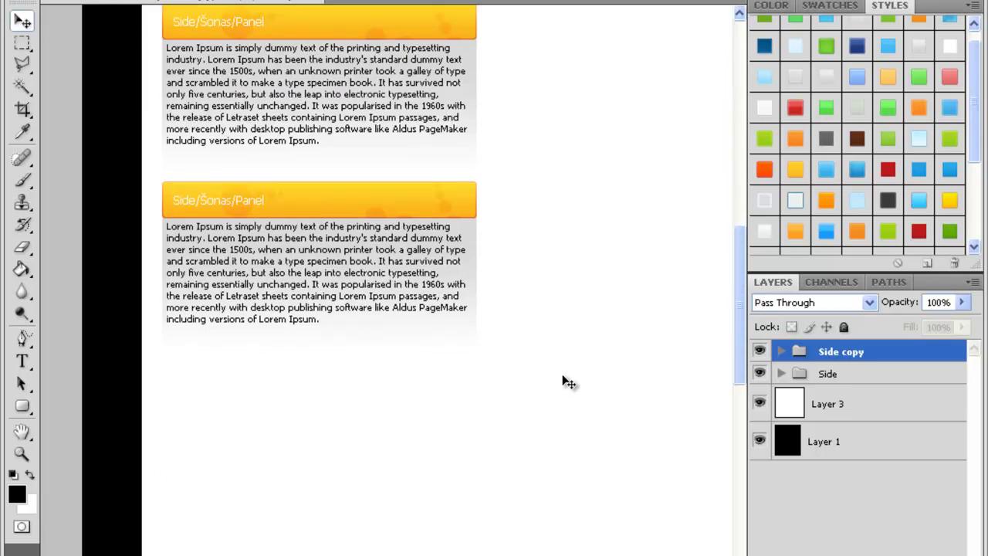
Duplicate the second panel's group and position the new copy below it as the third sidebar panel
{"action": "left_click_drag", "start_coordinate": [809, 349], "coordinate": [926, 554]}
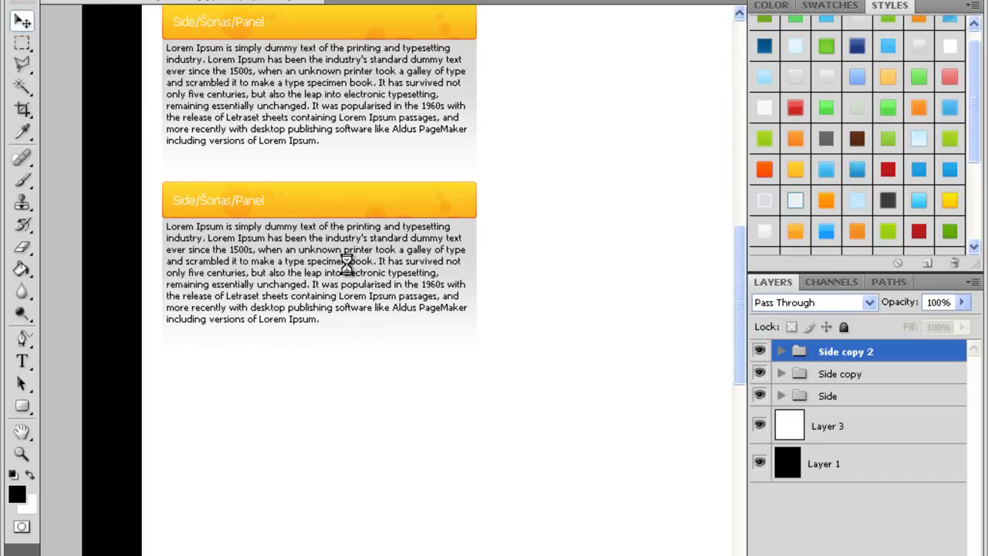
{"action": "left_click_drag", "start_coordinate": [315, 323], "coordinate": [319, 383]}
{"action": "scroll", "coordinate": [595, 369], "scroll_direction": "down", "scroll_amount": 5}
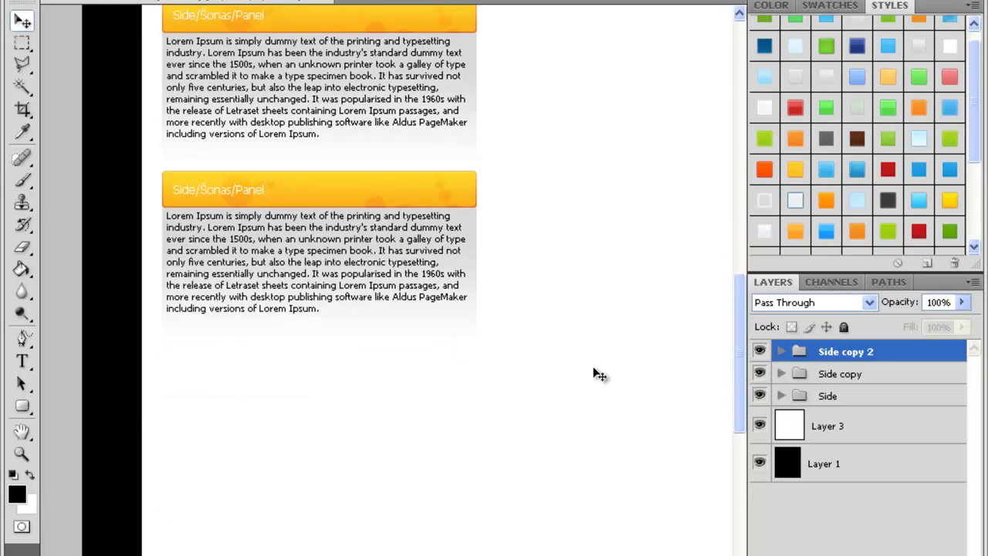
Duplicate the third panel's group, place the copy below as a fourth panel, and nudge it into even spacing and left alignment
{"action": "key", "text": "ctrl+j"}
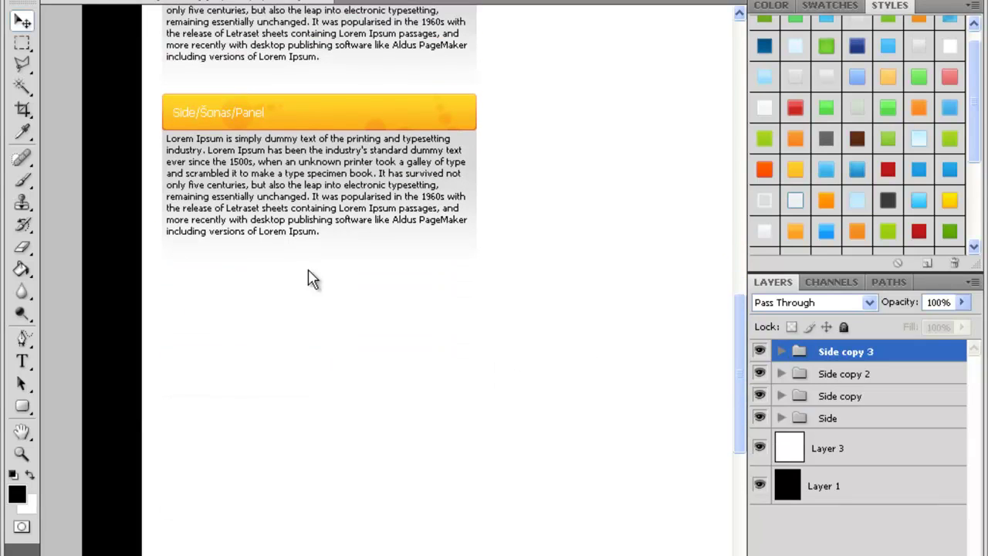
{"action": "left_click_drag", "start_coordinate": [316, 109], "coordinate": [317, 281]}
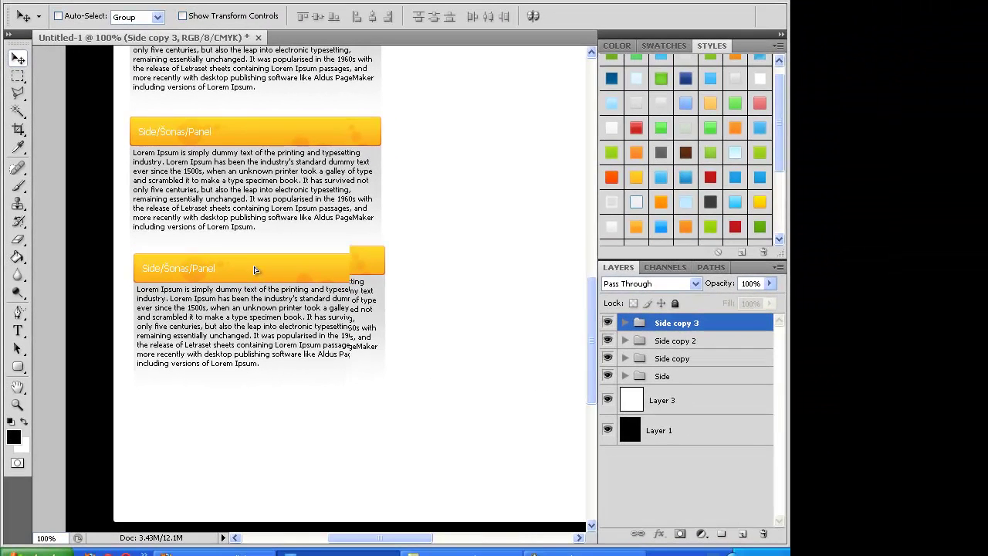
{"action": "left_click_drag", "start_coordinate": [256, 270], "coordinate": [253, 269]}
{"action": "key", "text": "Up"}
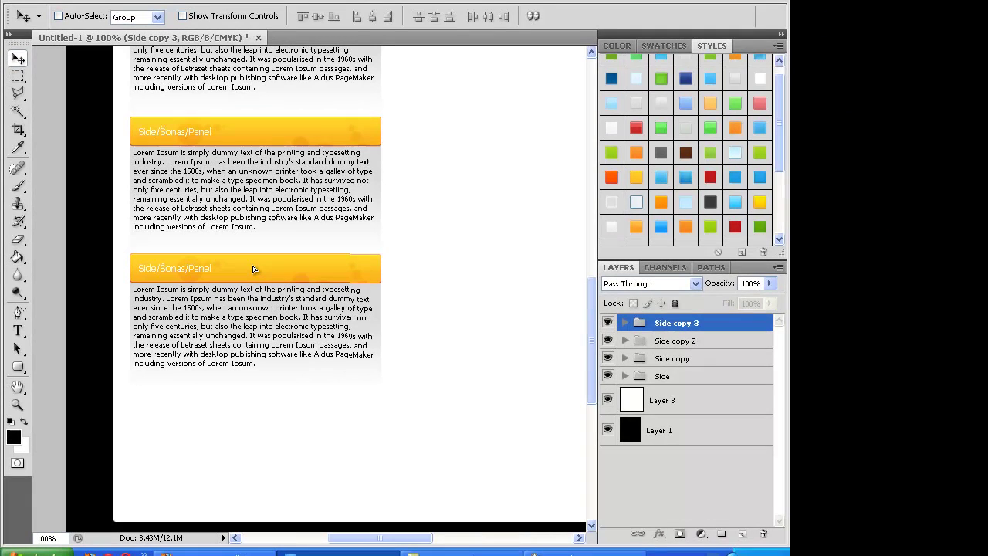
{"action": "key", "text": "Down"}
{"action": "key", "text": "Down"}
{"action": "key", "text": "Down"}
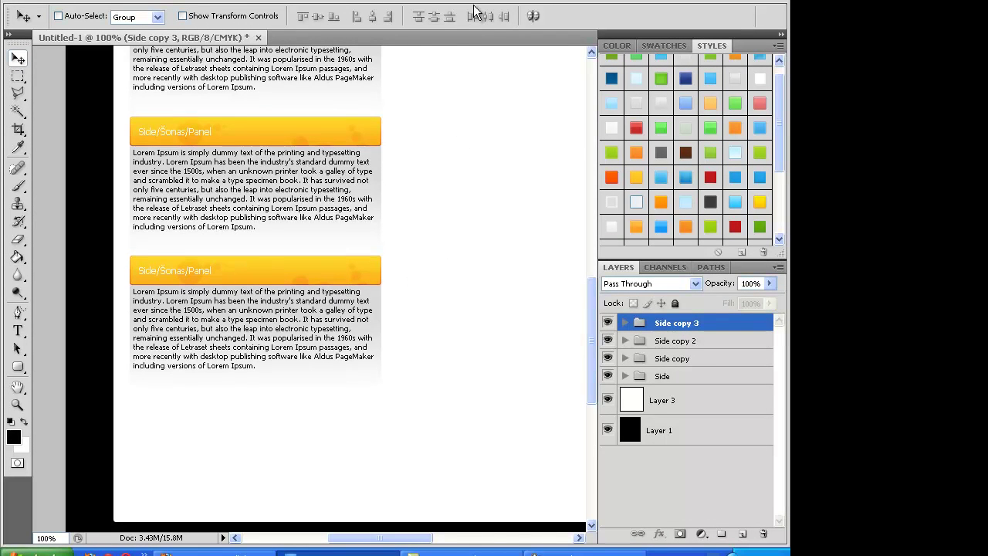
Shorten the white panel on Layer 3 from its bottom edge to 93.4% of its height
{"action": "left_click", "coordinate": [458, 2]}
{"action": "left_click", "coordinate": [450, 21]}
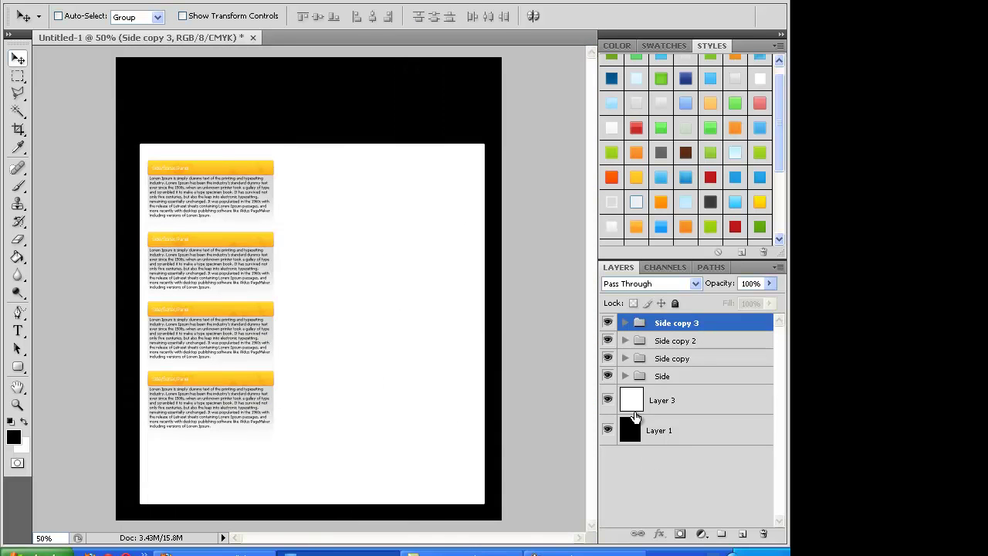
{"action": "left_click", "coordinate": [396, 448], "text": "ctrl"}
{"action": "key", "text": "ctrl+t"}
{"action": "left_click_drag", "start_coordinate": [315, 505], "coordinate": [317, 483]}
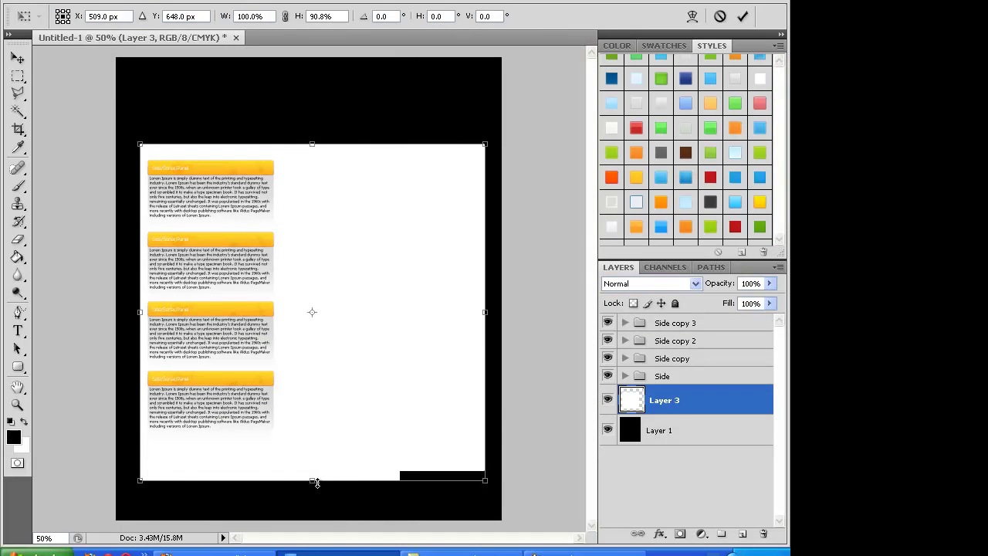
{"action": "key", "text": "Return"}
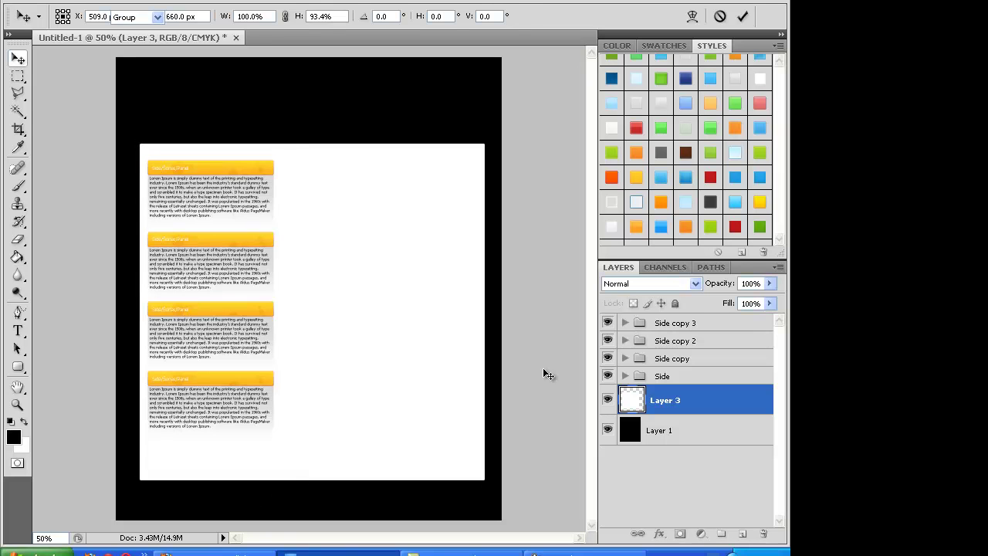
Add a new layer above the Side copy 3 group and draw a long black rounded rectangle over the first header bar, matching its height
{"action": "left_click", "coordinate": [640, 324]}
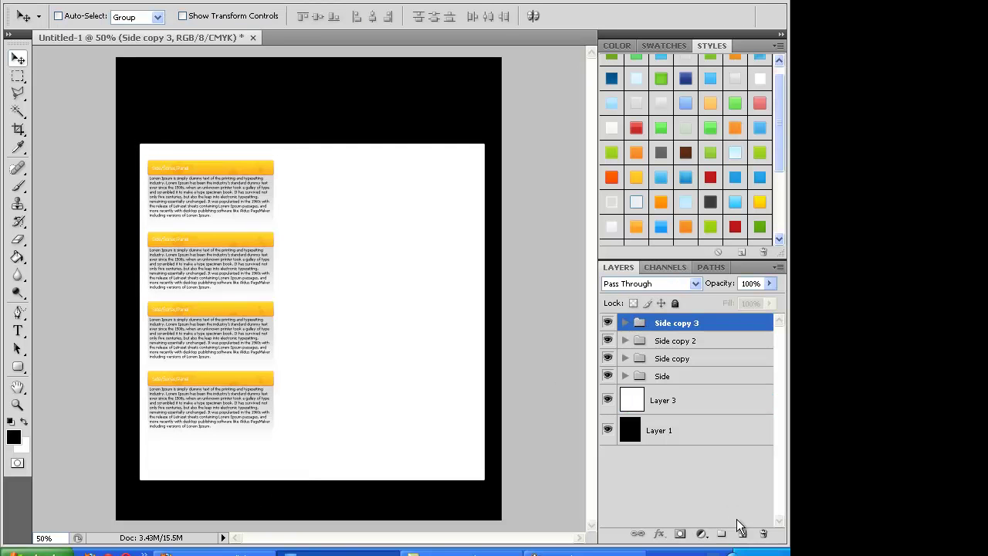
{"action": "left_click", "coordinate": [739, 534]}
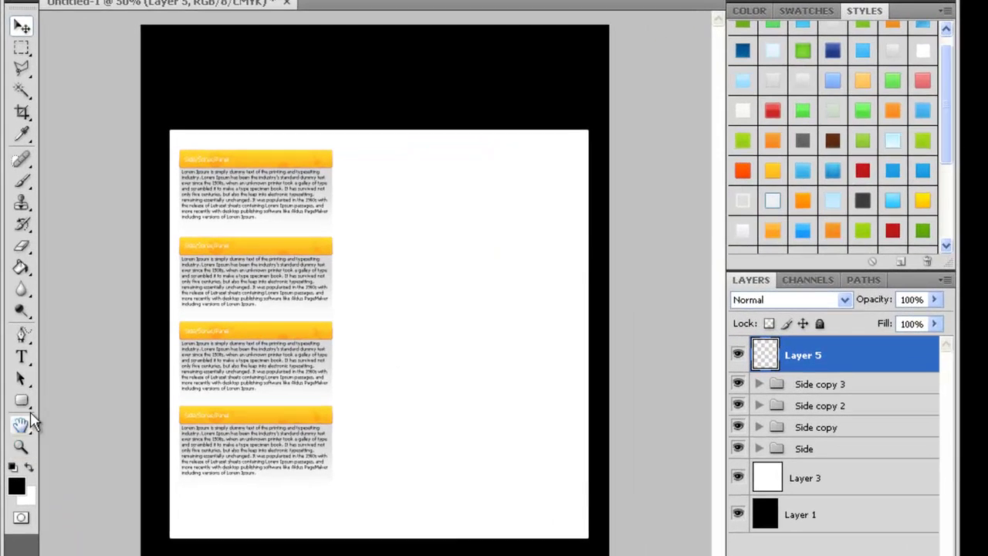
{"action": "left_click", "coordinate": [17, 348]}
{"action": "left_click", "coordinate": [23, 406]}
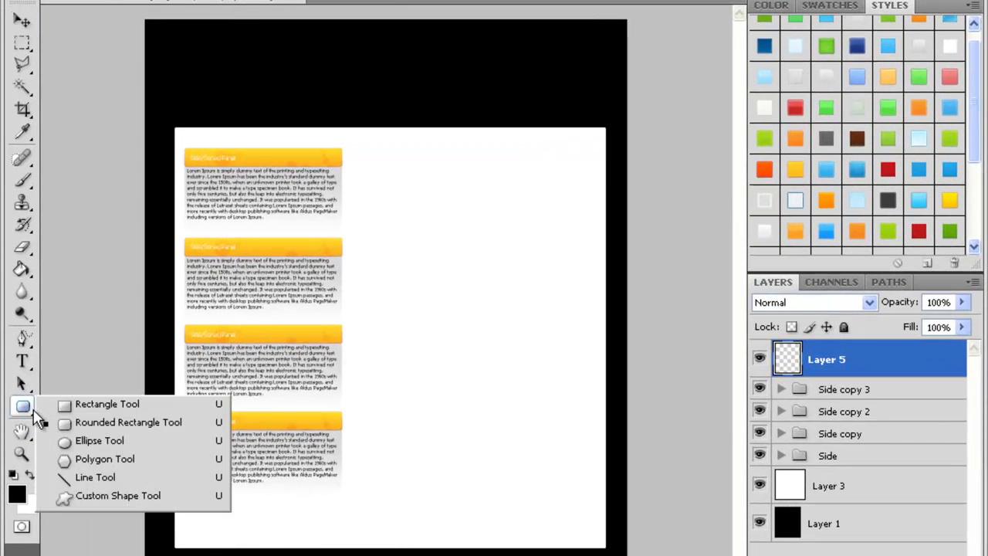
{"action": "left_click", "coordinate": [68, 423]}
{"action": "left_click", "coordinate": [561, 1]}
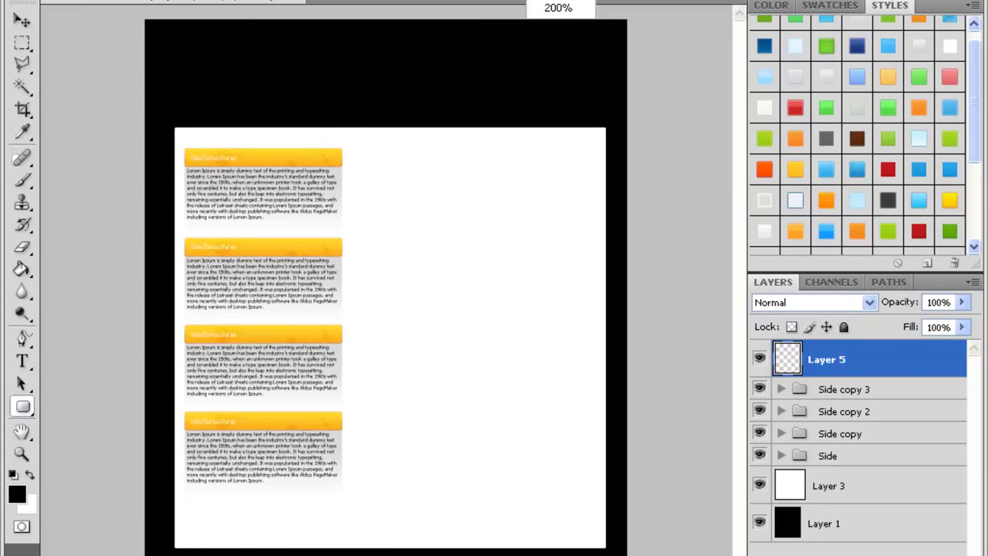
{"action": "left_click", "coordinate": [561, 3]}
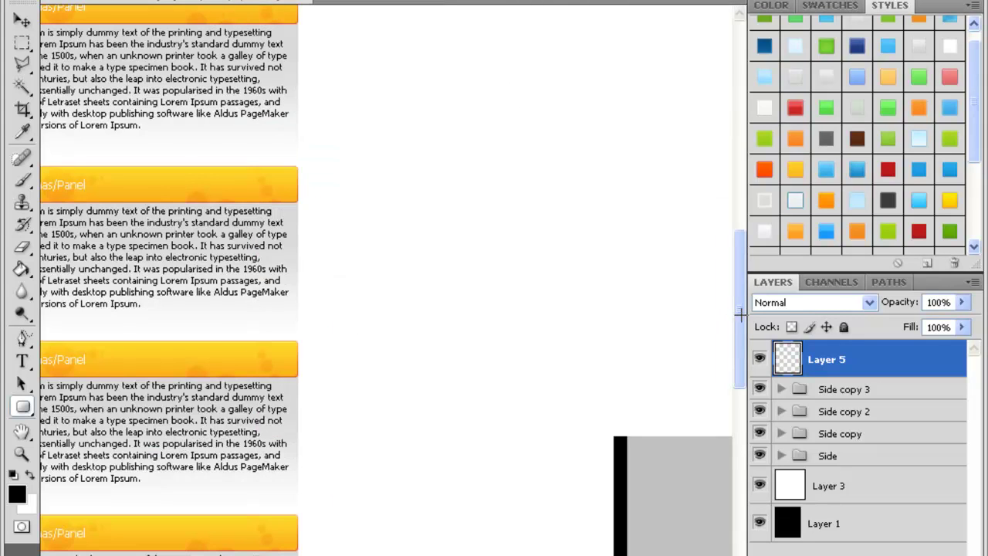
{"action": "left_click_drag", "start_coordinate": [742, 313], "coordinate": [743, 247]}
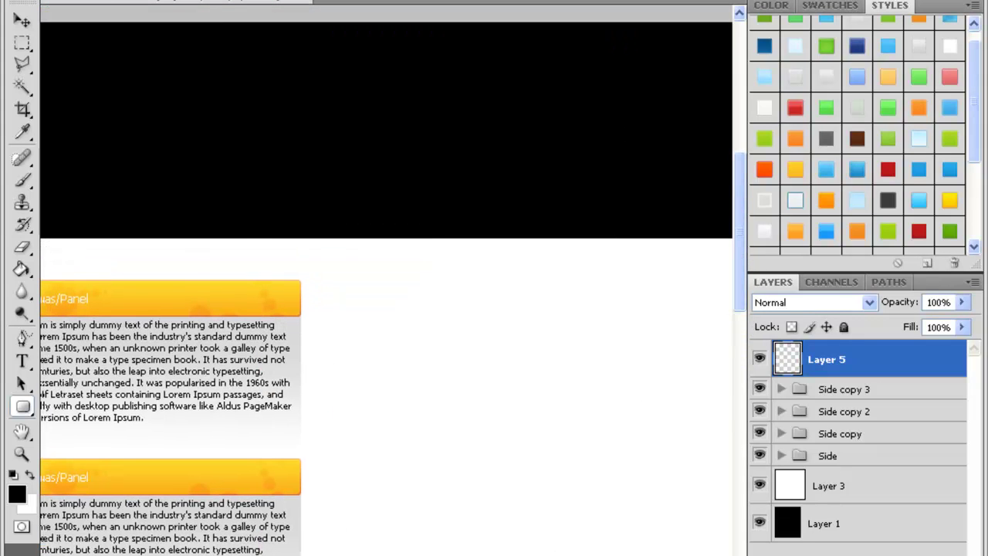
{"action": "scroll", "coordinate": [386, 278], "scroll_direction": "left", "scroll_amount": 3}
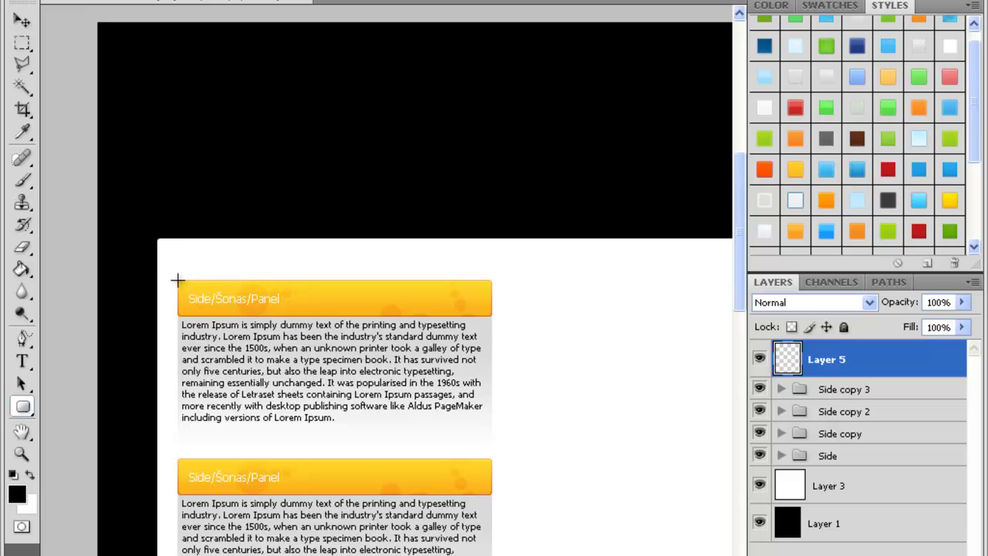
{"action": "left_click_drag", "start_coordinate": [177, 279], "coordinate": [738, 316]}
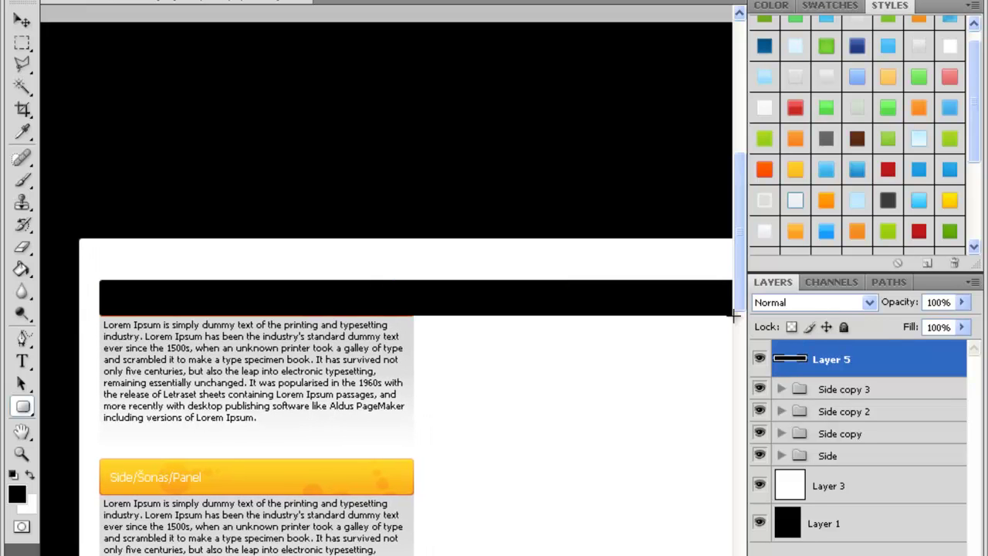
{"action": "scroll", "coordinate": [386, 348], "scroll_direction": "right", "scroll_amount": 3}
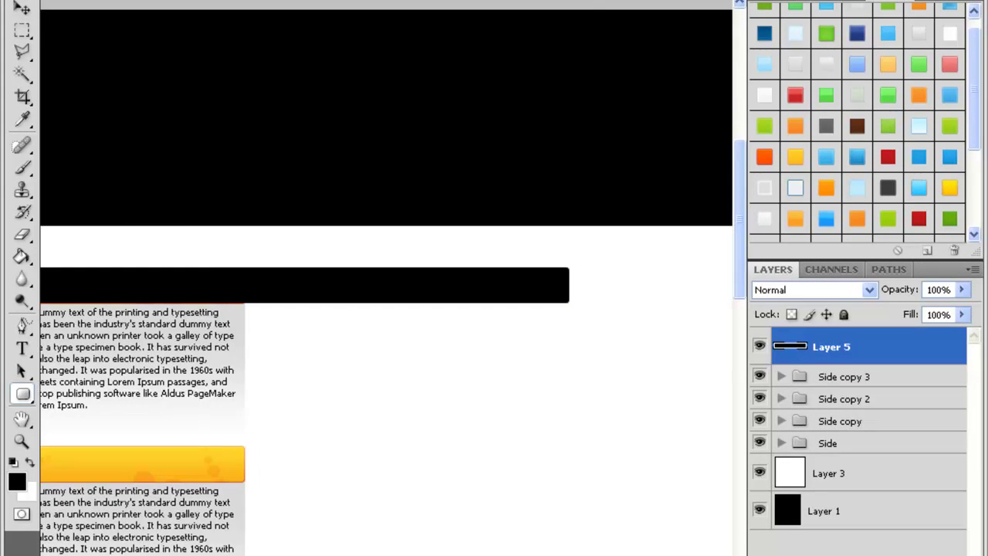
Narrow the black bar from its right end and position it beside the first header, filling the white panel's remaining width
{"action": "key", "text": "ctrl+0"}
{"action": "key", "text": "v"}
{"action": "left_click_drag", "start_coordinate": [361, 144], "coordinate": [483, 146]}
{"action": "key", "text": "ctrl+t"}
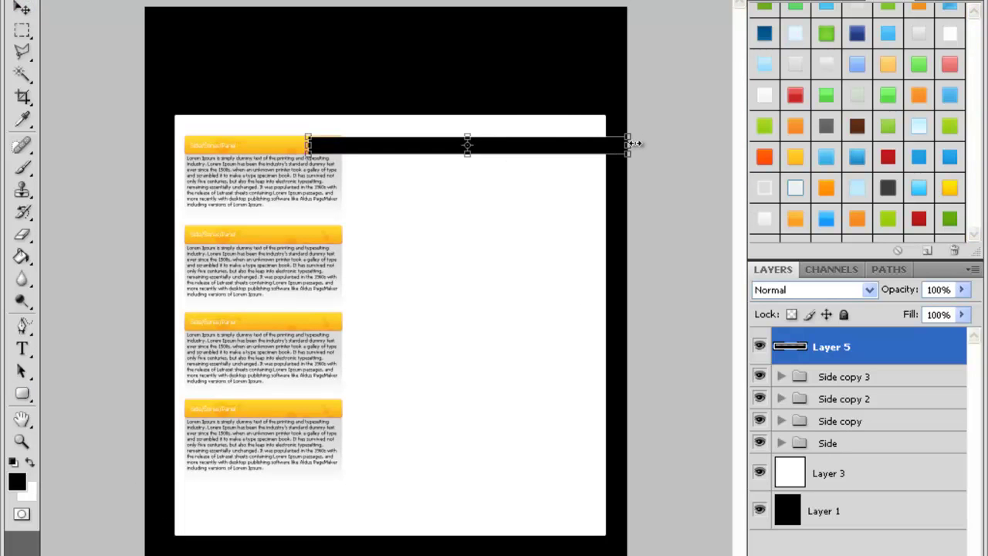
{"action": "left_click_drag", "start_coordinate": [633, 143], "coordinate": [567, 143]}
{"action": "key", "text": "Return"}
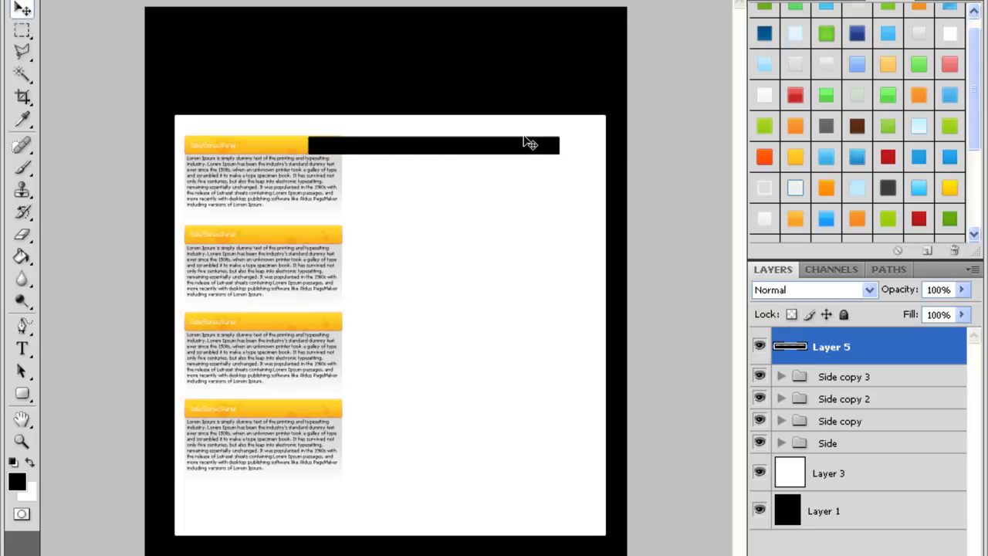
{"action": "left_click_drag", "start_coordinate": [456, 150], "coordinate": [489, 147]}
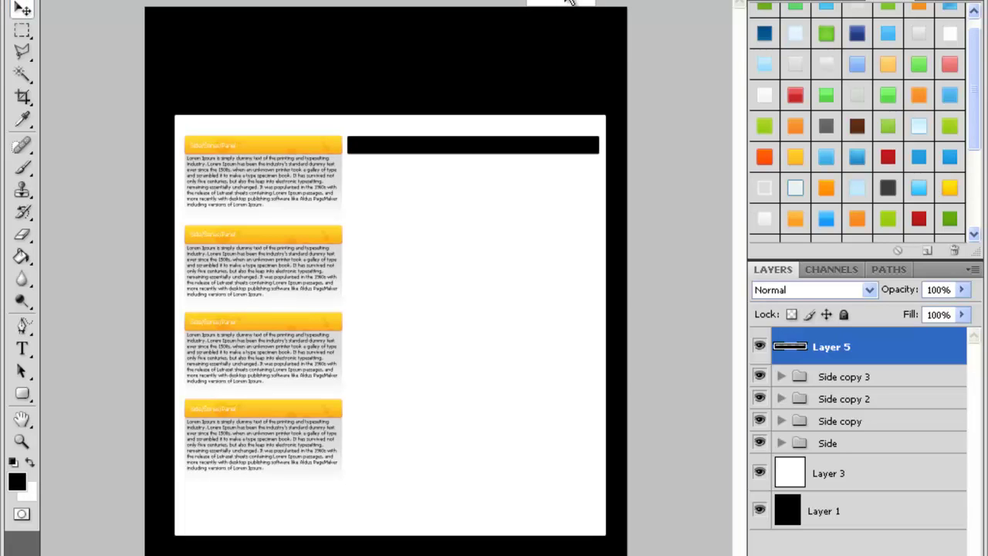
Nudge the long black bar on Layer 5 slightly so it lines up with the first panel header
{"action": "key", "text": "ctrl+plus"}
{"action": "left_click_drag", "start_coordinate": [737, 289], "coordinate": [734, 245]}
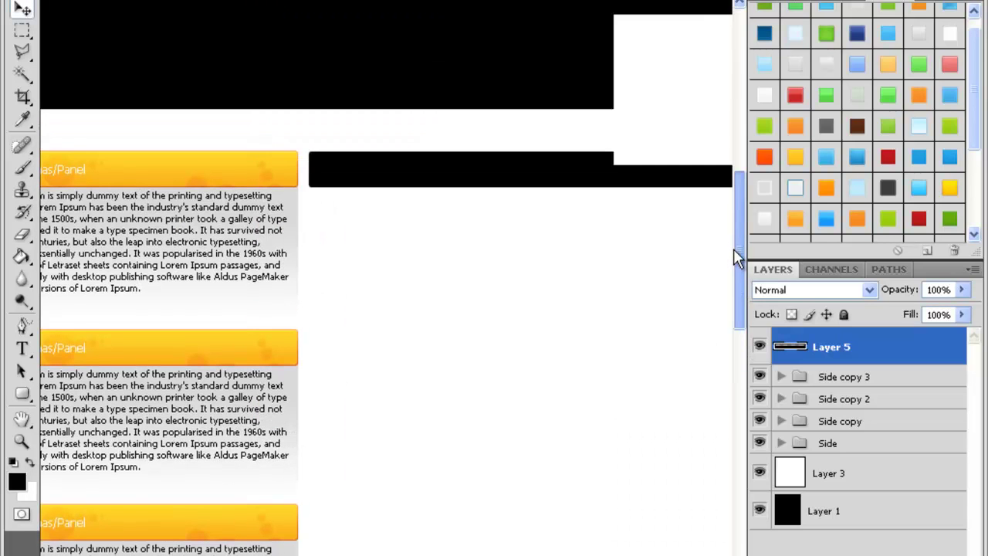
{"action": "scroll", "coordinate": [386, 278], "scroll_direction": "right", "scroll_amount": 5}
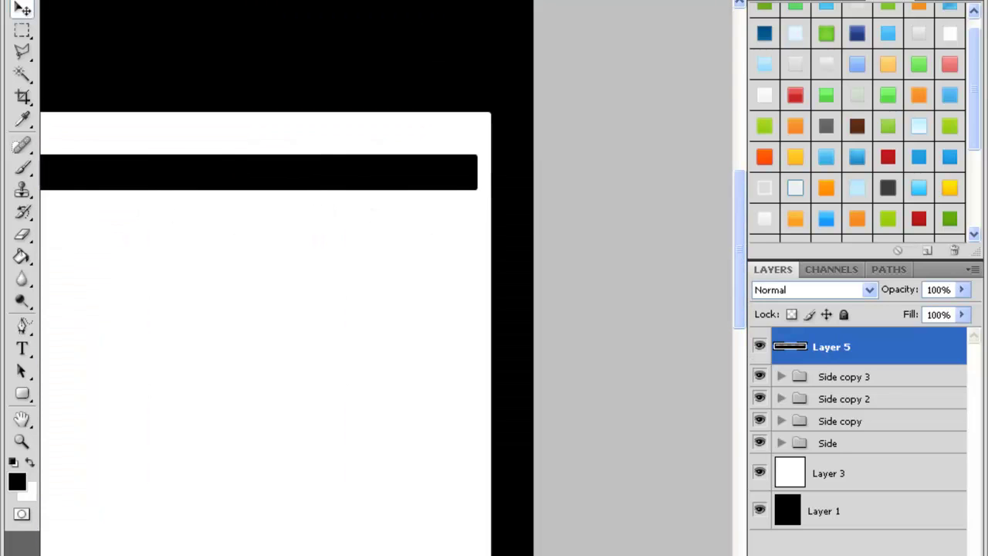
{"action": "scroll", "coordinate": [386, 278], "scroll_direction": "left", "scroll_amount": 6}
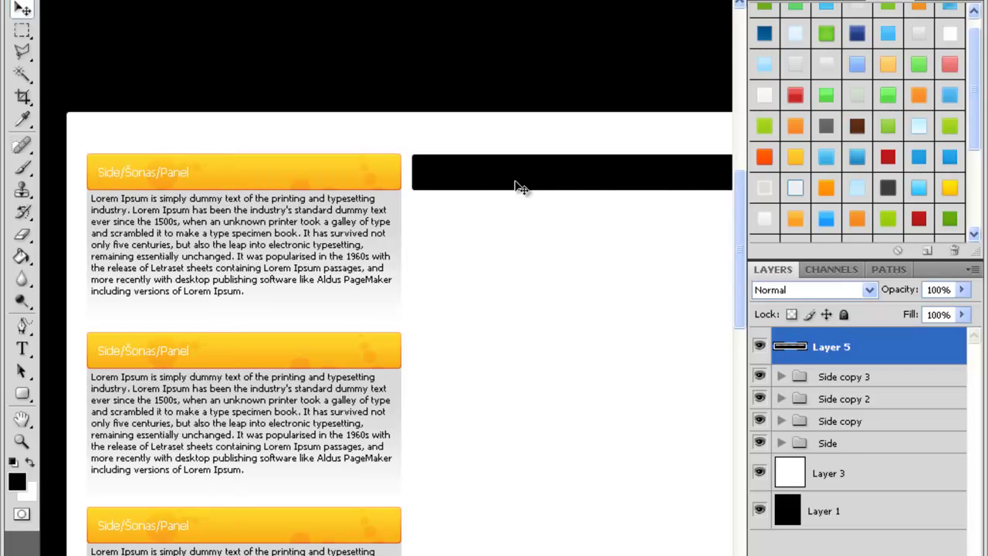
{"action": "left_click_drag", "start_coordinate": [528, 173], "coordinate": [529, 177]}
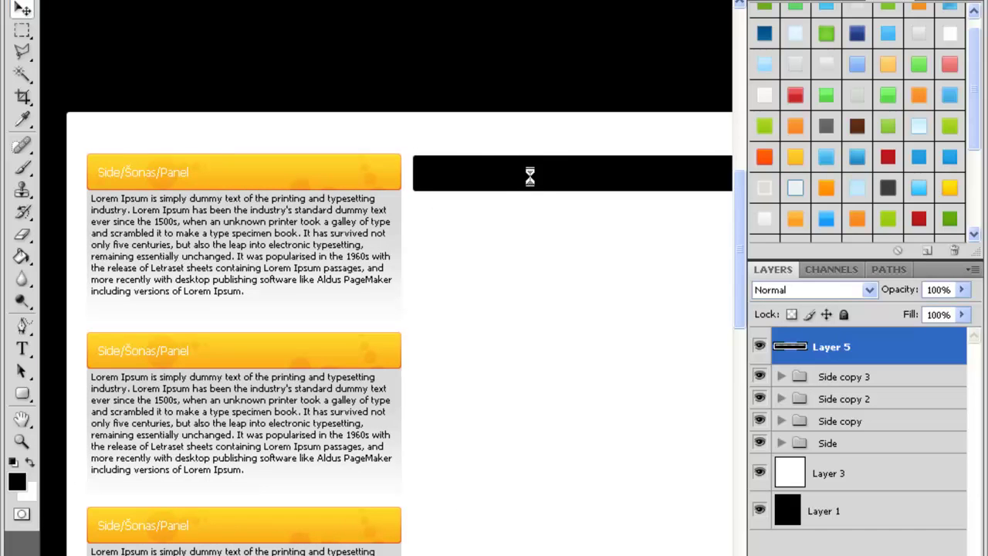
{"action": "scroll", "coordinate": [635, 386], "scroll_direction": "right", "scroll_amount": 3}
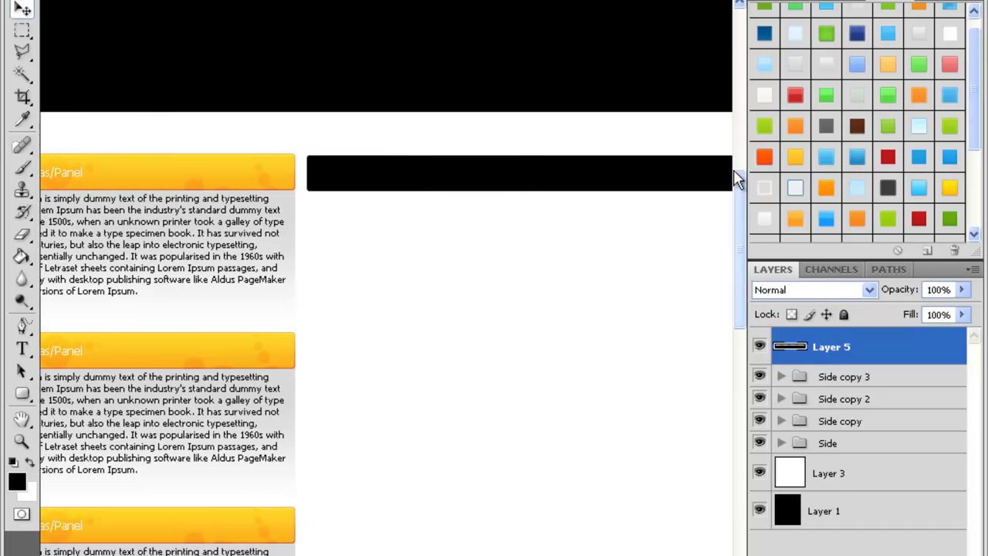
Try orange-red, brown, blue and red style presets on the black bar
{"action": "left_click", "coordinate": [761, 163]}
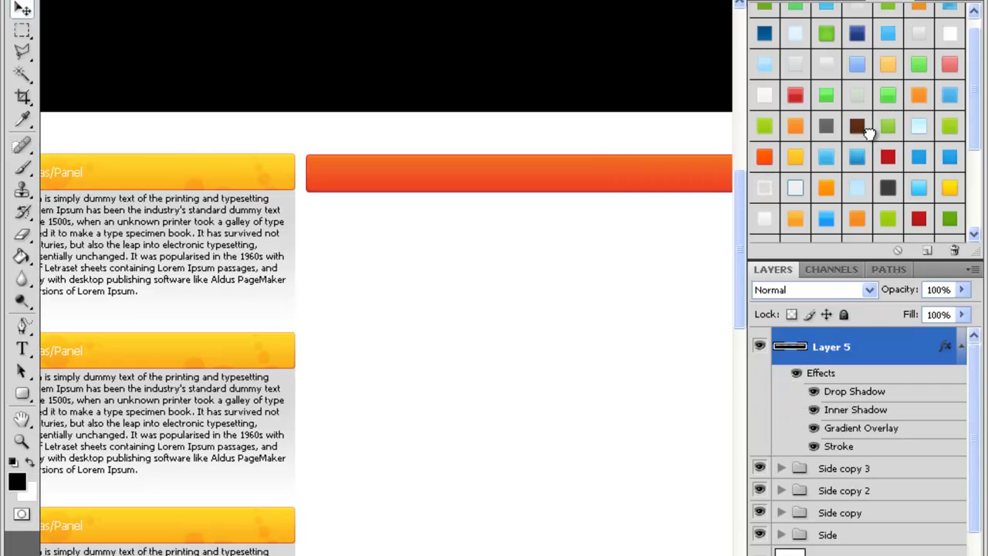
{"action": "left_click", "coordinate": [856, 127]}
{"action": "left_click", "coordinate": [829, 156]}
{"action": "scroll", "coordinate": [918, 185], "scroll_direction": "down", "scroll_amount": 2}
{"action": "left_click", "coordinate": [852, 219]}
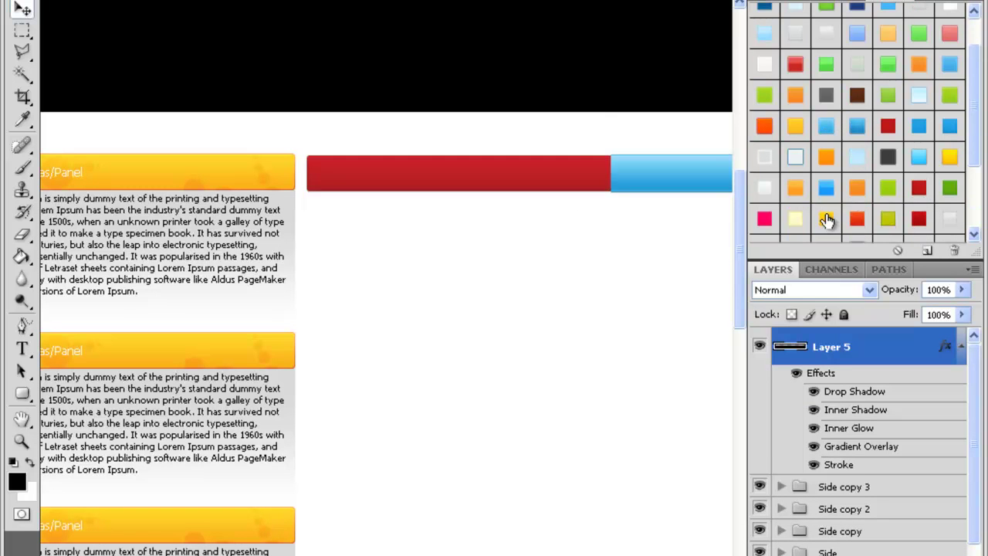
Compare the yellow style presets on the bar and apply the yellow-orange gradient one with drop shadow, inner shadow and stroke
{"action": "left_click", "coordinate": [826, 218]}
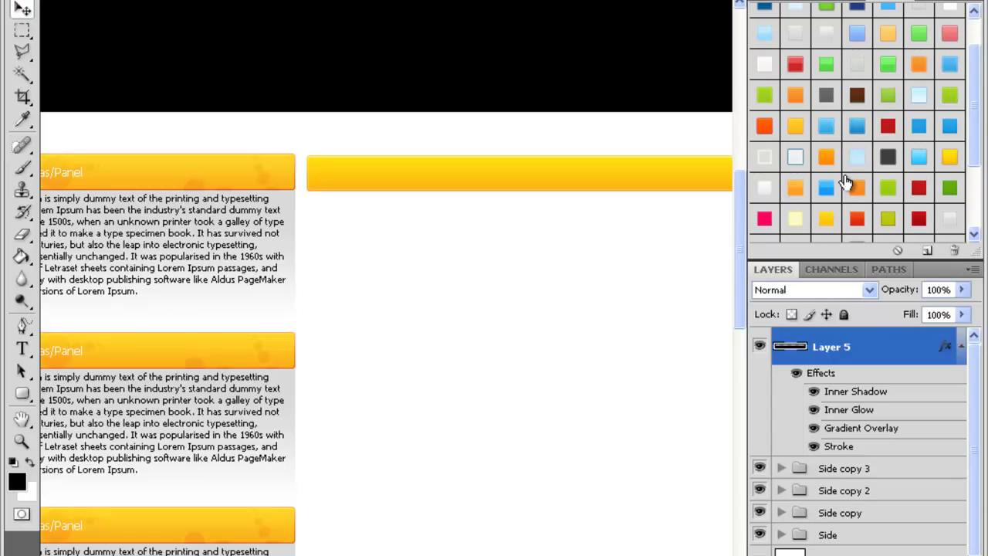
{"action": "left_click", "coordinate": [858, 159]}
{"action": "scroll", "coordinate": [865, 169], "scroll_direction": "down", "scroll_amount": 3}
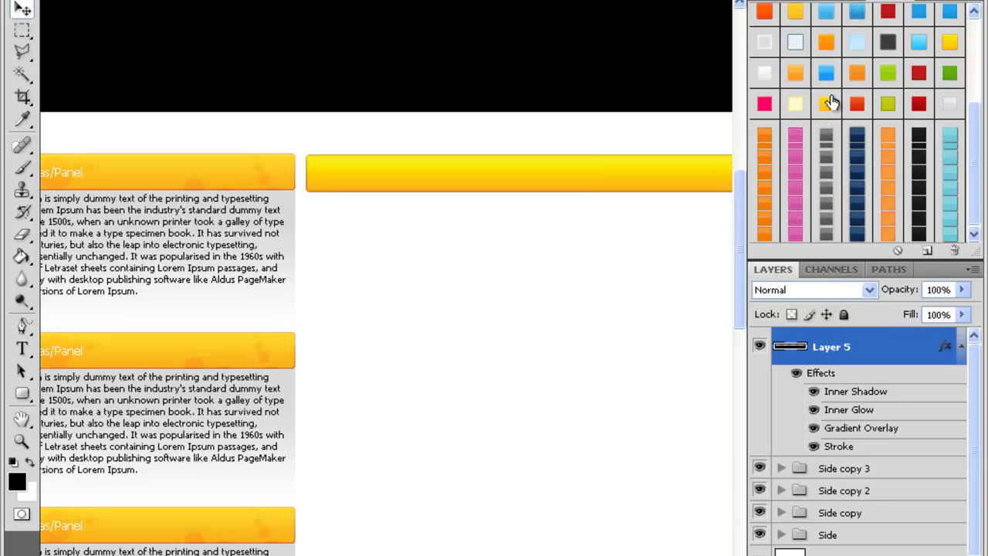
{"action": "left_click", "coordinate": [826, 103]}
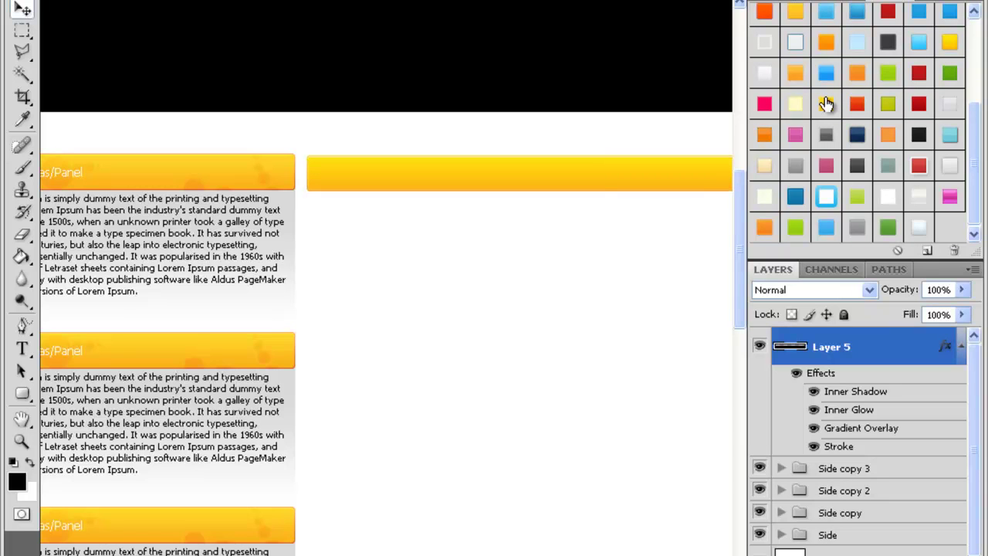
{"action": "scroll", "coordinate": [822, 220], "scroll_direction": "up", "scroll_amount": 2}
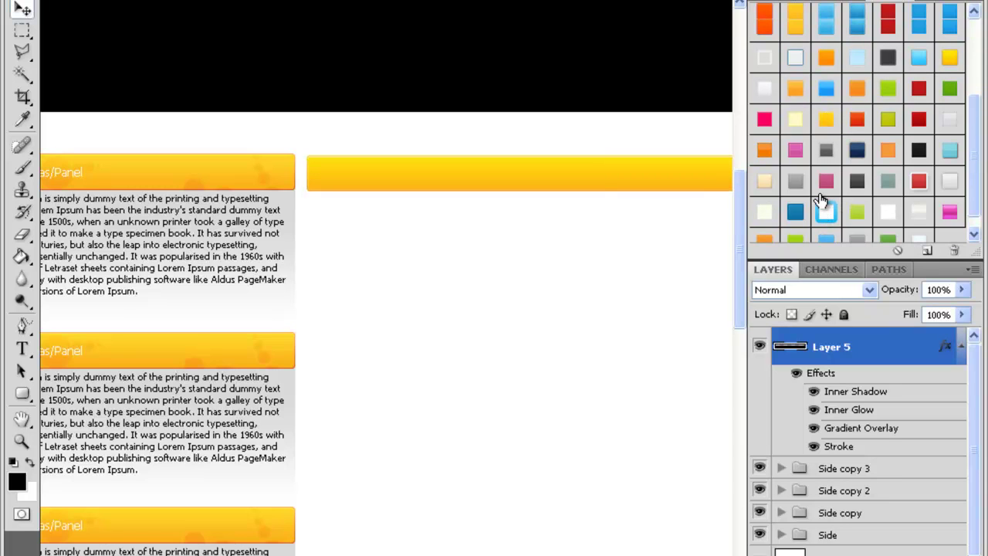
{"action": "scroll", "coordinate": [819, 132], "scroll_direction": "up", "scroll_amount": 1}
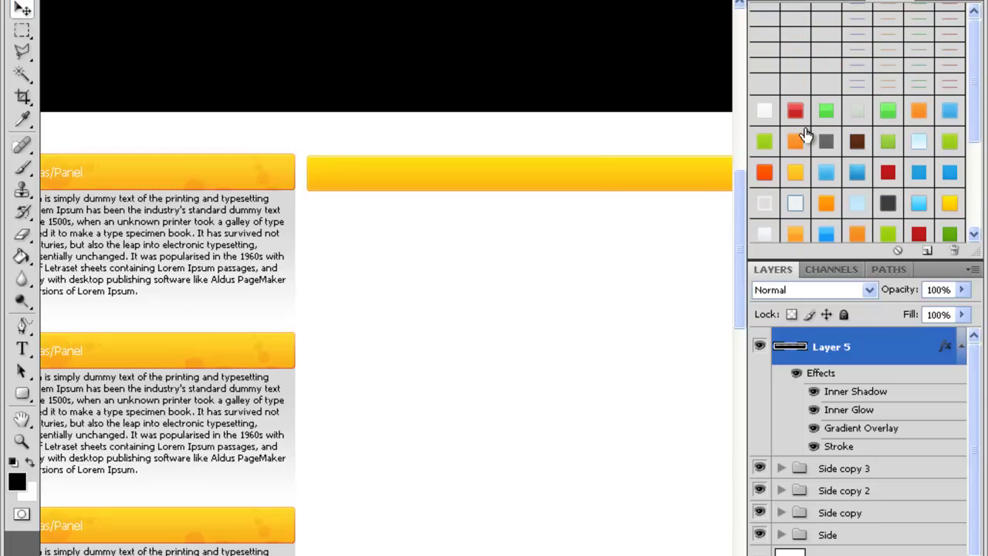
{"action": "scroll", "coordinate": [897, 129], "scroll_direction": "up", "scroll_amount": 1}
{"action": "left_click", "coordinate": [794, 171]}
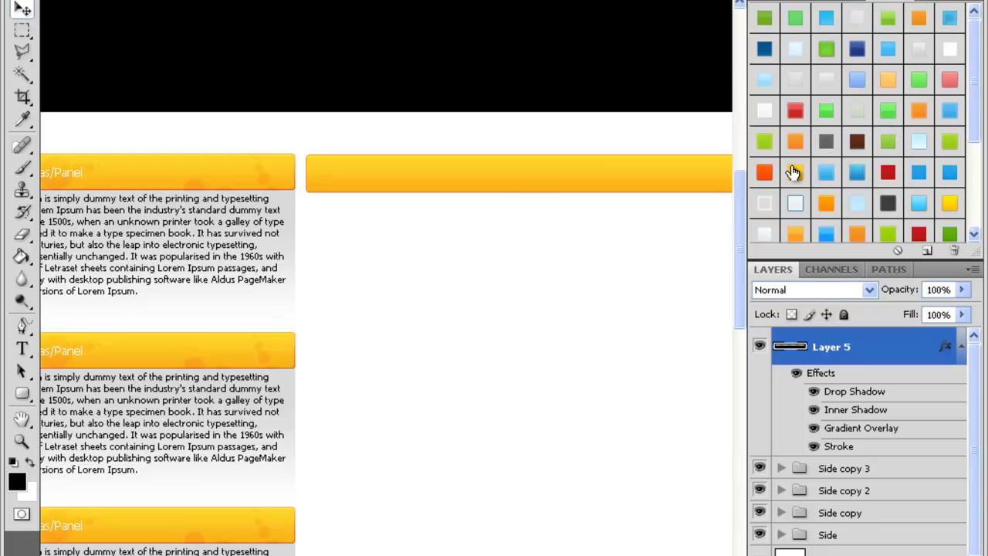
Turn off the bar's Drop Shadow and Inner Shadow effects, keeping only Gradient Overlay and Stroke
{"action": "right_click", "coordinate": [793, 348]}
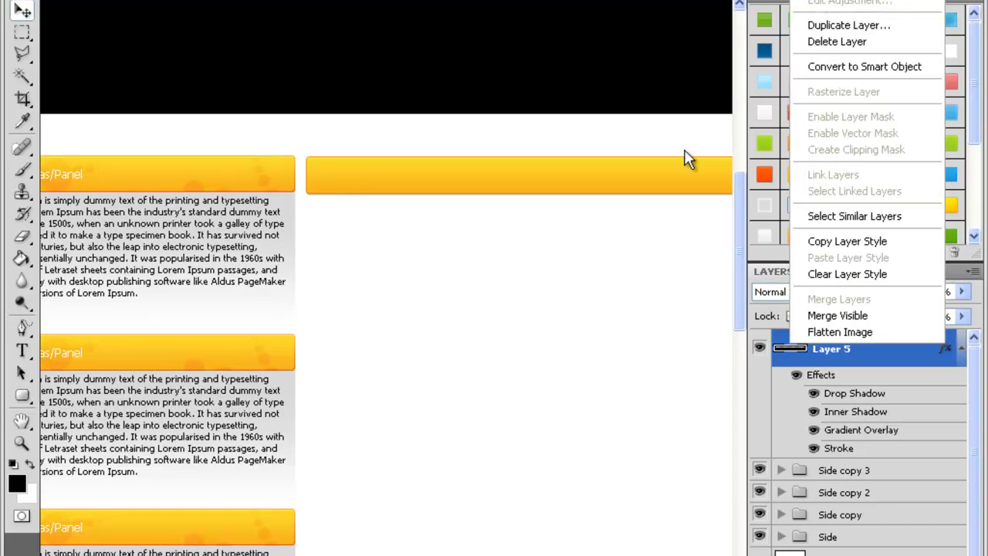
{"action": "left_click", "coordinate": [837, 2]}
{"action": "left_click", "coordinate": [418, 285]}
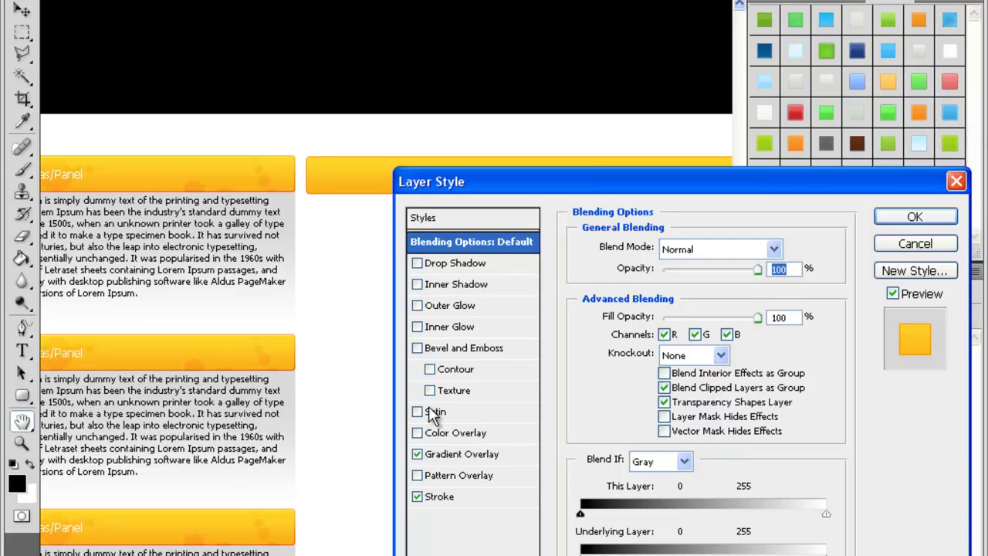
{"action": "left_click", "coordinate": [438, 497]}
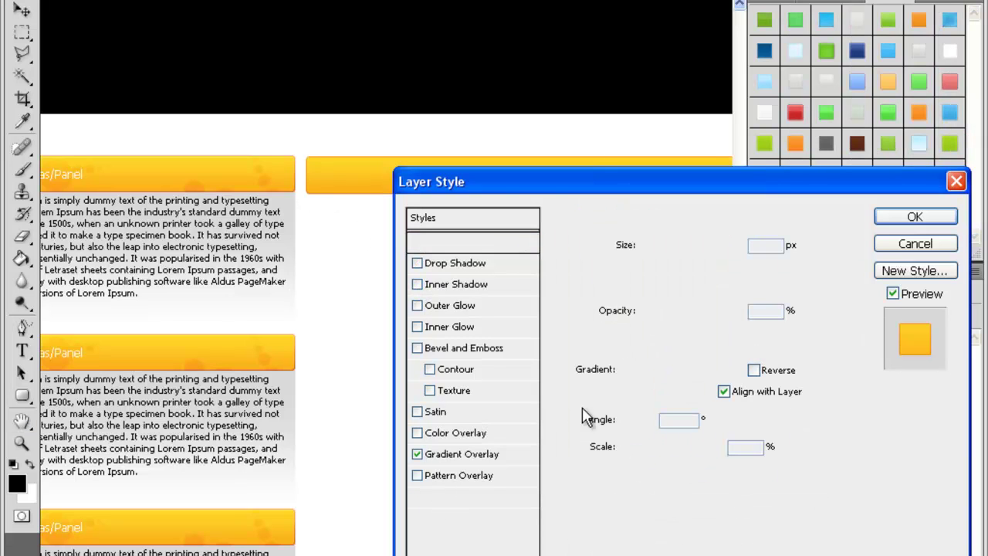
{"action": "left_click", "coordinate": [894, 217]}
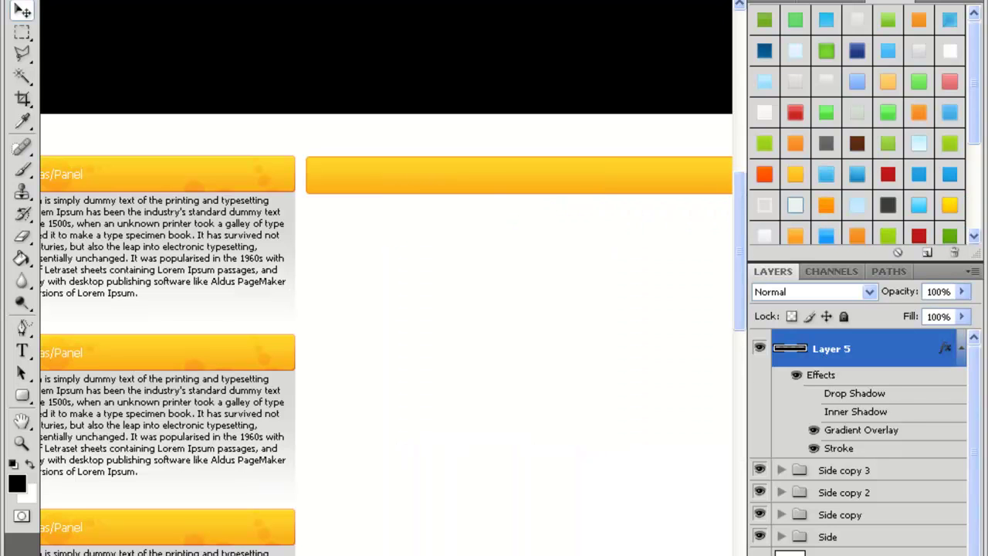
Duplicate the styled bar layer and merge the copy with the original into a single layer without separate effects
{"action": "key", "text": "ctrl+j"}
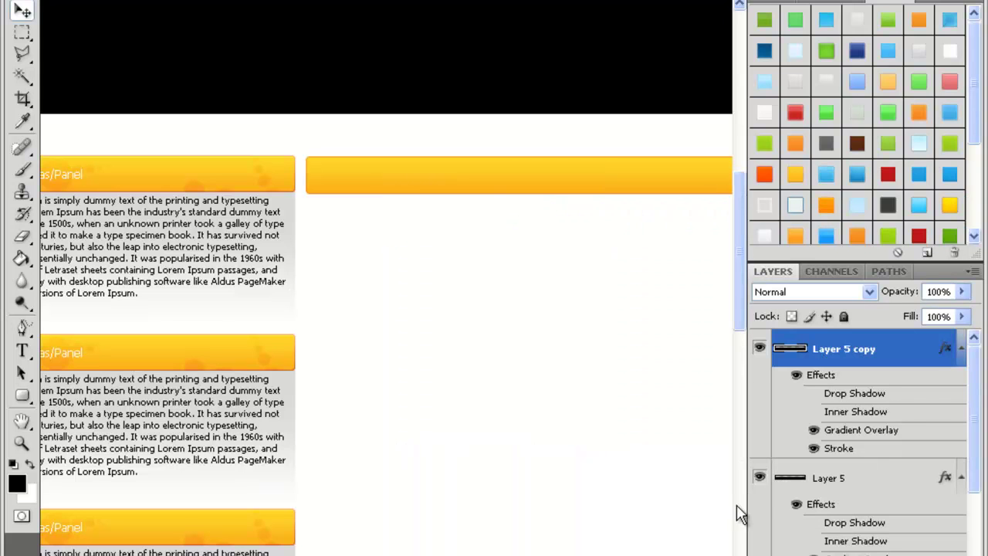
{"action": "left_click", "coordinate": [817, 477], "text": "shift"}
{"action": "right_click", "coordinate": [874, 485]}
{"action": "left_click", "coordinate": [832, 436]}
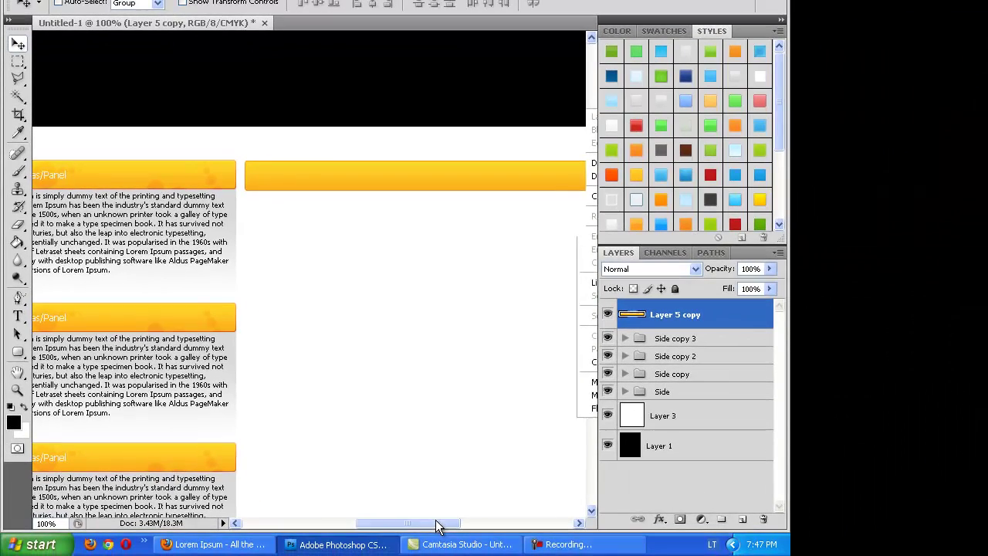
Add a Pattern Overlay to the merged bar with Overlay blend mode and 20% opacity
{"action": "left_click_drag", "start_coordinate": [438, 522], "coordinate": [448, 522]}
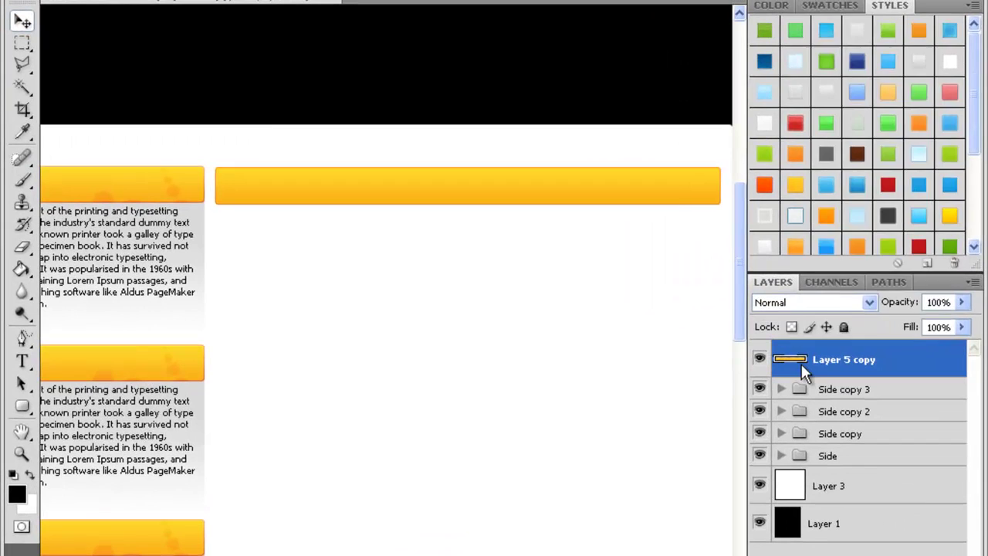
{"action": "right_click", "coordinate": [641, 317]}
{"action": "left_click", "coordinate": [862, 9]}
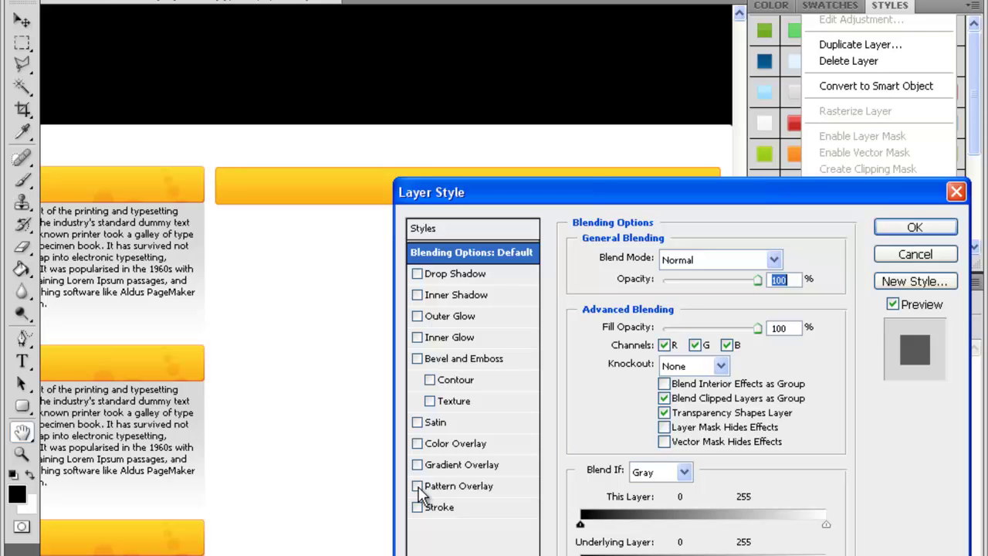
{"action": "left_click", "coordinate": [419, 486]}
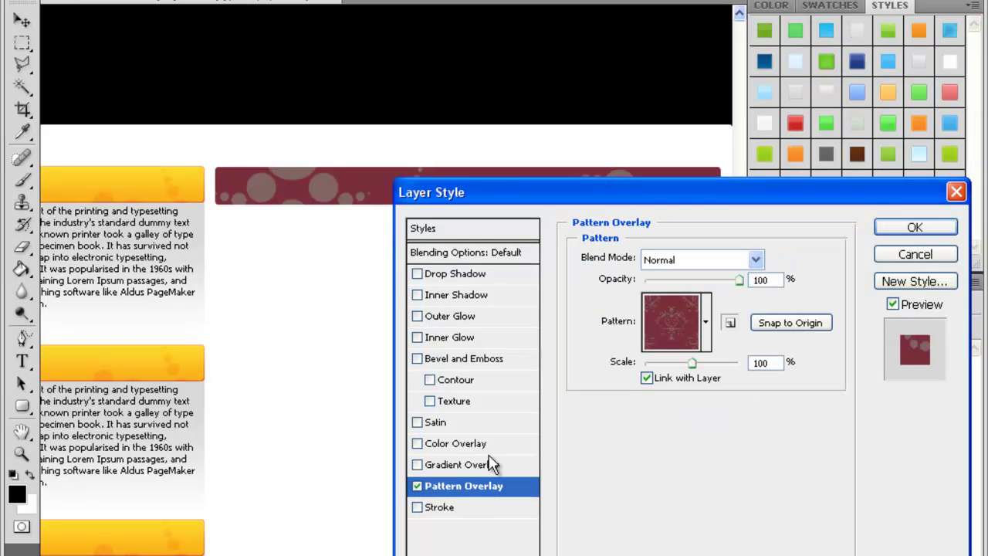
{"action": "left_click", "coordinate": [672, 260]}
{"action": "scroll", "coordinate": [656, 166], "scroll_direction": "down", "scroll_amount": 3}
{"action": "left_click", "coordinate": [657, 165]}
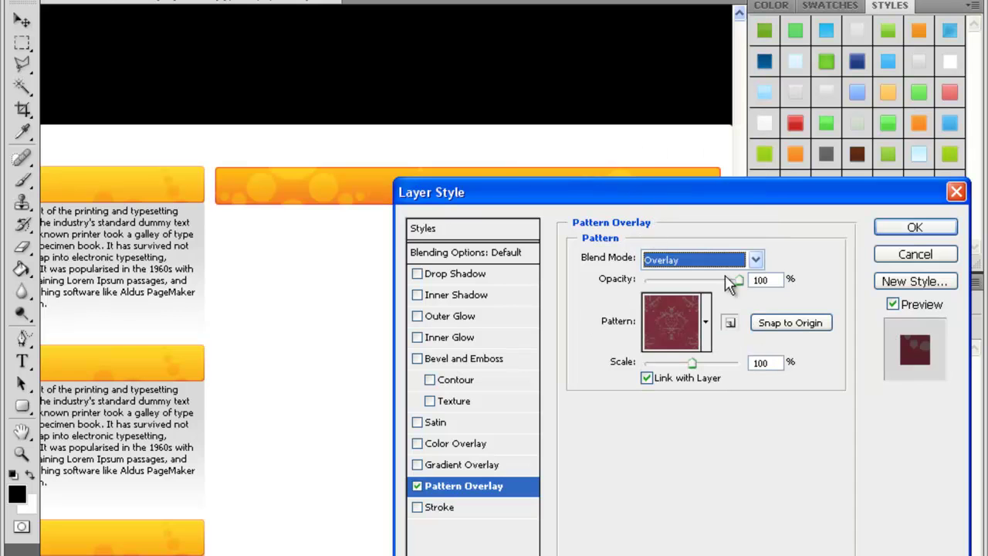
{"action": "key", "text": "Tab"}
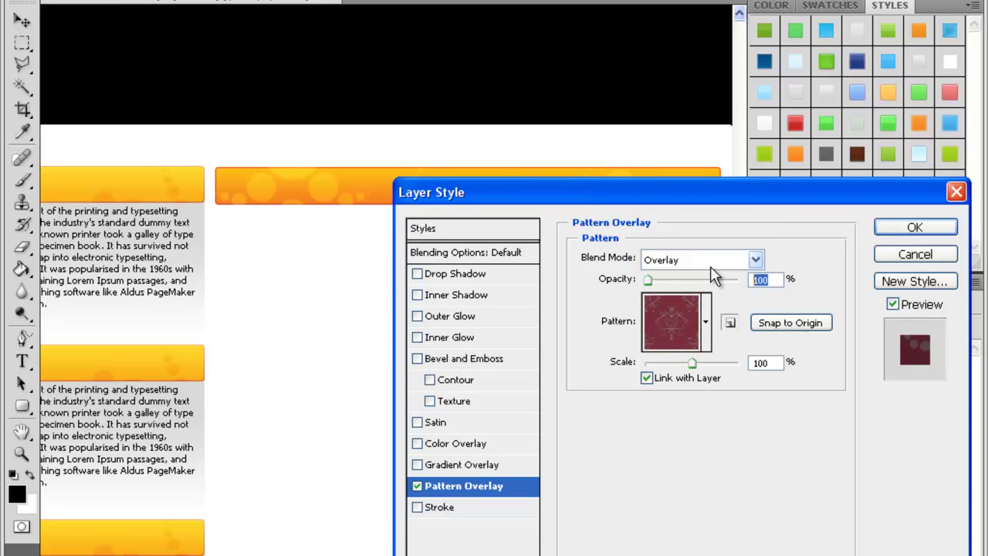
{"action": "type", "text": "35"}
{"action": "type", "text": "20"}
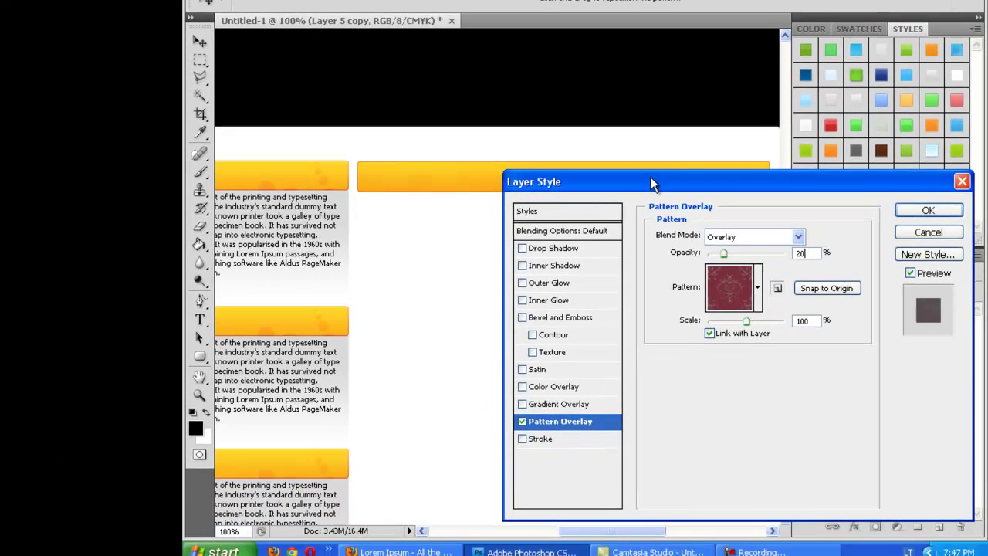
Compare the available patterns on the bar and choose the black one with the white ornament
{"action": "left_click_drag", "start_coordinate": [650, 183], "coordinate": [553, 230]}
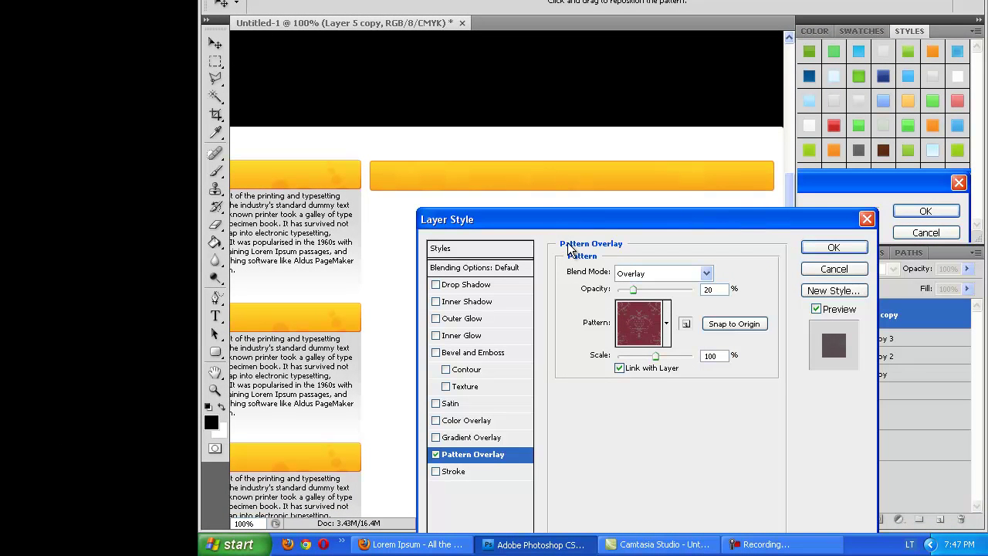
{"action": "left_click", "coordinate": [637, 324]}
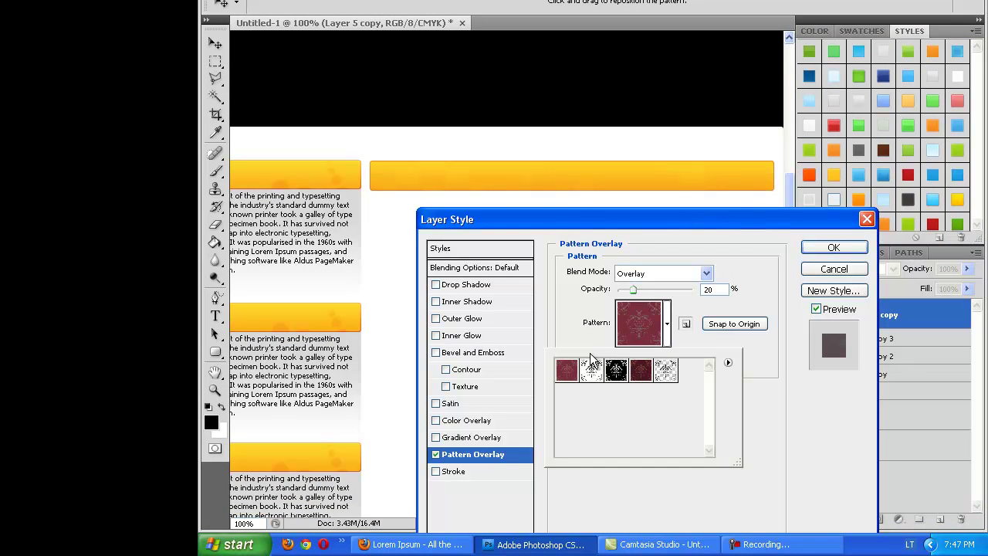
{"action": "left_click", "coordinate": [584, 369]}
{"action": "left_click", "coordinate": [616, 371]}
{"action": "left_click", "coordinate": [600, 370]}
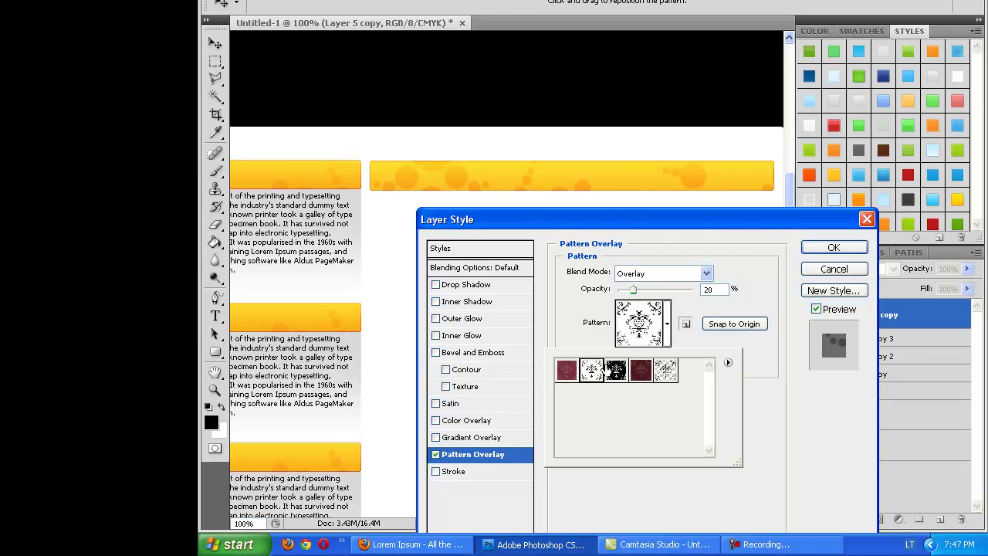
{"action": "left_click", "coordinate": [620, 369]}
{"action": "left_click", "coordinate": [642, 370]}
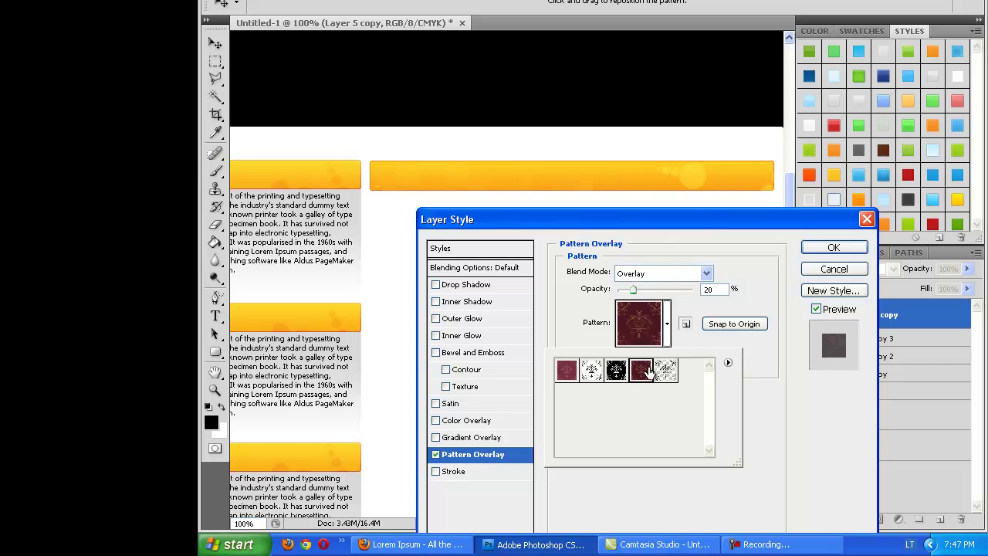
{"action": "left_click", "coordinate": [663, 372]}
{"action": "left_click", "coordinate": [616, 371]}
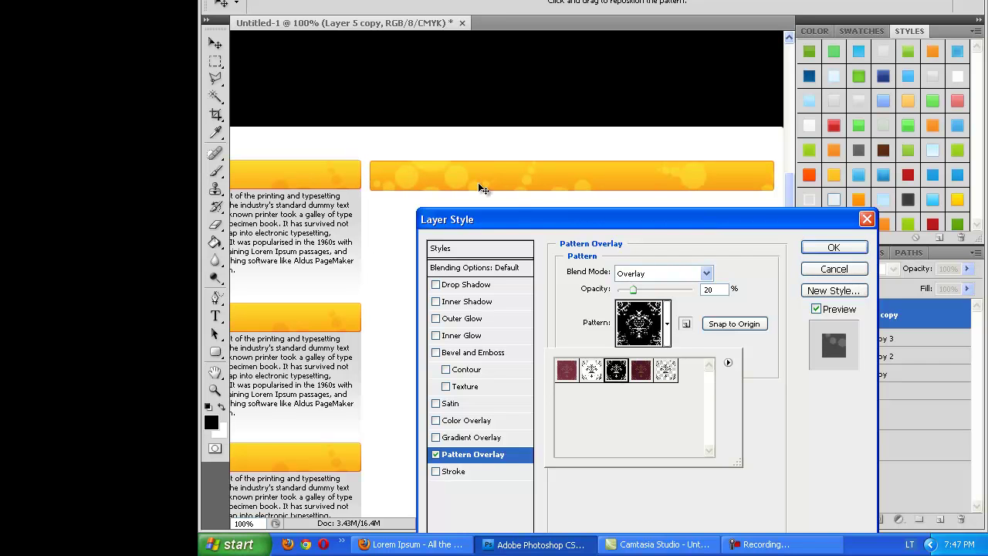
Set the bar's Pattern Overlay opacity to 10% and apply the layer style
{"action": "left_click", "coordinate": [703, 291]}
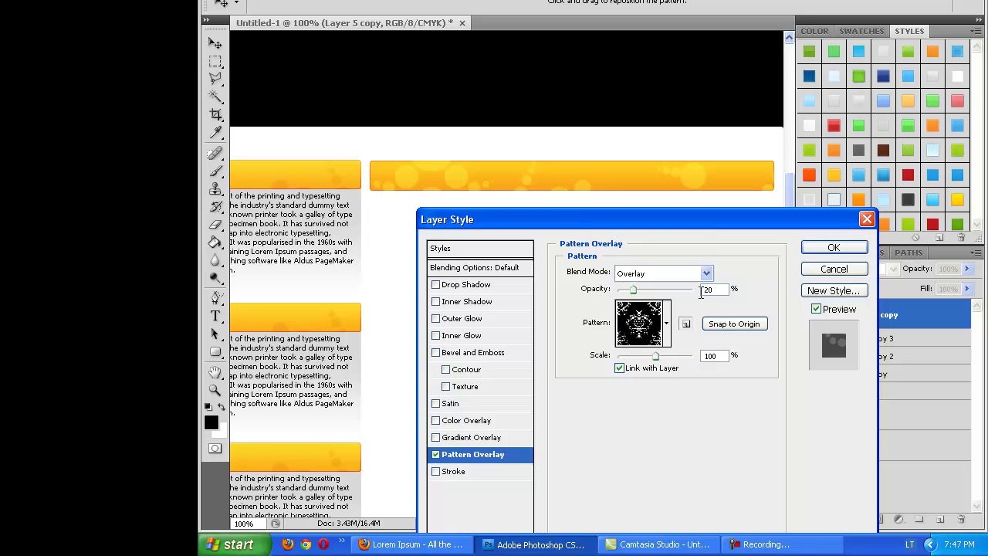
{"action": "type", "text": "10"}
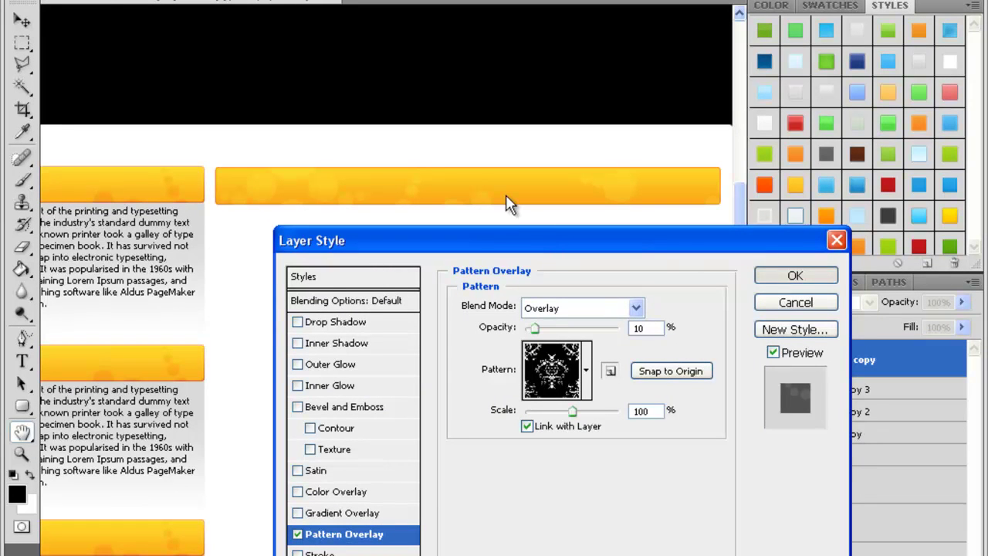
{"action": "key", "text": "Return"}
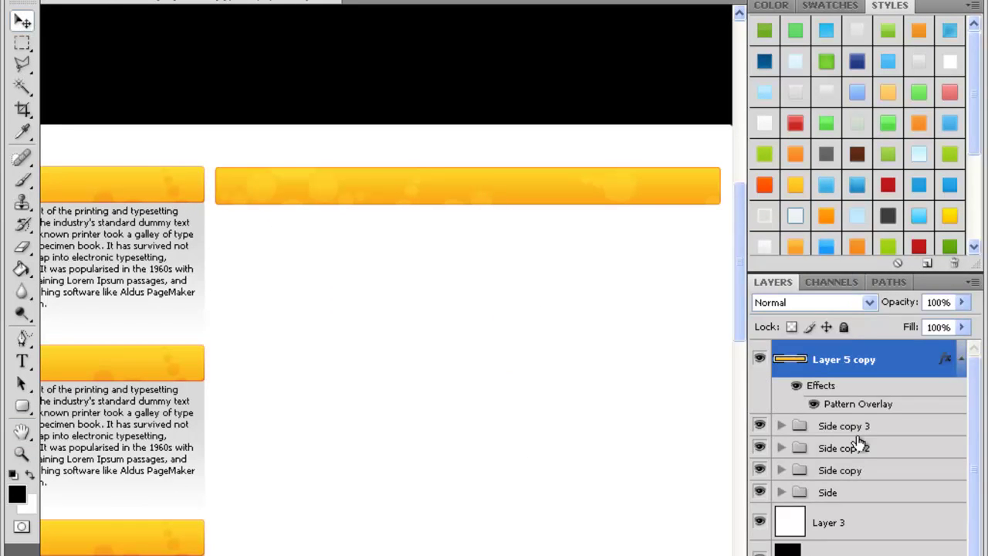
Create a new layer beneath the wide header bar and draw a tall black rounded rectangle on it, matching the bar's width
{"action": "left_click", "coordinate": [888, 548]}
{"action": "left_click_drag", "start_coordinate": [819, 357], "coordinate": [795, 435]}
{"action": "left_click", "coordinate": [21, 407]}
{"action": "left_click", "coordinate": [154, 422]}
{"action": "scroll", "coordinate": [386, 308], "scroll_direction": "right", "scroll_amount": 3}
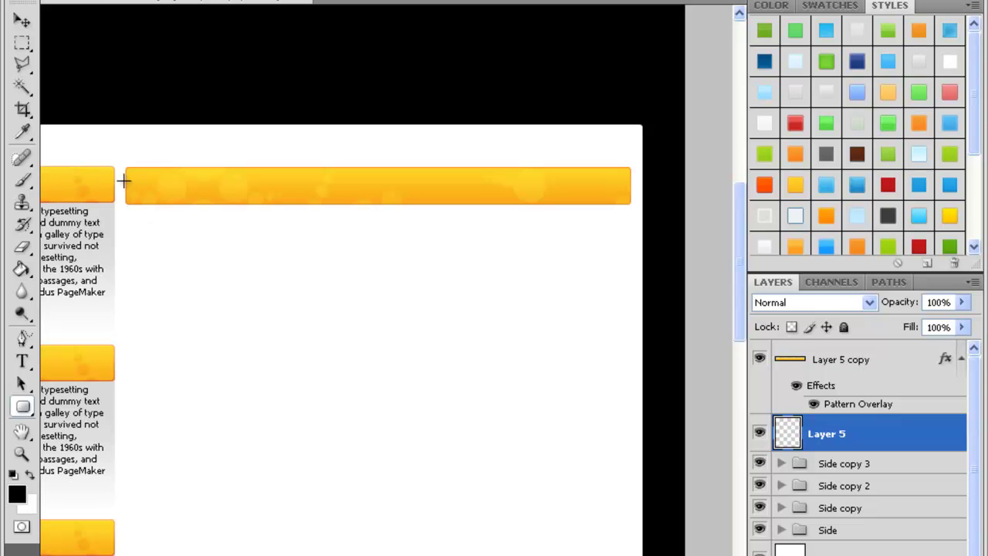
{"action": "left_click", "coordinate": [23, 411]}
{"action": "left_click", "coordinate": [23, 410]}
{"action": "left_click_drag", "start_coordinate": [125, 184], "coordinate": [631, 383]}
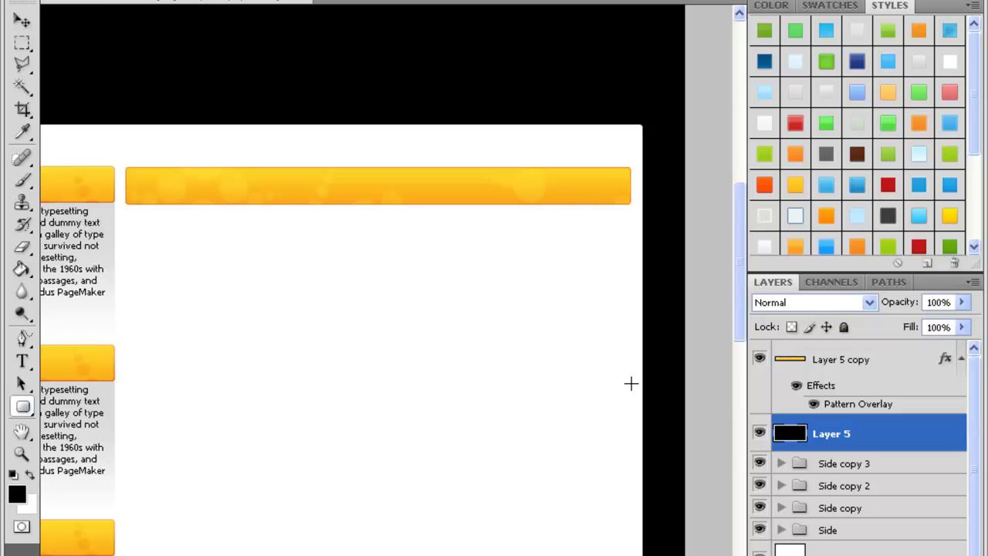
Fade out the lower part of the black rectangle by deleting a 30 px feathered rectangular marquee selection across it
{"action": "left_click", "coordinate": [22, 42]}
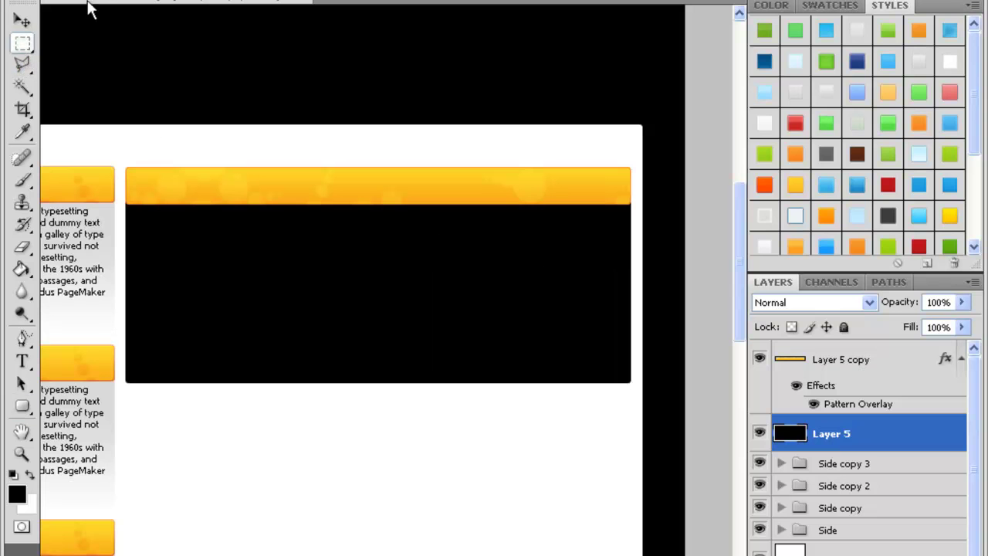
{"action": "left_click_drag", "start_coordinate": [285, 351], "coordinate": [77, 290]}
{"action": "left_click", "coordinate": [26, 47]}
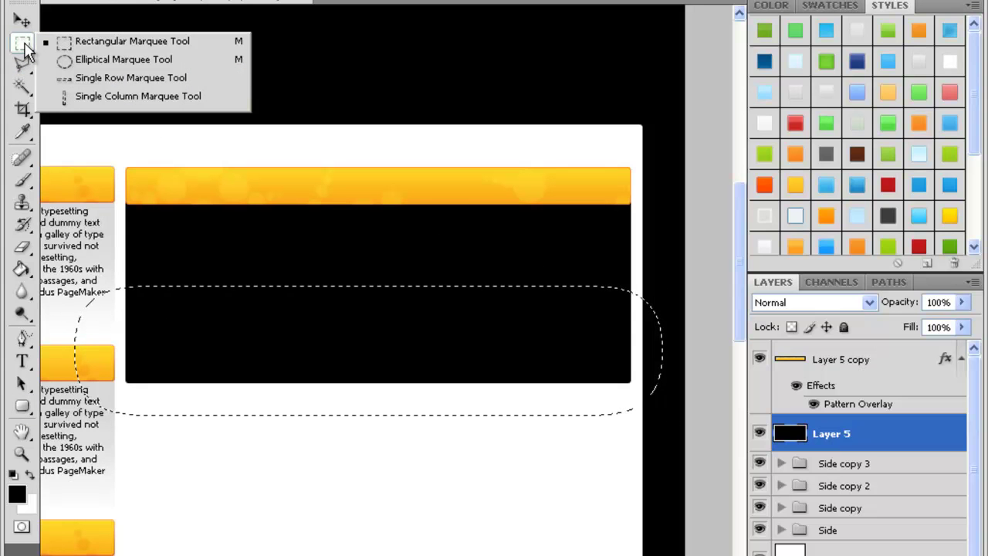
{"action": "left_click", "coordinate": [24, 47]}
{"action": "left_click", "coordinate": [578, 443]}
{"action": "left_click_drag", "start_coordinate": [693, 487], "coordinate": [66, 258]}
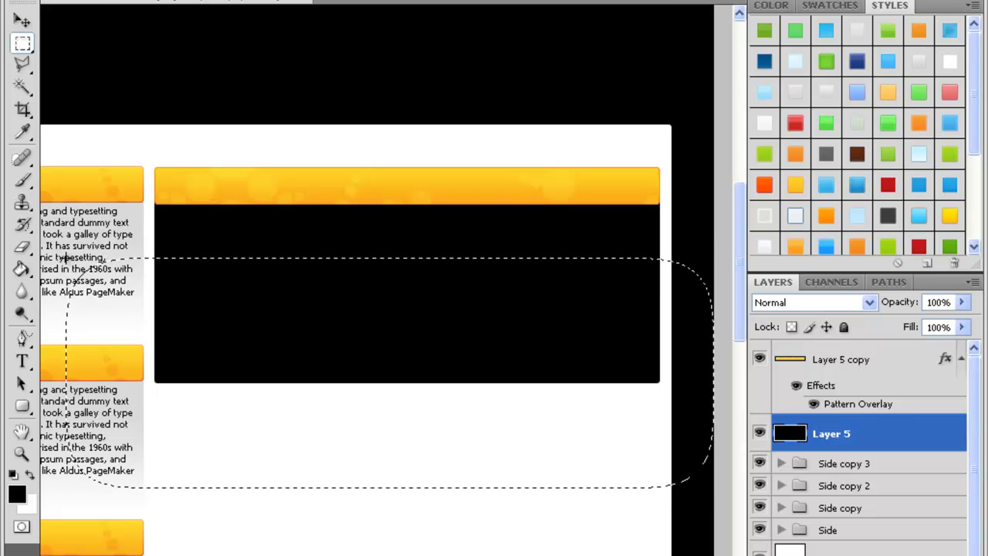
{"action": "key", "text": "Delete"}
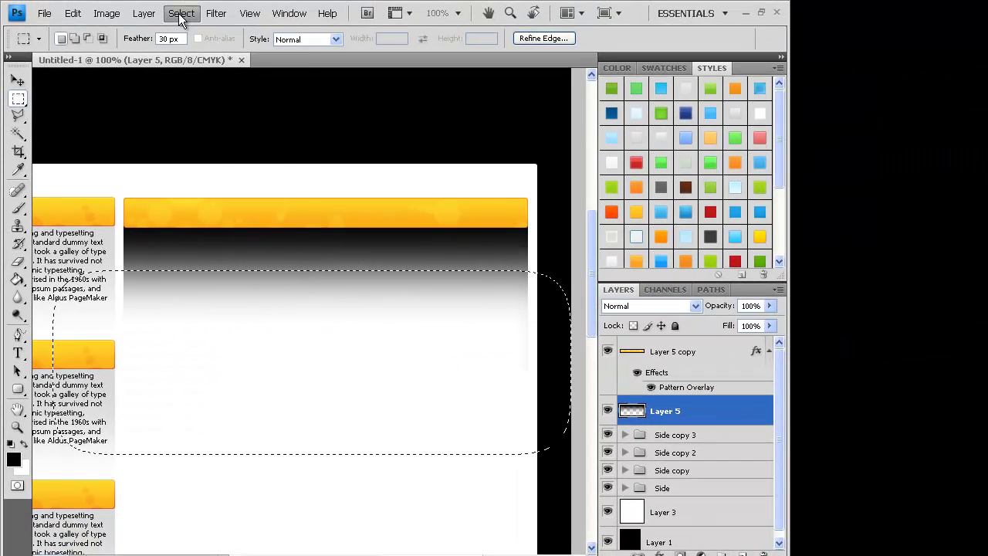
Deselect and set the faded black layer's opacity to 15%
{"action": "left_click", "coordinate": [181, 14]}
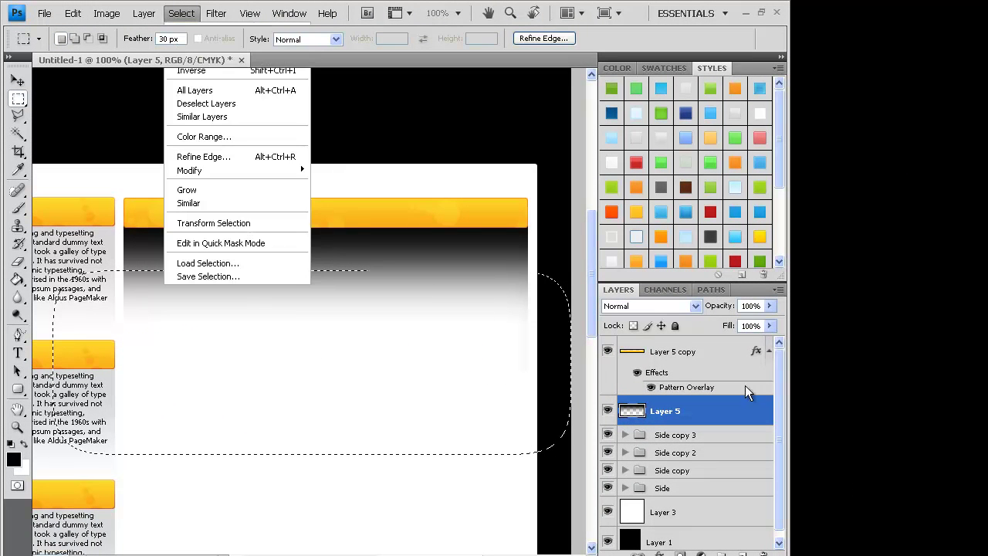
{"action": "left_click_drag", "start_coordinate": [756, 307], "coordinate": [739, 340]}
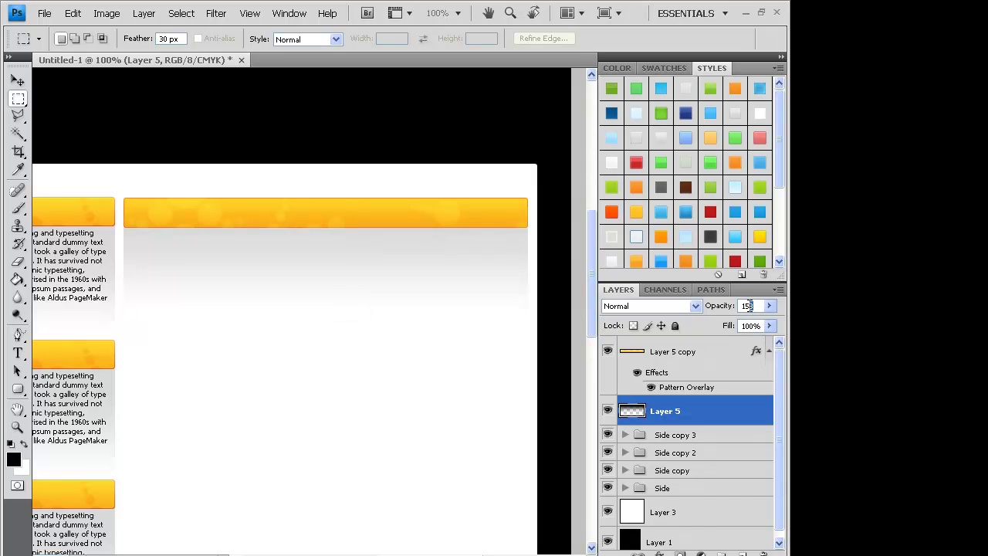
{"action": "left_click", "coordinate": [17, 81]}
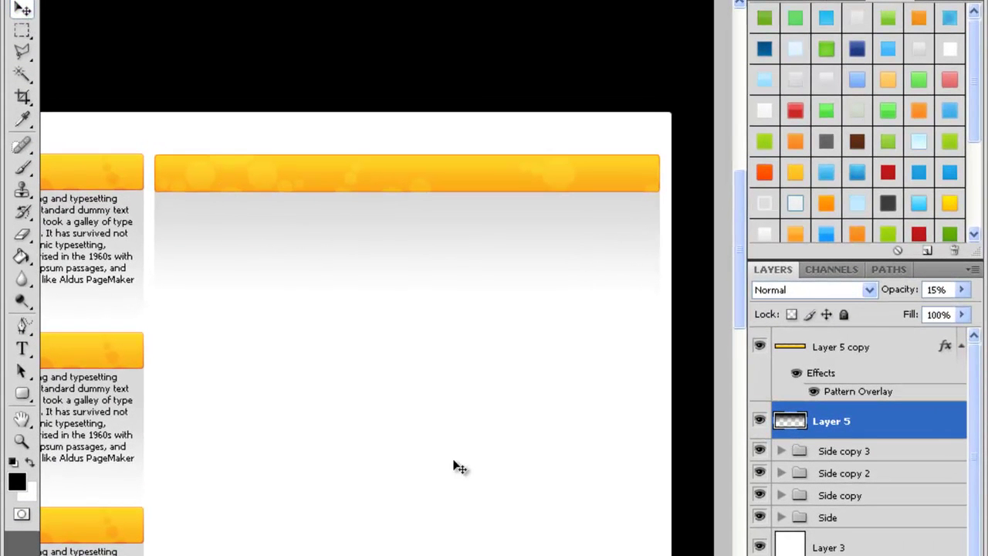
{"action": "scroll", "coordinate": [386, 277], "scroll_direction": "left", "scroll_amount": 3}
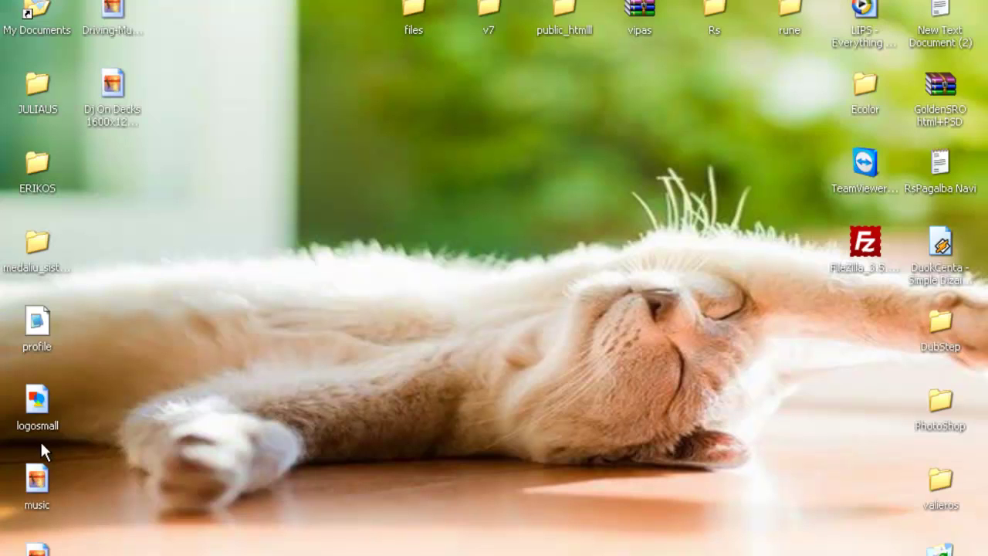
Open the music image from the desktop as a second Photoshop document and return to the web layout
{"action": "double_click", "coordinate": [37, 480]}
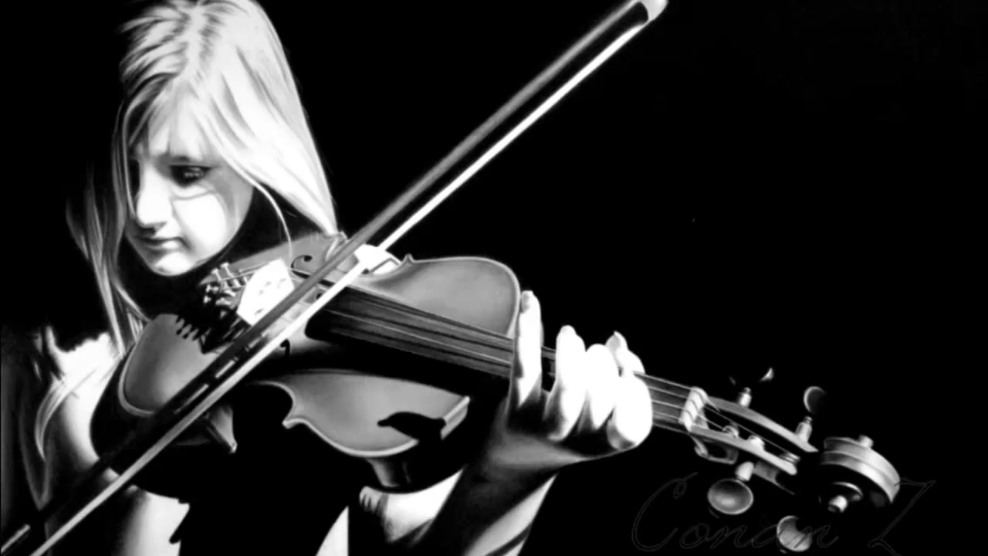
{"action": "double_click", "coordinate": [47, 548]}
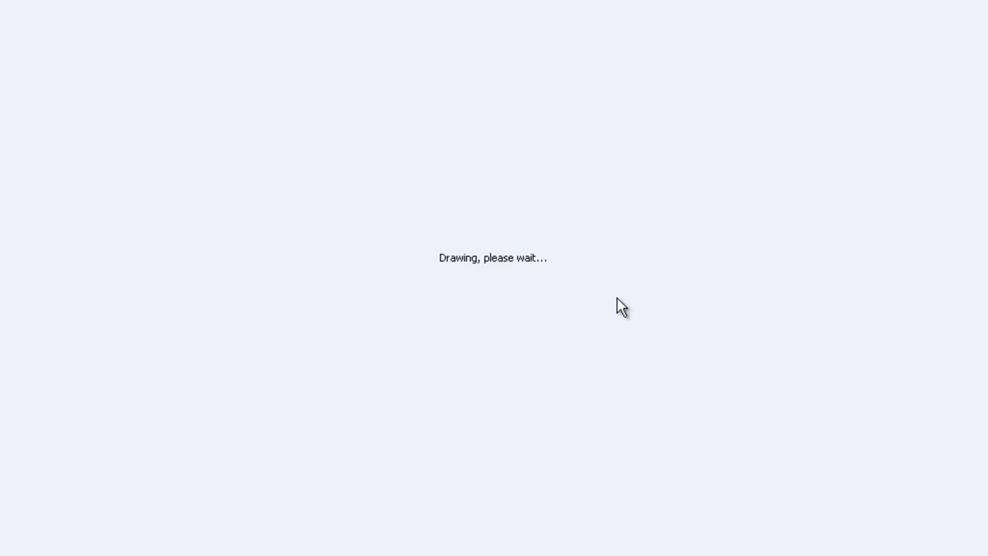
{"action": "key", "text": "Escape"}
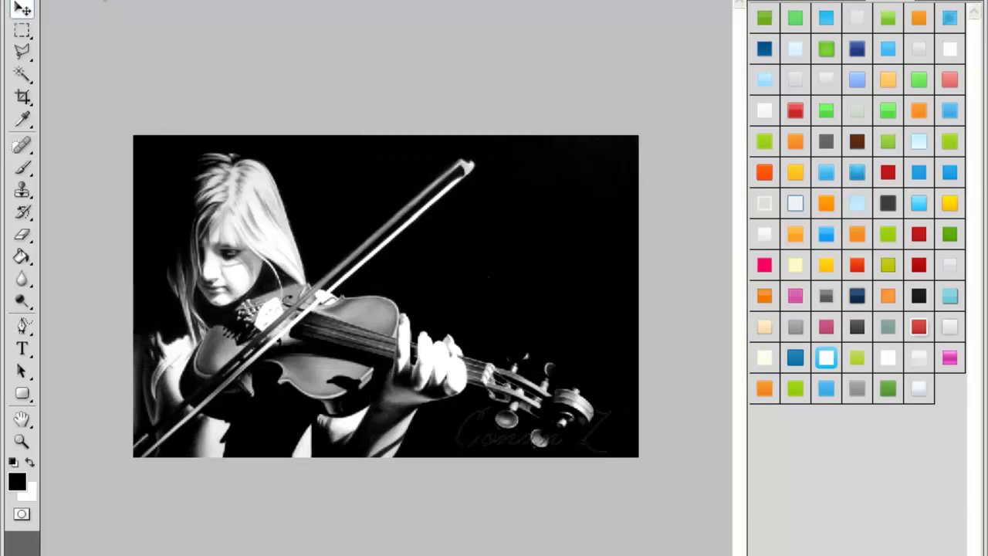
{"action": "key", "text": "ctrl+Tab"}
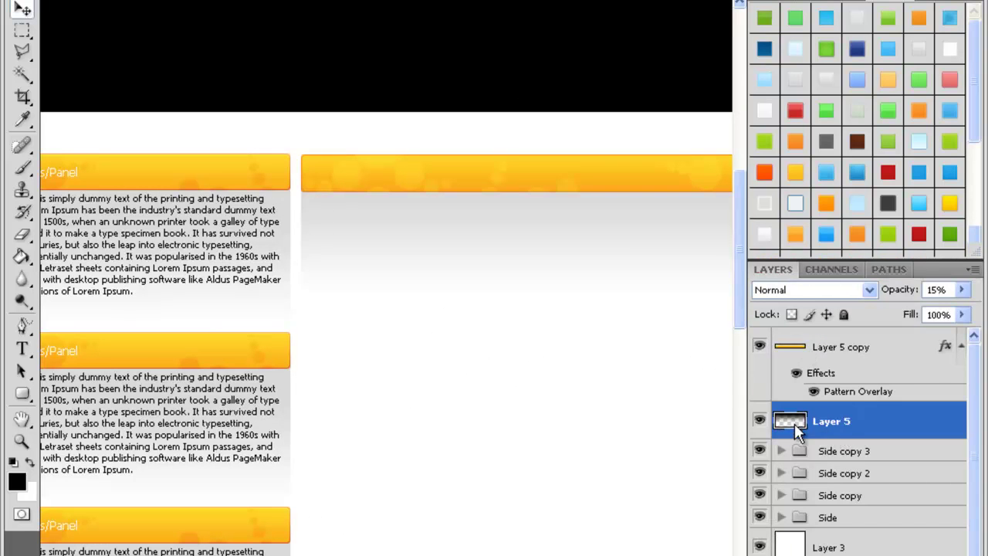
Create a new layer above the wide header bar and draw a thin white rounded strip with 3 px radius on the bar's right half
{"action": "left_click", "coordinate": [801, 355]}
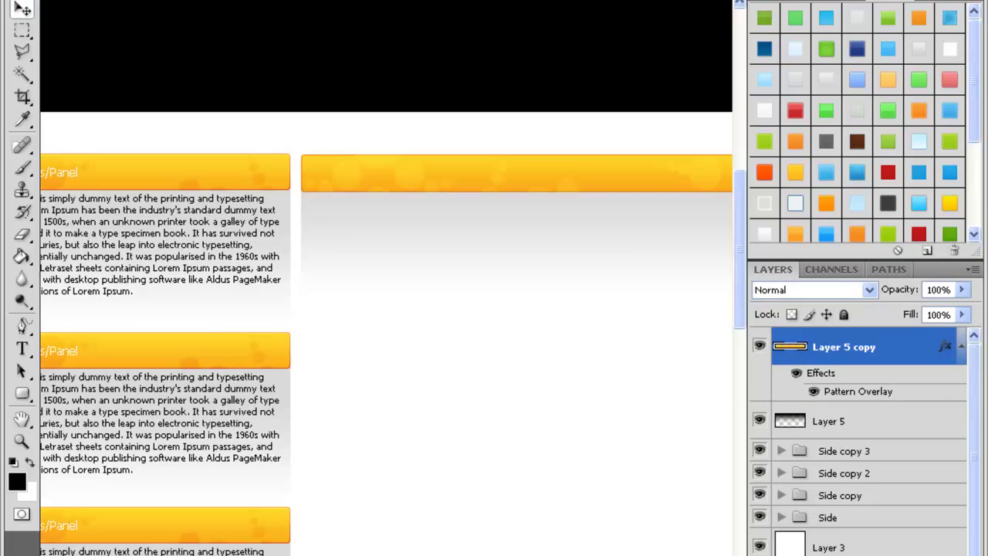
{"action": "key", "text": "ctrl+shift+alt+n"}
{"action": "left_click", "coordinate": [30, 464]}
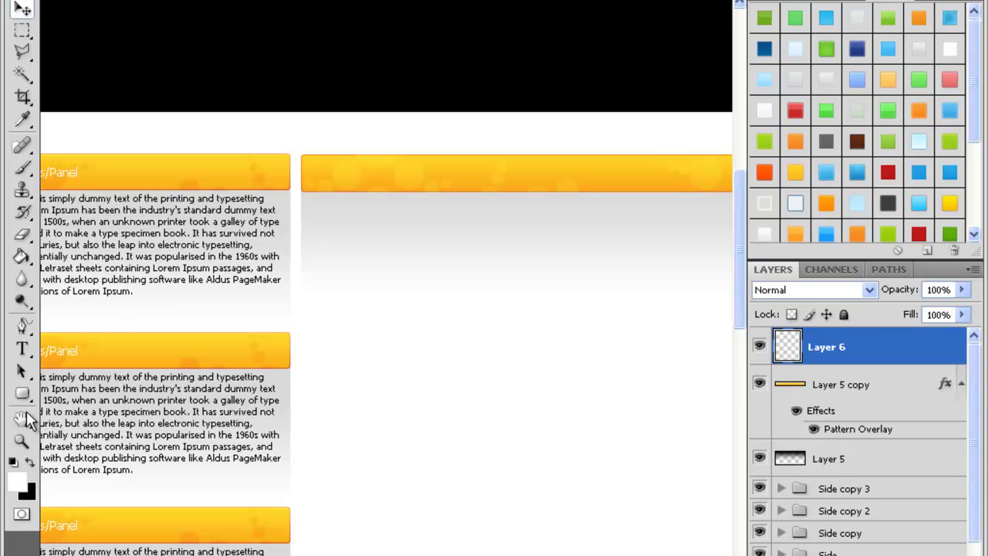
{"action": "left_click", "coordinate": [23, 398]}
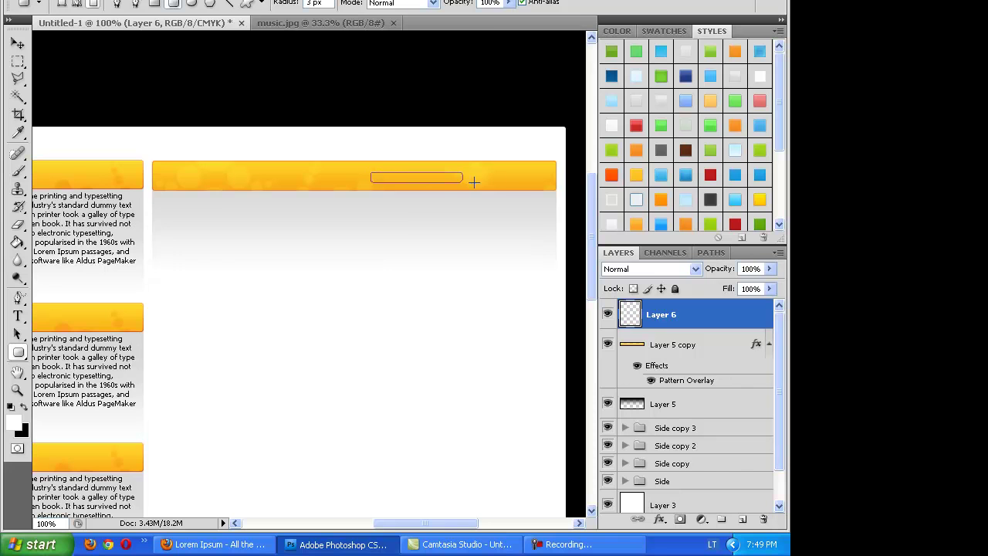
{"action": "left_click_drag", "start_coordinate": [547, 182], "coordinate": [547, 182]}
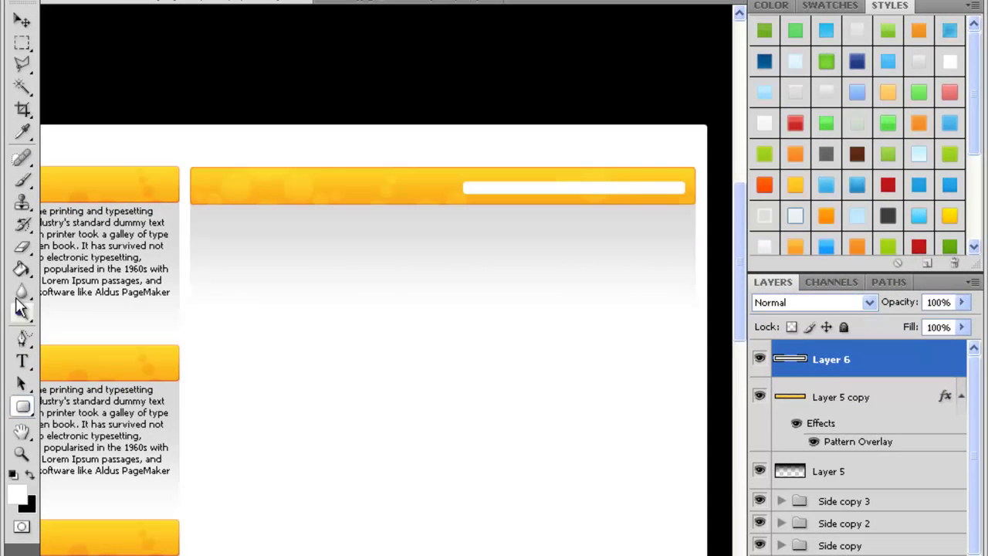
Start a black text line on the white strip with "Paraščė:" followed by the author's nickname
{"action": "left_click", "coordinate": [22, 361]}
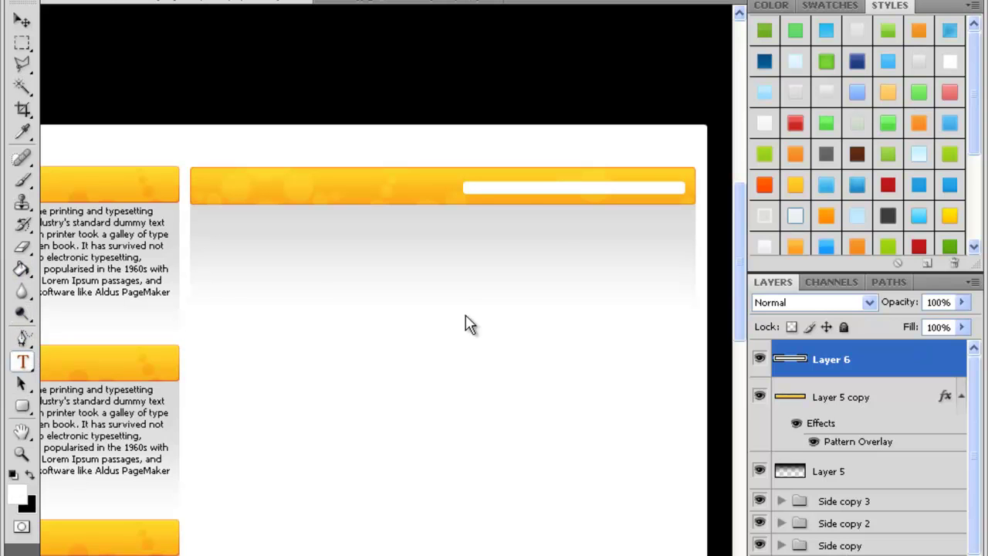
{"action": "left_click", "coordinate": [30, 477]}
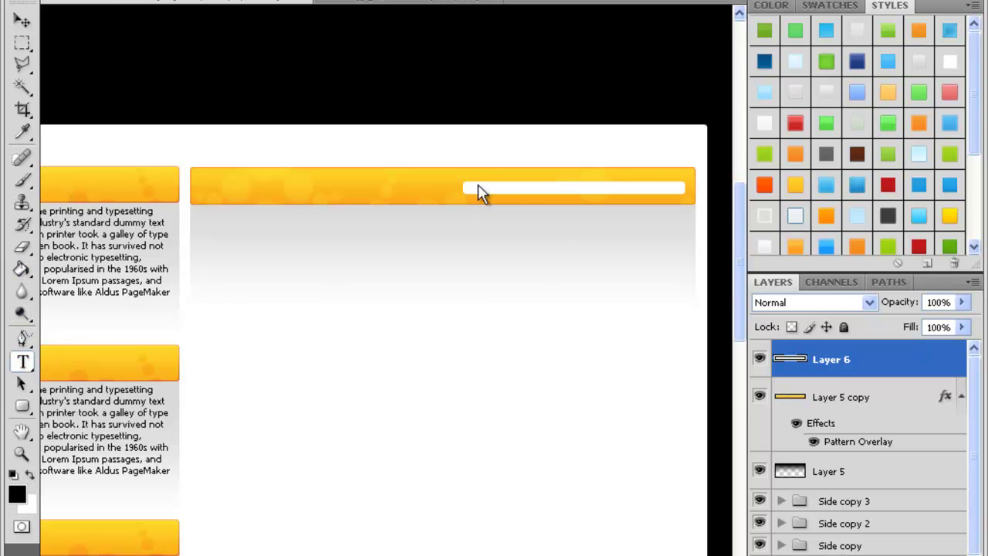
{"action": "left_click", "coordinate": [476, 188]}
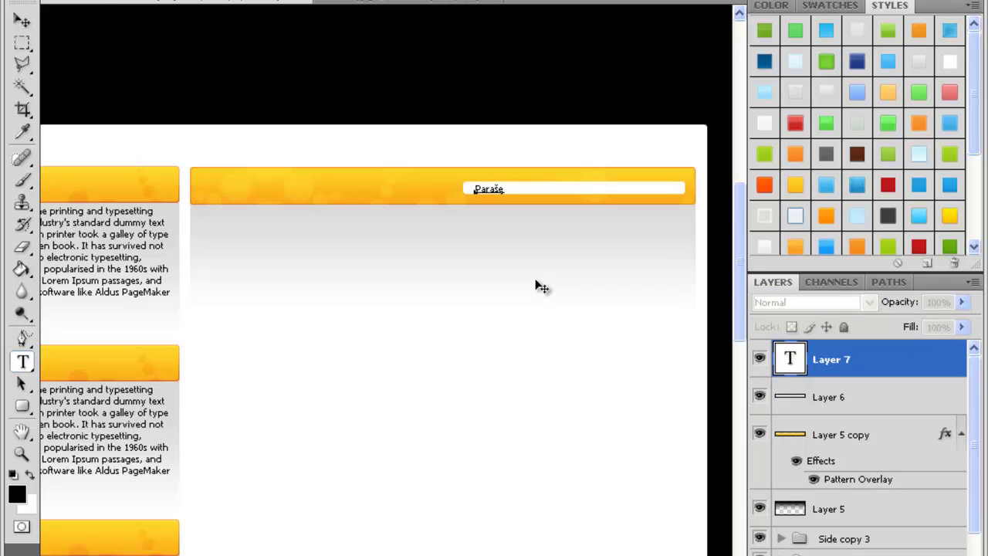
{"action": "type", "text": "Paraš"}
{"action": "type", "text": "č"}
{"action": "type", "text": "é"}
{"action": "type", "text": ": Dy"}
{"action": "type", "text": "okCenta"}
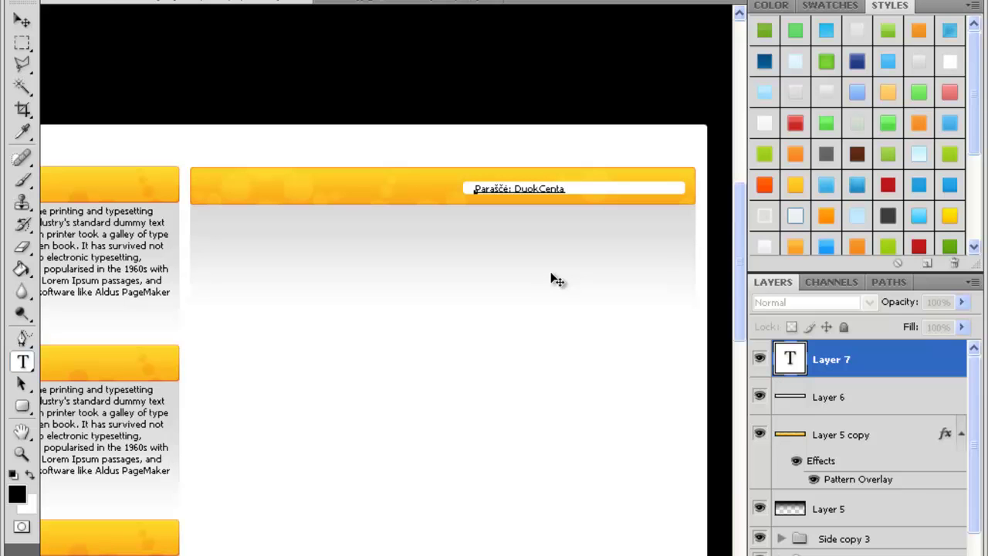
Extend the text line with "Komentaru: 568" and "Skaityti Daugiau...", and align its end with the white strip's right end
{"action": "type", "text": " Ko mentaru: 568"}
{"action": "left_click_drag", "start_coordinate": [557, 281], "coordinate": [468, 280]}
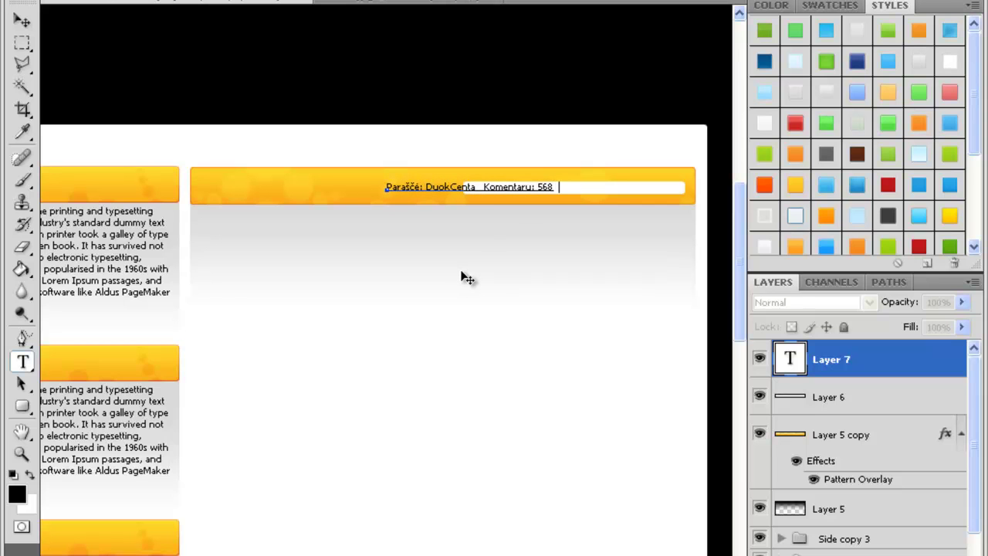
{"action": "type", "text": "S kaityti"}
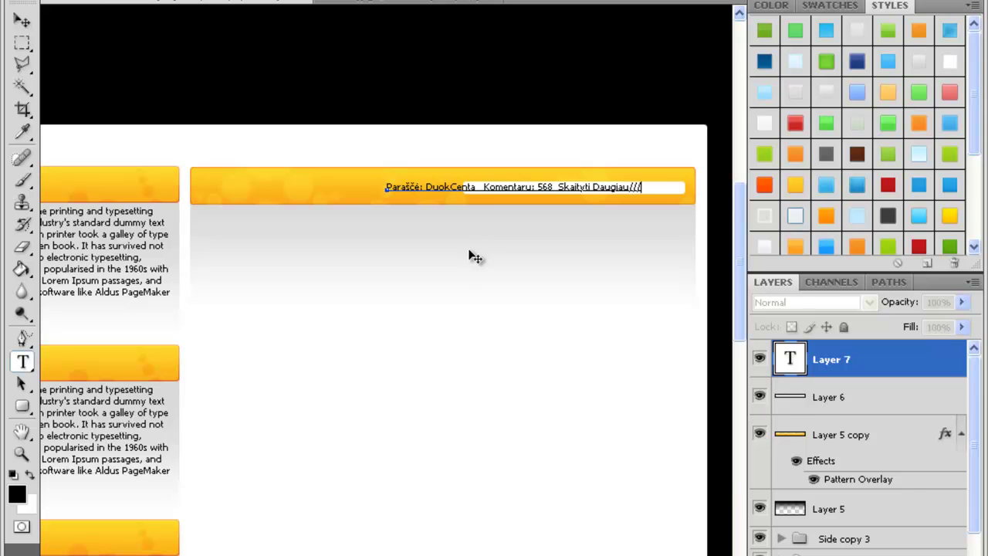
{"action": "left_click_drag", "start_coordinate": [469, 256], "coordinate": [519, 255]}
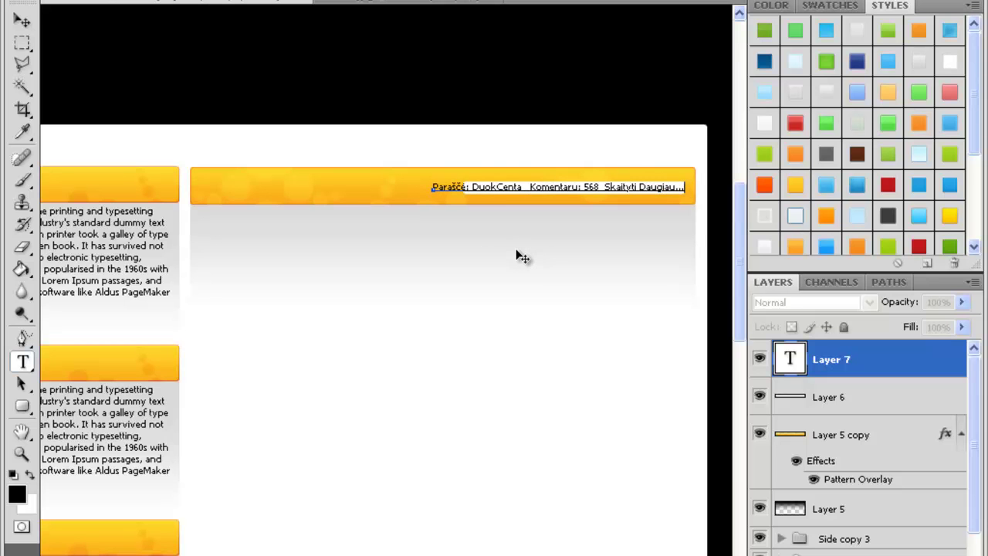
{"action": "left_click", "coordinate": [783, 359]}
Free-transform the white strip so it spans the full width of the text line
{"action": "left_click", "coordinate": [760, 397]}
{"action": "left_click", "coordinate": [803, 409]}
{"action": "left_click", "coordinate": [759, 397]}
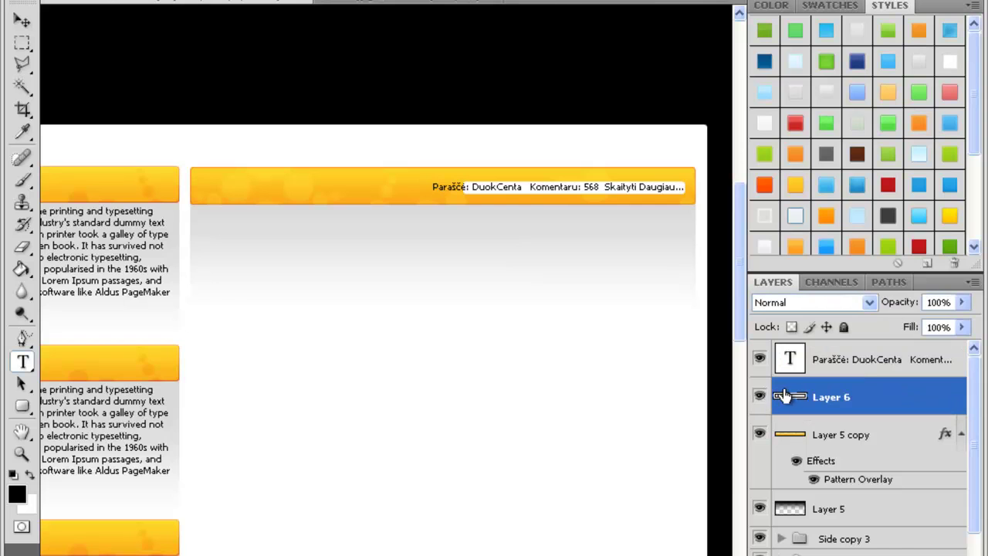
{"action": "key", "text": "ctrl+t"}
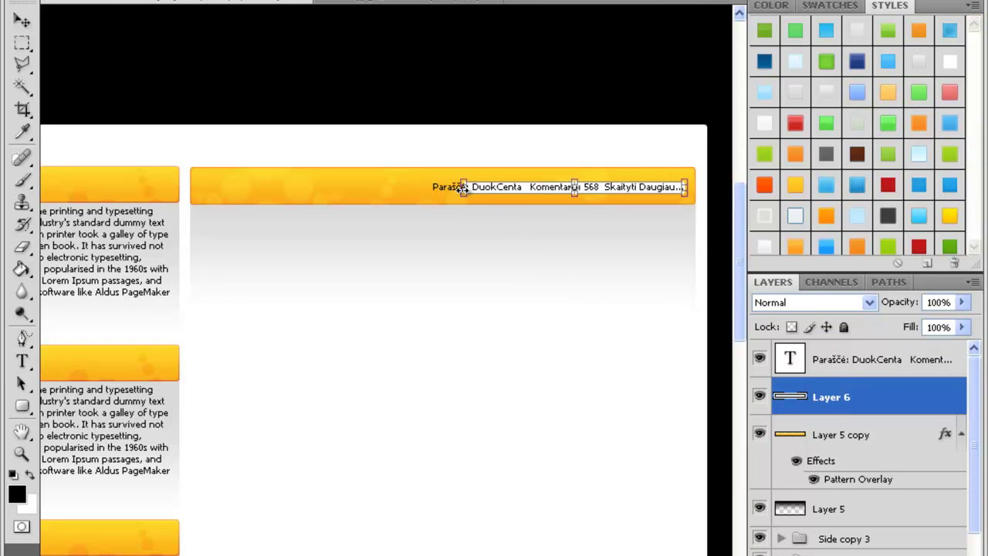
{"action": "left_click_drag", "start_coordinate": [462, 189], "coordinate": [434, 193]}
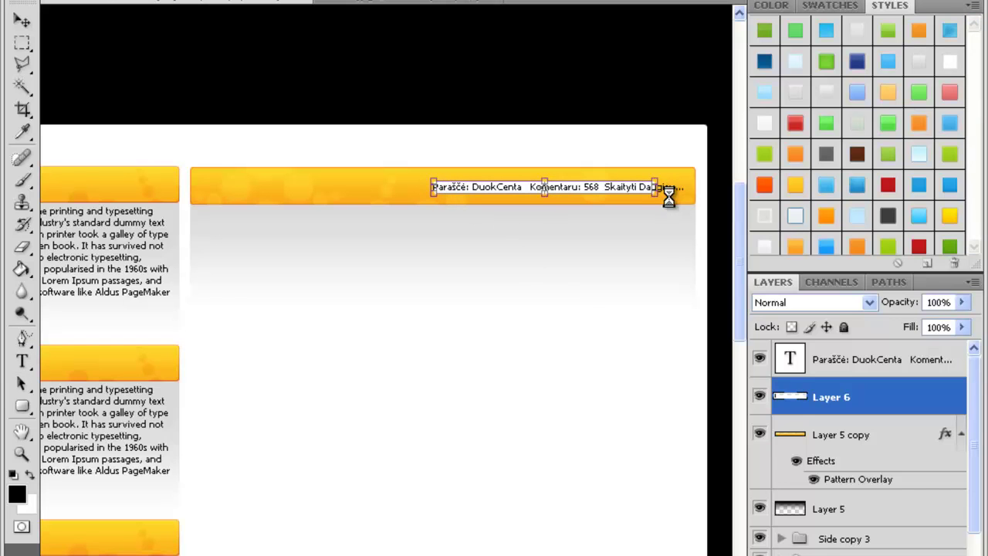
{"action": "left_click_drag", "start_coordinate": [655, 187], "coordinate": [688, 186]}
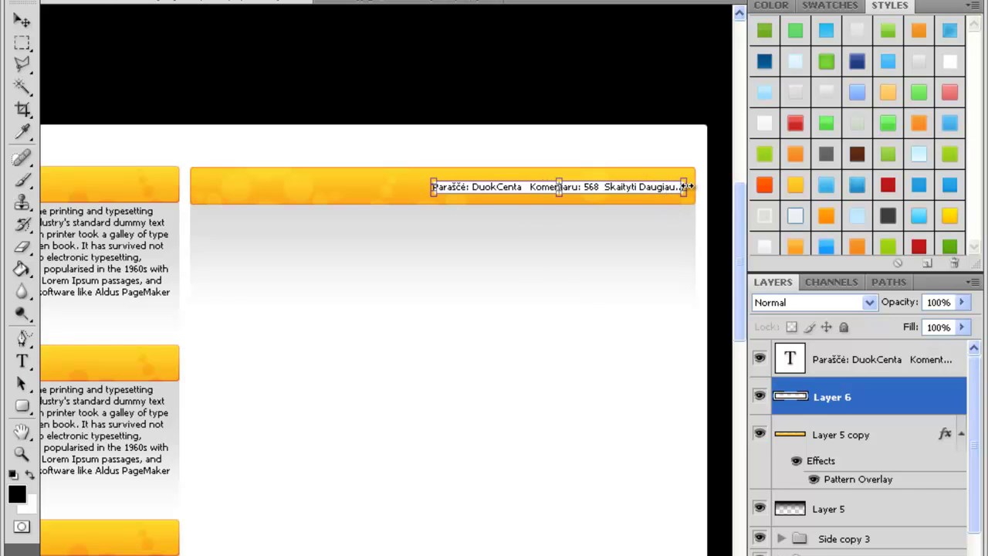
{"action": "key", "text": "t"}
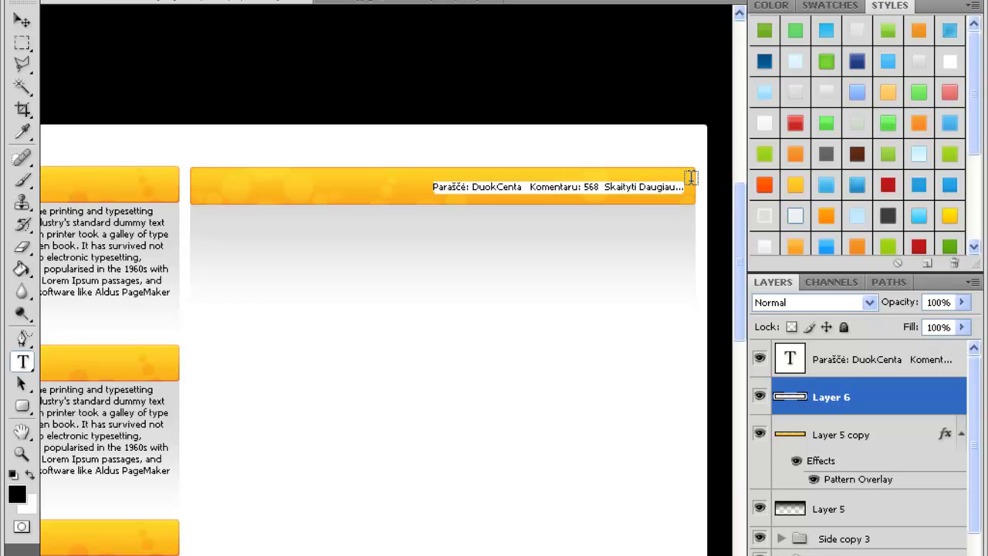
{"action": "key", "text": "v"}
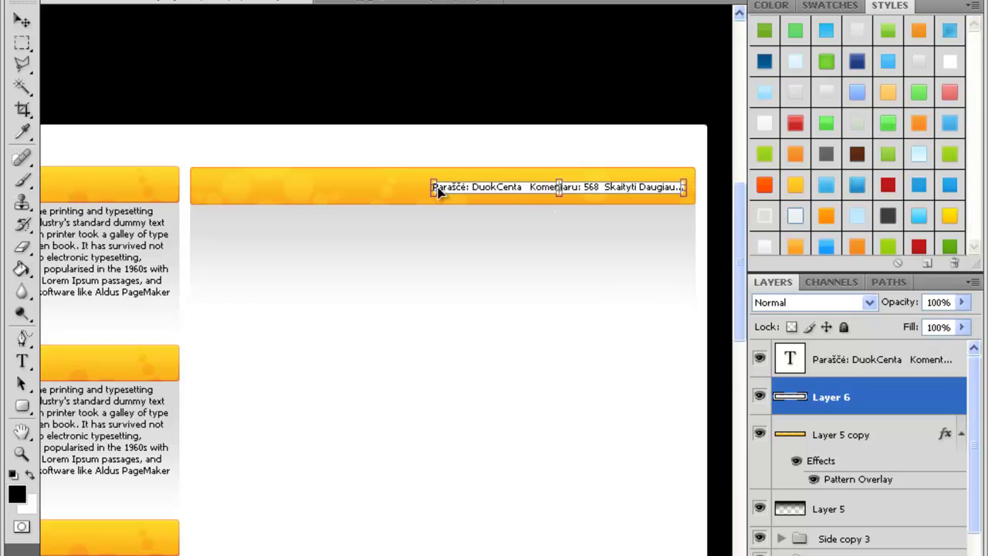
{"action": "key", "text": "t"}
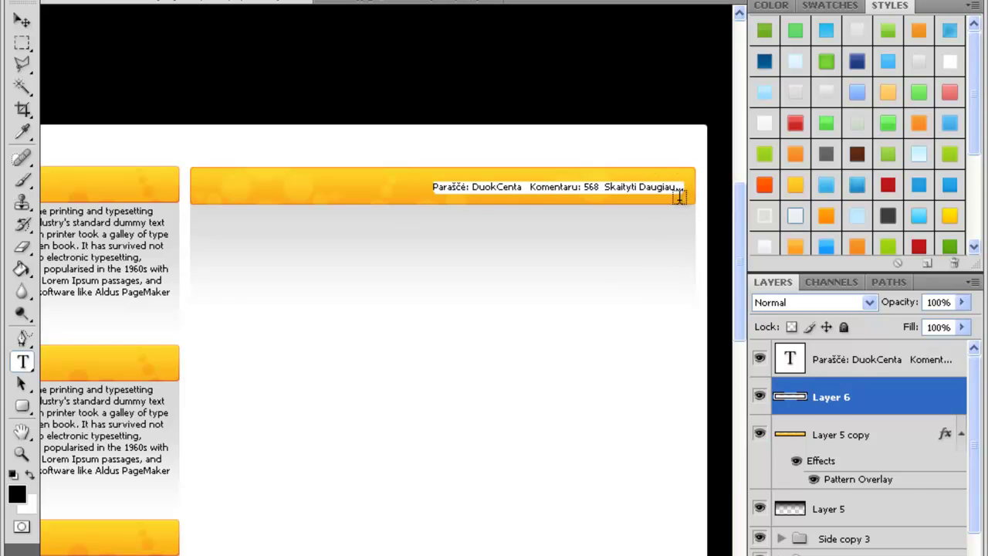
Examine the fit of the white strip around the header text at 200% zoom, and return to 100%
{"action": "left_click", "coordinate": [21, 20]}
{"action": "left_click", "coordinate": [562, 1]}
{"action": "left_click", "coordinate": [562, 9]}
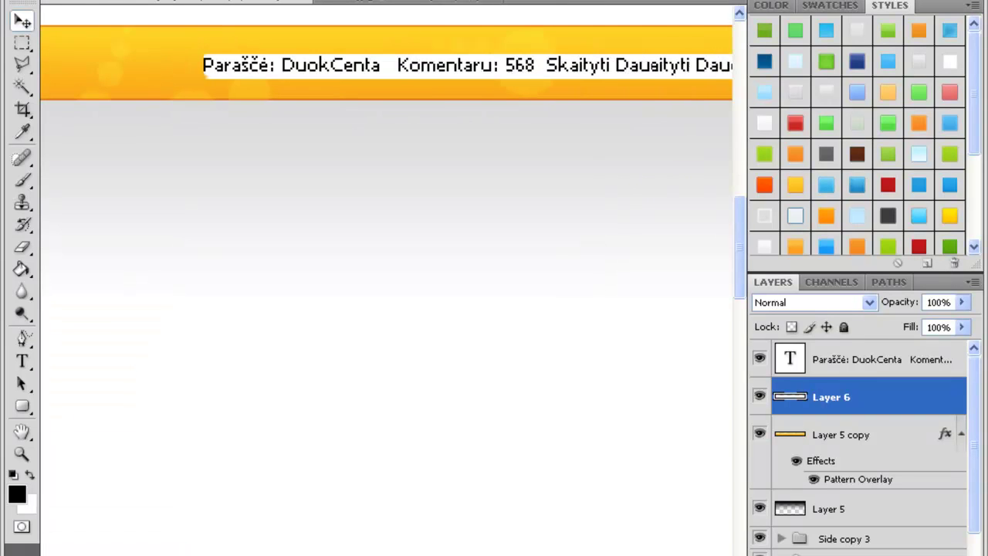
{"action": "scroll", "coordinate": [686, 262], "scroll_direction": "right", "scroll_amount": 2}
{"action": "scroll", "coordinate": [686, 263], "scroll_direction": "up", "scroll_amount": 3}
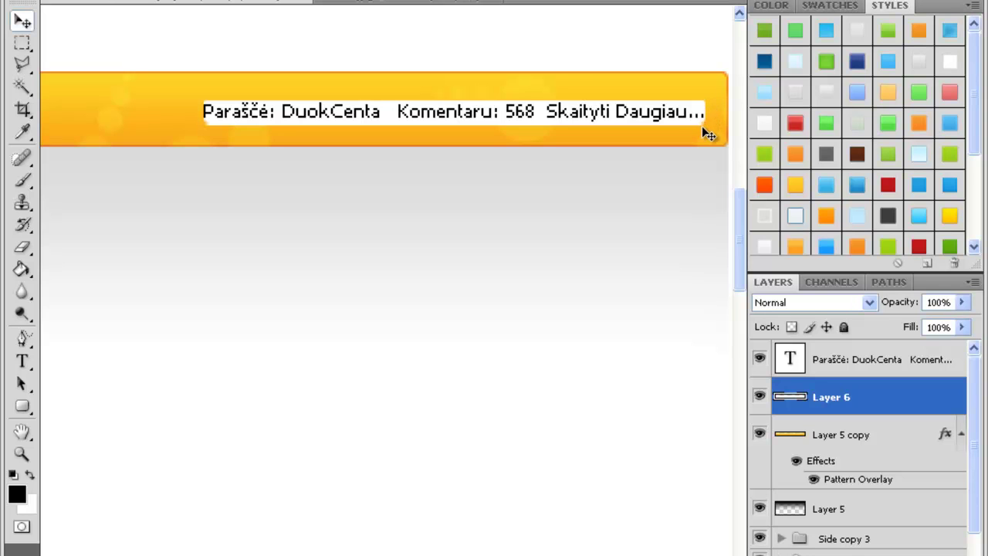
{"action": "left_click", "coordinate": [564, 2]}
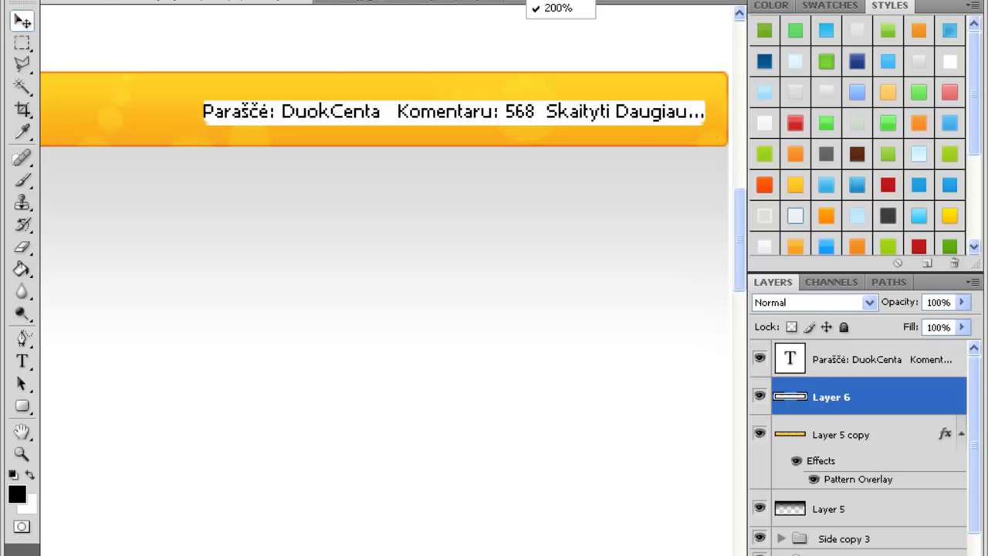
{"action": "left_click", "coordinate": [564, 1]}
{"action": "left_click", "coordinate": [559, 7]}
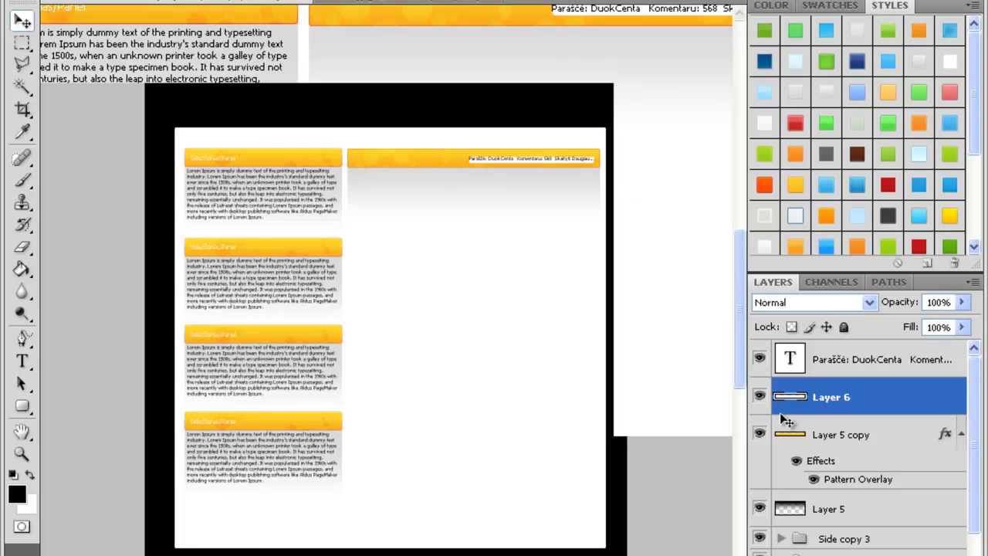
{"action": "left_click_drag", "start_coordinate": [737, 359], "coordinate": [739, 313]}
{"action": "scroll", "coordinate": [386, 278], "scroll_direction": "right", "scroll_amount": 3}
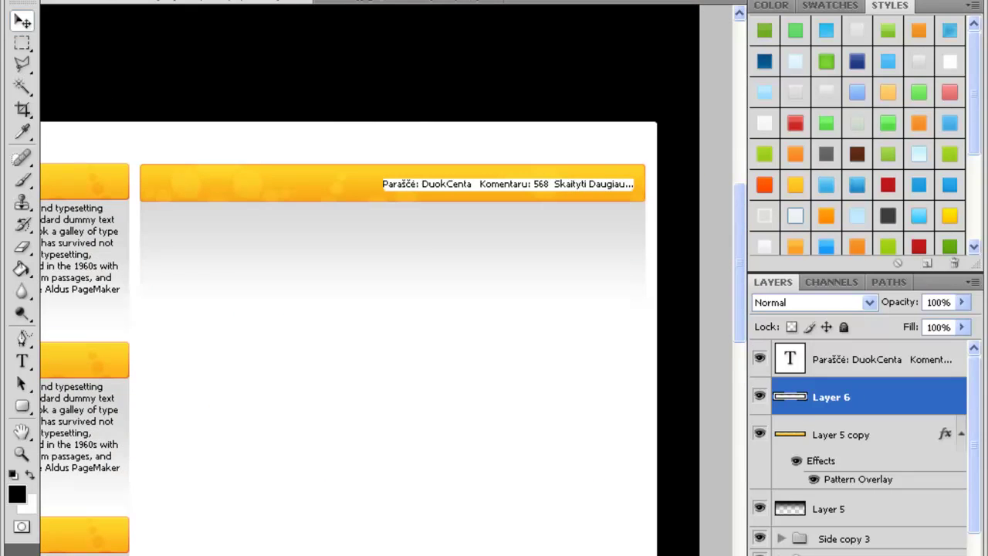
Delete the white strip and draw a slightly larger white rounded rectangle on a new layer behind the header text
{"action": "key", "text": "Delete"}
{"action": "left_click", "coordinate": [22, 407]}
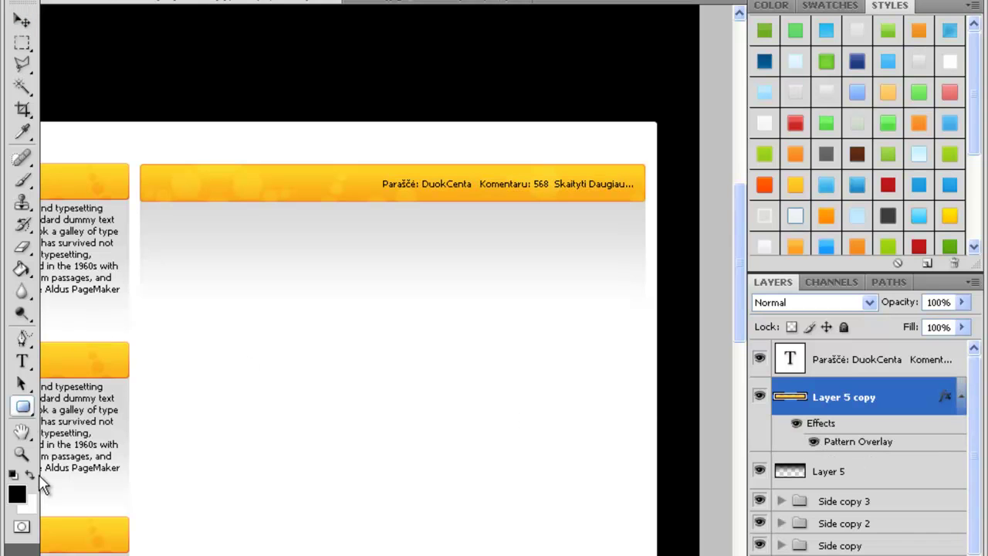
{"action": "left_click", "coordinate": [31, 474]}
{"action": "left_click", "coordinate": [927, 553]}
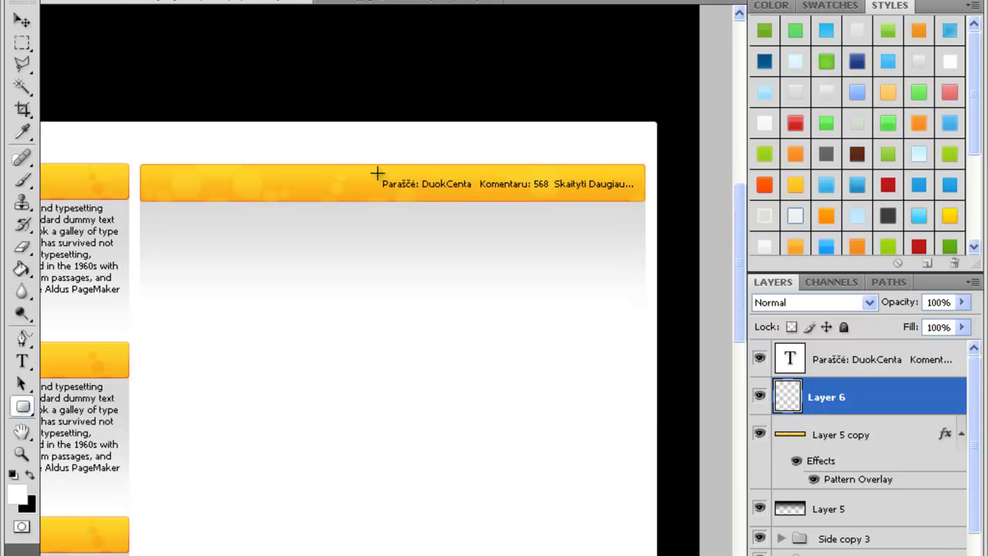
{"action": "left_click_drag", "start_coordinate": [402, 198], "coordinate": [640, 192]}
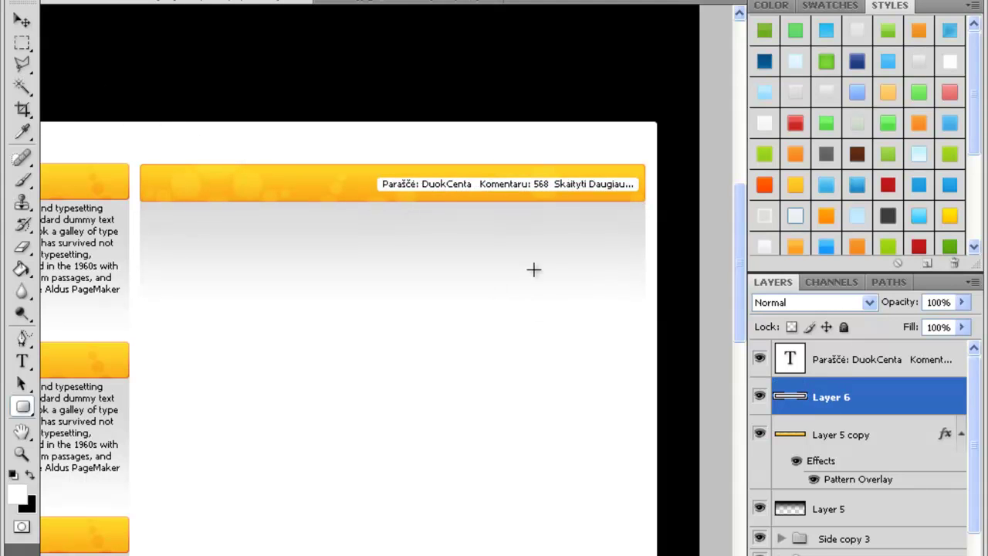
Correct the word "Paraščė" to "Parašė" in the header text line
{"action": "double_click", "coordinate": [784, 355]}
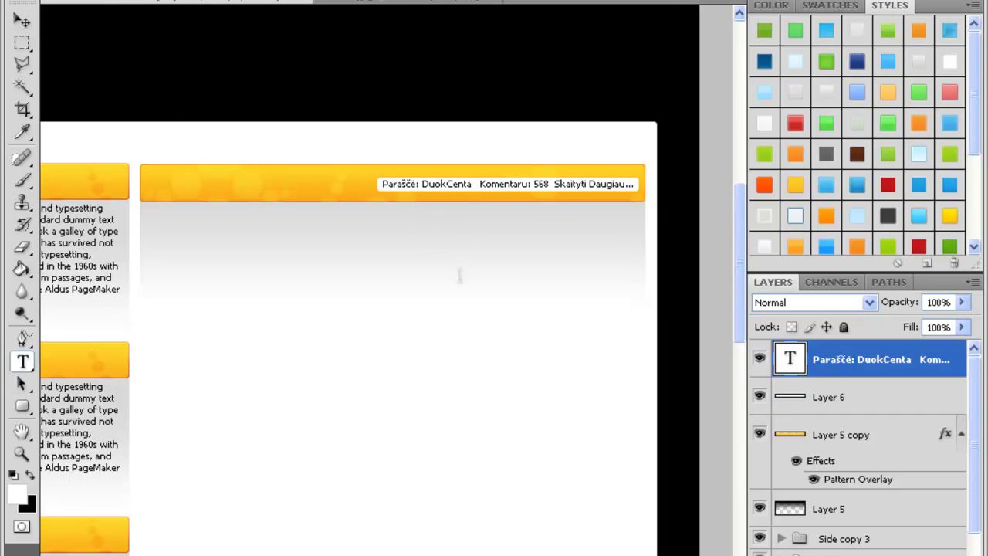
{"action": "left_click", "coordinate": [413, 188]}
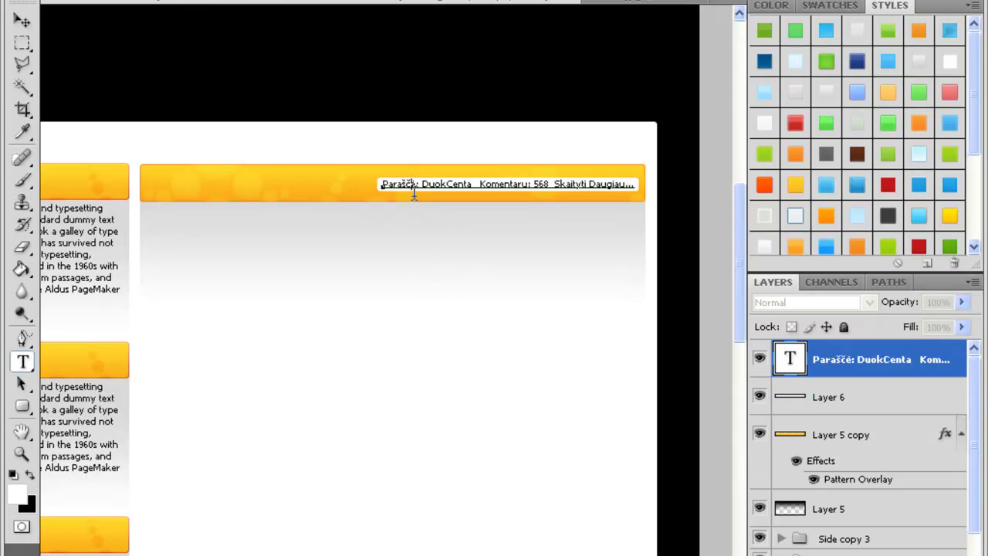
{"action": "left_click", "coordinate": [436, 233]}
{"action": "key", "text": "u"}
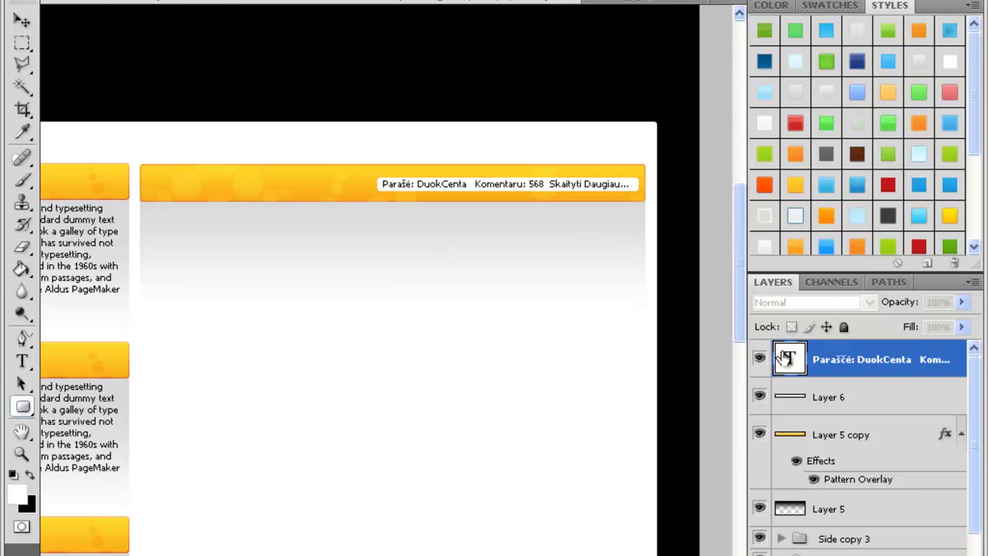
{"action": "left_click", "coordinate": [785, 358]}
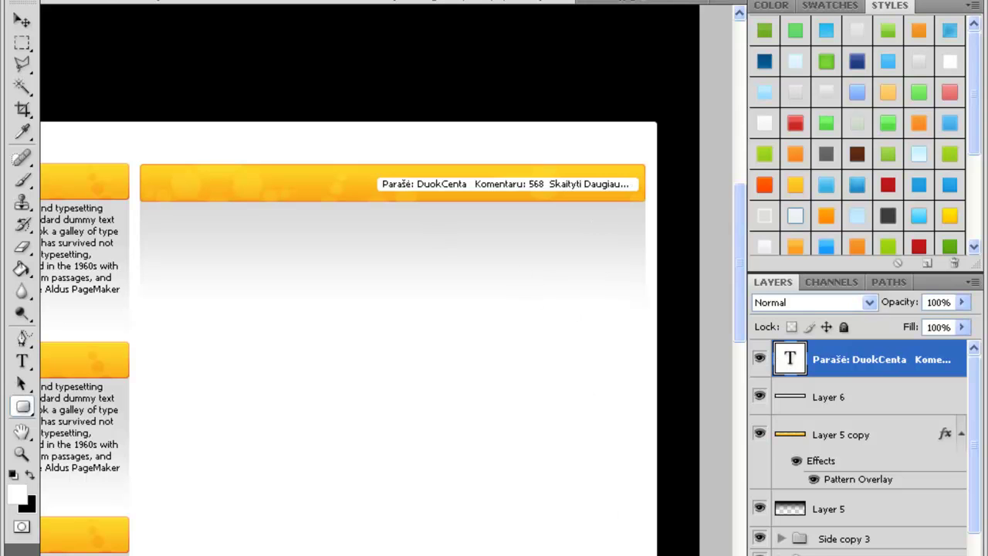
Copy the entire black-and-white violinist photo from its own document into the web layout as a new top layer
{"action": "scroll", "coordinate": [386, 309], "scroll_direction": "left", "scroll_amount": 3}
{"action": "scroll", "coordinate": [386, 308], "scroll_direction": "right", "scroll_amount": 2}
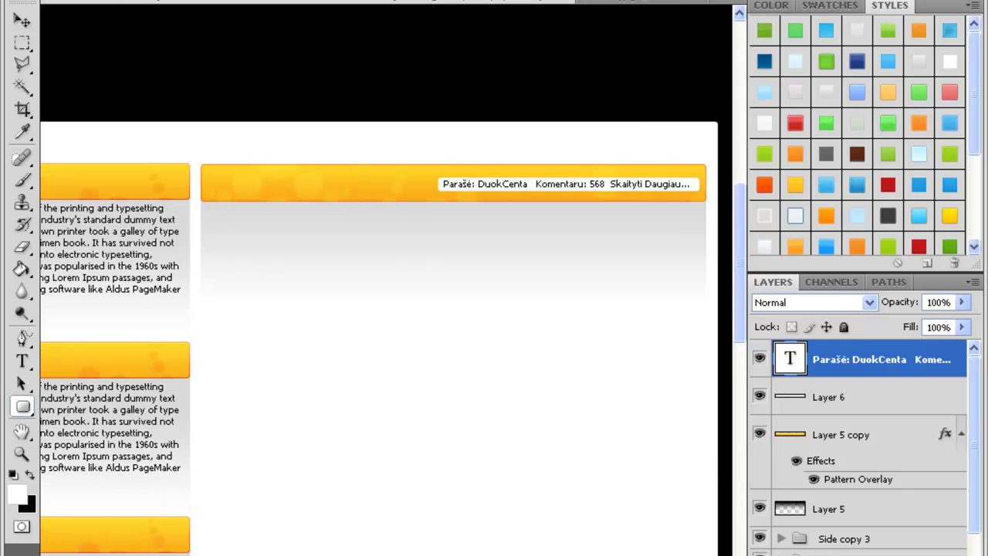
{"action": "scroll", "coordinate": [386, 359], "scroll_direction": "right", "scroll_amount": 3}
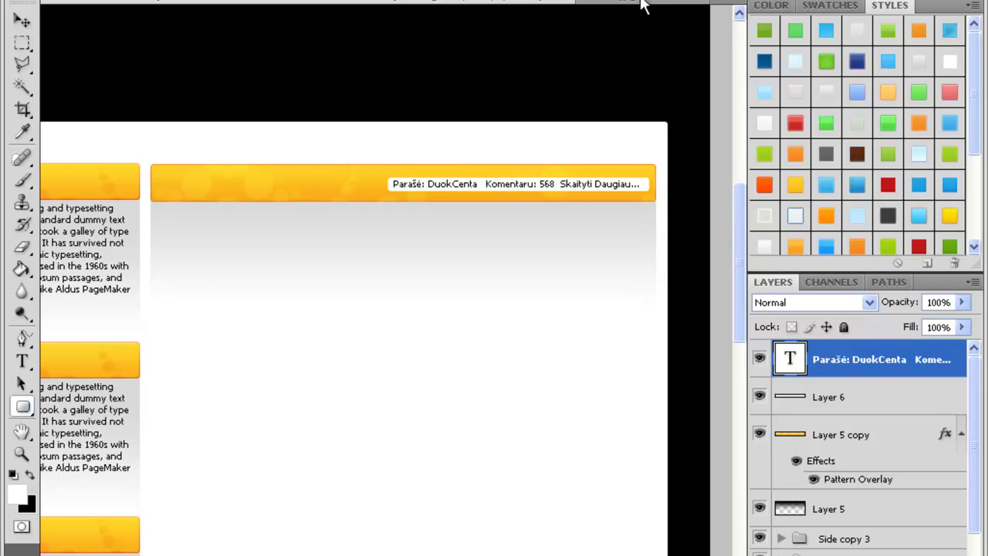
{"action": "key", "text": "ctrl+Tab"}
{"action": "left_click", "coordinate": [22, 21]}
{"action": "key", "text": "ctrl+a"}
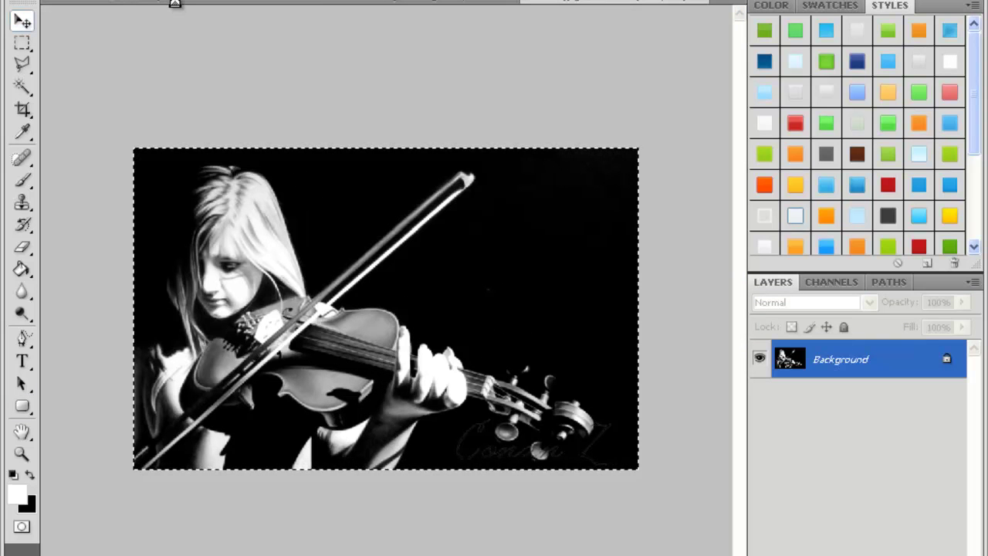
{"action": "left_click", "coordinate": [177, 3]}
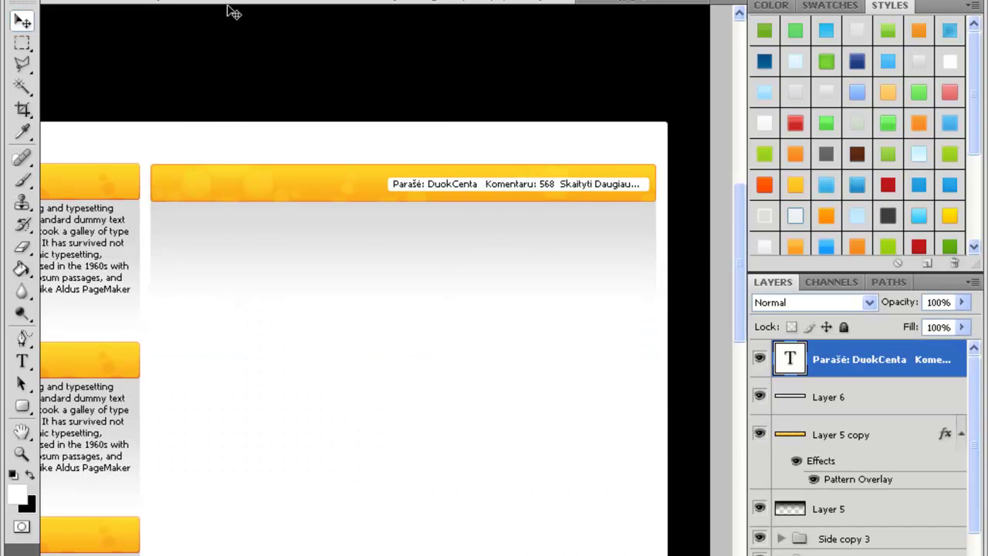
{"action": "left_click_drag", "start_coordinate": [232, 11], "coordinate": [274, 373]}
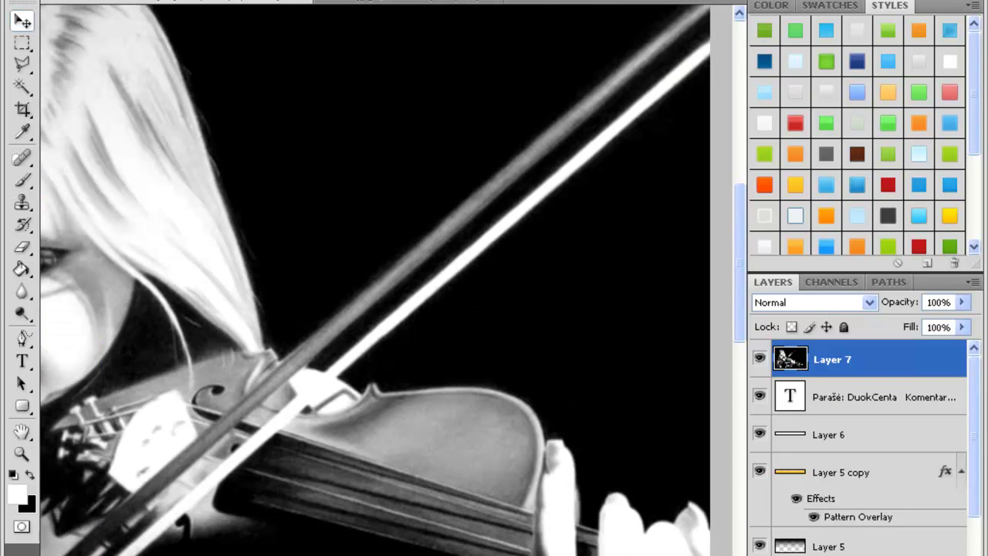
{"action": "key", "text": "ctrl+minus"}
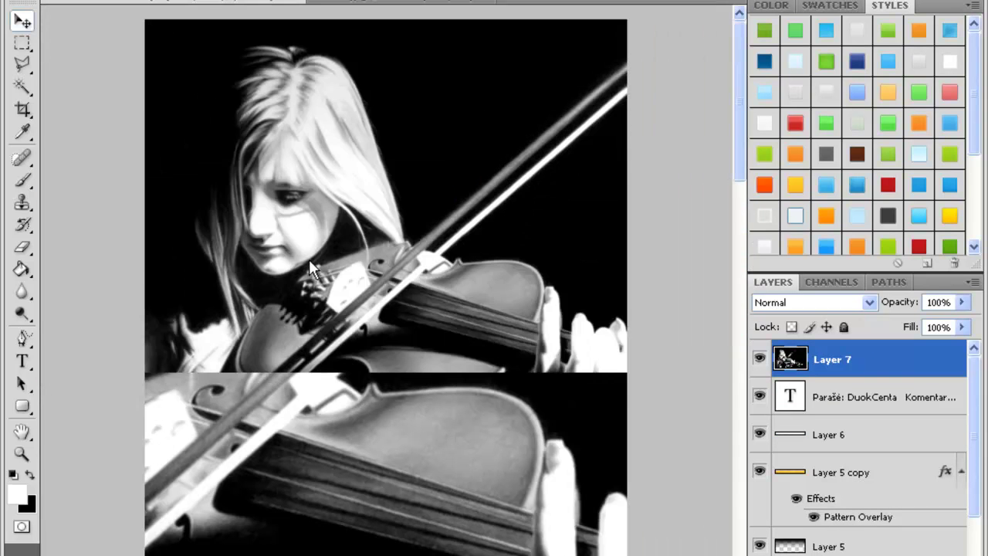
Scale the violinist picture to about 12.6% width and 16.1% height, placing it beneath the wide orange header
{"action": "key", "text": "ctrl+t"}
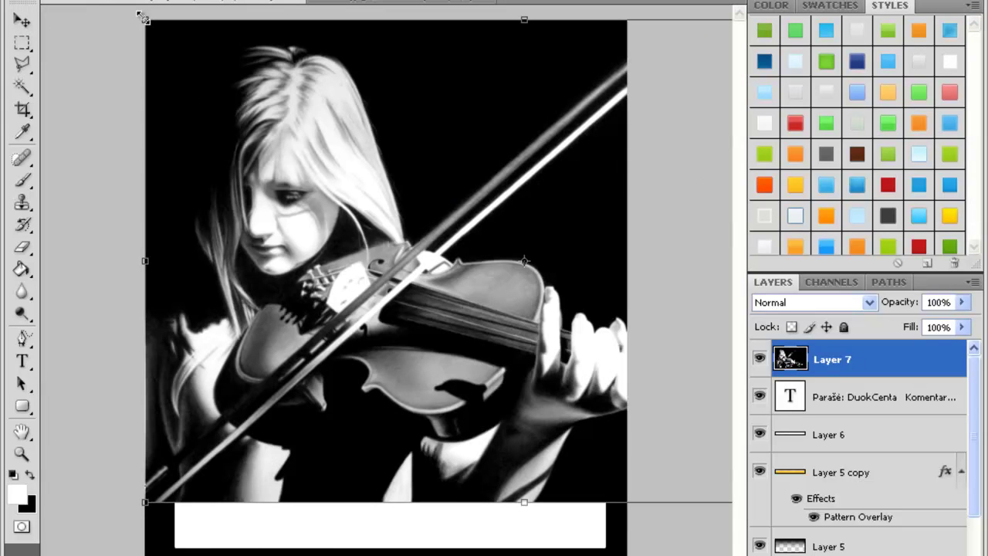
{"action": "left_click_drag", "start_coordinate": [143, 17], "coordinate": [404, 246]}
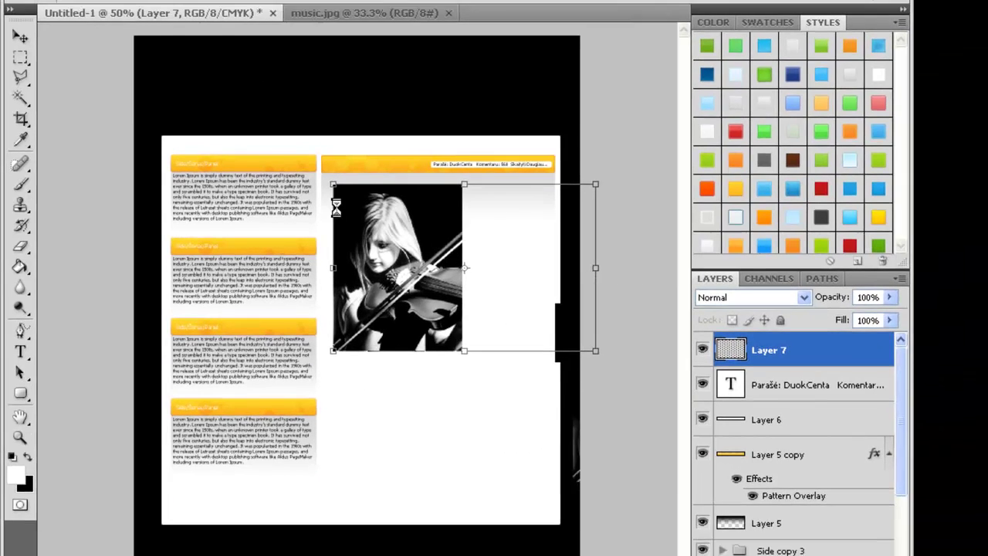
{"action": "left_click_drag", "start_coordinate": [302, 201], "coordinate": [425, 247]}
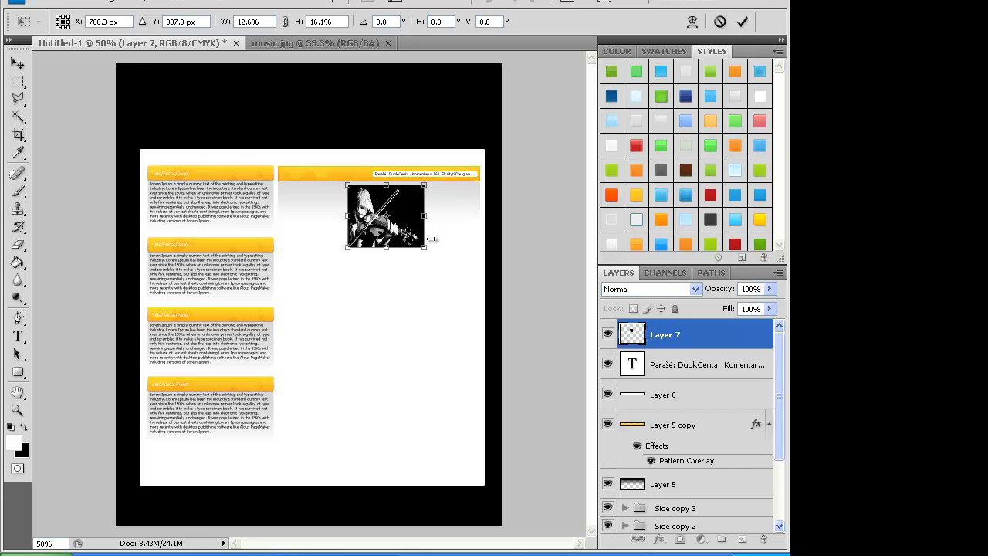
{"action": "key", "text": "Return"}
Move the violinist picture to the left end of the content area, just under the wide orange header
{"action": "left_click", "coordinate": [438, 3]}
{"action": "left_click", "coordinate": [450, 38]}
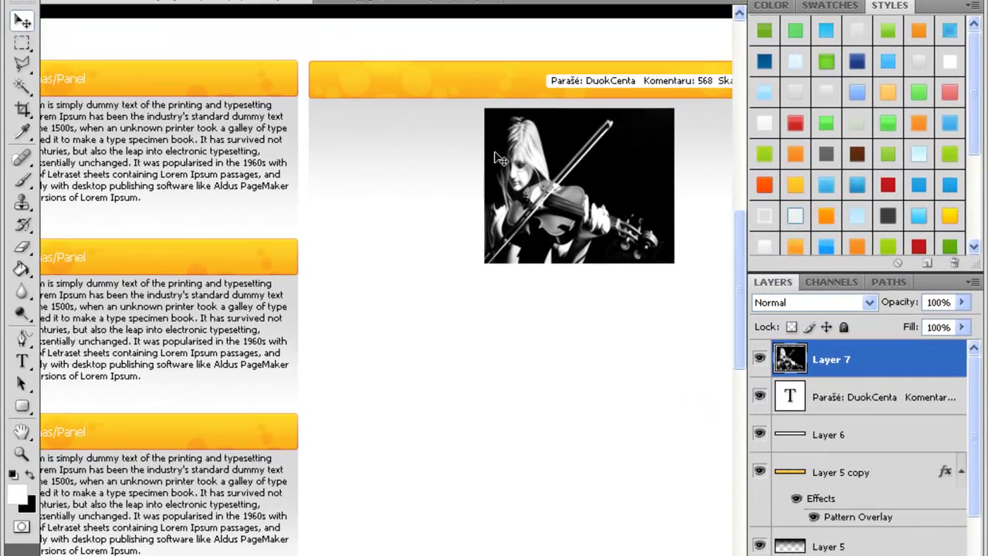
{"action": "left_click_drag", "start_coordinate": [500, 158], "coordinate": [407, 159]}
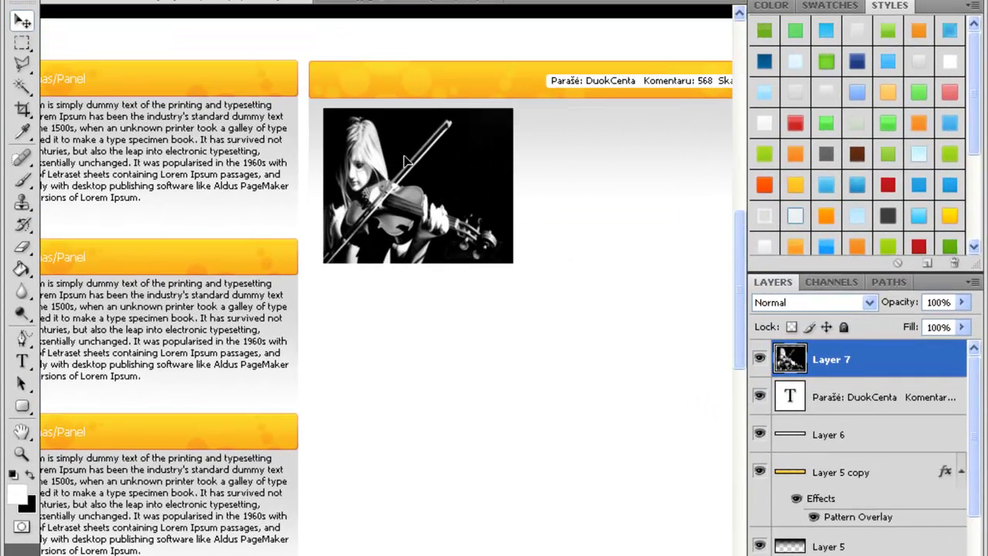
{"action": "left_click_drag", "start_coordinate": [402, 160], "coordinate": [393, 152]}
{"action": "left_click_drag", "start_coordinate": [393, 150], "coordinate": [389, 152]}
{"action": "left_click_drag", "start_coordinate": [438, 223], "coordinate": [441, 222]}
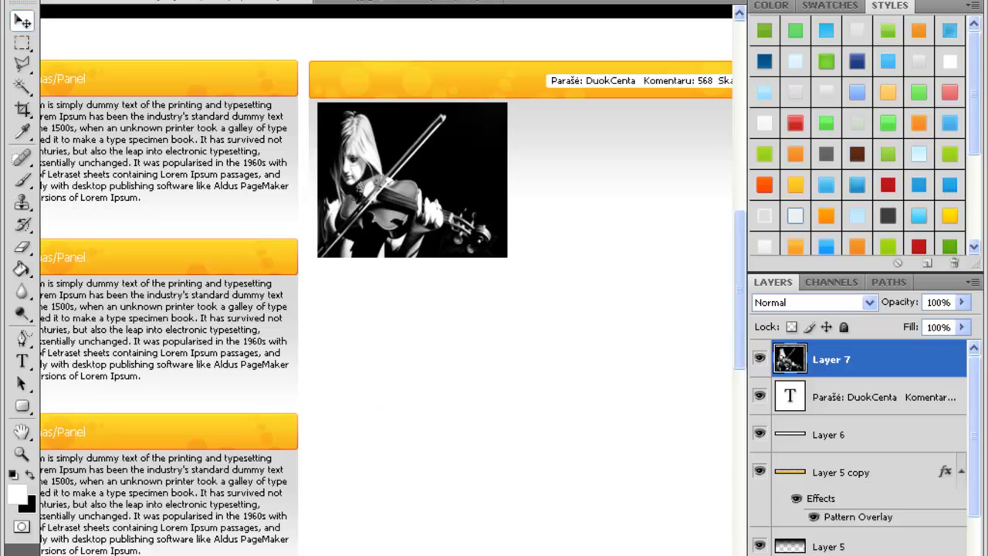
Switch to the lipsum.com page in the browser and copy both paragraphs under "Where does it come from?"
{"action": "key", "text": "alt+Tab"}
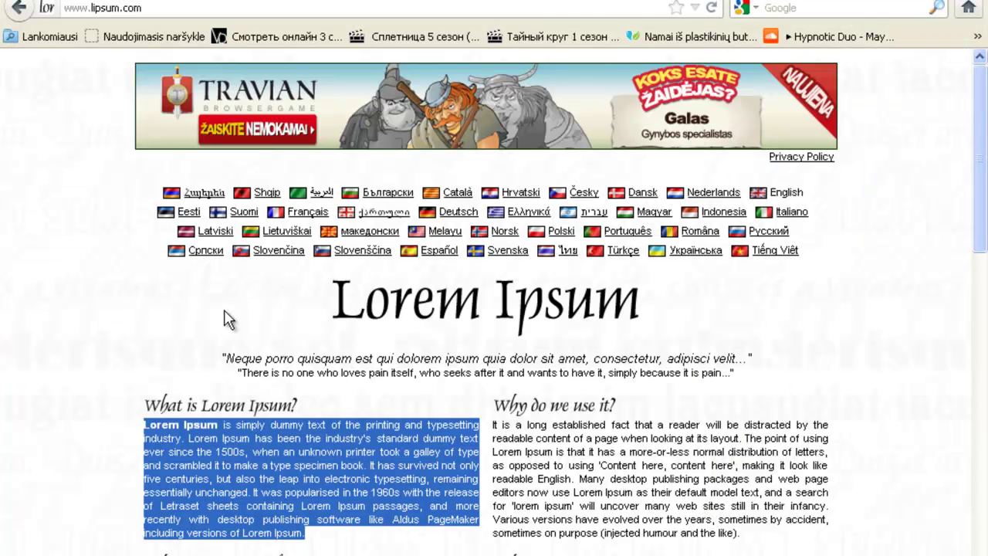
{"action": "left_click", "coordinate": [399, 498]}
{"action": "scroll", "coordinate": [399, 498], "scroll_direction": "down", "scroll_amount": 10}
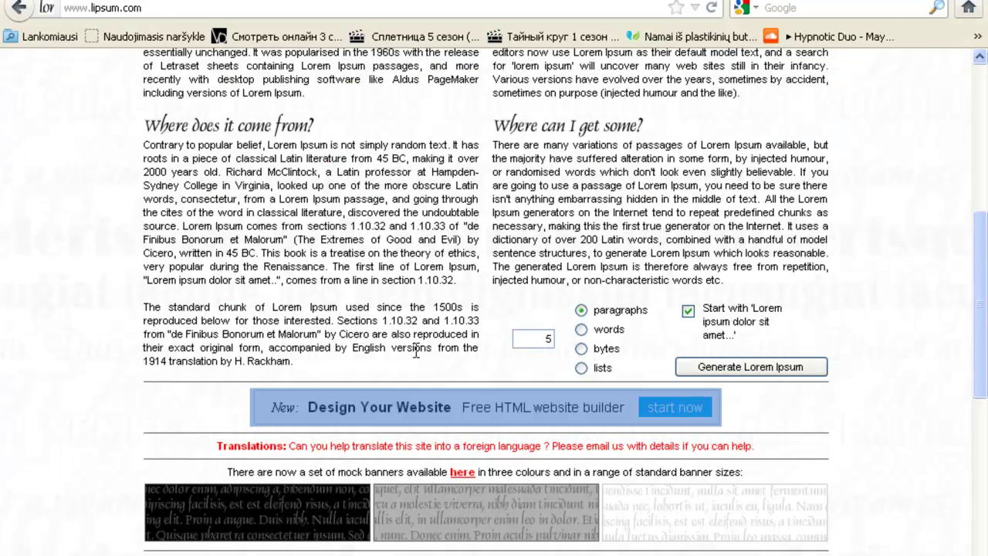
{"action": "left_click_drag", "start_coordinate": [295, 361], "coordinate": [270, 361]}
{"action": "left_click_drag", "start_coordinate": [150, 151], "coordinate": [359, 303]}
{"action": "left_click_drag", "start_coordinate": [295, 363], "coordinate": [145, 147]}
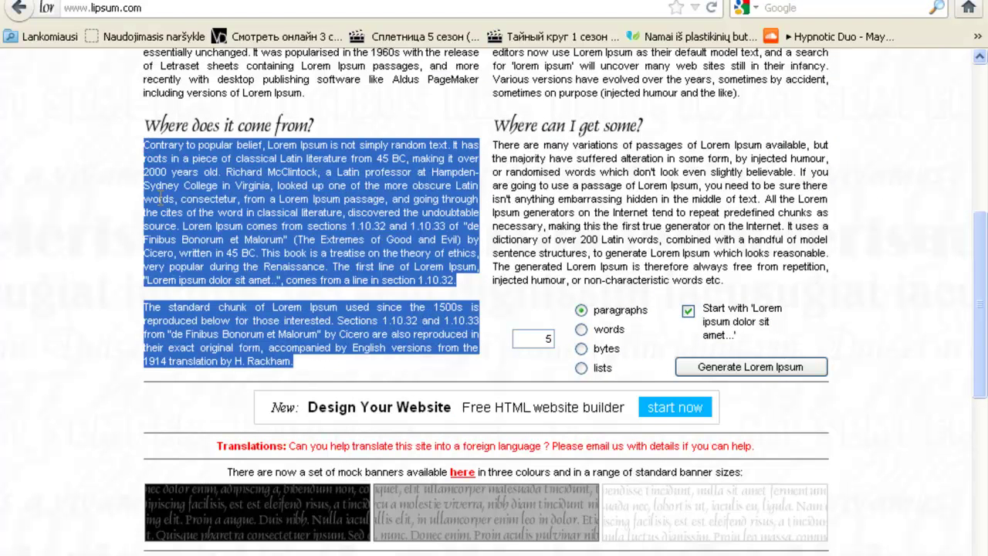
Return to Photoshop and paste the copied paragraphs as a new text layer starting beside the picture's upper right corner
{"action": "key", "text": "alt+Tab"}
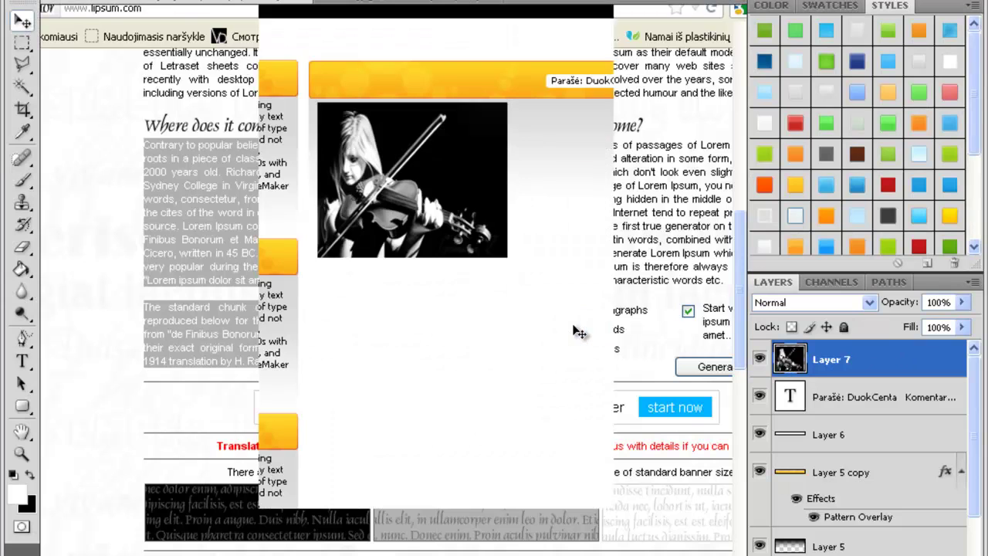
{"action": "left_click", "coordinate": [23, 360]}
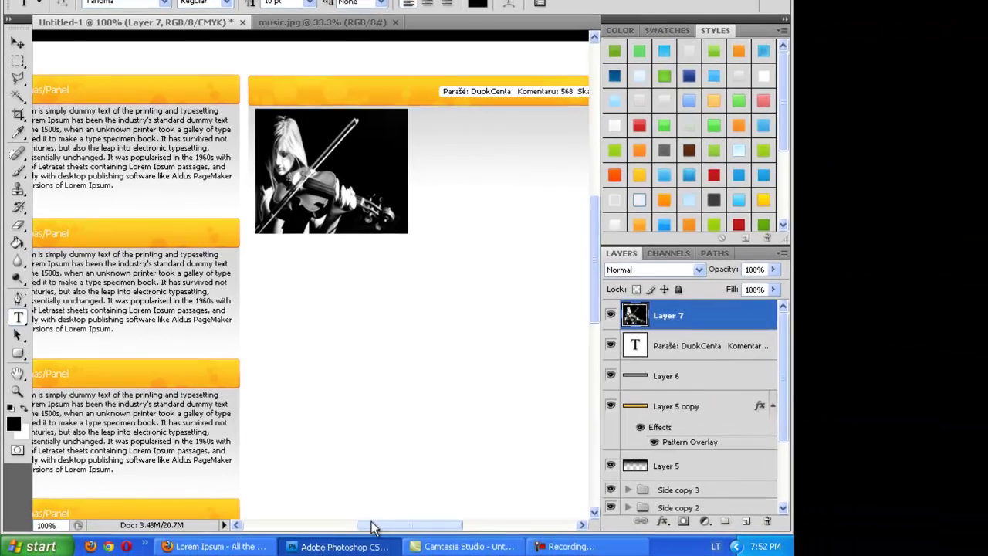
{"action": "left_click_drag", "start_coordinate": [371, 522], "coordinate": [377, 522]}
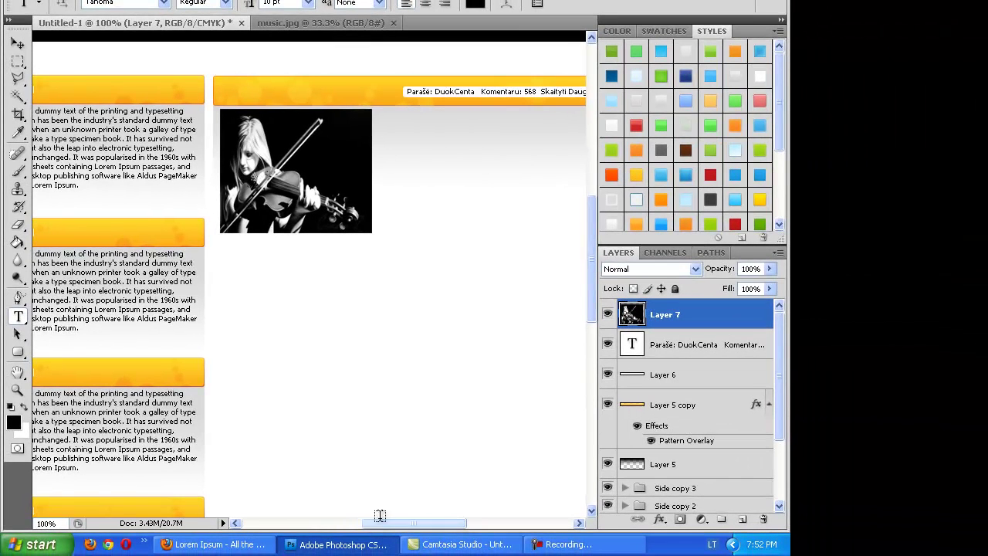
{"action": "left_click", "coordinate": [375, 113]}
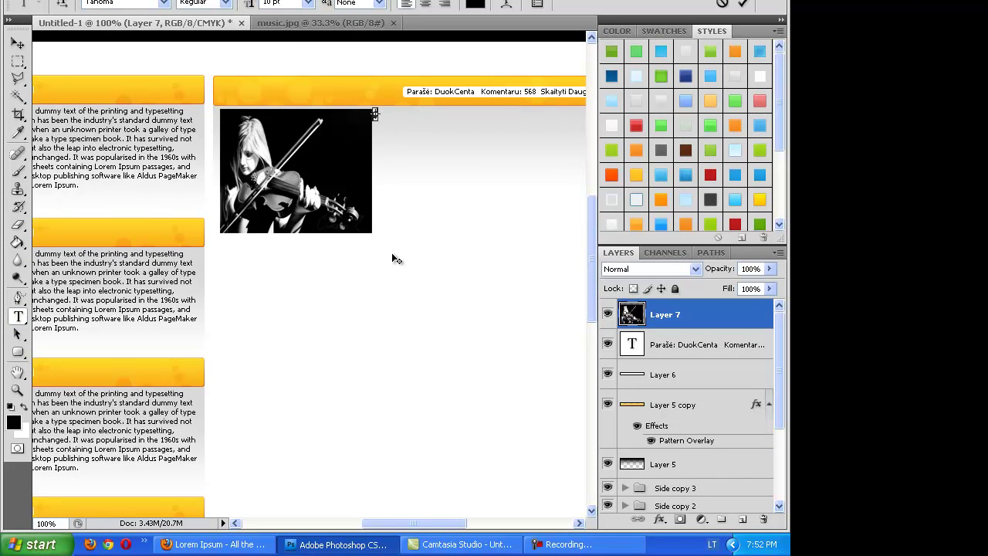
{"action": "key", "text": "ctrl+v"}
Insert line breaks through the pasted first paragraph so that every line fits within the width of the orange header
{"action": "left_click_drag", "start_coordinate": [401, 527], "coordinate": [414, 531]}
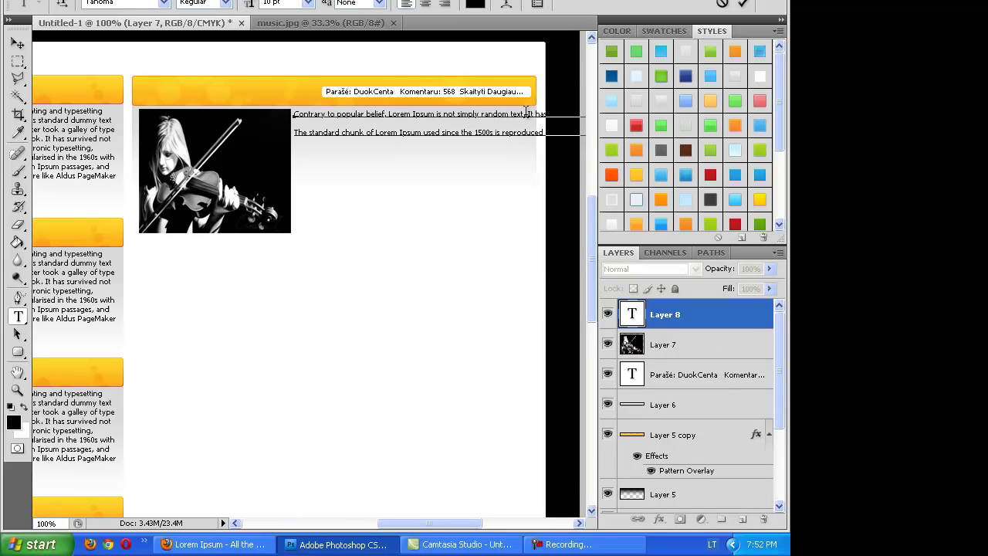
{"action": "left_click", "coordinate": [527, 112]}
{"action": "key", "text": "Return"}
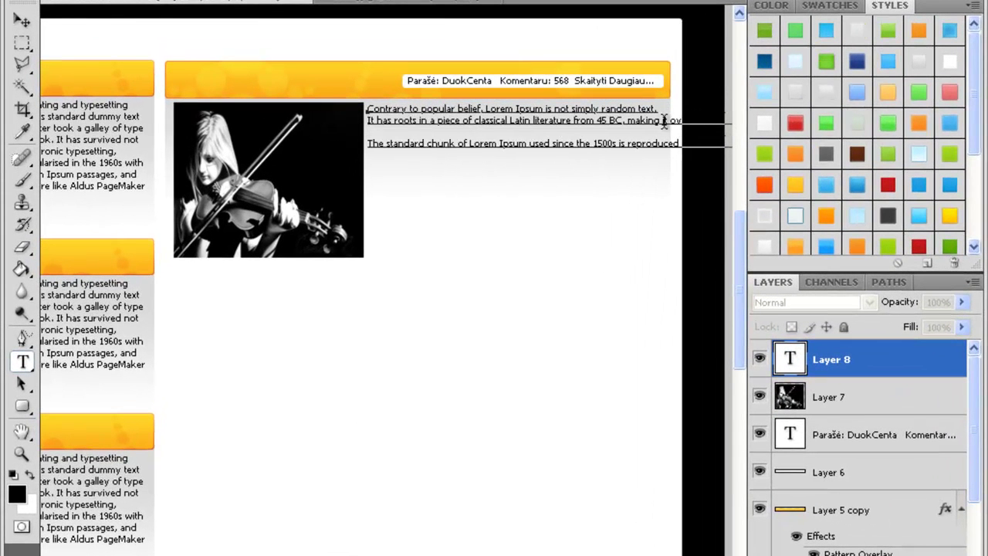
{"action": "key", "text": "Return"}
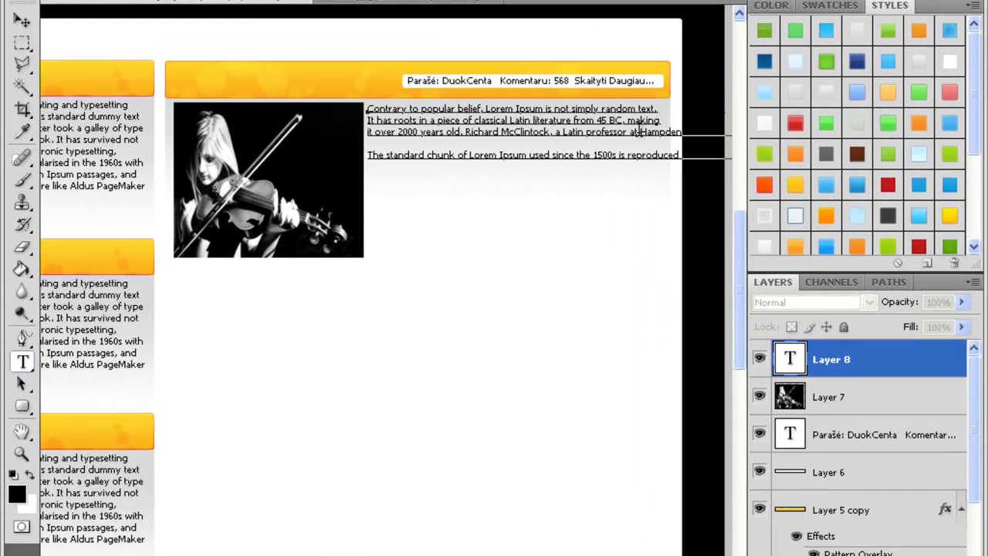
{"action": "key", "text": "Return"}
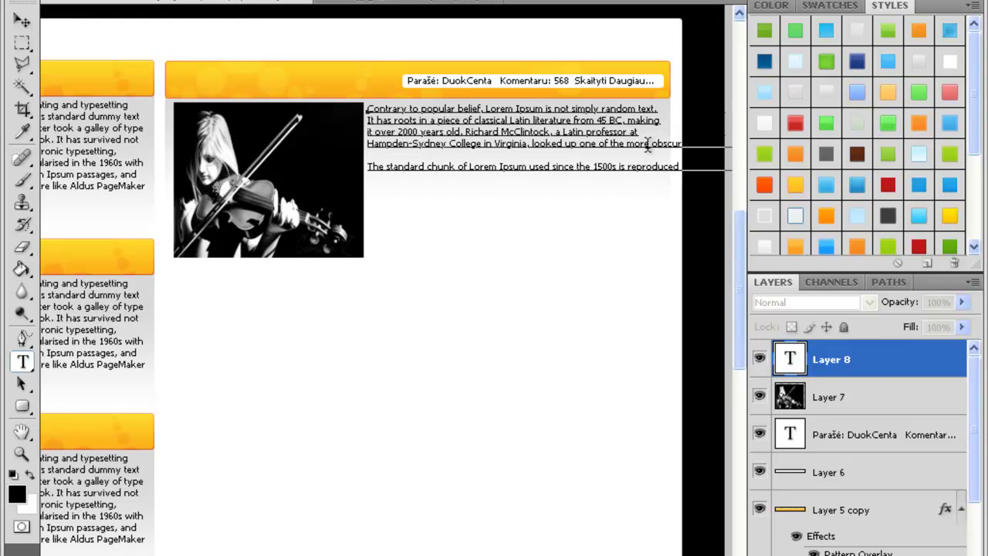
{"action": "left_click", "coordinate": [652, 145]}
{"action": "key", "text": "Return"}
{"action": "left_click_drag", "start_coordinate": [648, 157], "coordinate": [647, 201]}
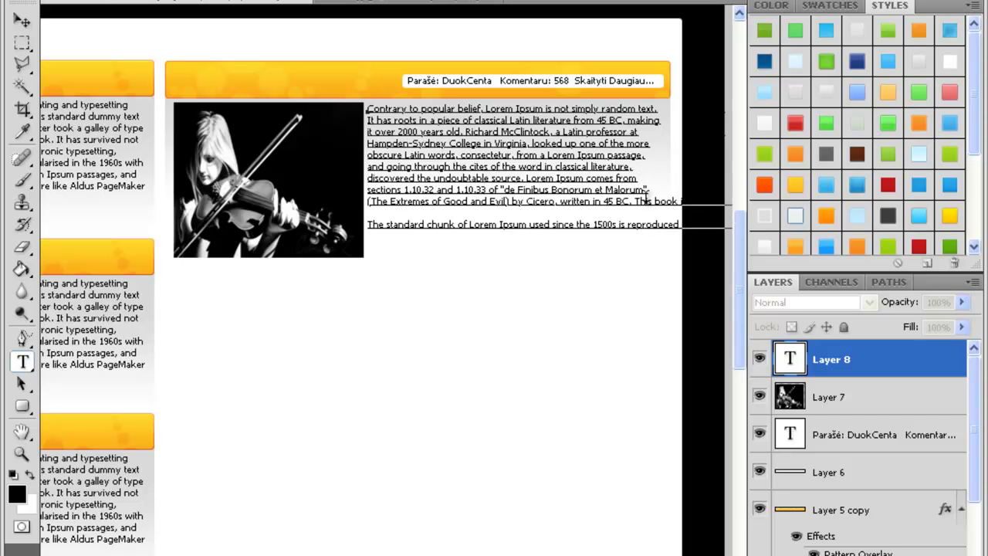
{"action": "left_click_drag", "start_coordinate": [631, 244], "coordinate": [635, 202]}
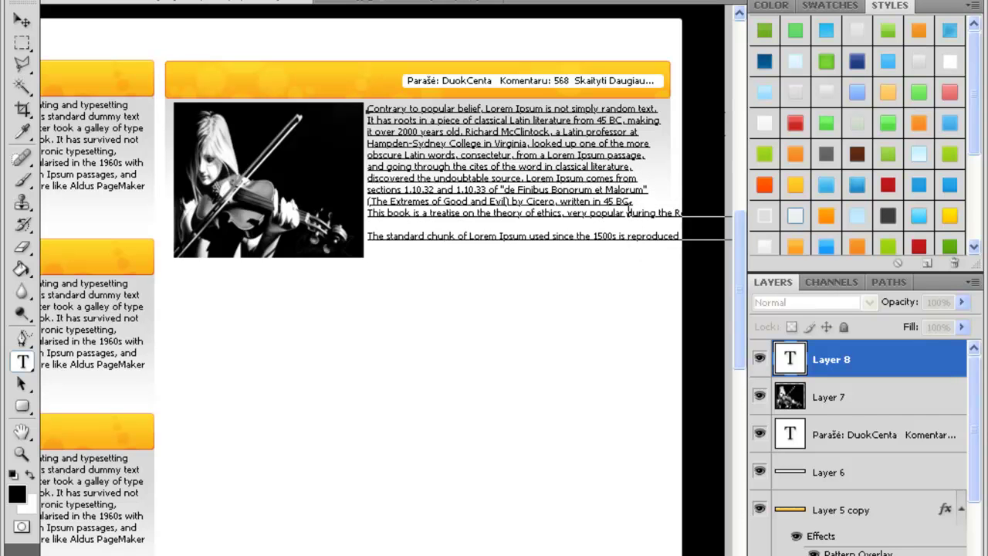
{"action": "left_click_drag", "start_coordinate": [625, 247], "coordinate": [639, 224]}
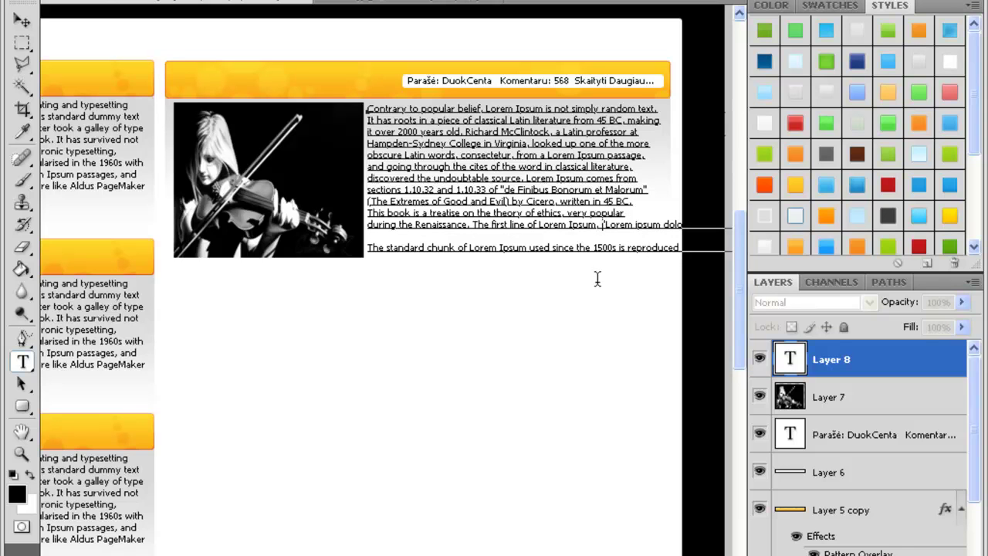
{"action": "left_click_drag", "start_coordinate": [596, 279], "coordinate": [612, 230]}
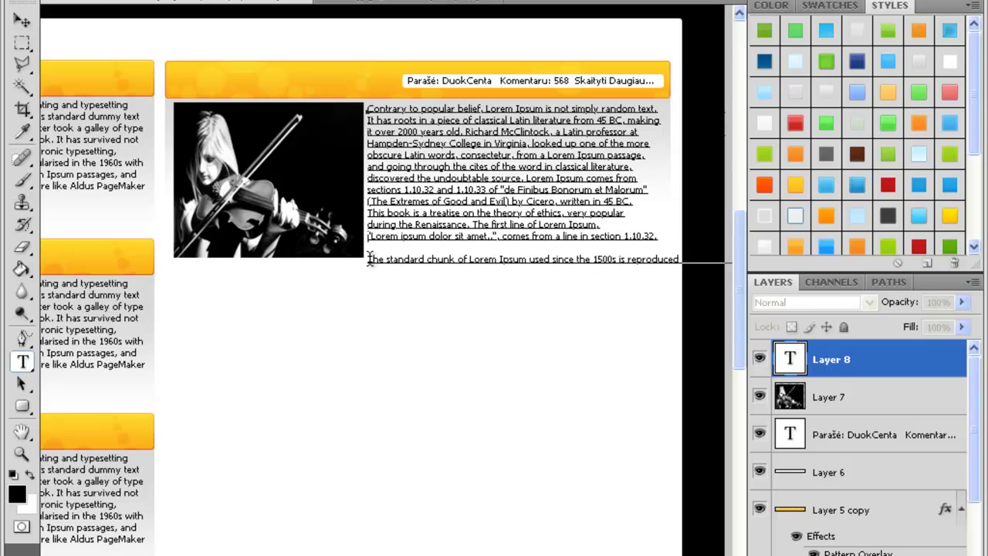
Remove the blank line between the paragraphs and trim the second one to end at "is reprodu.", committing the text
{"action": "key", "text": "BackSpace"}
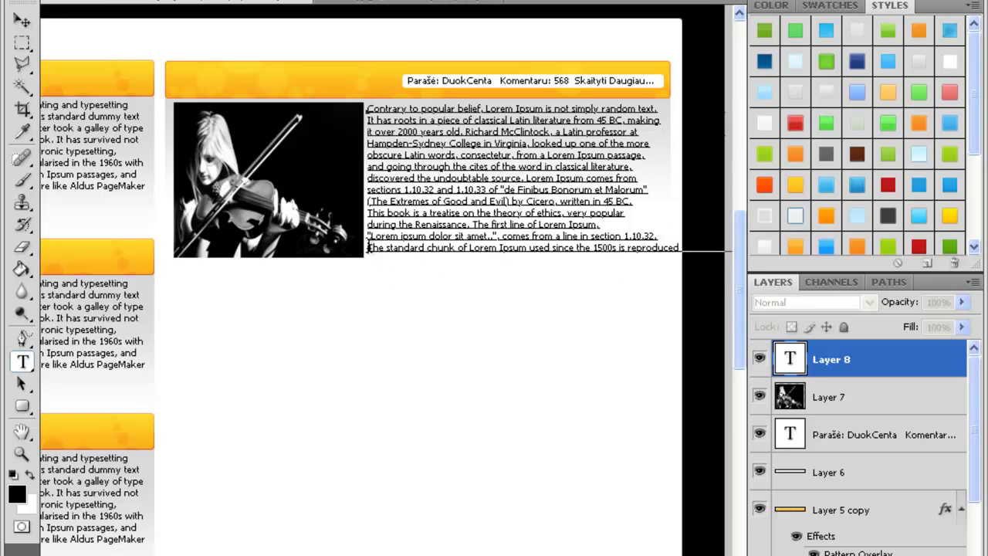
{"action": "left_click_drag", "start_coordinate": [679, 247], "coordinate": [914, 249]}
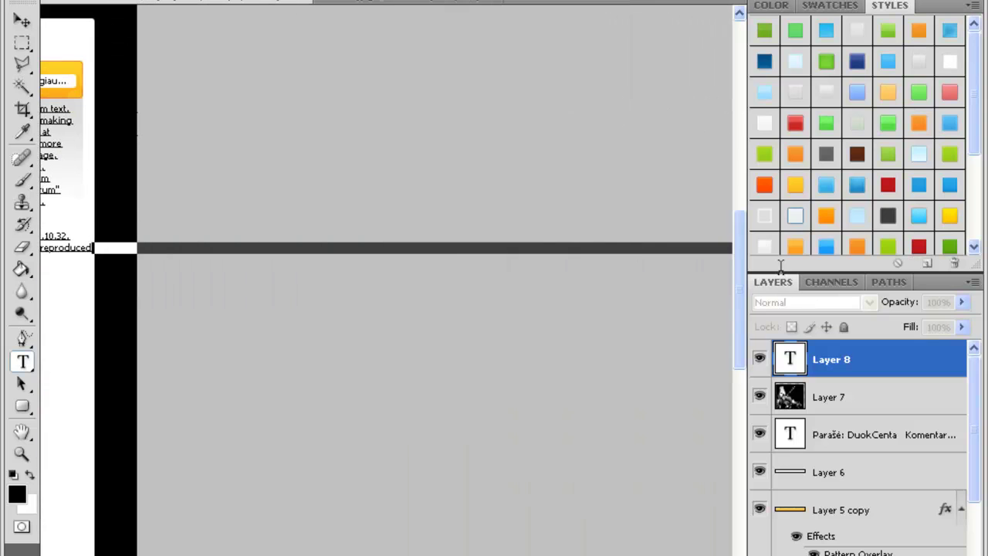
{"action": "key", "text": "BackSpace"}
{"action": "scroll", "coordinate": [612, 369], "scroll_direction": "left", "scroll_amount": 10}
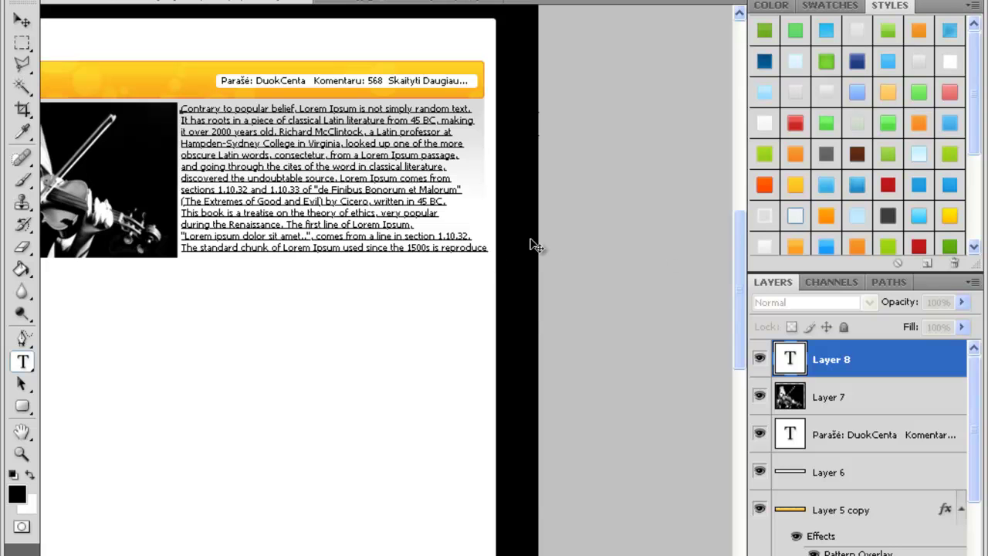
{"action": "left_click_drag", "start_coordinate": [483, 246], "coordinate": [171, 108]}
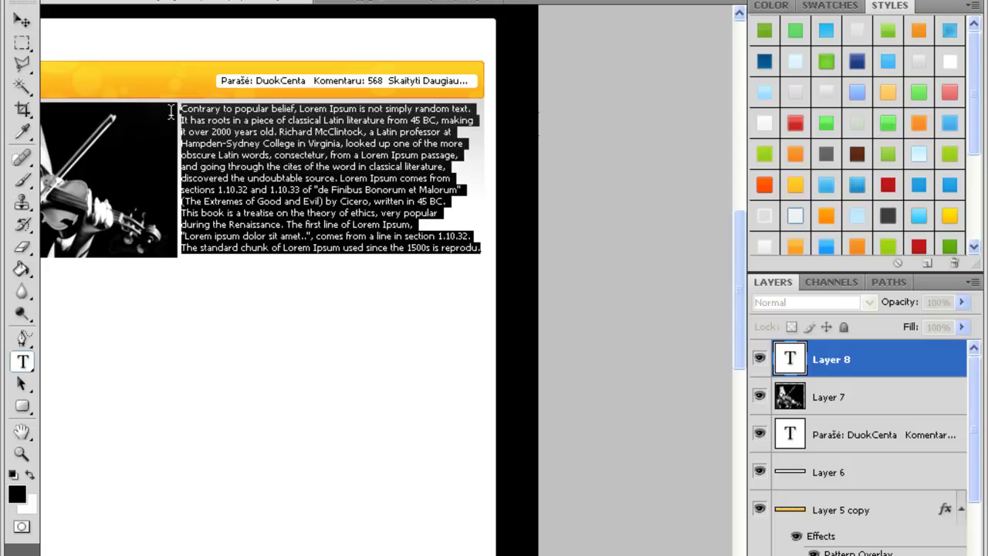
{"action": "left_click", "coordinate": [791, 360]}
{"action": "left_click", "coordinate": [22, 20]}
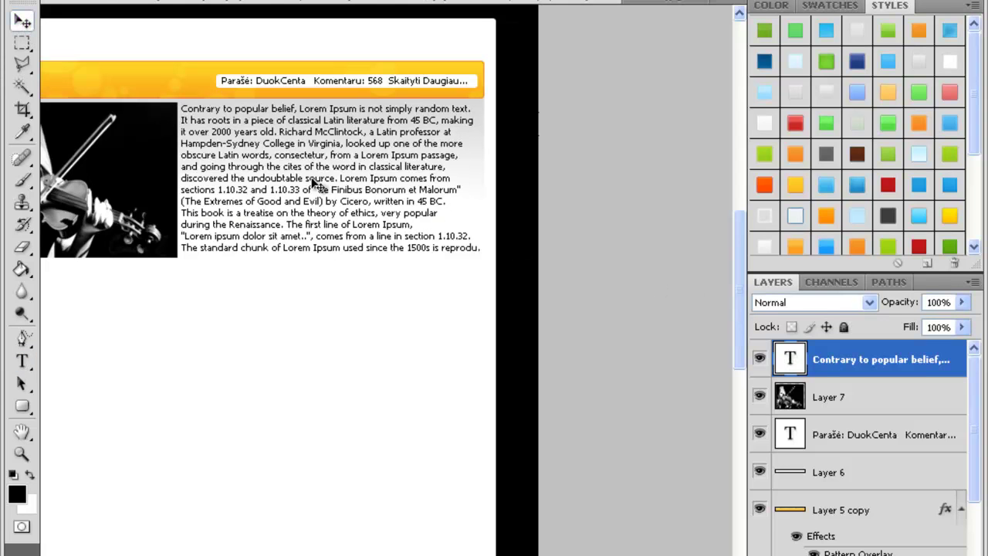
{"action": "left_click_drag", "start_coordinate": [309, 181], "coordinate": [311, 181]}
Reduce the height of the violinist picture on Layer 7 slightly so its lower edge lines up with the last text line
{"action": "left_click", "coordinate": [798, 400]}
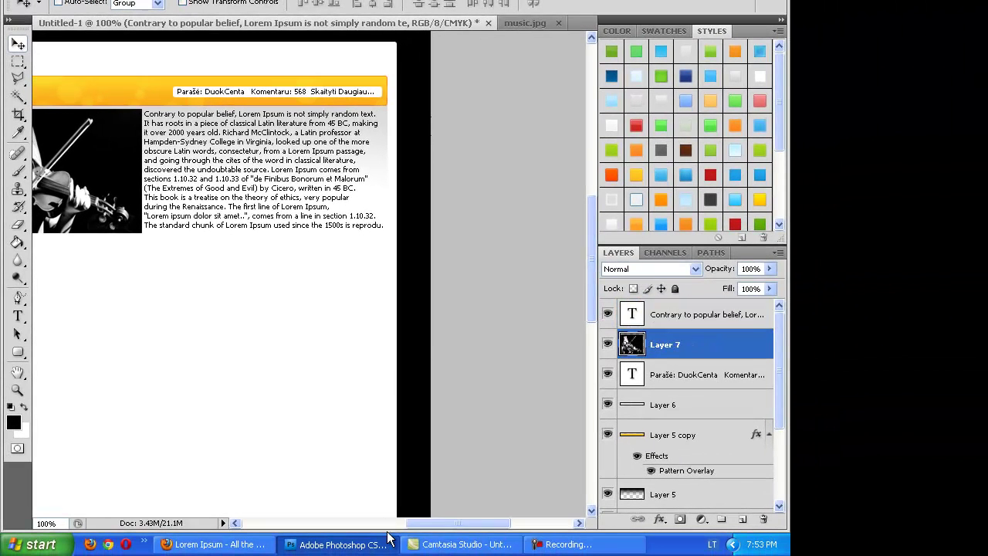
{"action": "left_click_drag", "start_coordinate": [434, 525], "coordinate": [399, 525]}
{"action": "key", "text": "ctrl+t"}
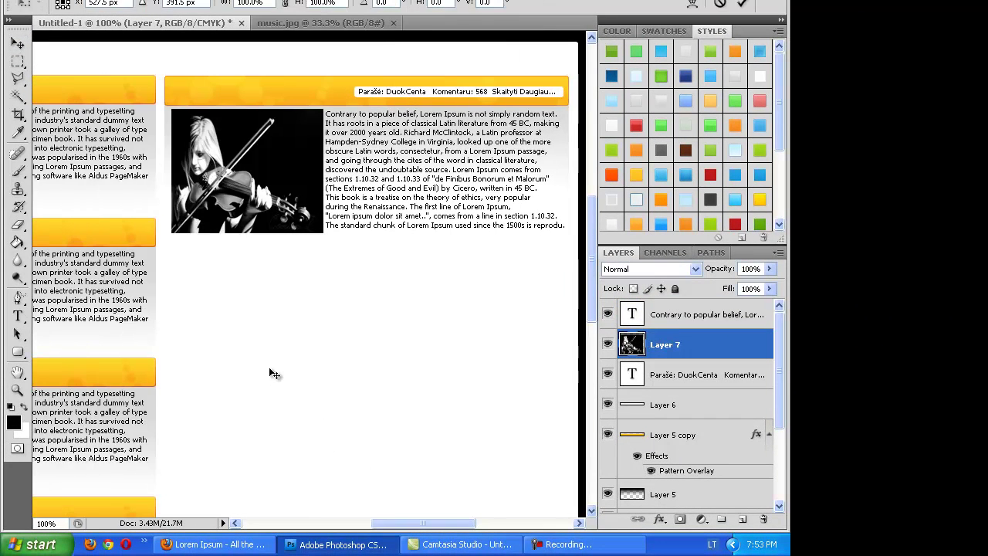
{"action": "left_click_drag", "start_coordinate": [251, 237], "coordinate": [250, 233]}
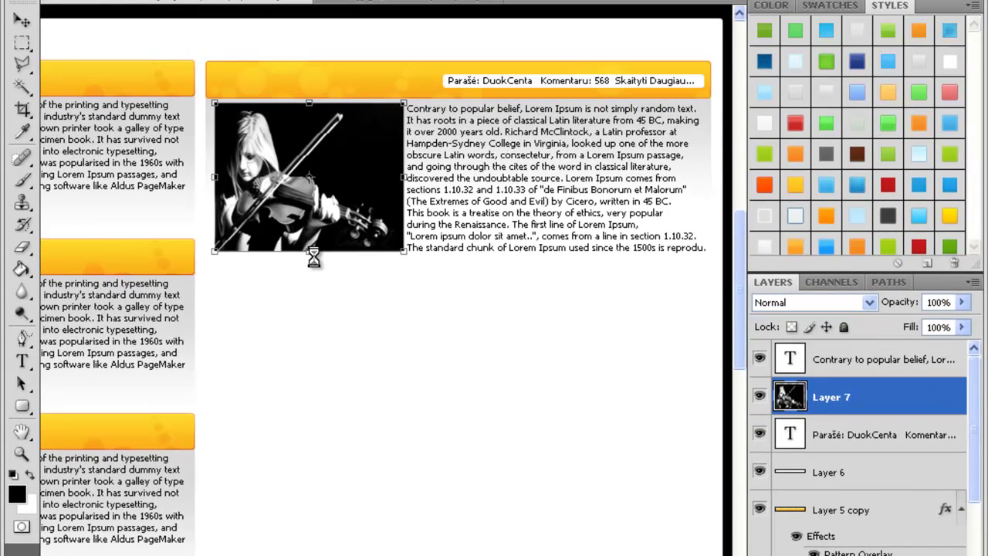
{"action": "key", "text": "Return"}
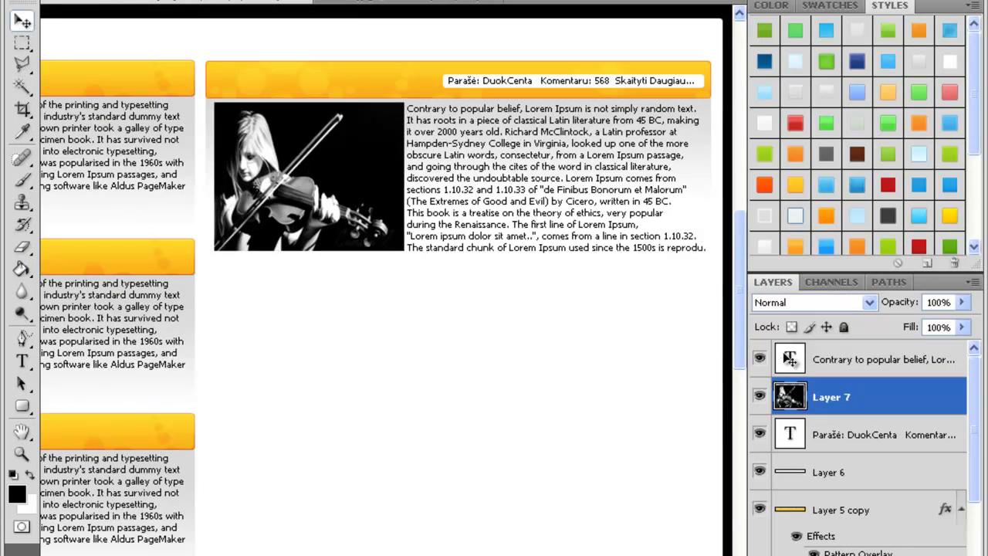
Duplicate the article text layer and place the copy in the empty area below the picture
{"action": "left_click", "coordinate": [789, 359]}
{"action": "key", "text": "ctrl+j"}
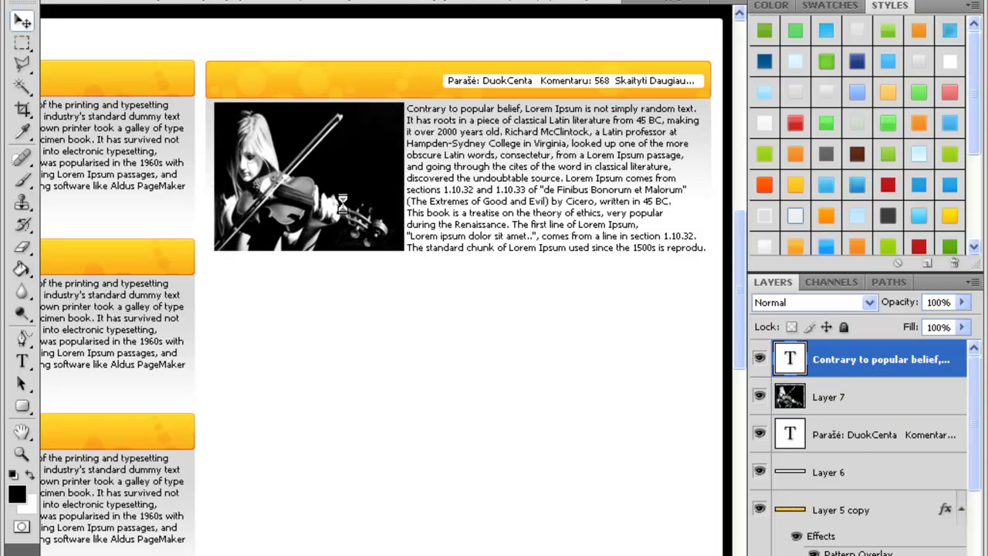
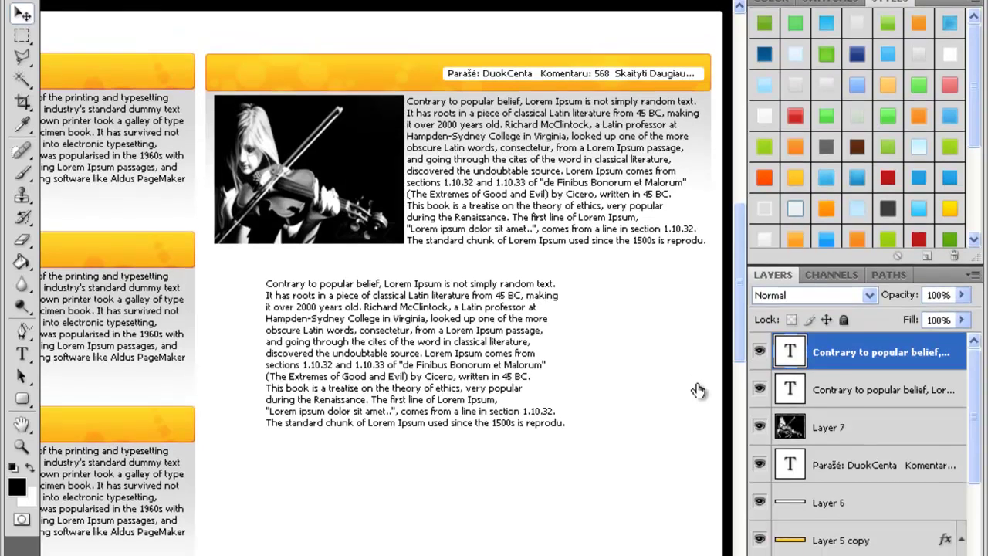
{"action": "double_click", "coordinate": [774, 358]}
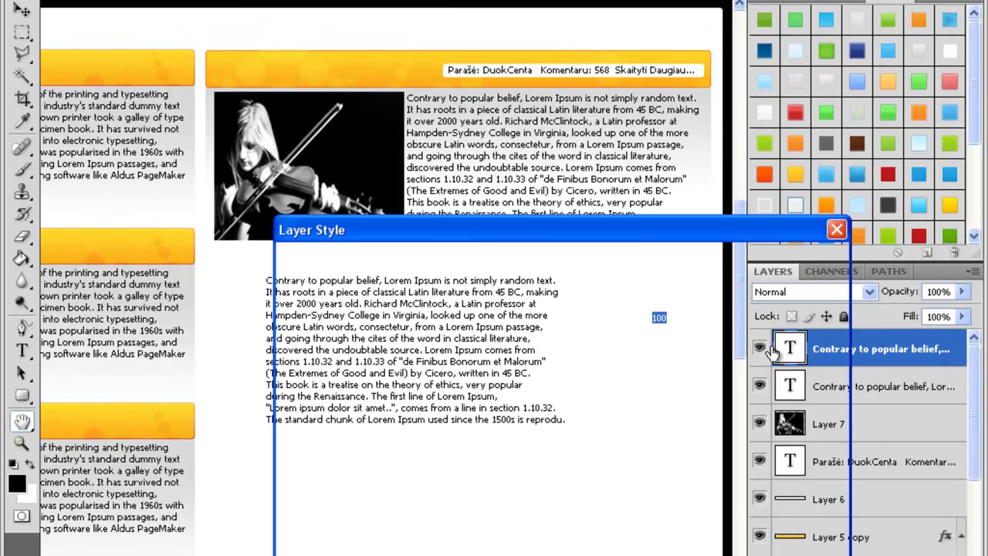
{"action": "left_click", "coordinate": [798, 319]}
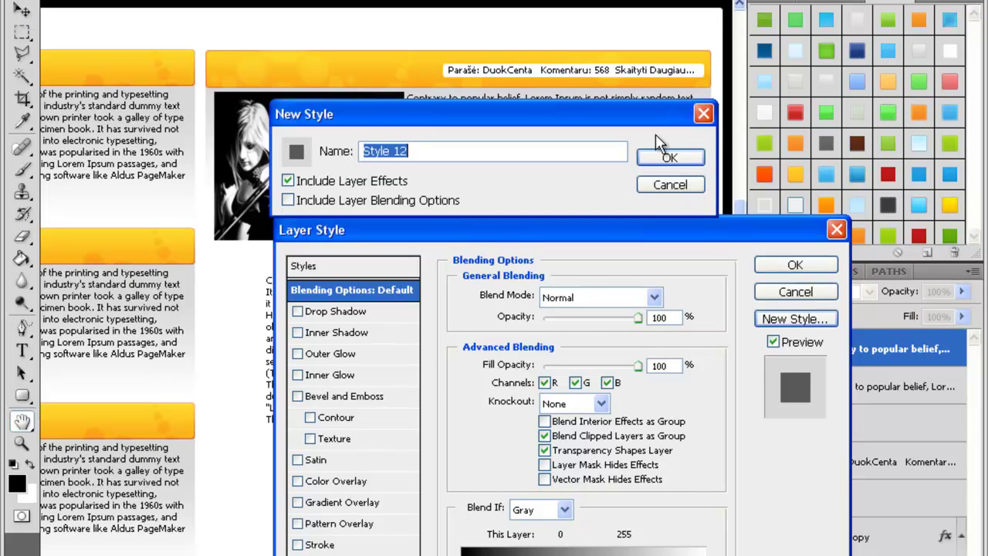
{"action": "key", "text": "Escape"}
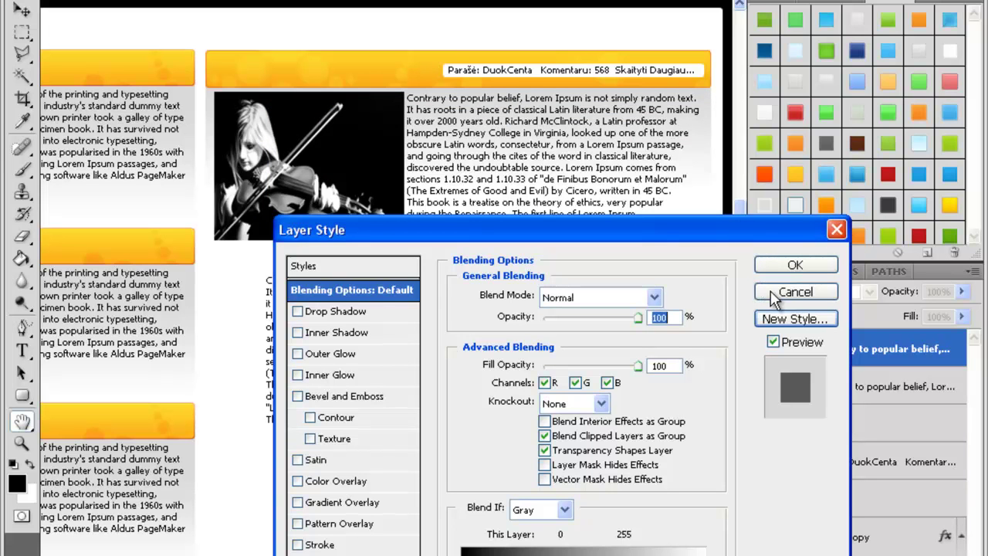
{"action": "left_click_drag", "start_coordinate": [774, 290], "coordinate": [799, 289]}
{"action": "scroll", "coordinate": [781, 296], "scroll_direction": "down", "scroll_amount": 1}
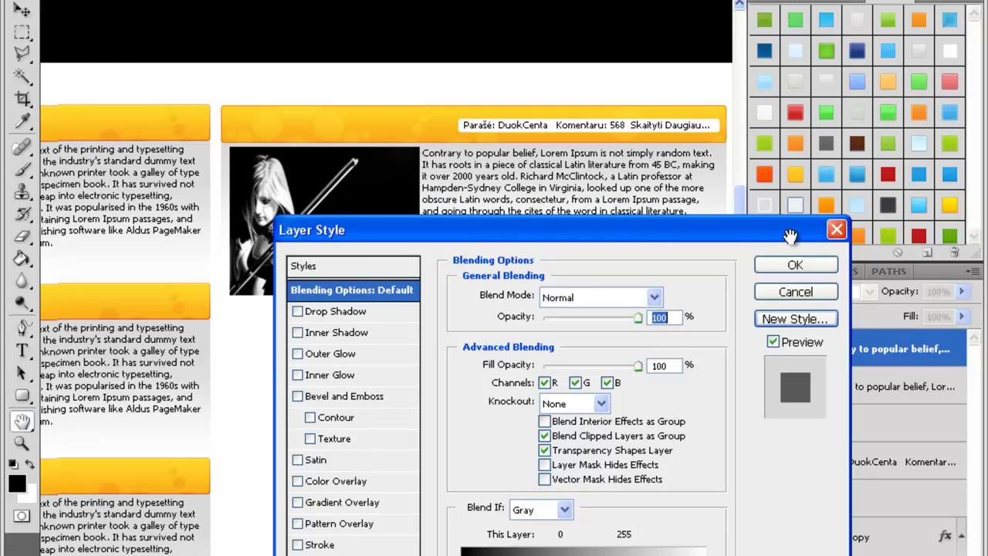
{"action": "key", "text": "Escape"}
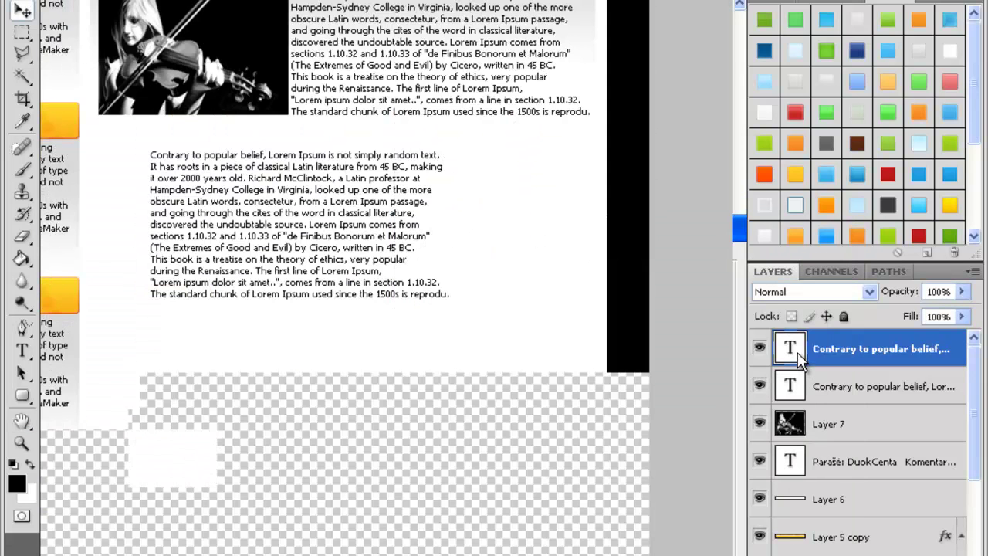
{"action": "left_click", "coordinate": [811, 292]}
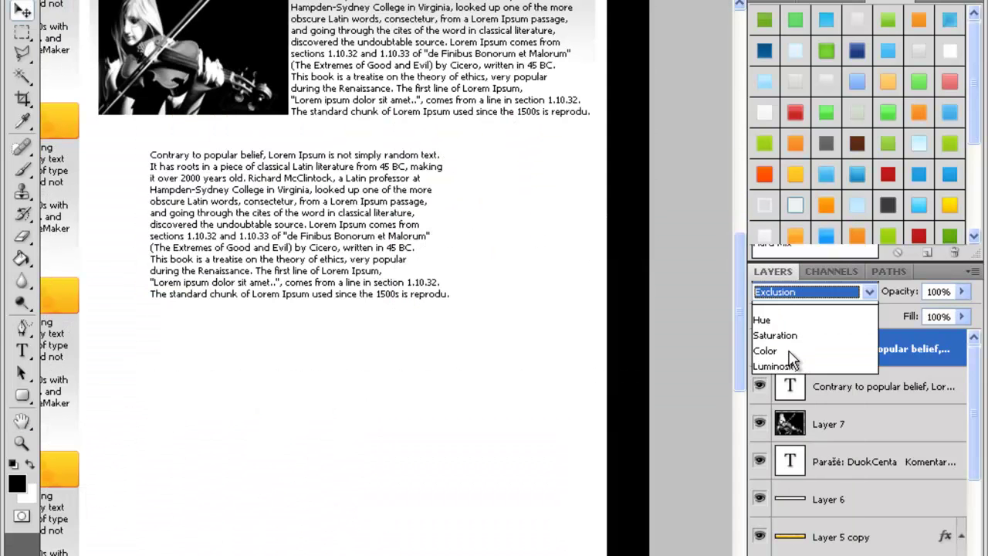
{"action": "left_click", "coordinate": [907, 338]}
{"action": "left_click", "coordinate": [923, 349]}
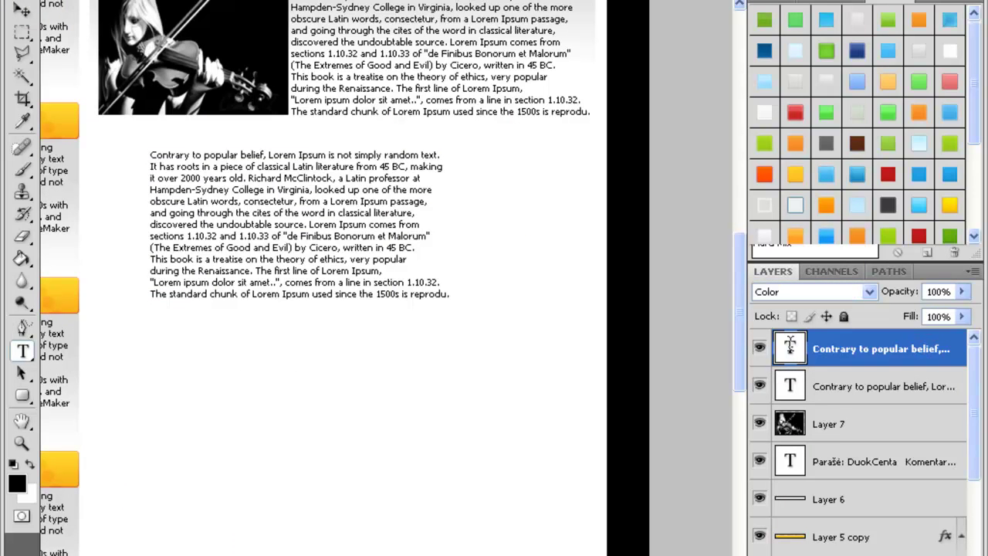
Move the duplicated article text up and slightly left so it sits closer beneath the violinist picture
{"action": "double_click", "coordinate": [789, 345]}
{"action": "double_click", "coordinate": [789, 345]}
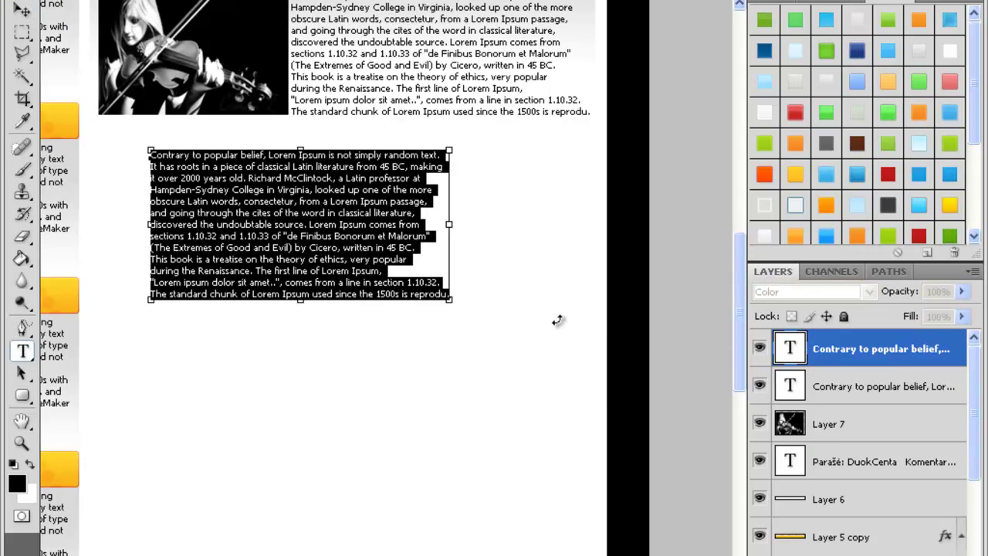
{"action": "type", "text": "Contrary to popular belief, Lorem Ipsum is not simply random text. It has roots in a piece of classical Latin literature from 45 BC, making it over 2000 years old. Richard McClintock, a Latin professor at Hampden-Sydney College in Virginia, looked up one of the more obscure Latin words, consectetur, from a Lorem Ipsum passage, and going through the cites of the word in classical literature, discovered the undoubtable source. Lorem Ipsum comes from sections 1.10.32 and 1.10.33 of \"de Finibus Bonorum et Malorum\" (The Extremes of Good and Evil) by Cicero, written in 45 BC. This book is a treatise on the theory of ethics, very popular during the Renaissance. The first line of Lorem Ipsum, \"Lorem ipsum dolor sit amet..\", comes from a line in section 1.10.32. The standard chunk of Lorem Ipsum used since the 1500s is reprodu."}
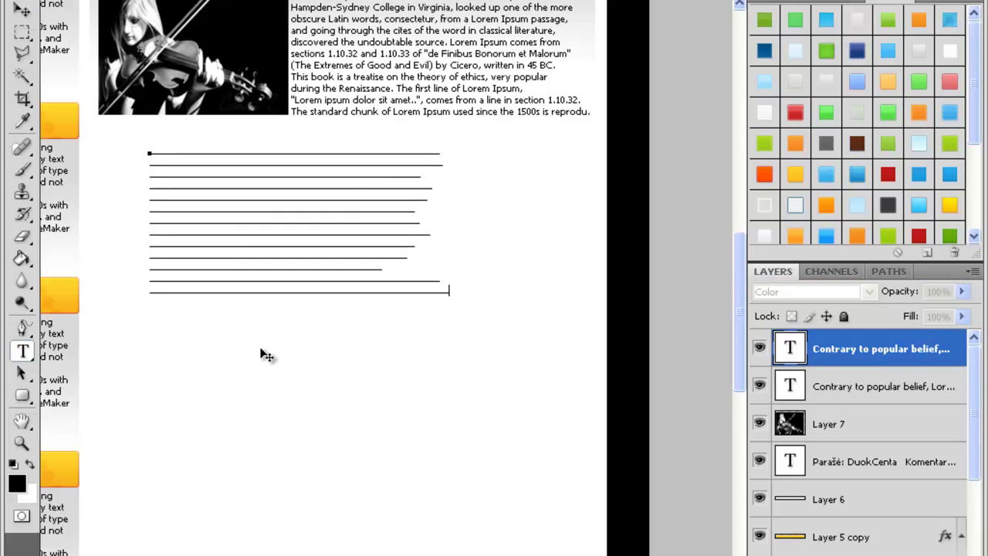
{"action": "left_click", "coordinate": [788, 355]}
{"action": "left_click", "coordinate": [473, 552]}
{"action": "left_click_drag", "start_coordinate": [339, 374], "coordinate": [146, 142]}
{"action": "left_click", "coordinate": [145, 136]}
{"action": "left_click_drag", "start_coordinate": [314, 355], "coordinate": [146, 131]}
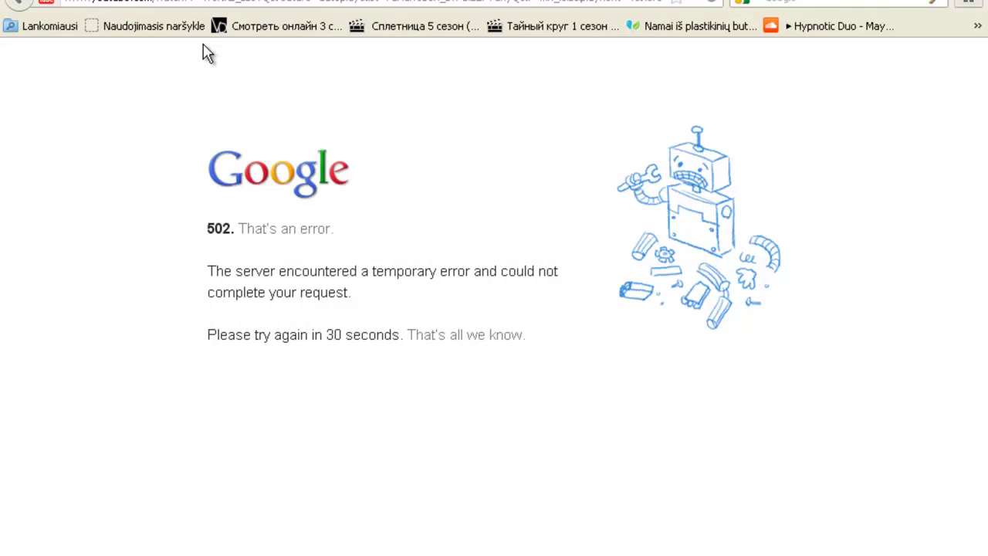
{"action": "left_click", "coordinate": [23, 1]}
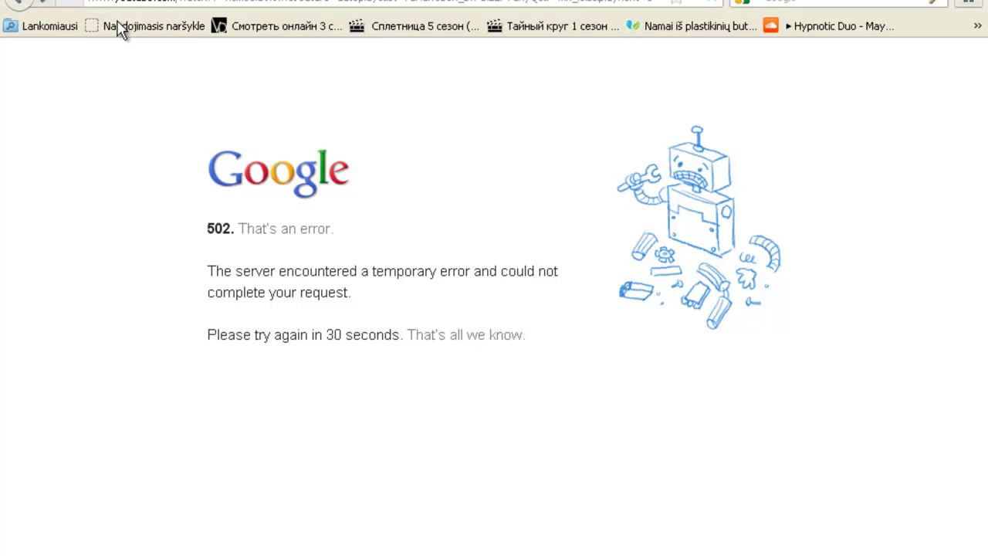
{"action": "left_click", "coordinate": [572, 554]}
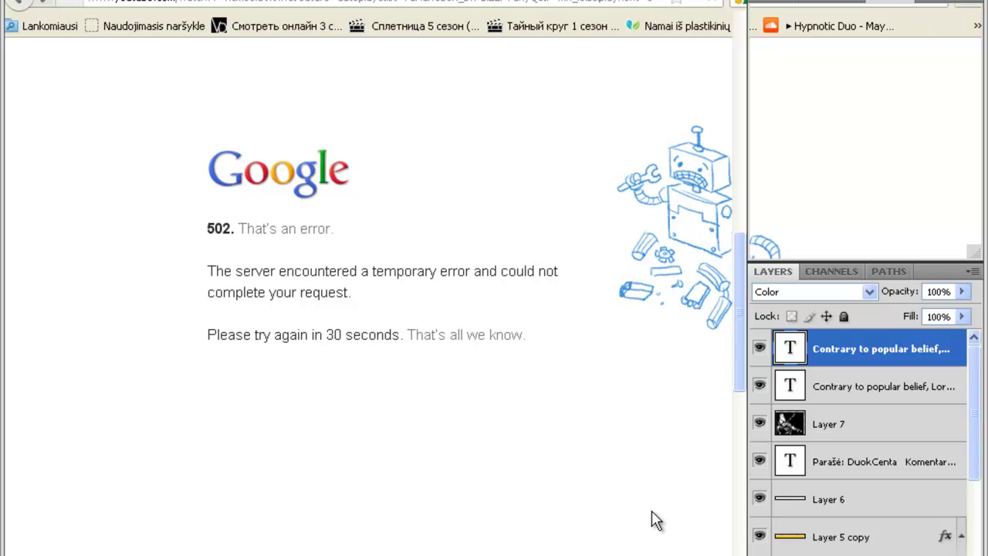
{"action": "key", "text": "alt+Tab"}
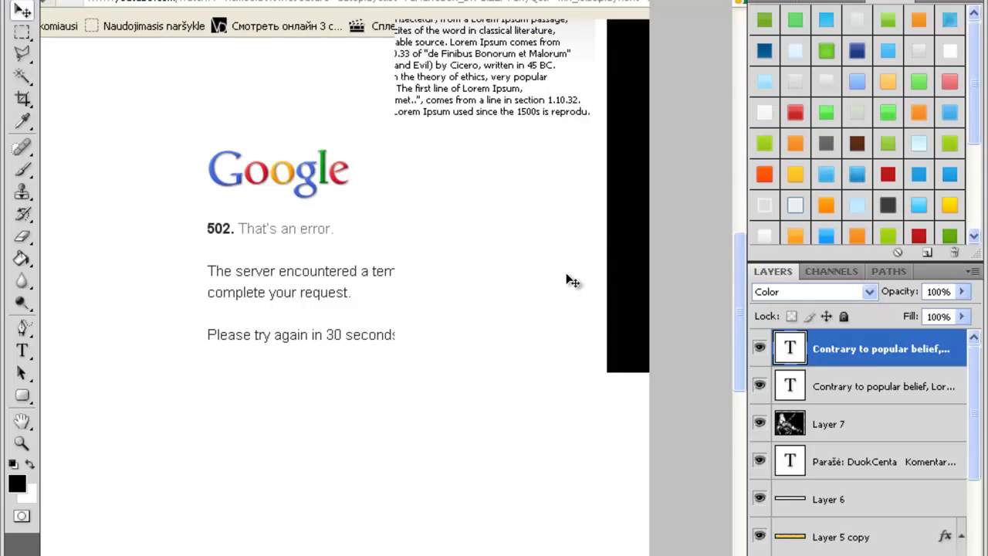
Replace the duplicated text with the two pasted Lorem Ipsum paragraphs and set its layer's blend mode to Normal
{"action": "double_click", "coordinate": [793, 349]}
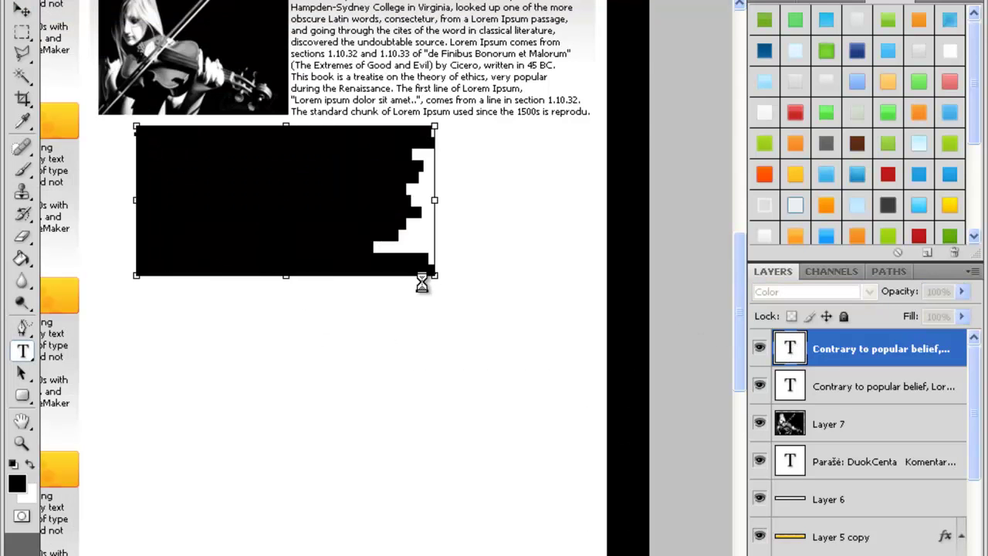
{"action": "key", "text": "ctrl+v"}
{"action": "left_click_drag", "start_coordinate": [312, 300], "coordinate": [305, 299]}
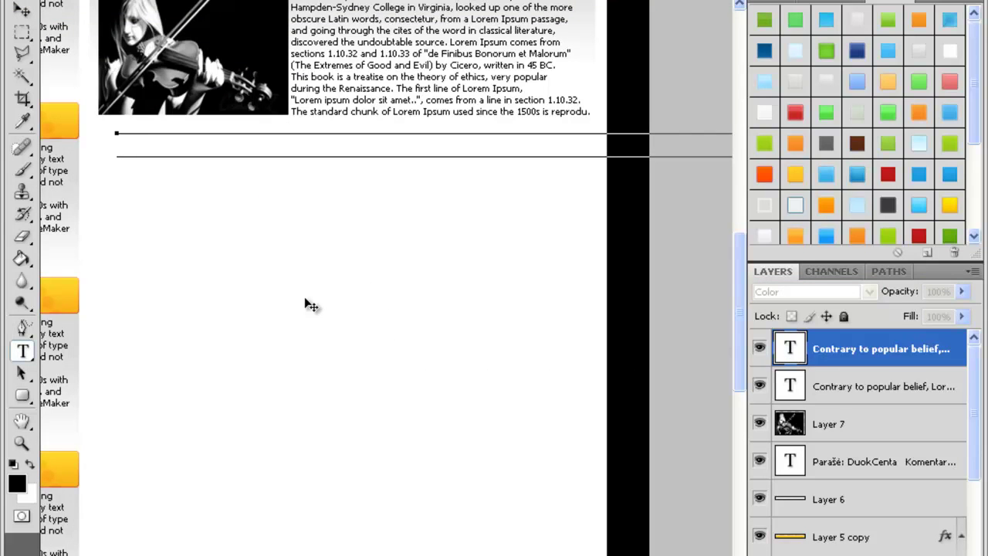
{"action": "left_click", "coordinate": [790, 340]}
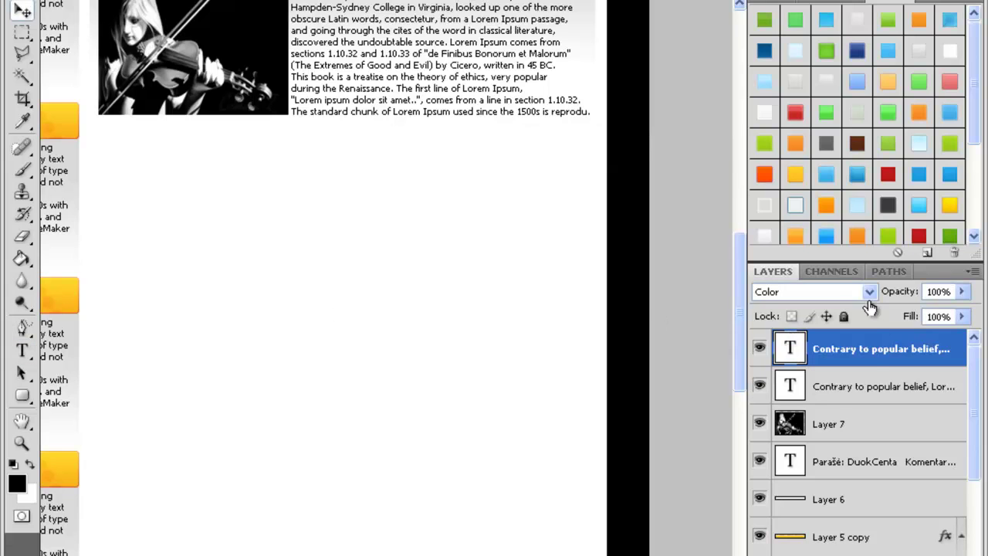
{"action": "left_click", "coordinate": [849, 296]}
{"action": "left_click", "coordinate": [810, 1]}
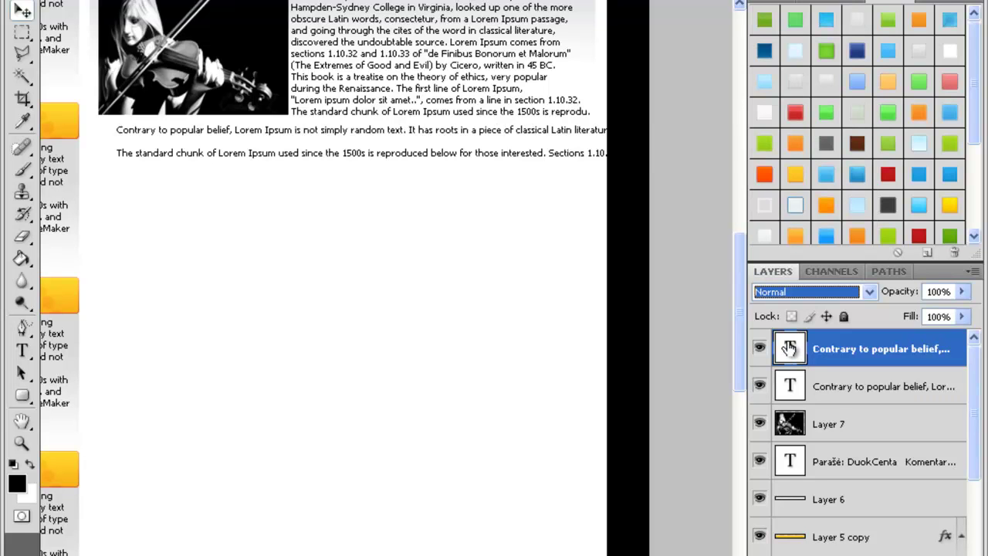
Align the pasted text with the left edge of the violinist picture and nudge it up directly beneath the picture
{"action": "double_click", "coordinate": [789, 347]}
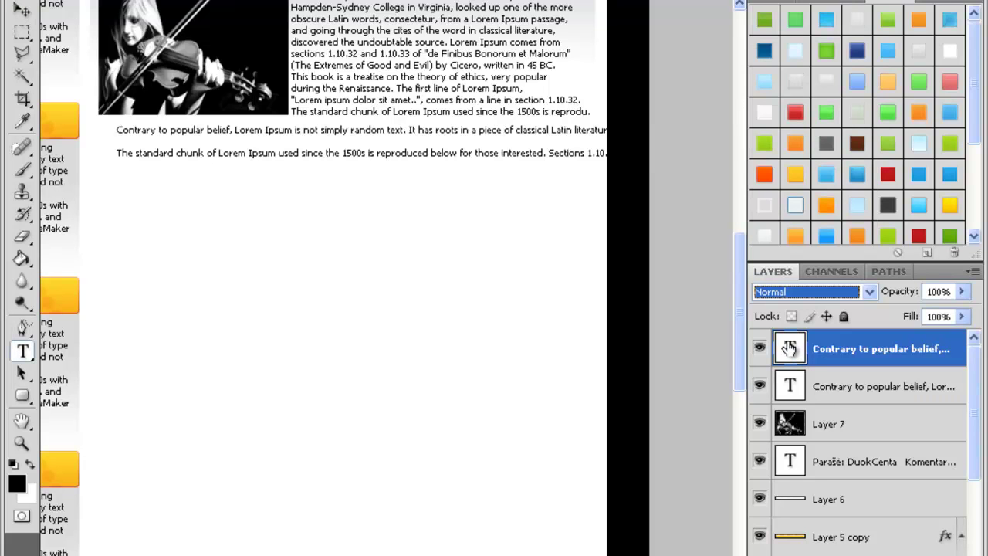
{"action": "left_click", "coordinate": [20, 11]}
{"action": "left_click_drag", "start_coordinate": [152, 131], "coordinate": [152, 129]}
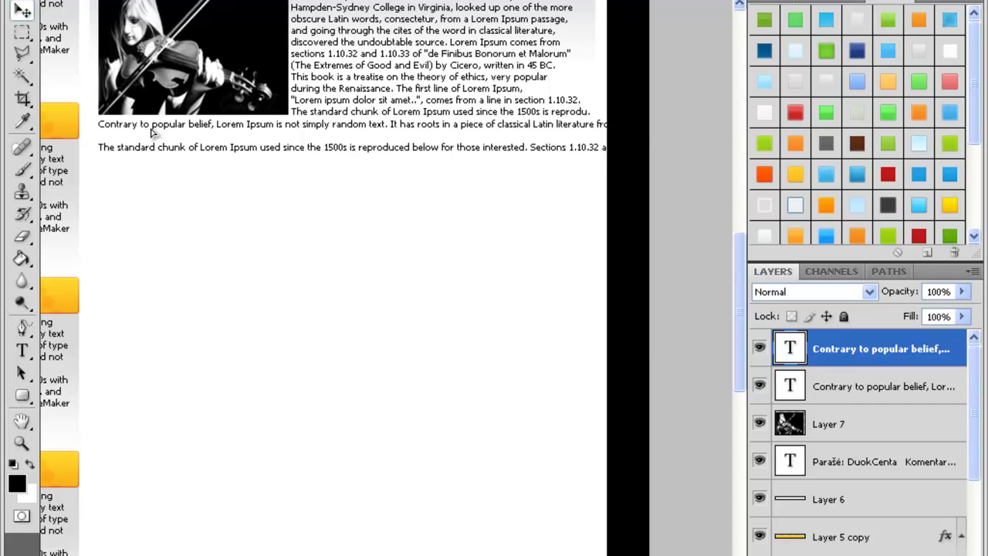
{"action": "key", "text": "Up"}
{"action": "key", "text": "Up"}
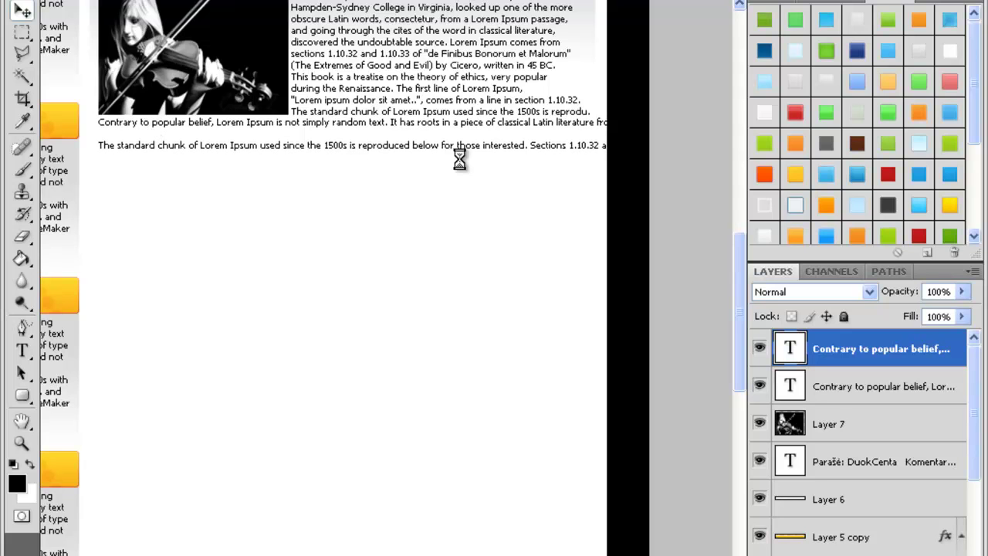
Insert line breaks through the first paragraph of the lower text so every line fits within the news panel's width
{"action": "double_click", "coordinate": [795, 348]}
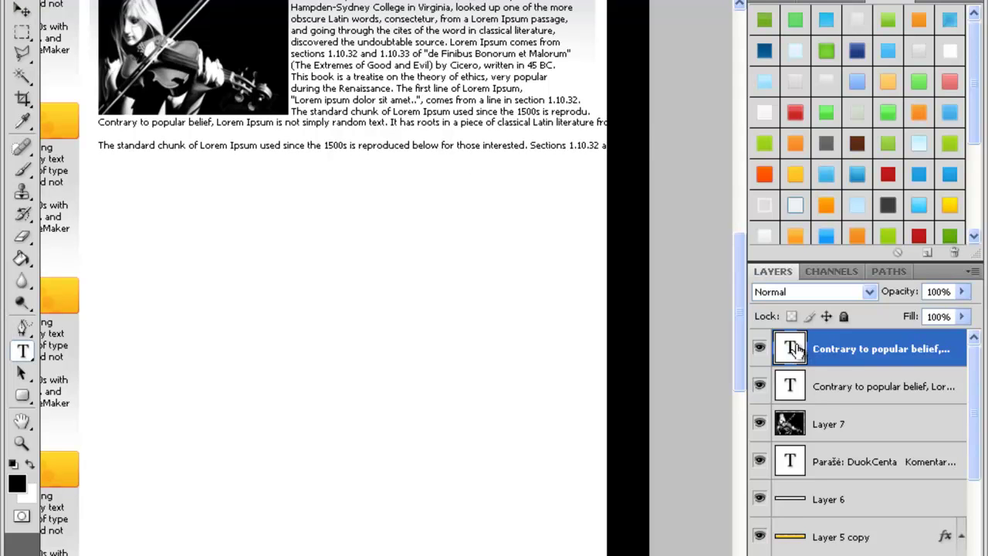
{"action": "left_click", "coordinate": [556, 121]}
{"action": "key", "text": "Return"}
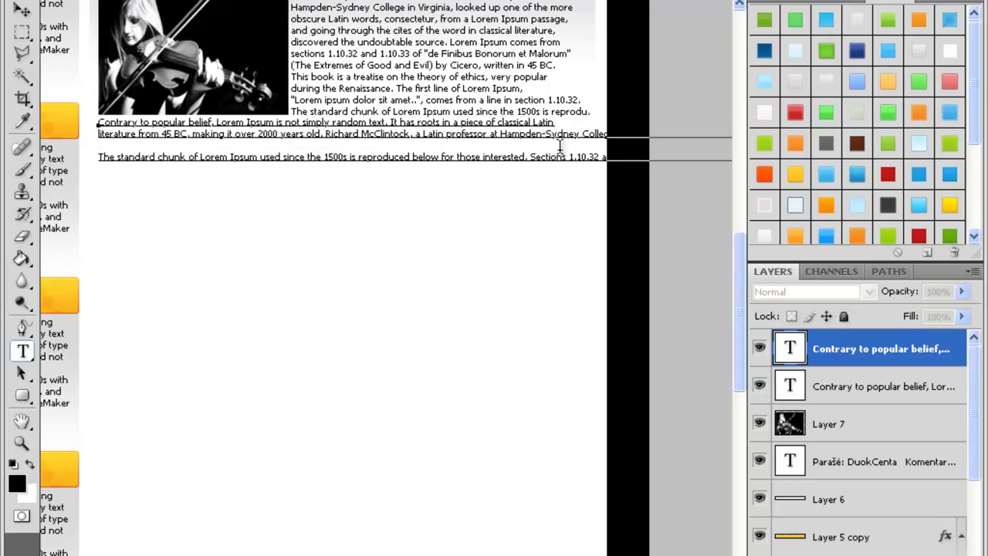
{"action": "left_click", "coordinate": [580, 133]}
{"action": "key", "text": "Return"}
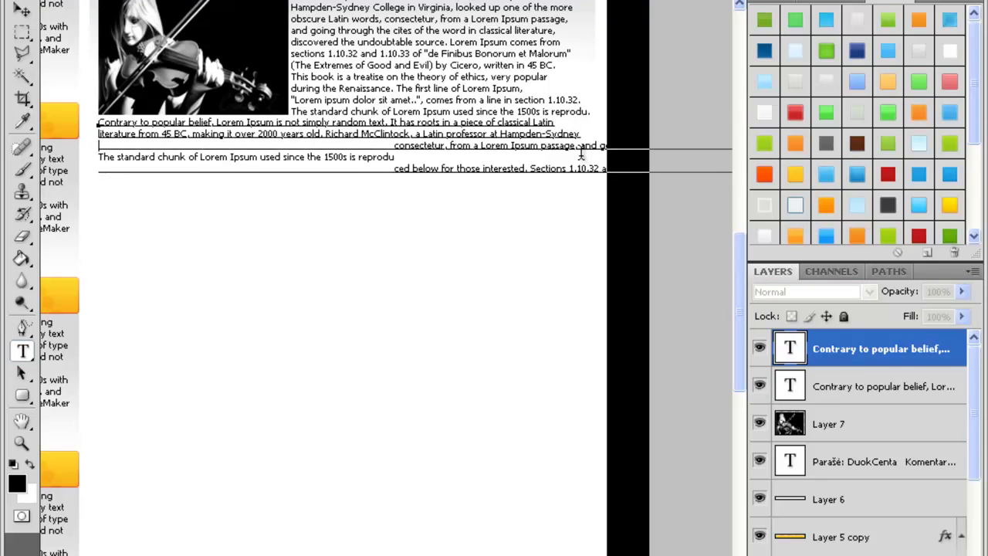
{"action": "left_click", "coordinate": [578, 145]}
{"action": "key", "text": "Return"}
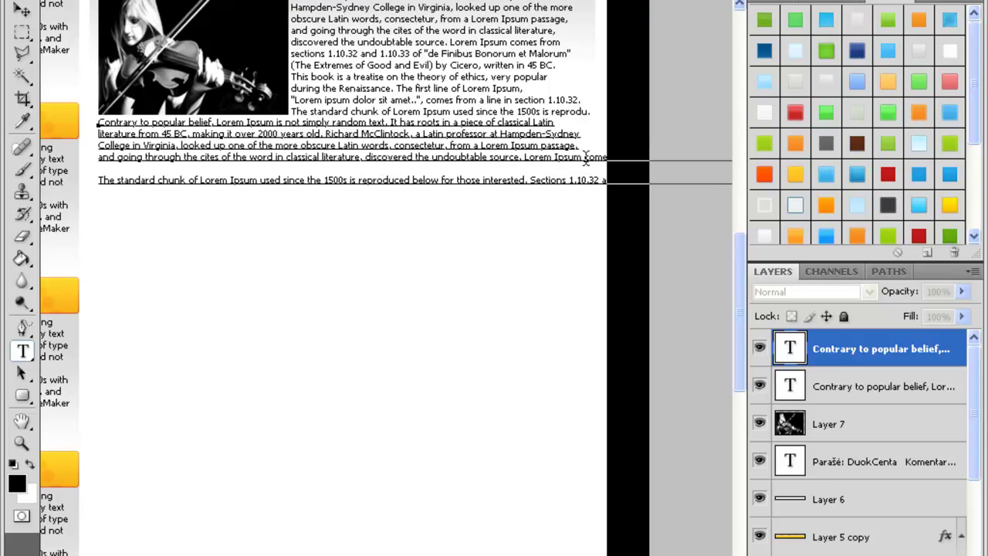
{"action": "left_click", "coordinate": [583, 157]}
{"action": "key", "text": "Return"}
{"action": "left_click", "coordinate": [581, 170]}
{"action": "key", "text": "Return"}
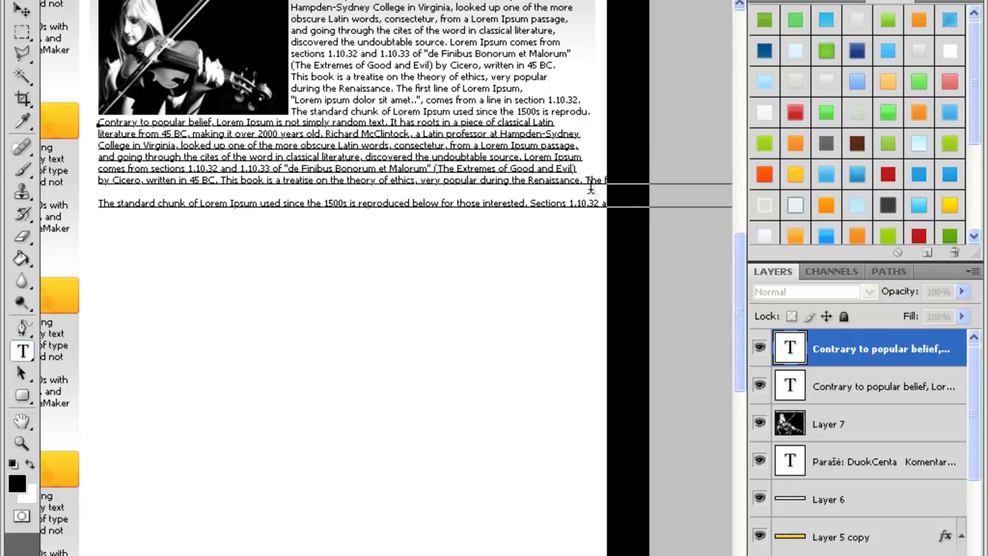
{"action": "key", "text": "Return"}
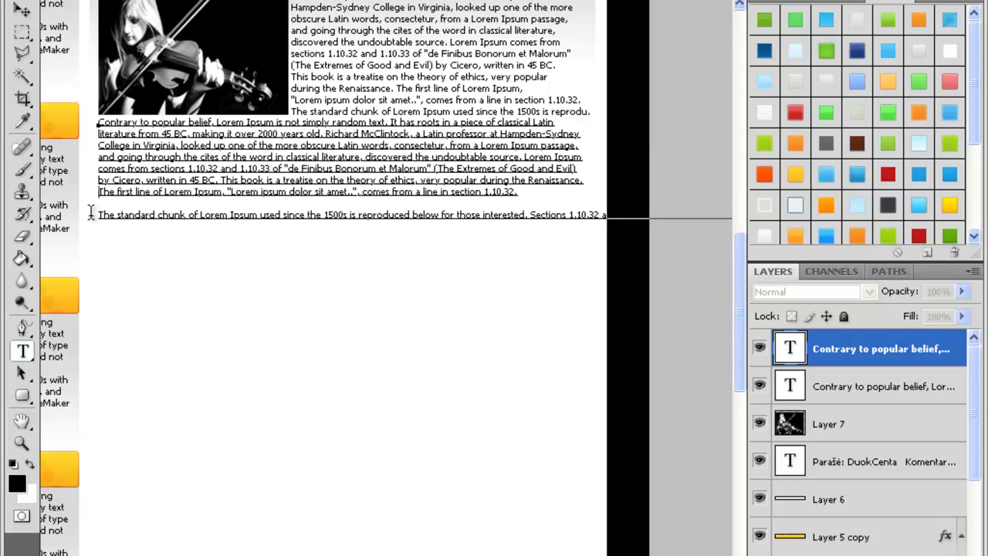
Delete the second paragraph, starting with "The standard chunk of Lorem Ipsum", from the lower text block and commit the text
{"action": "left_click_drag", "start_coordinate": [100, 216], "coordinate": [985, 200]}
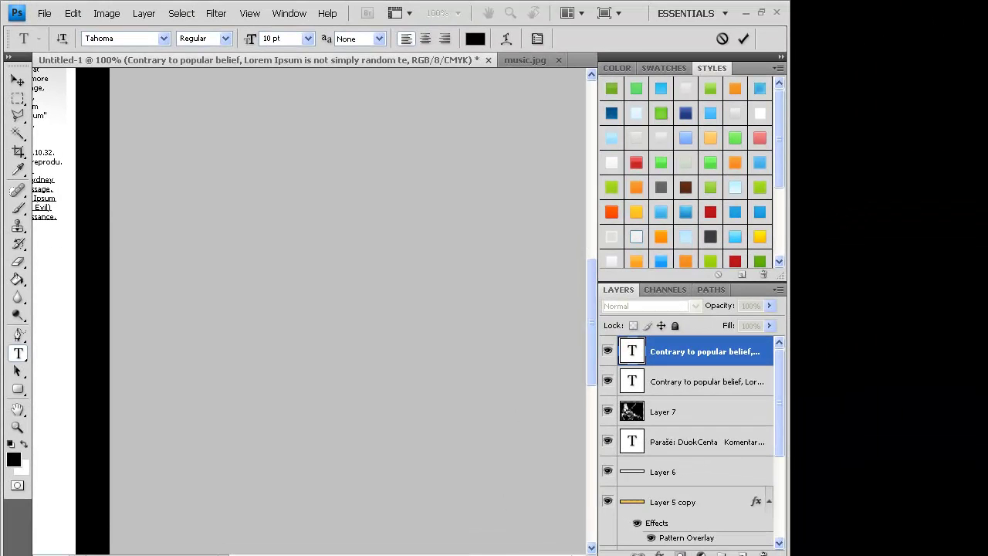
{"action": "scroll", "coordinate": [357, 344], "scroll_direction": "right", "scroll_amount": 3}
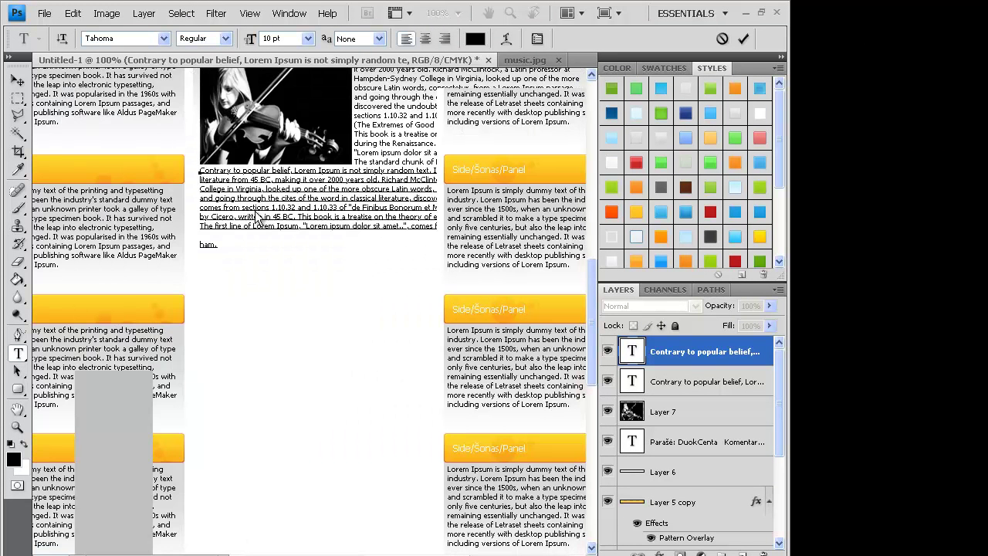
{"action": "key", "text": "BackSpace"}
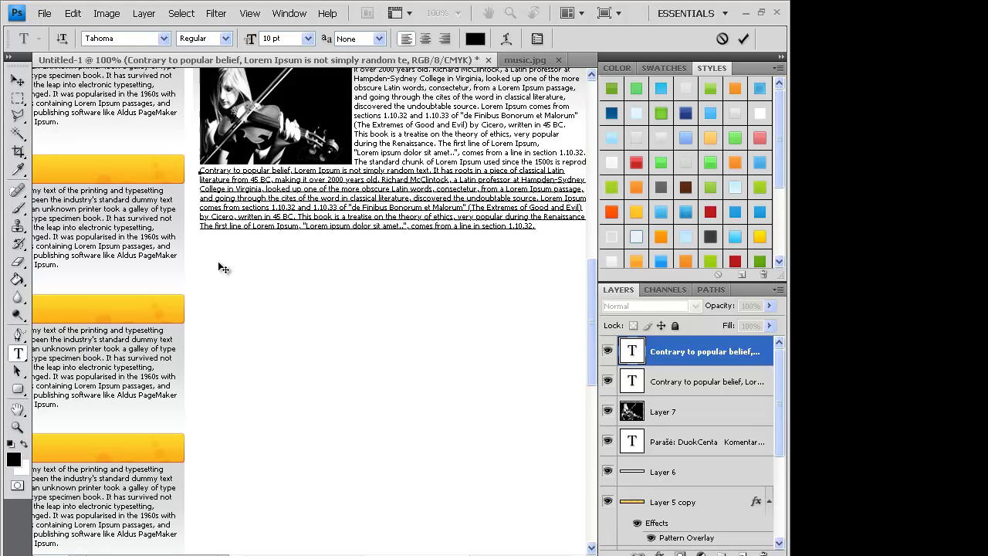
{"action": "left_click", "coordinate": [635, 350]}
{"action": "key", "text": "v"}
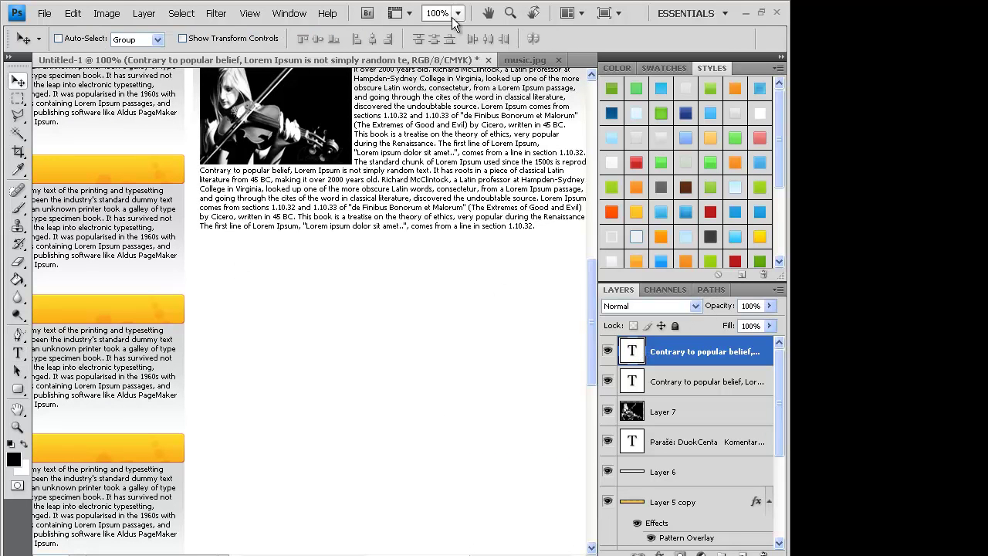
Add the headline text "Naujiena - DuokCenta nupyso bananus" to the orange header of the news panel, beside the author and comments bar
{"action": "left_click", "coordinate": [460, 13]}
{"action": "left_click", "coordinate": [459, 40]}
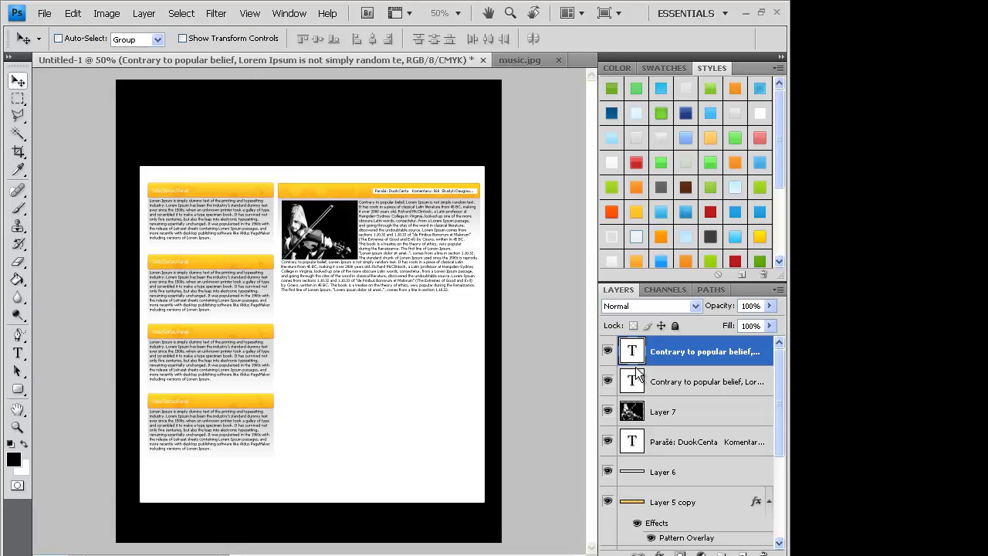
{"action": "left_click", "coordinate": [25, 442]}
{"action": "left_click", "coordinate": [18, 353]}
{"action": "left_click", "coordinate": [458, 13]}
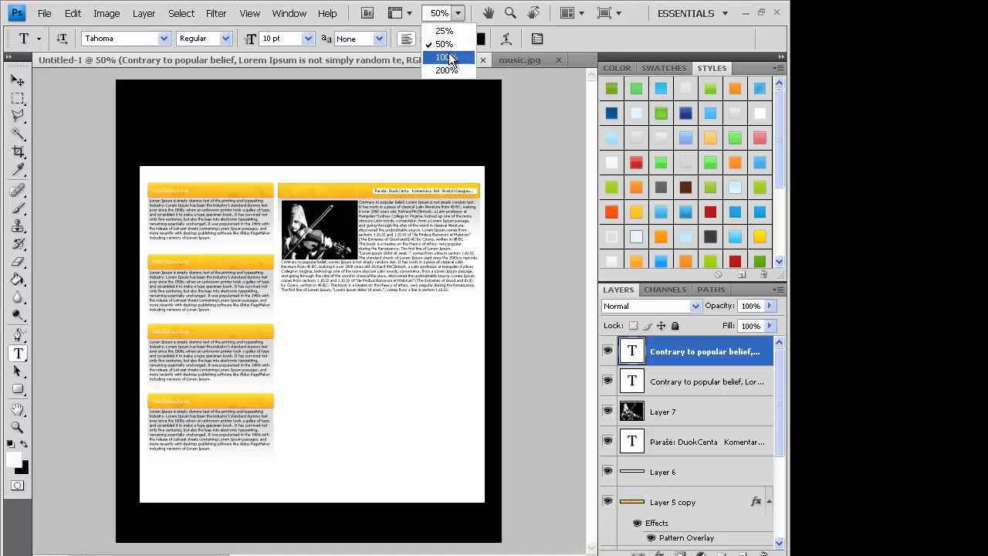
{"action": "left_click", "coordinate": [449, 57]}
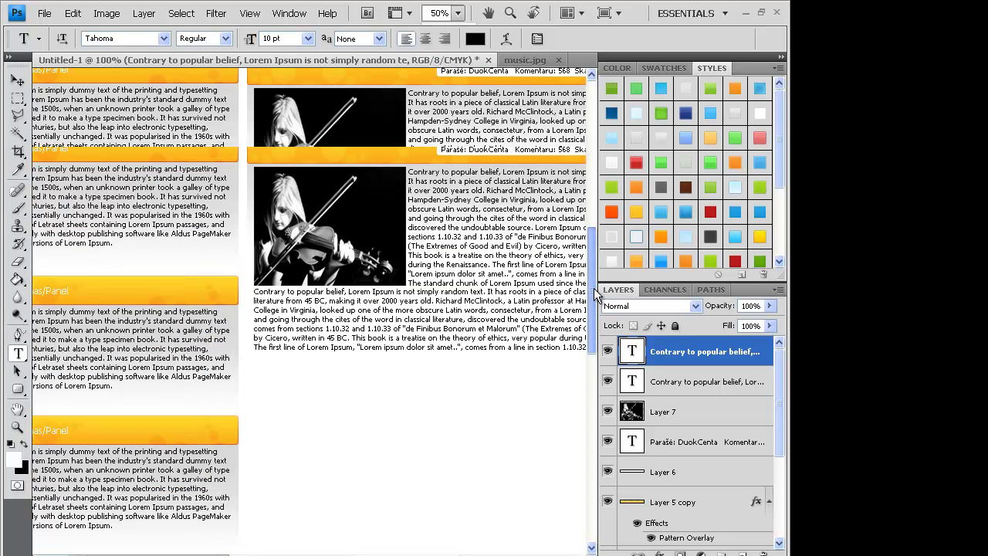
{"action": "left_click_drag", "start_coordinate": [594, 294], "coordinate": [593, 259]}
{"action": "left_click", "coordinate": [275, 293]}
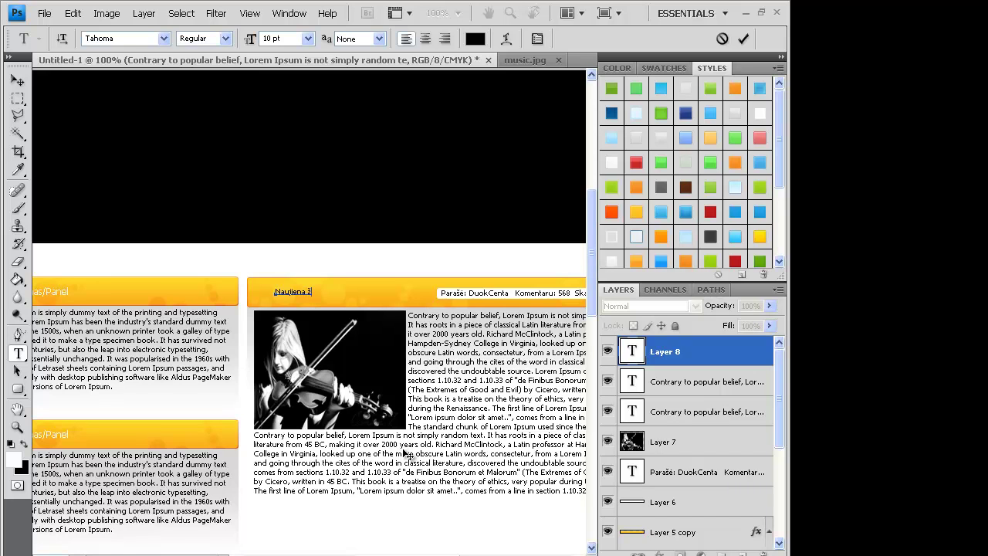
{"action": "type", "text": "DuokCenta nupyso bananus"}
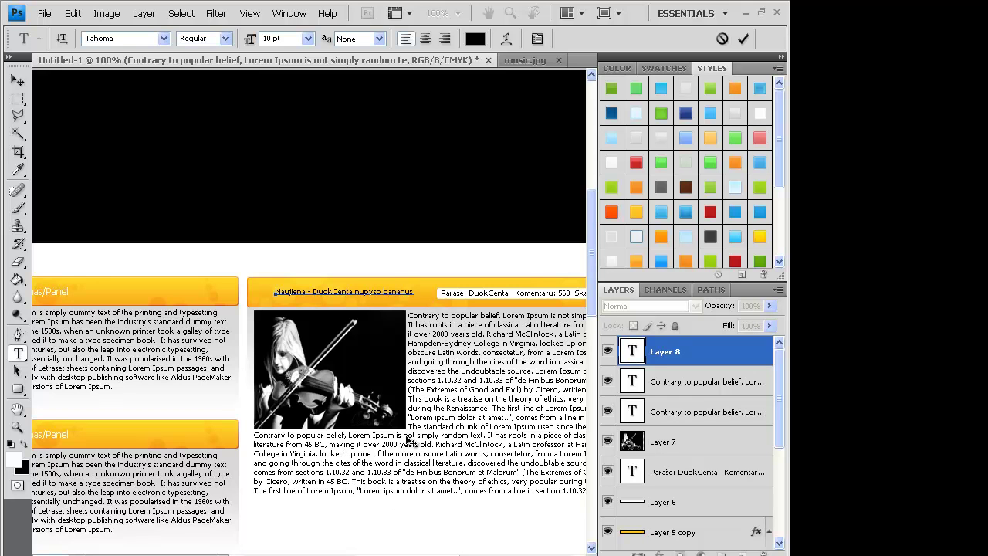
{"action": "left_click_drag", "start_coordinate": [383, 438], "coordinate": [387, 441]}
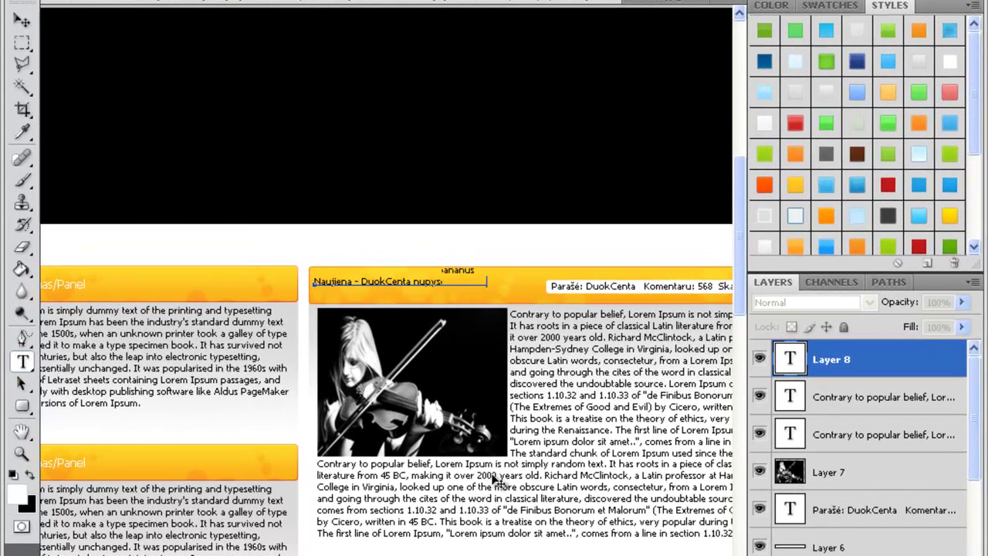
{"action": "left_click_drag", "start_coordinate": [491, 474], "coordinate": [489, 469]}
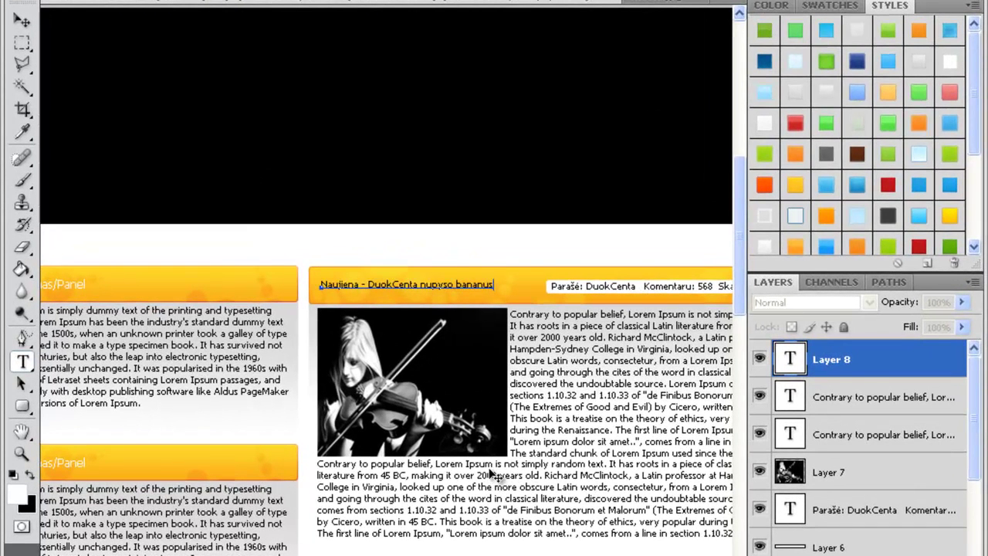
Change the whole headline's text colour to white and commit the text
{"action": "left_click_drag", "start_coordinate": [509, 285], "coordinate": [322, 130]}
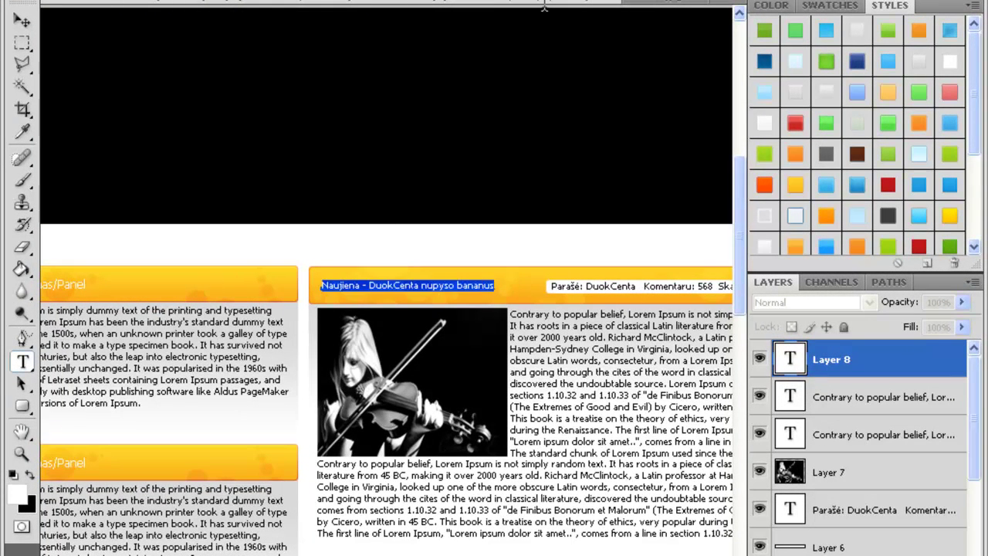
{"action": "left_click_drag", "start_coordinate": [563, 309], "coordinate": [373, 196]}
{"action": "left_click", "coordinate": [938, 279]}
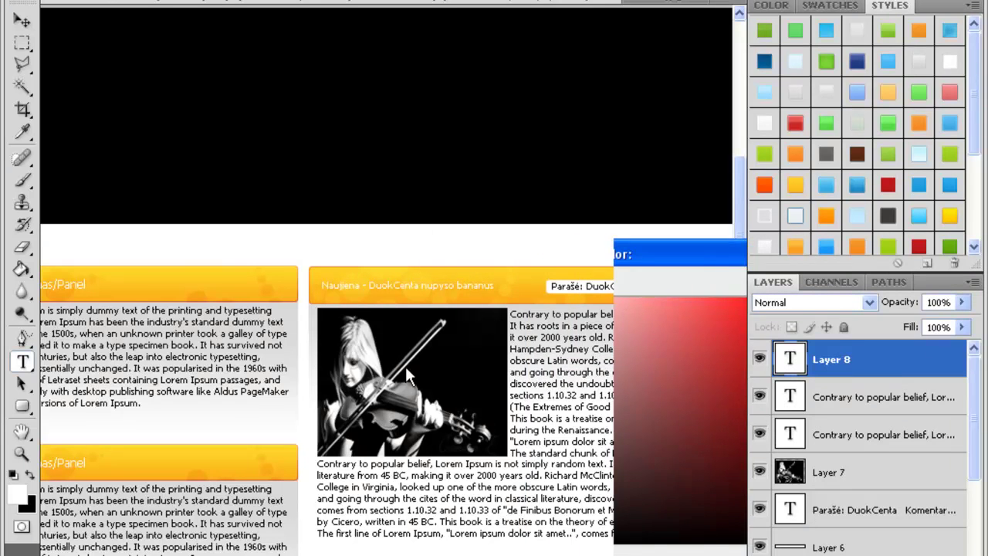
{"action": "left_click", "coordinate": [795, 376]}
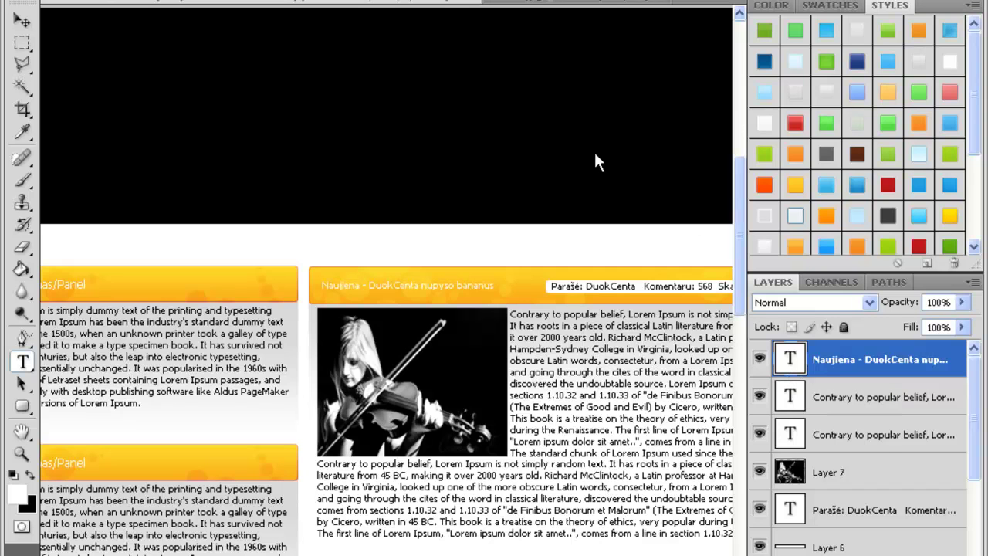
Create a new layer group at the top of the layer stack and name it "naujienos"
{"action": "key", "text": "ctrl+minus"}
{"action": "key", "text": "ctrl+minus"}
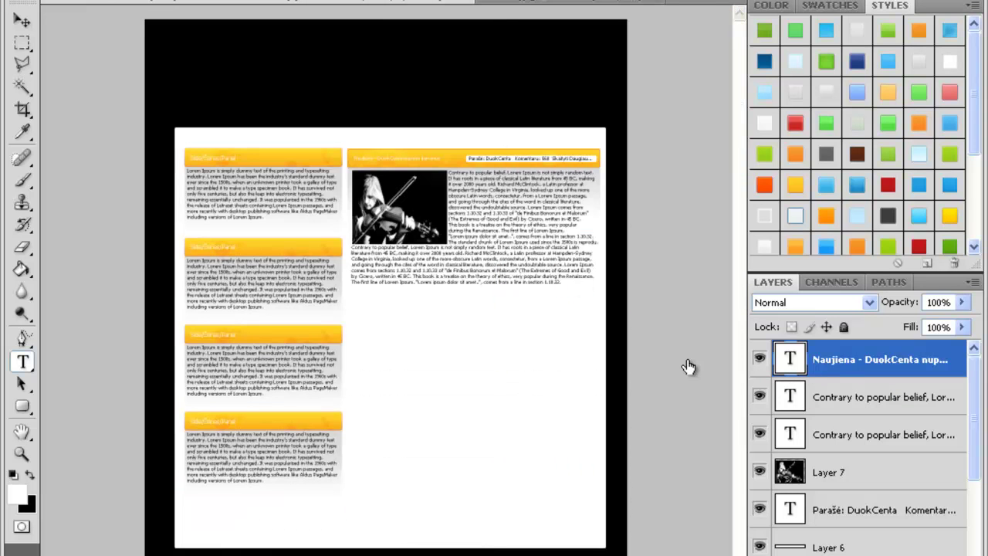
{"action": "left_click", "coordinate": [893, 553]}
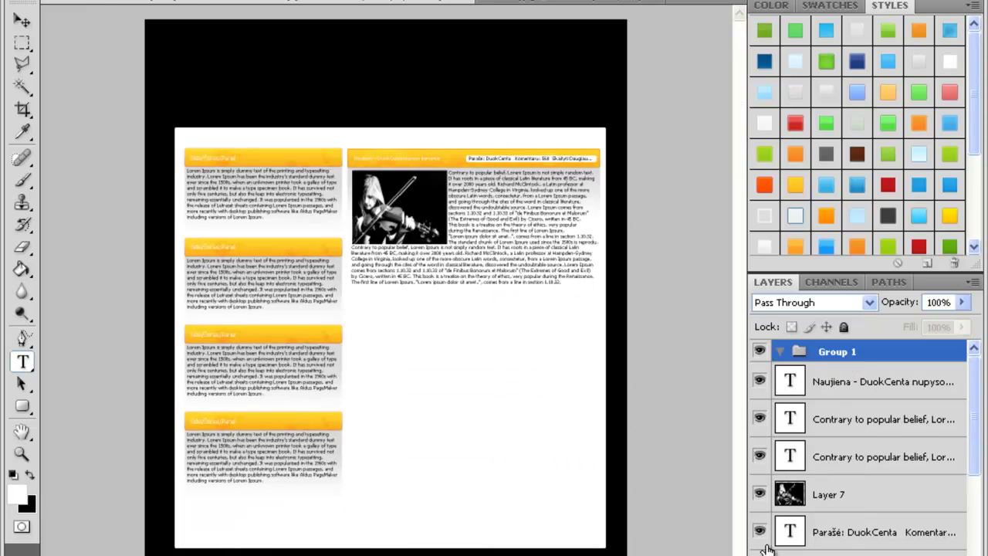
{"action": "double_click", "coordinate": [832, 355]}
{"action": "type", "text": "n"}
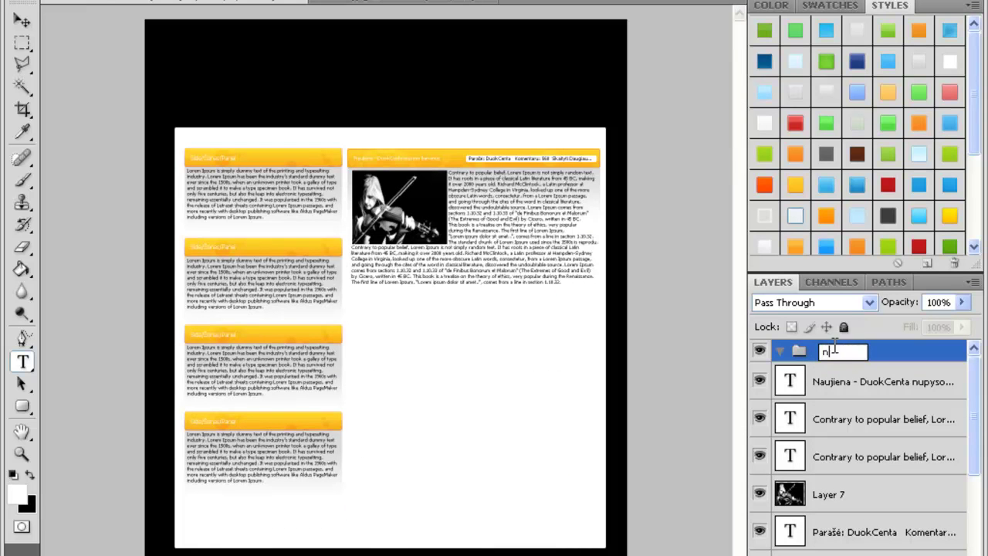
{"action": "type", "text": "aujienos"}
{"action": "key", "text": "Return"}
Move all news panel layers, from the headline text through Layer 5, into the naujienos group and collapse it
{"action": "left_click", "coordinate": [799, 380]}
{"action": "scroll", "coordinate": [805, 382], "scroll_direction": "down", "scroll_amount": 6}
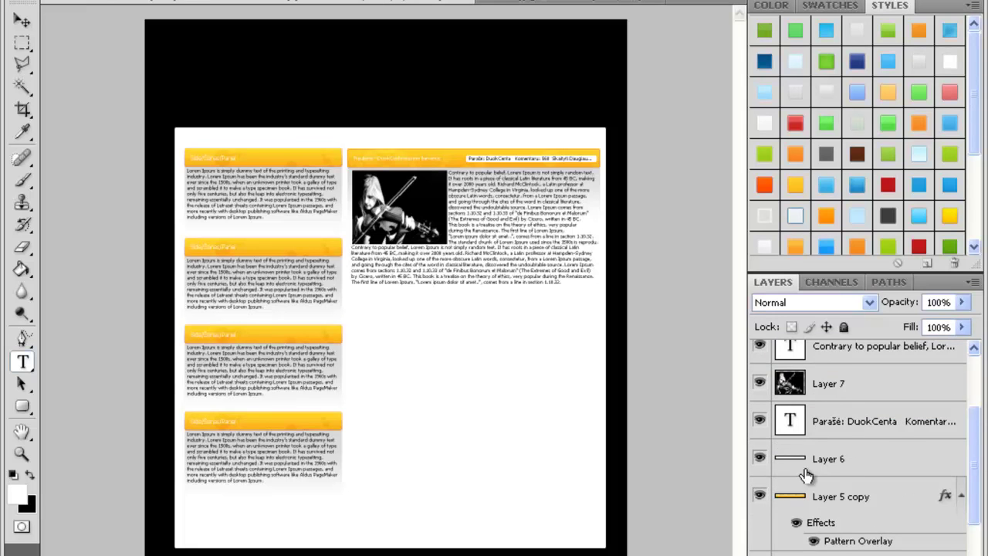
{"action": "left_click", "coordinate": [814, 436], "text": "shift"}
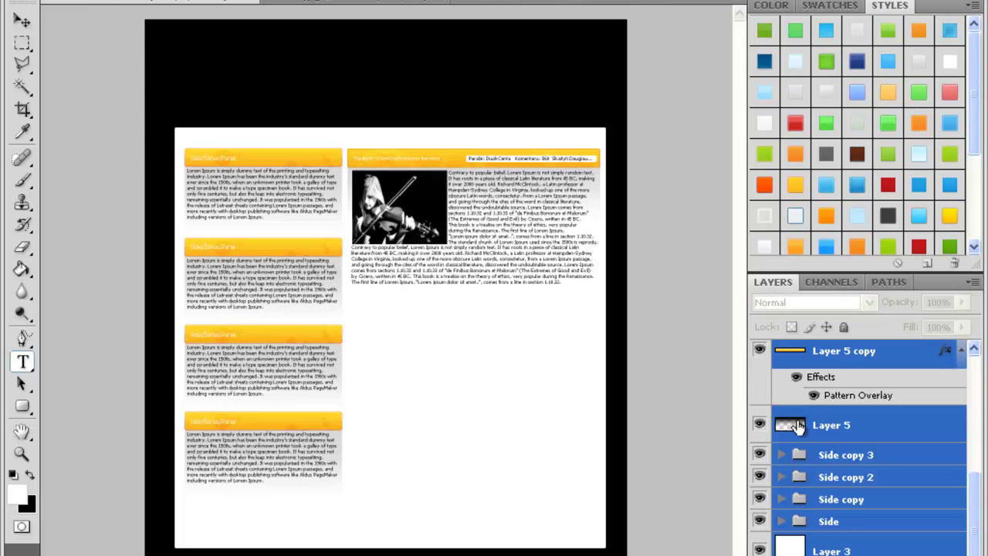
{"action": "left_click", "coordinate": [798, 426]}
{"action": "scroll", "coordinate": [811, 440], "scroll_direction": "up", "scroll_amount": 6}
{"action": "scroll", "coordinate": [819, 450], "scroll_direction": "up", "scroll_amount": 3}
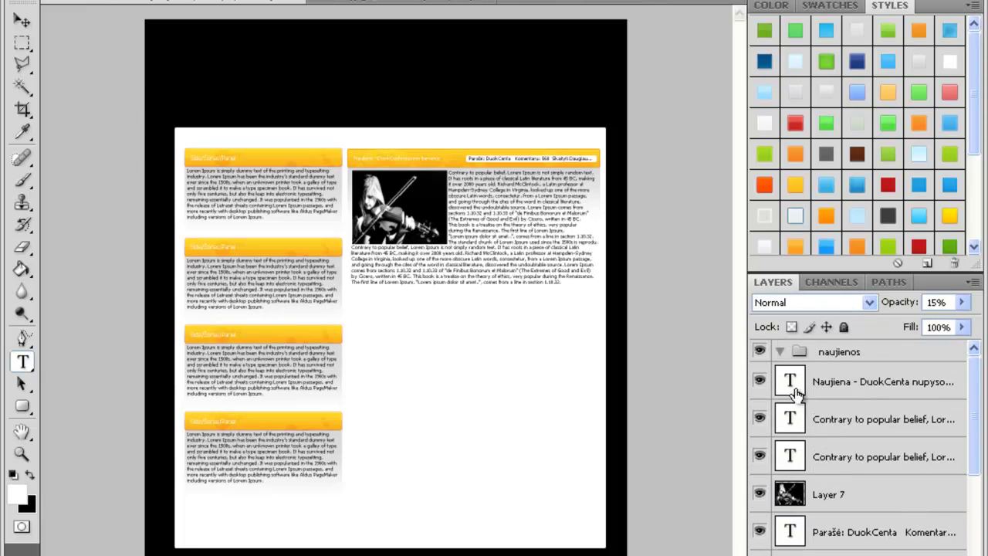
{"action": "left_click", "coordinate": [796, 392], "text": "shift"}
{"action": "left_click", "coordinate": [21, 25]}
{"action": "left_click_drag", "start_coordinate": [798, 411], "coordinate": [782, 352]}
{"action": "left_click", "coordinate": [782, 352]}
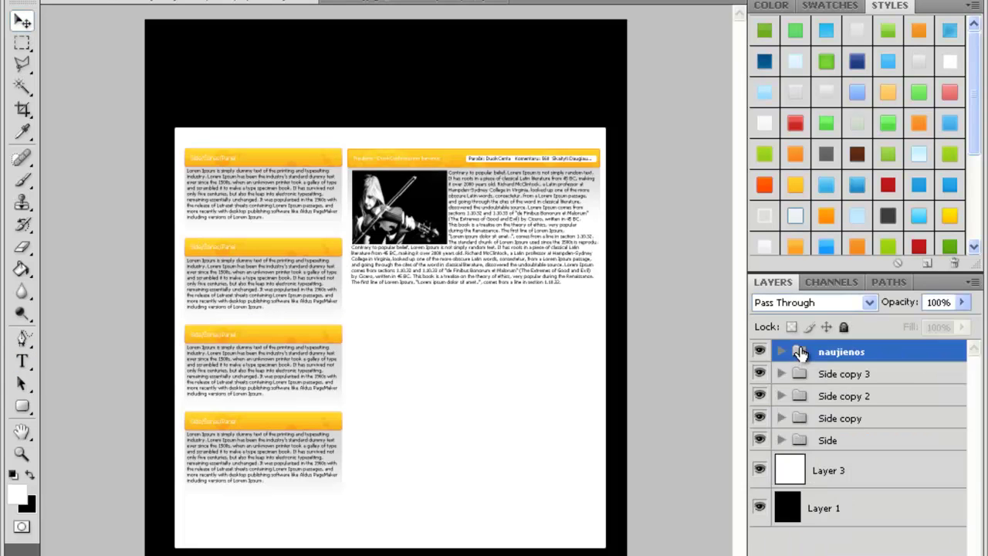
Duplicate the naujienos group and place the copy directly beneath the original news panel, aligned with its edges
{"action": "key", "text": "ctrl+j"}
{"action": "left_click_drag", "start_coordinate": [440, 165], "coordinate": [436, 305]}
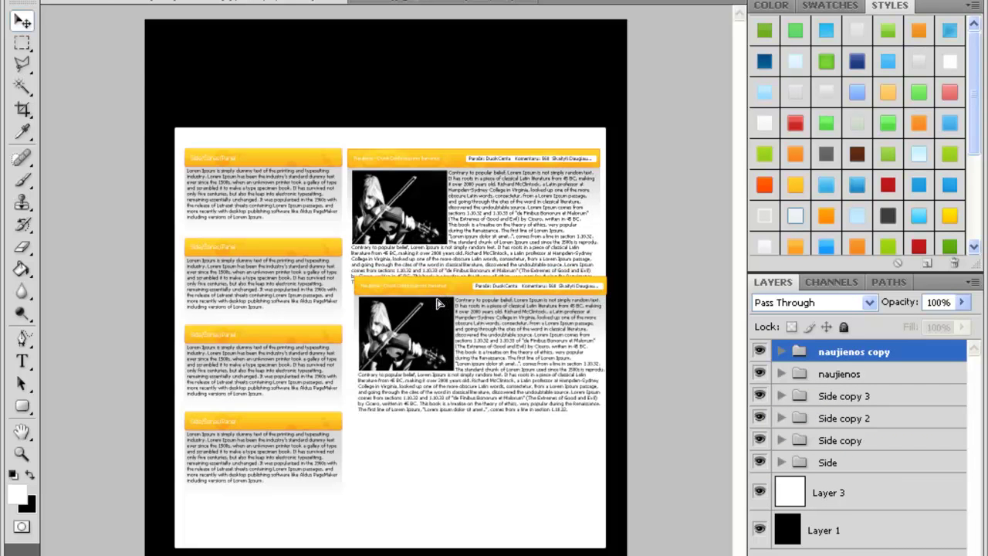
{"action": "key", "text": "shift+Down"}
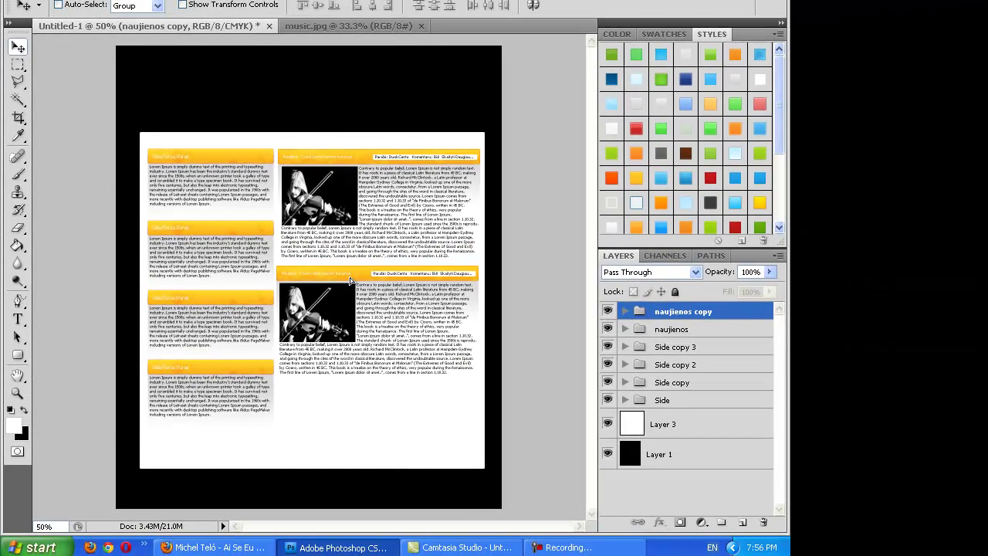
{"action": "key", "text": "shift+Down"}
{"action": "left_click_drag", "start_coordinate": [351, 278], "coordinate": [351, 273]}
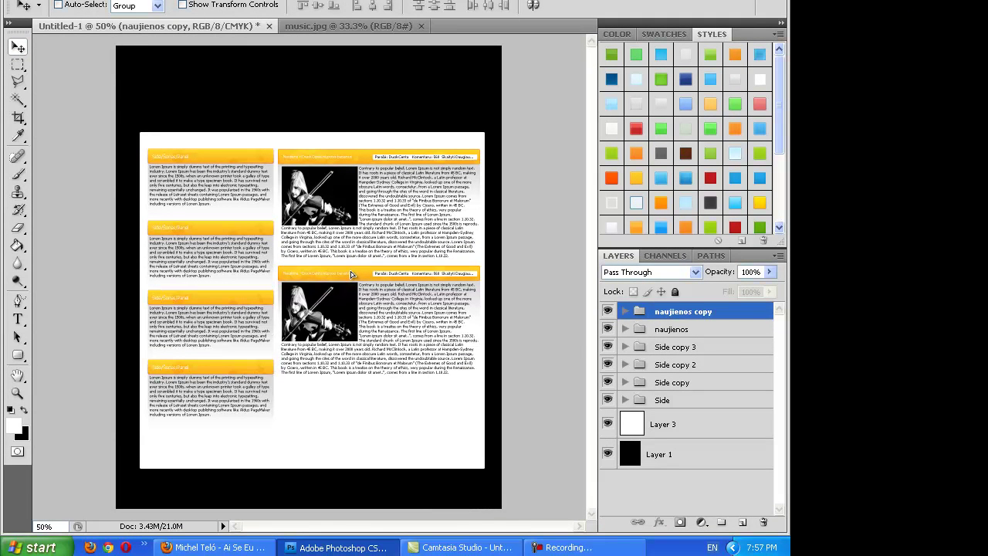
Shift all side and news panel groups slightly up and left, and place a duplicate of the second news panel beneath it
{"action": "left_click", "coordinate": [637, 399], "text": "shift"}
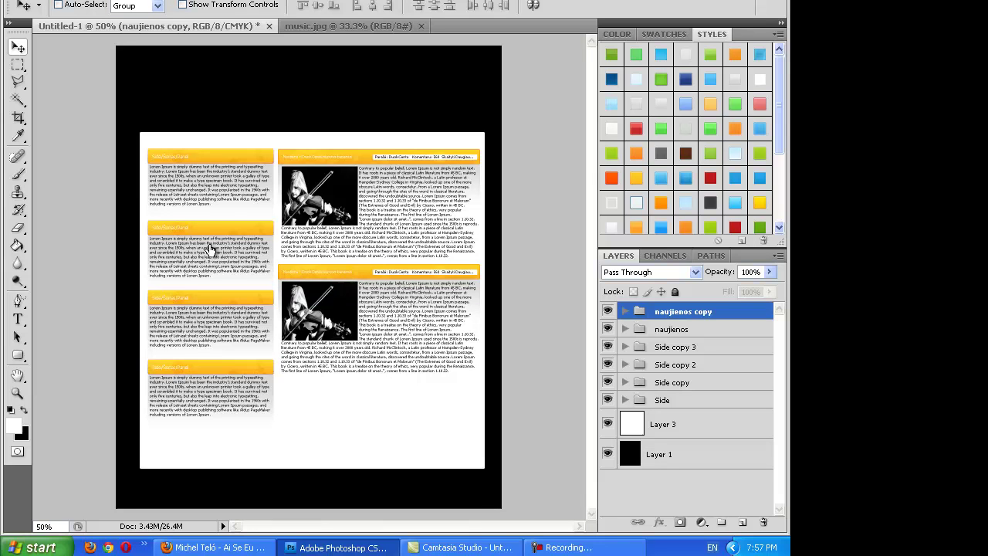
{"action": "left_click_drag", "start_coordinate": [222, 217], "coordinate": [223, 217]}
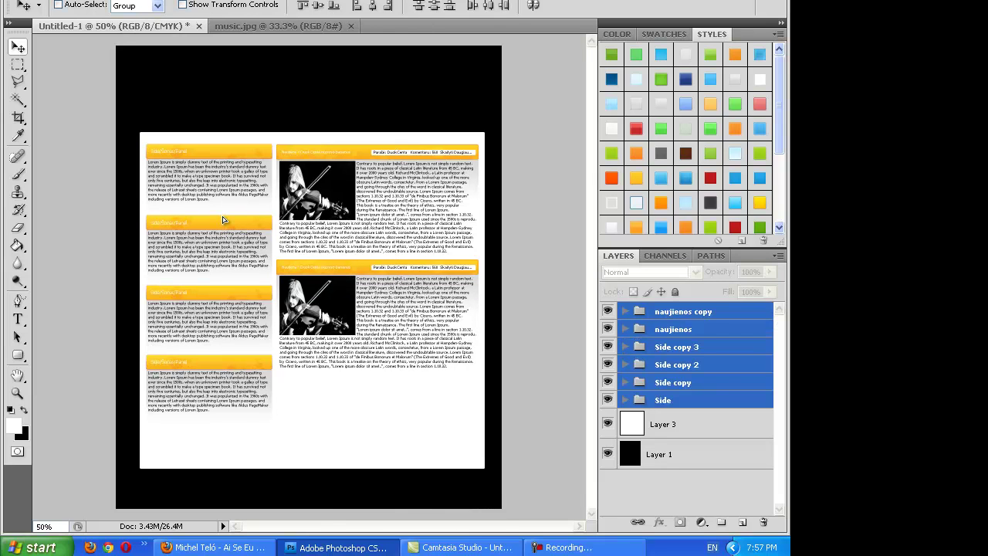
{"action": "left_click", "coordinate": [639, 311]}
{"action": "left_click_drag", "start_coordinate": [639, 311], "coordinate": [742, 522]}
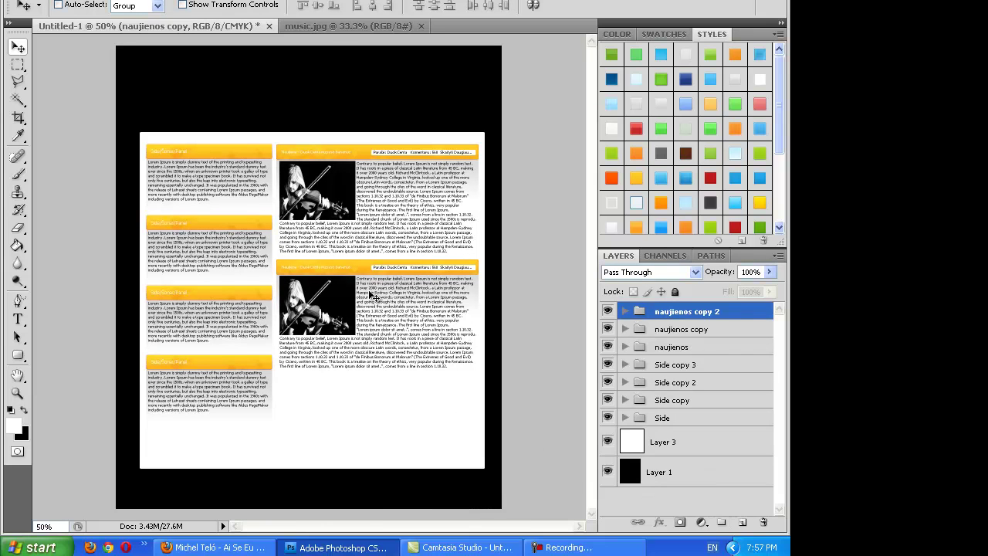
{"action": "left_click_drag", "start_coordinate": [368, 274], "coordinate": [367, 385]}
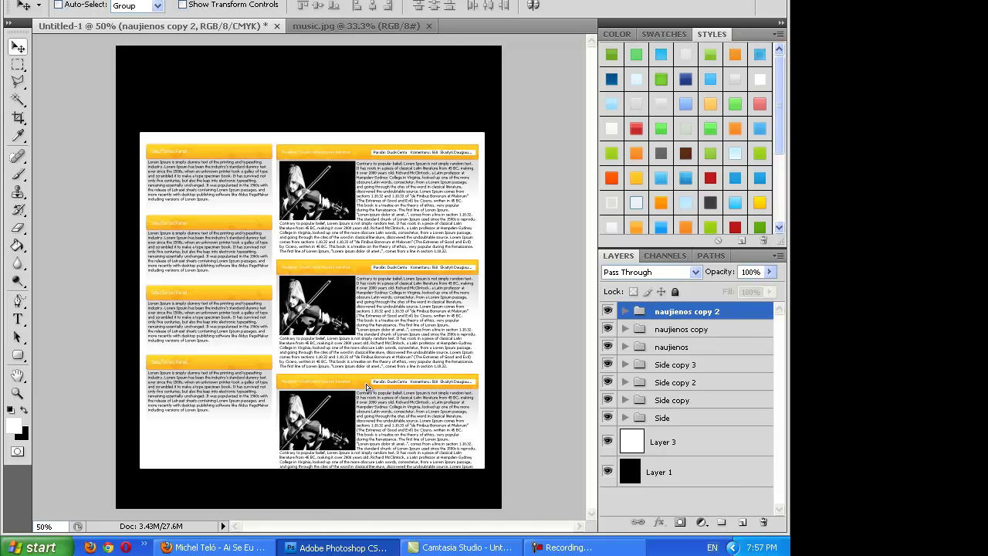
Move all side and news panel groups up together to the upper edge of the white background
{"action": "left_click", "coordinate": [638, 418], "text": "shift"}
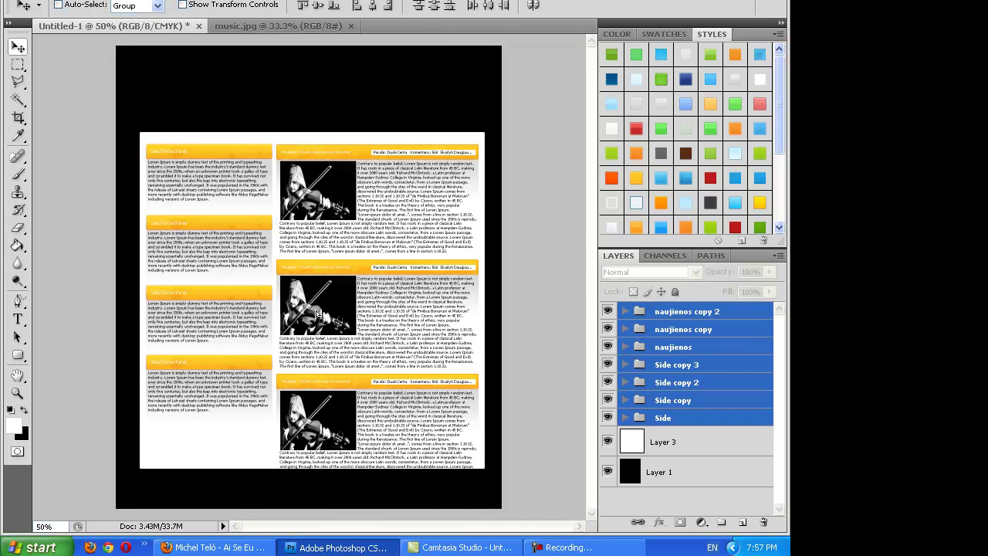
{"action": "key", "text": "shift+Up"}
{"action": "key", "text": "shift+Up"}
{"action": "key", "text": "shift+Up"}
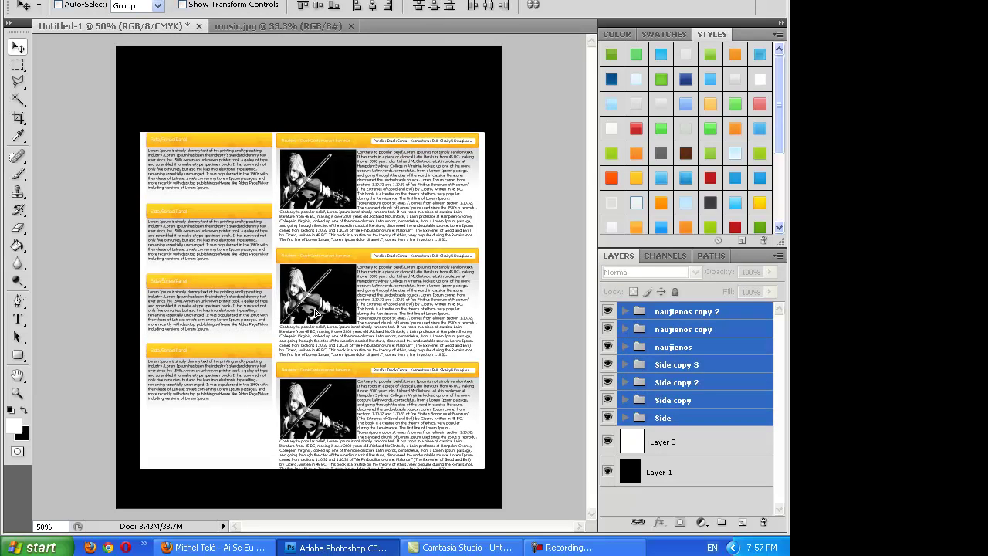
{"action": "double_click", "coordinate": [620, 438]}
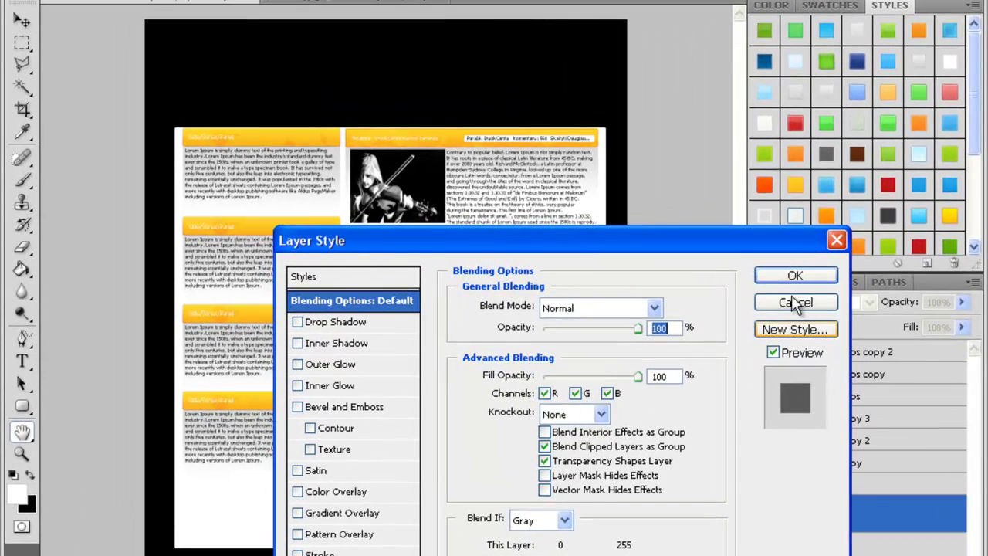
{"action": "key", "text": "Escape"}
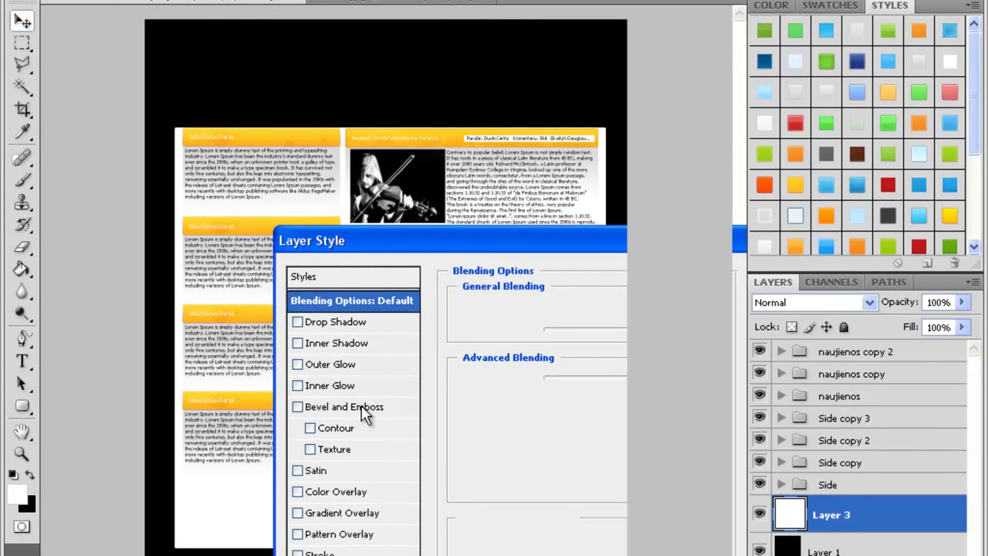
{"action": "left_click", "coordinate": [811, 302]}
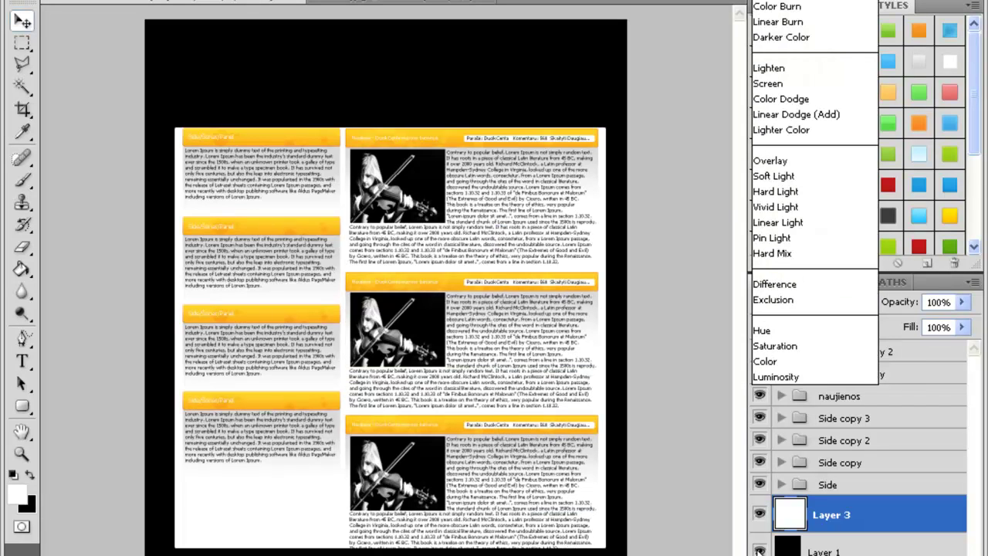
{"action": "left_click", "coordinate": [796, 519]}
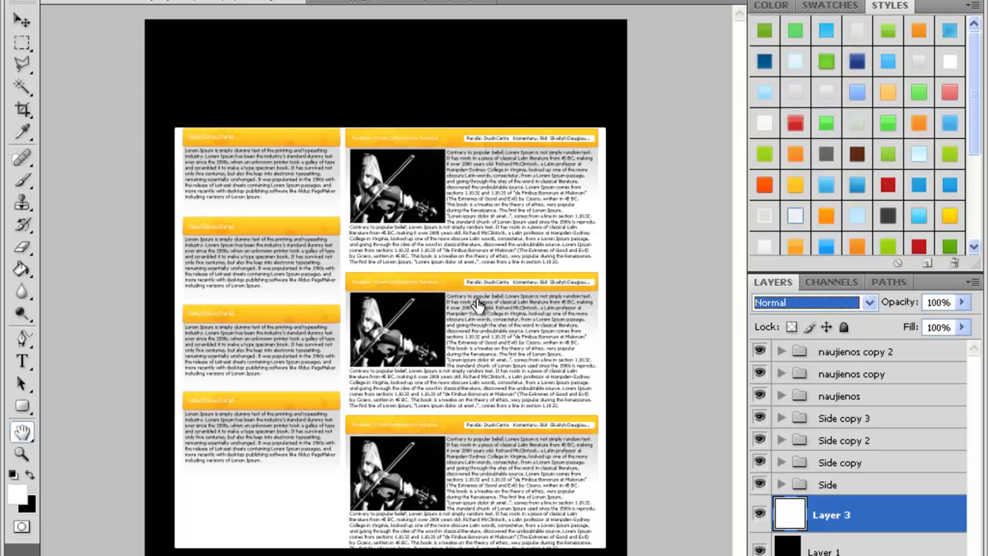
{"action": "left_click", "coordinate": [787, 303]}
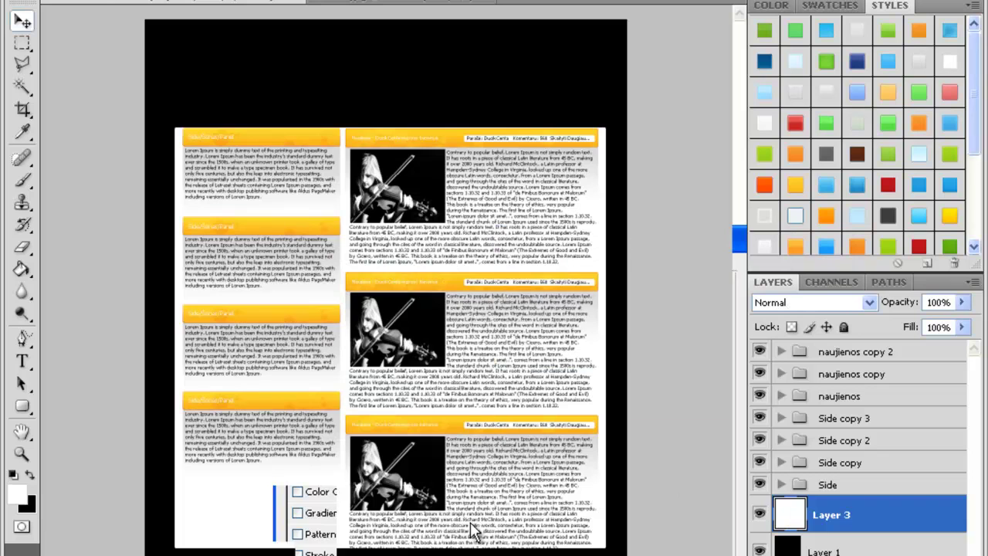
Stretch the white background on Layer 3 beyond its lower and upper edges to 106.9% height and apply the transform
{"action": "key", "text": "v"}
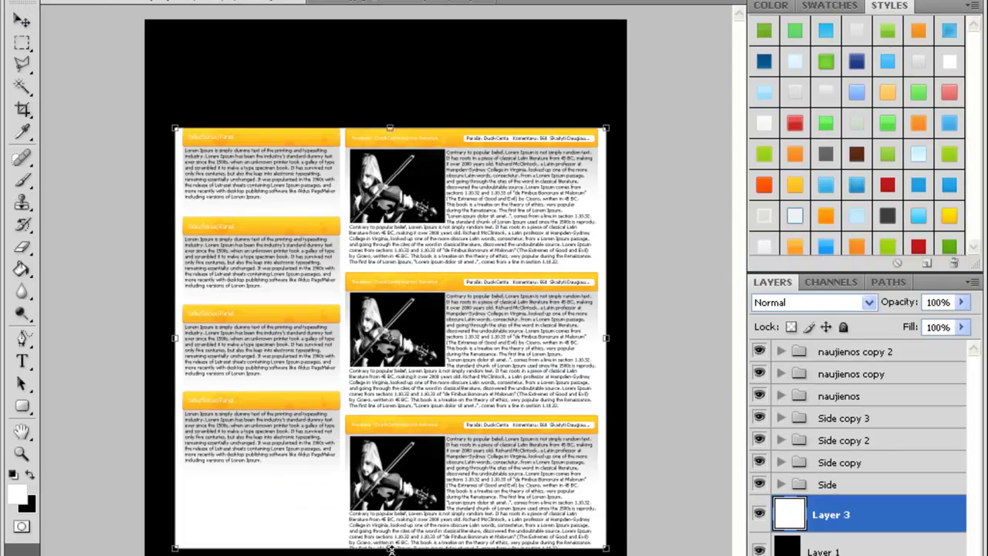
{"action": "left_click_drag", "start_coordinate": [392, 549], "coordinate": [392, 555]}
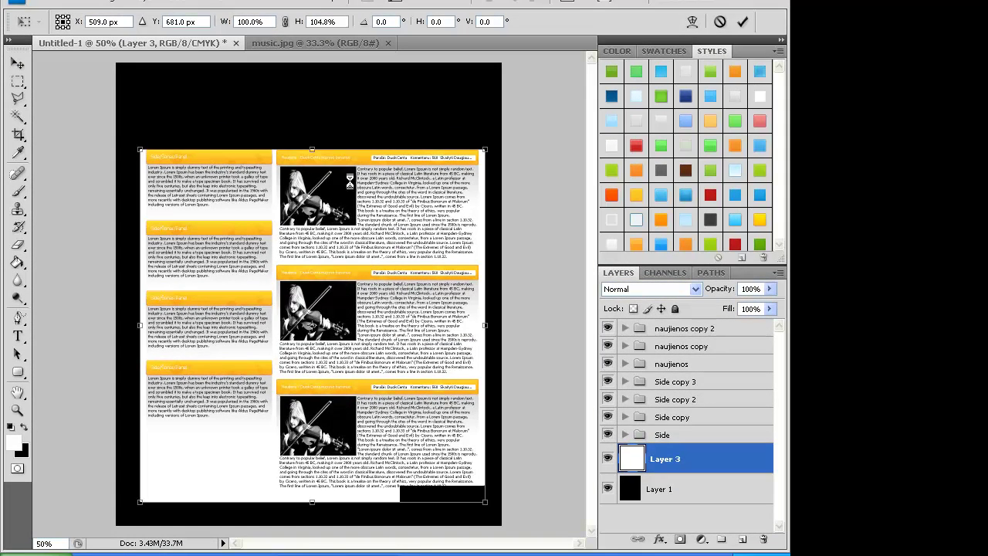
{"action": "left_click_drag", "start_coordinate": [313, 148], "coordinate": [313, 140]}
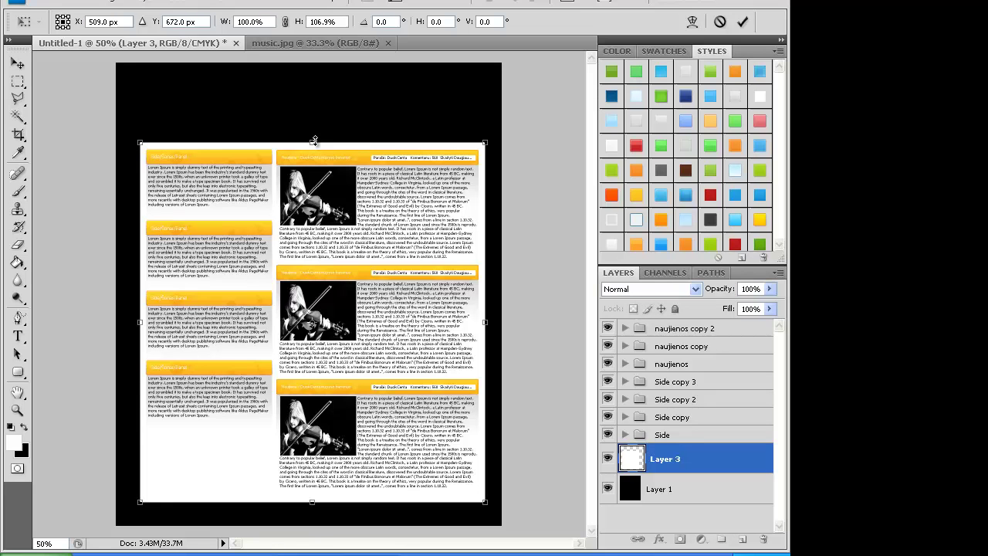
{"action": "key", "text": "Return"}
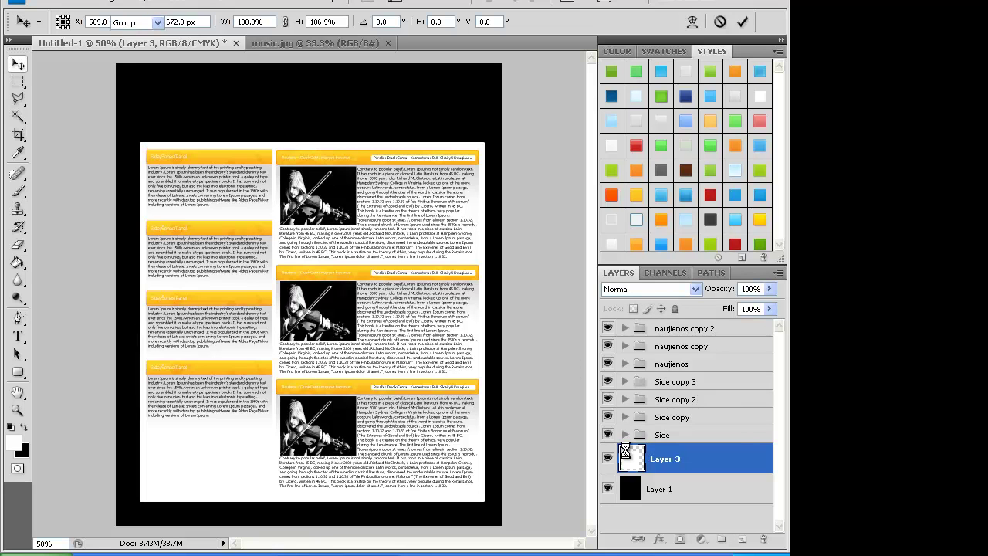
Move Layer 3 together with all side and news panel groups about 30 px up and slightly left
{"action": "left_click", "coordinate": [637, 328], "text": "shift"}
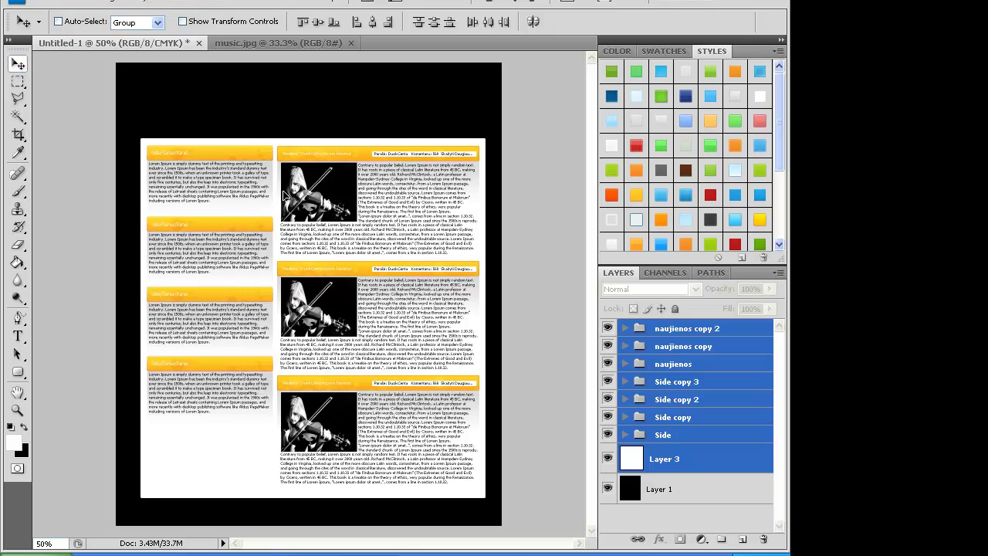
{"action": "key", "text": "shift+Up"}
{"action": "key", "text": "shift+Up"}
{"action": "key", "text": "shift+Up"}
{"action": "key", "text": "Left"}
{"action": "key", "text": "Left"}
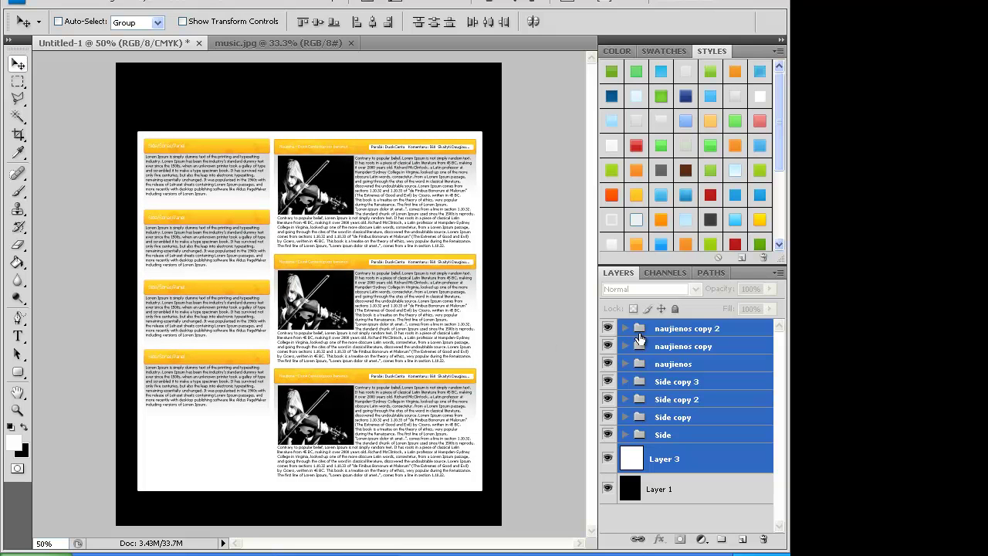
Create a new layer directly above the black Layer 1 background
{"action": "left_click", "coordinate": [631, 468]}
{"action": "left_click", "coordinate": [632, 491]}
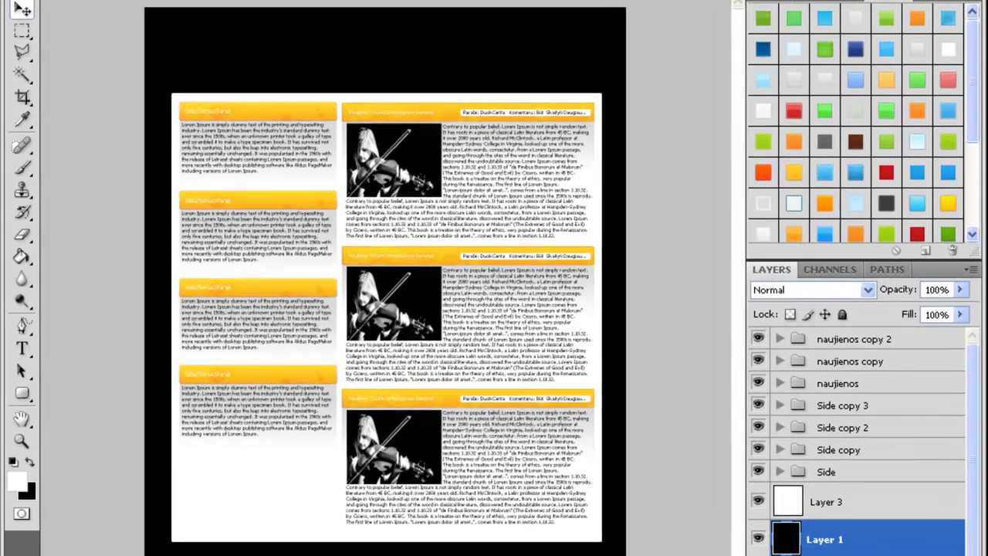
{"action": "left_click", "coordinate": [740, 541]}
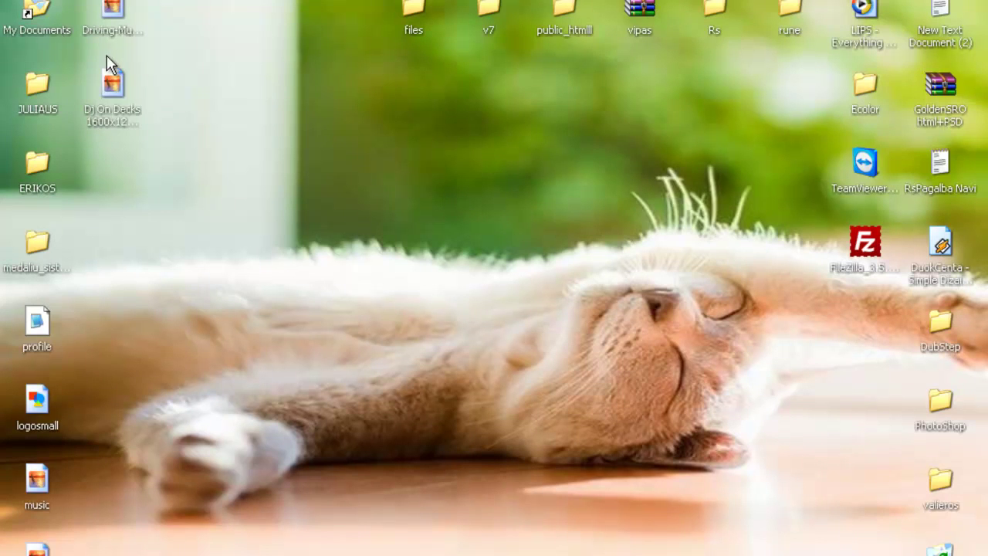
Open the Dj On Decks 1600x1200 picture from the desktop, copy it and paste it into the layout behind the white background
{"action": "double_click", "coordinate": [113, 82]}
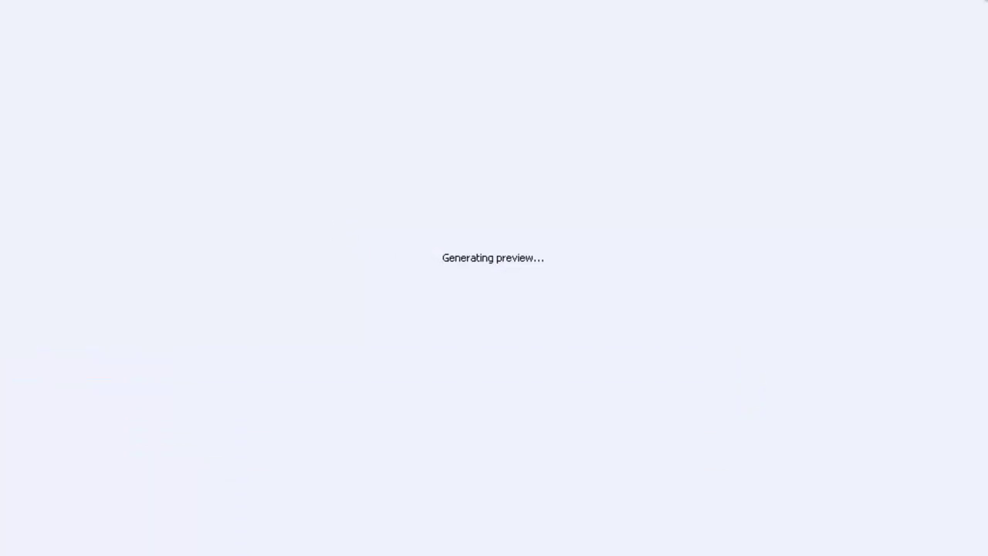
{"action": "key", "text": "alt+F4"}
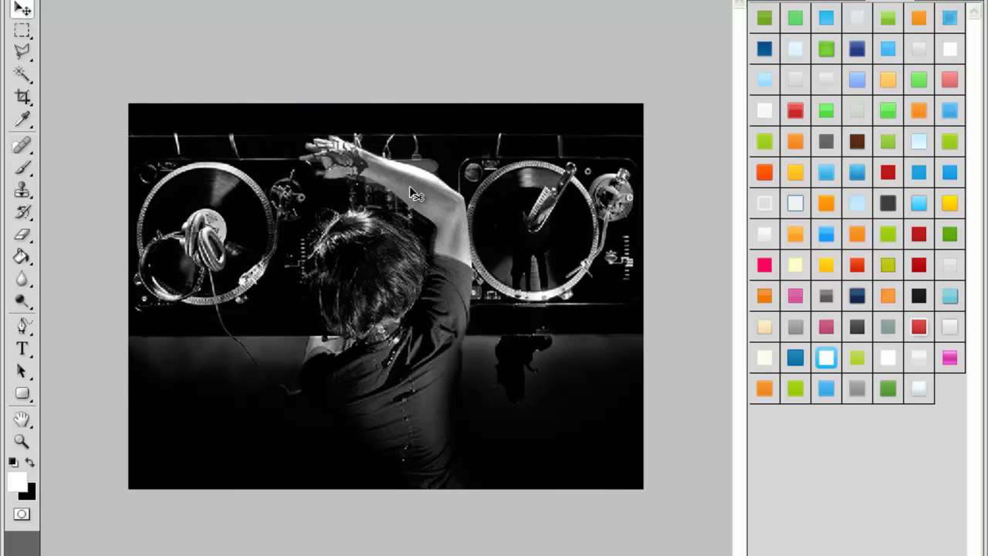
{"action": "key", "text": "ctrl+c"}
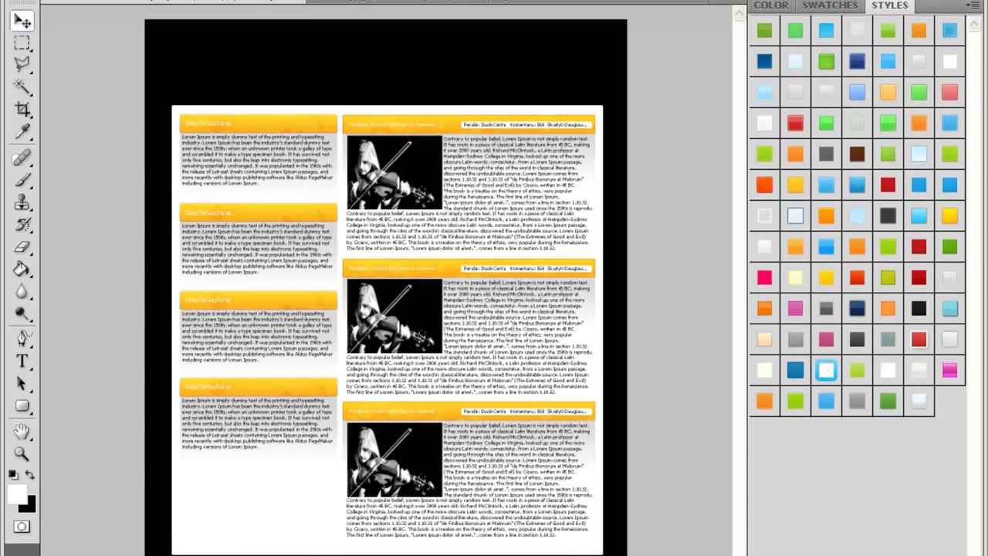
{"action": "key", "text": "F7"}
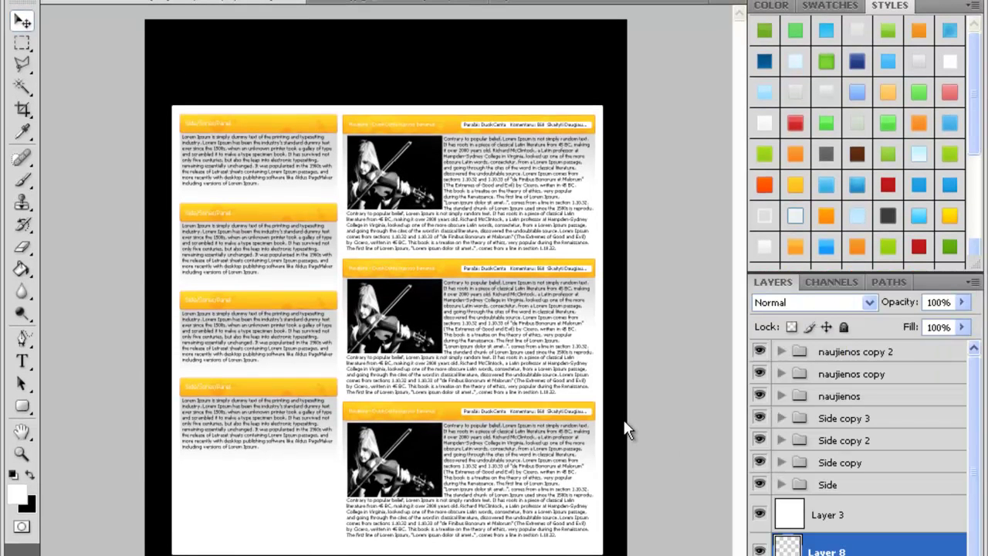
Move the pasted DJ picture and scale it down with Free Transform until it nearly matches the canvas width
{"action": "left_click", "coordinate": [28, 22]}
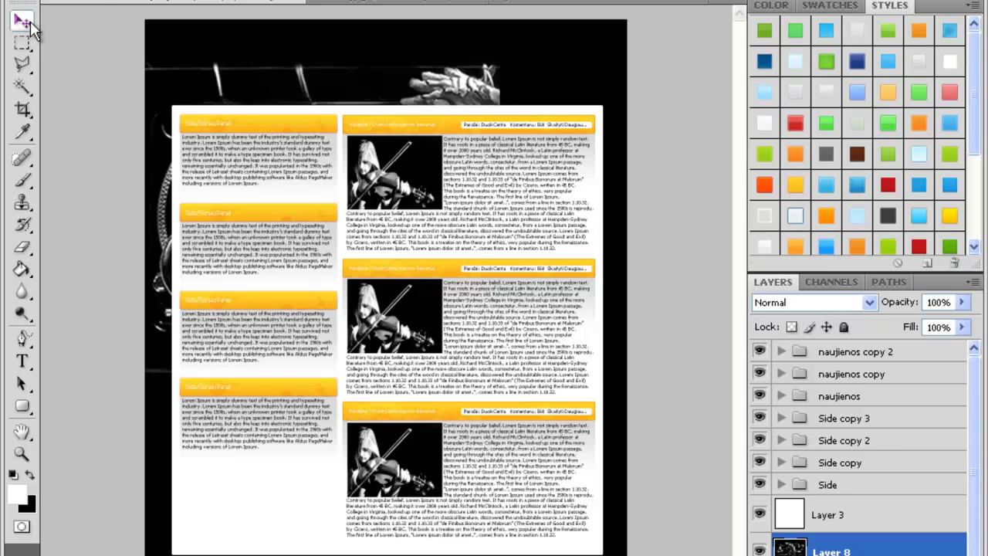
{"action": "left_click_drag", "start_coordinate": [351, 112], "coordinate": [338, 91]}
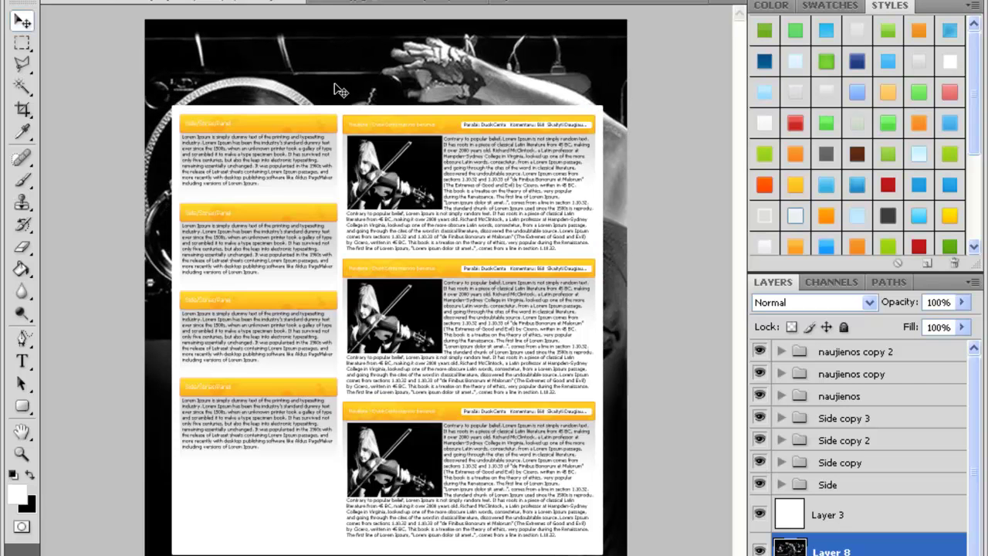
{"action": "key", "text": "ctrl+t"}
{"action": "left_click_drag", "start_coordinate": [240, 118], "coordinate": [246, 187]}
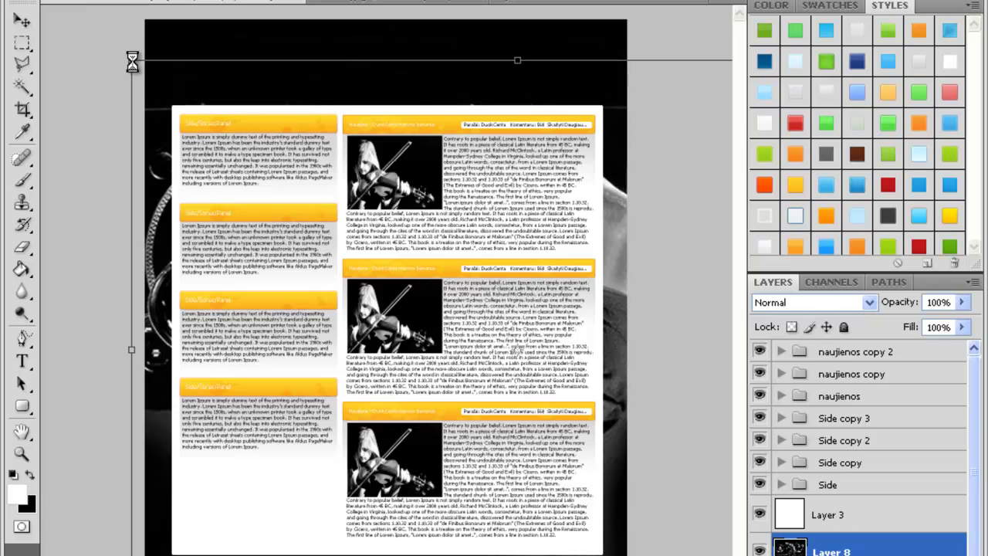
{"action": "left_click_drag", "start_coordinate": [132, 60], "coordinate": [369, 169]}
{"action": "left_click_drag", "start_coordinate": [394, 175], "coordinate": [435, 192]}
{"action": "left_click_drag", "start_coordinate": [626, 314], "coordinate": [360, 158]}
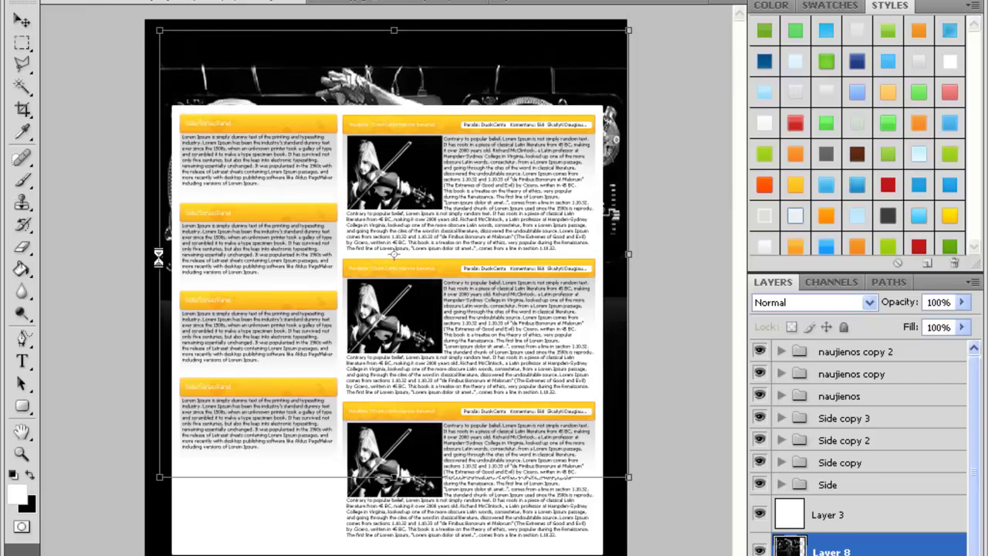
Widen the DJ picture past the canvas's left edge, reduce its height and place it as a header above the panels
{"action": "left_click_drag", "start_coordinate": [158, 254], "coordinate": [116, 253]}
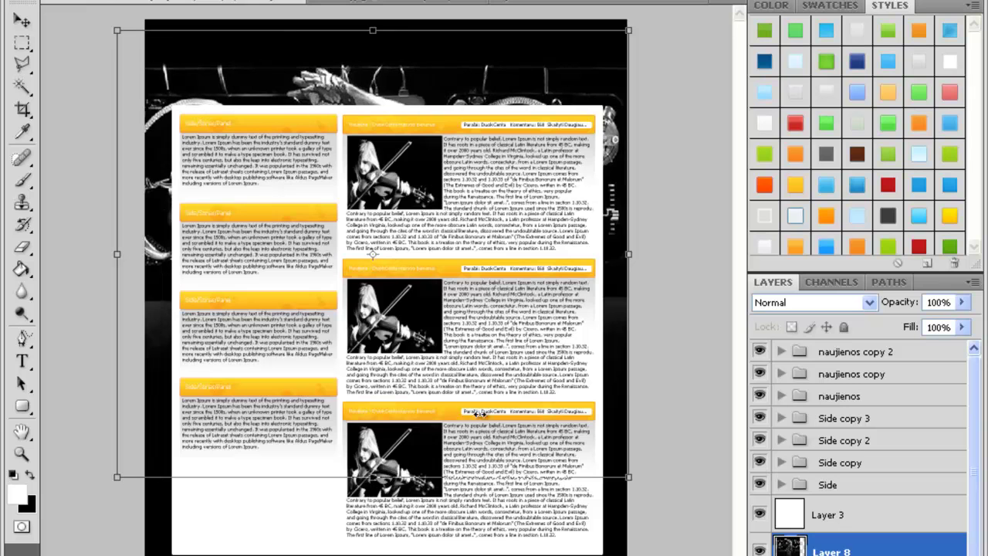
{"action": "left_click_drag", "start_coordinate": [374, 477], "coordinate": [373, 424]}
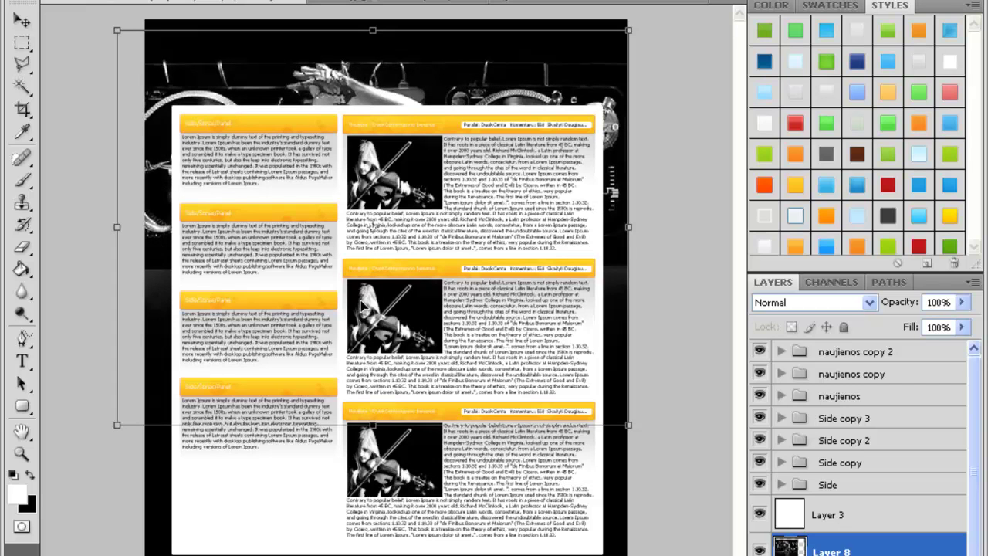
{"action": "left_click_drag", "start_coordinate": [364, 302], "coordinate": [365, 258]}
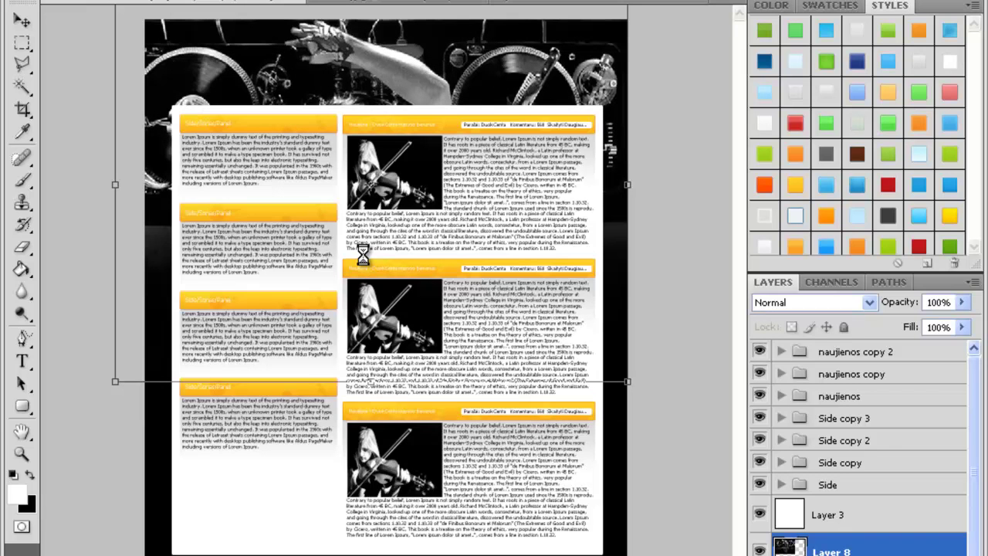
{"action": "left_click_drag", "start_coordinate": [367, 380], "coordinate": [382, 280]}
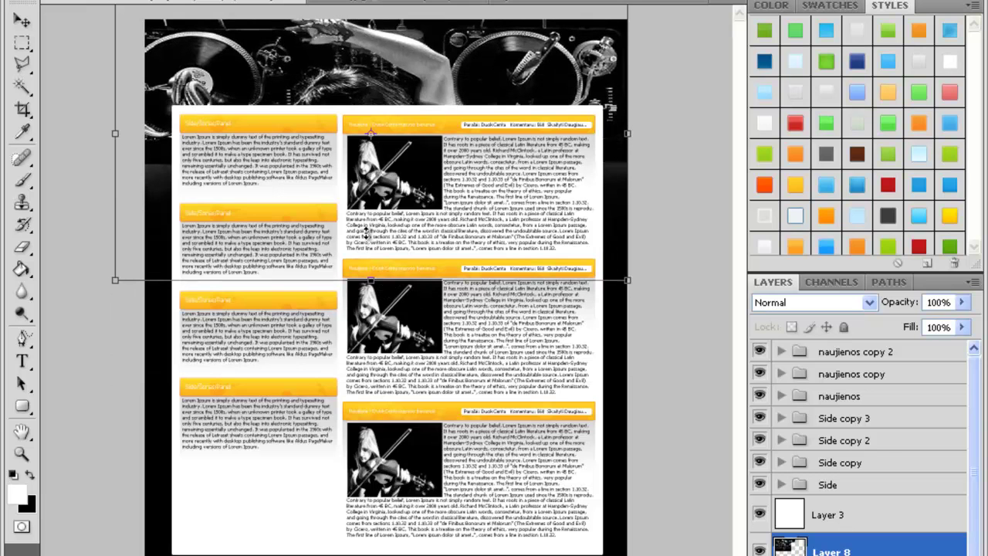
{"action": "left_click_drag", "start_coordinate": [374, 219], "coordinate": [377, 179]}
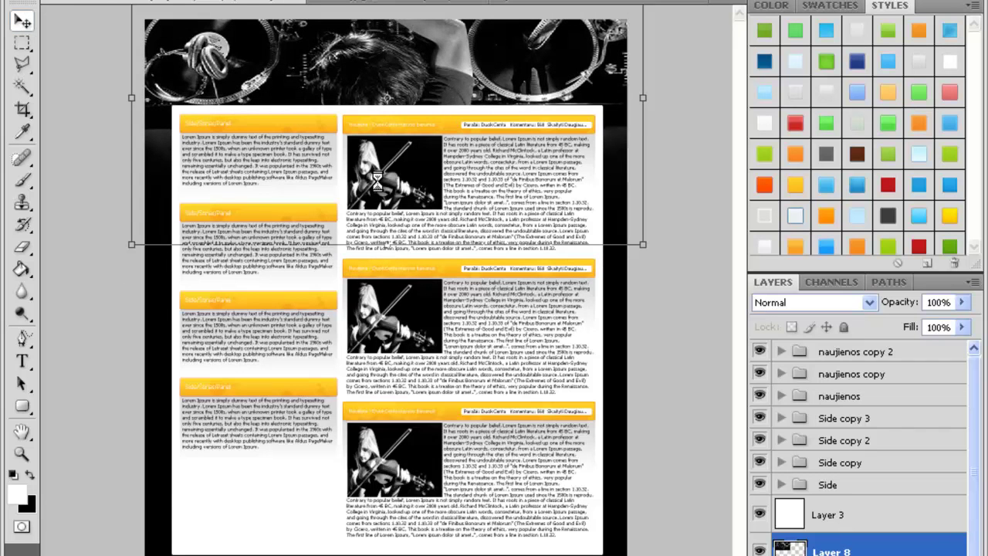
Make black the foreground colour and replace the Brush tool's presets with the Basic Brushes set
{"action": "left_click", "coordinate": [30, 476]}
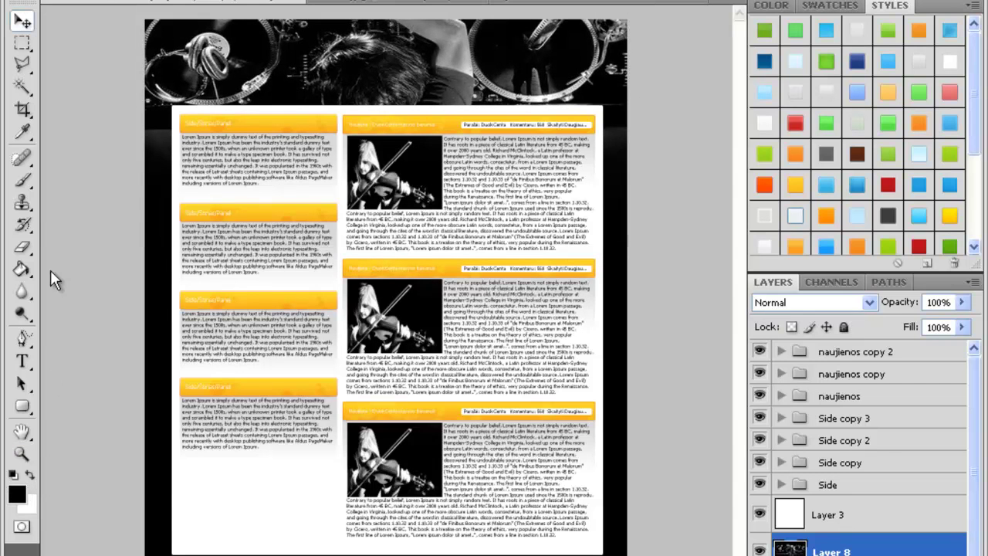
{"action": "left_click", "coordinate": [28, 187]}
{"action": "left_click", "coordinate": [141, 8]}
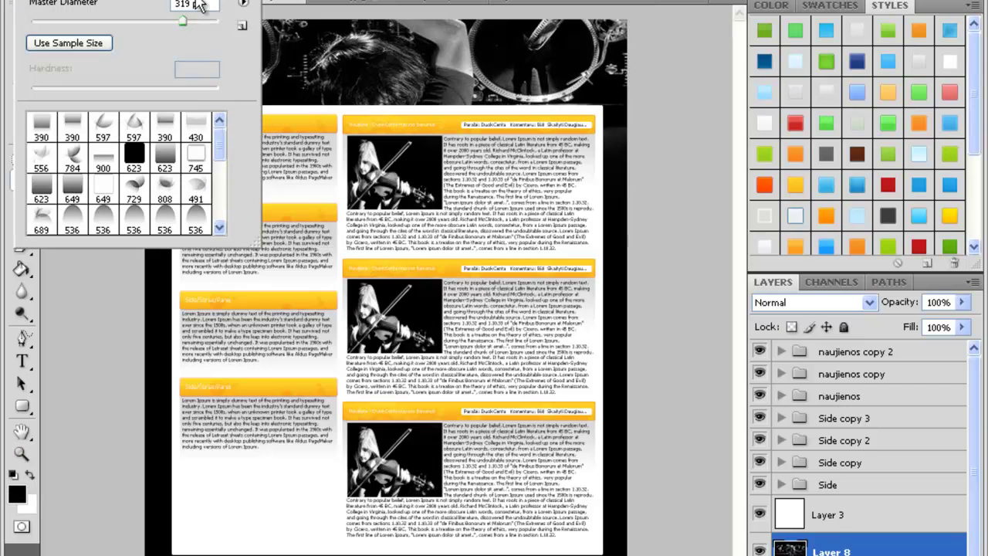
{"action": "left_click", "coordinate": [244, 6]}
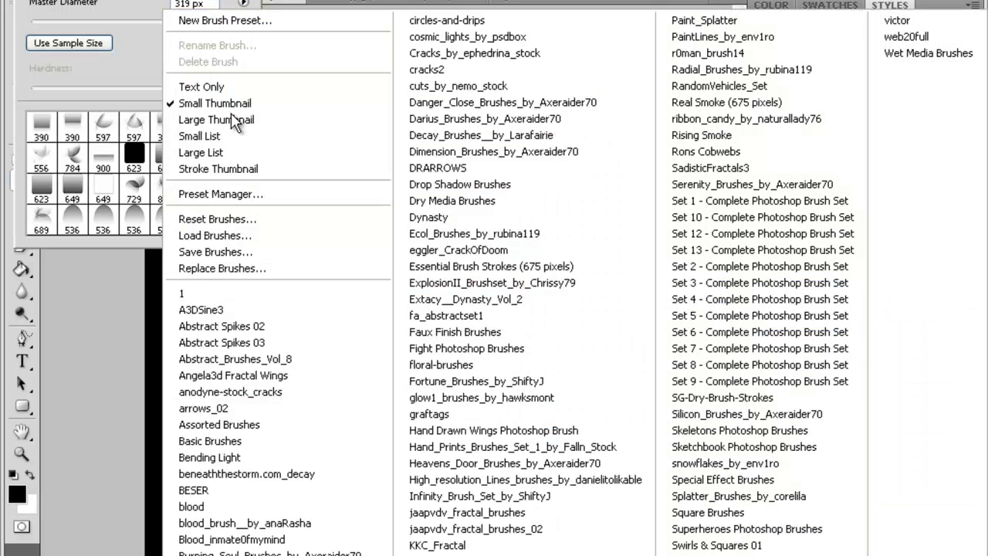
{"action": "left_click", "coordinate": [243, 442]}
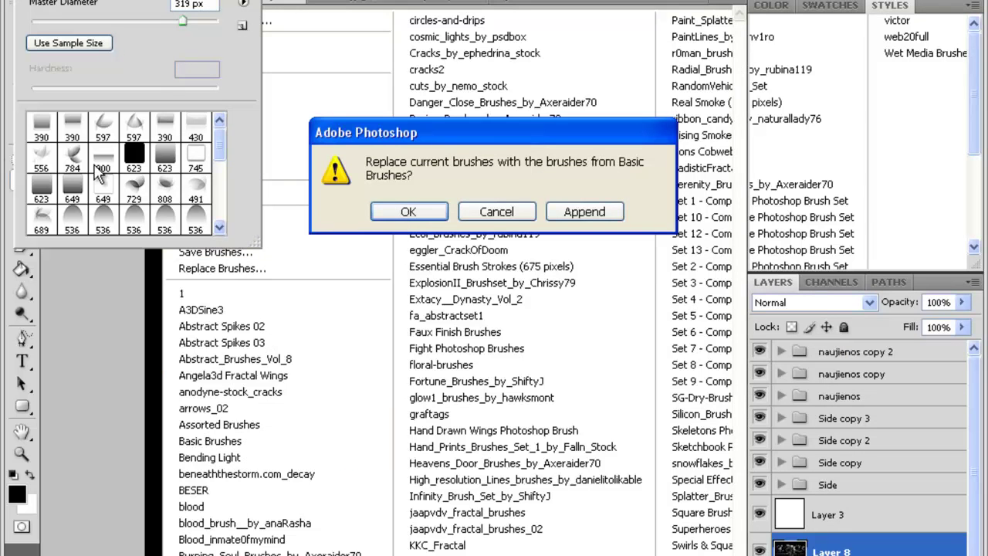
{"action": "key", "text": "Return"}
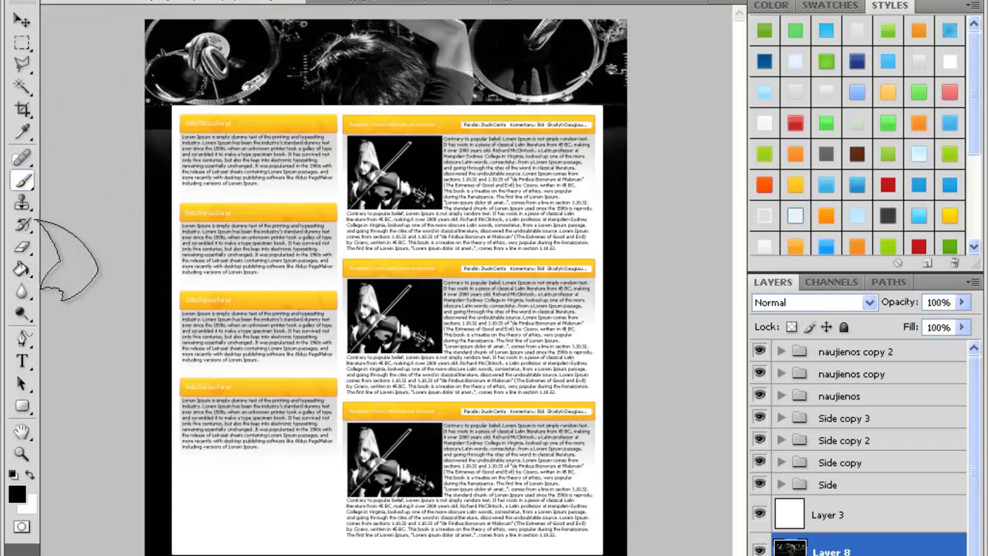
Choose a large soft round brush with 0% hardness and darken the DJ picture's edges with black on Layer 8
{"action": "left_click", "coordinate": [75, 2]}
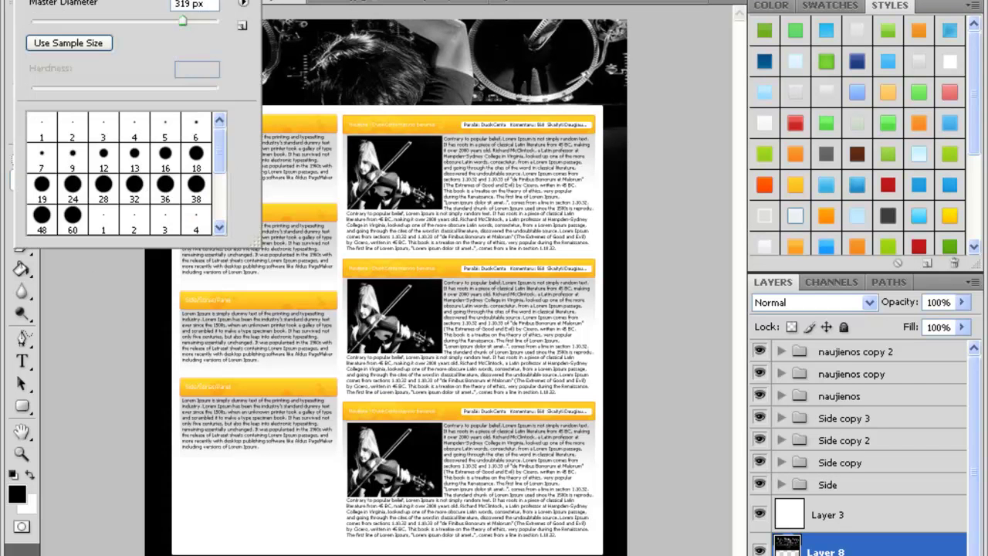
{"action": "scroll", "coordinate": [154, 178], "scroll_direction": "down", "scroll_amount": 5}
{"action": "left_click", "coordinate": [41, 219]}
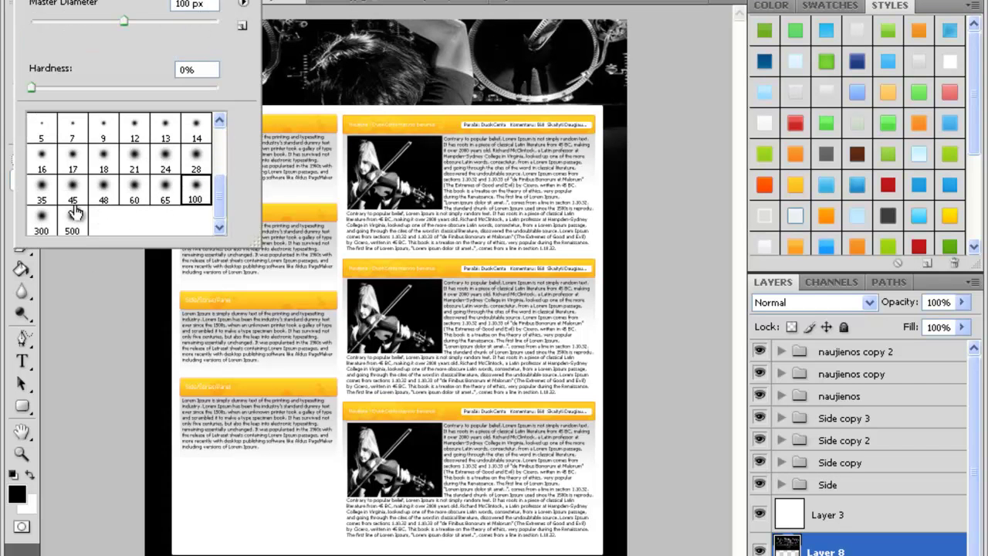
{"action": "left_click", "coordinate": [668, 3]}
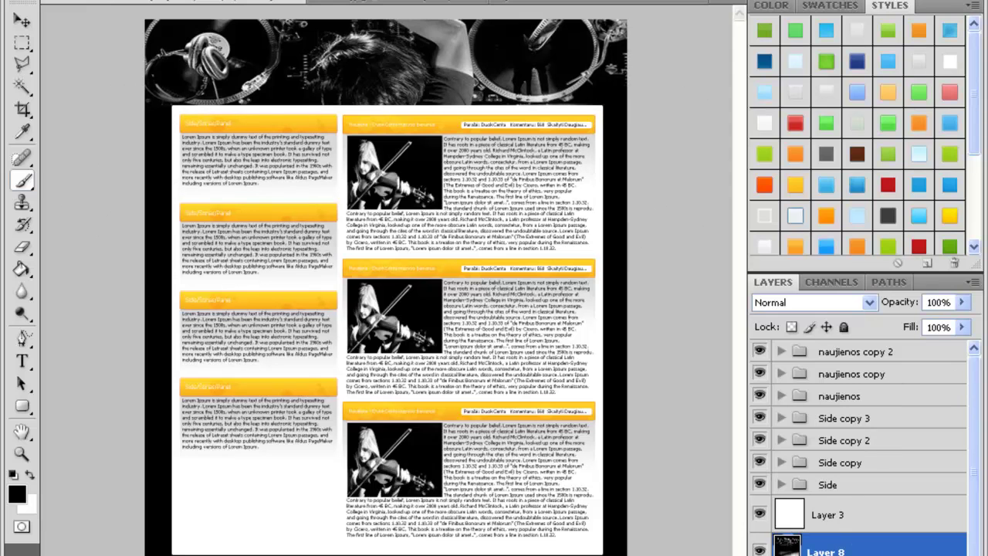
Reduce the opacity of the DJ picture on Layer 8 to 65%
{"action": "left_click", "coordinate": [21, 19]}
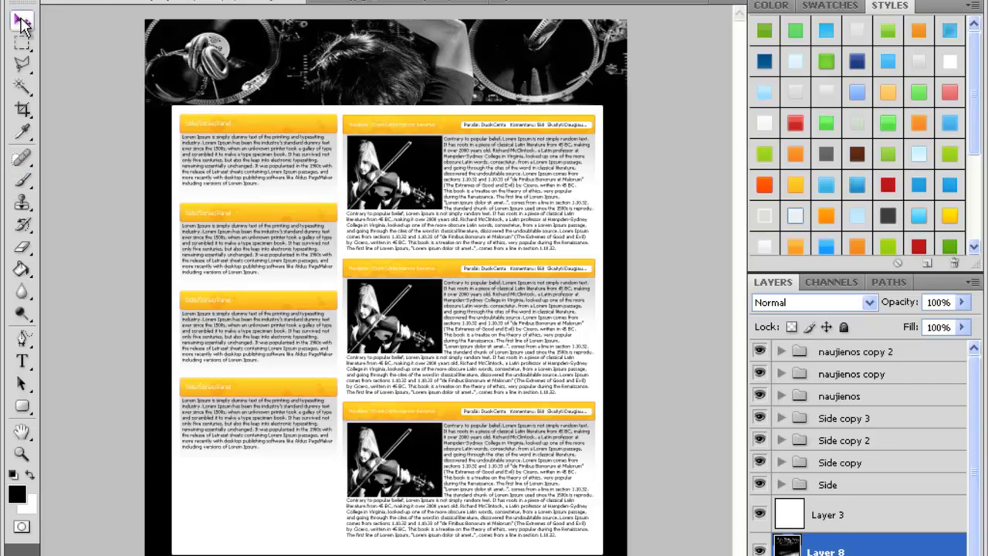
{"action": "left_click", "coordinate": [961, 302]}
{"action": "left_click_drag", "start_coordinate": [961, 307], "coordinate": [948, 322]}
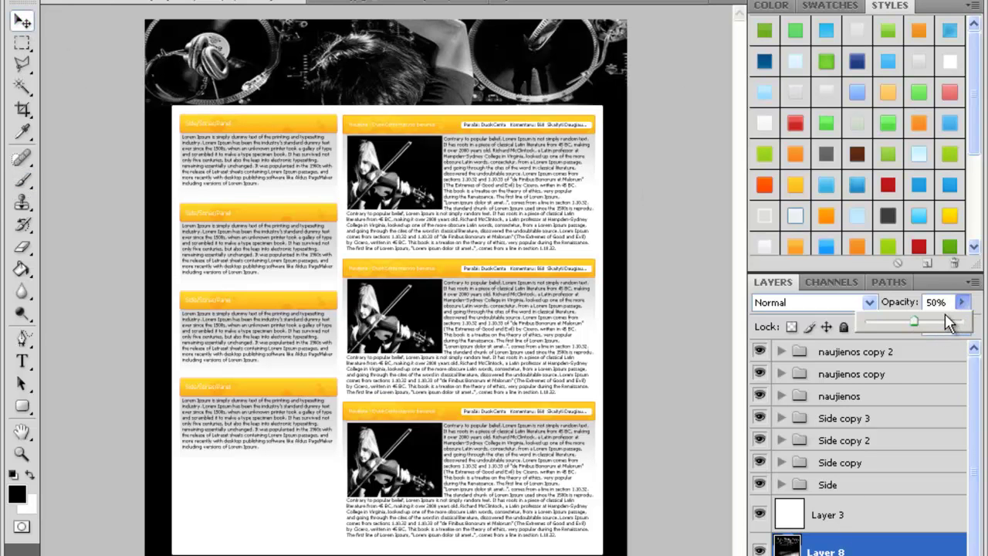
{"action": "left_click", "coordinate": [964, 305]}
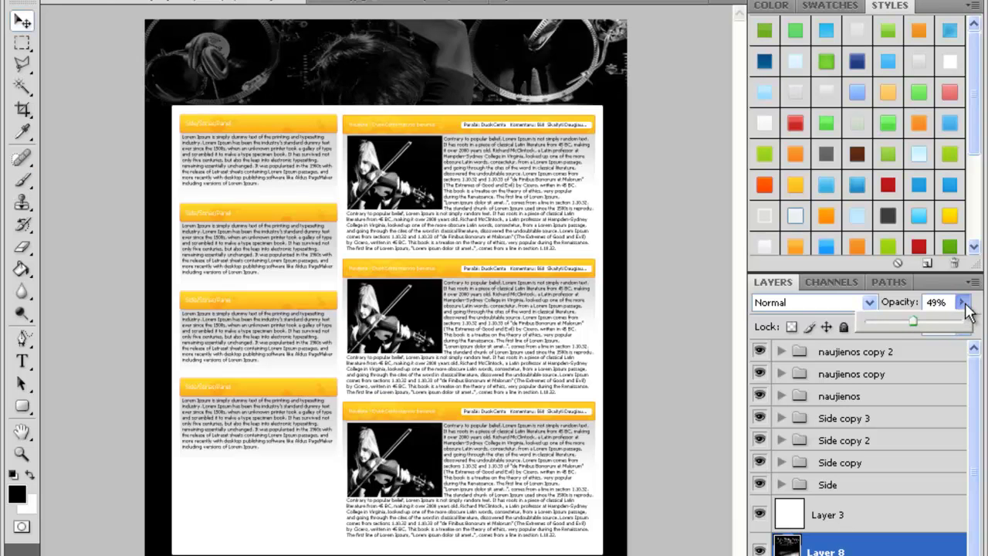
{"action": "left_click", "coordinate": [964, 304]}
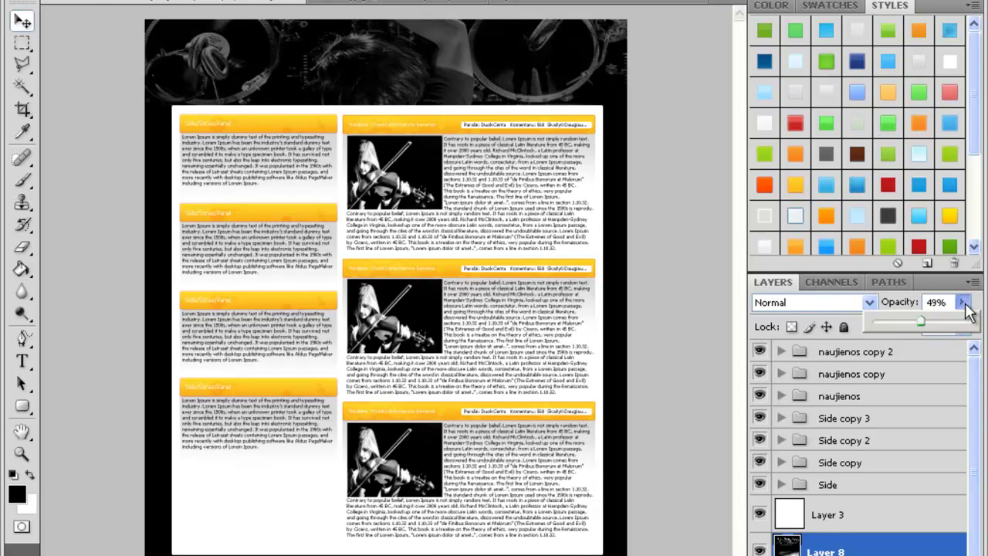
{"action": "left_click_drag", "start_coordinate": [936, 301], "coordinate": [908, 307]}
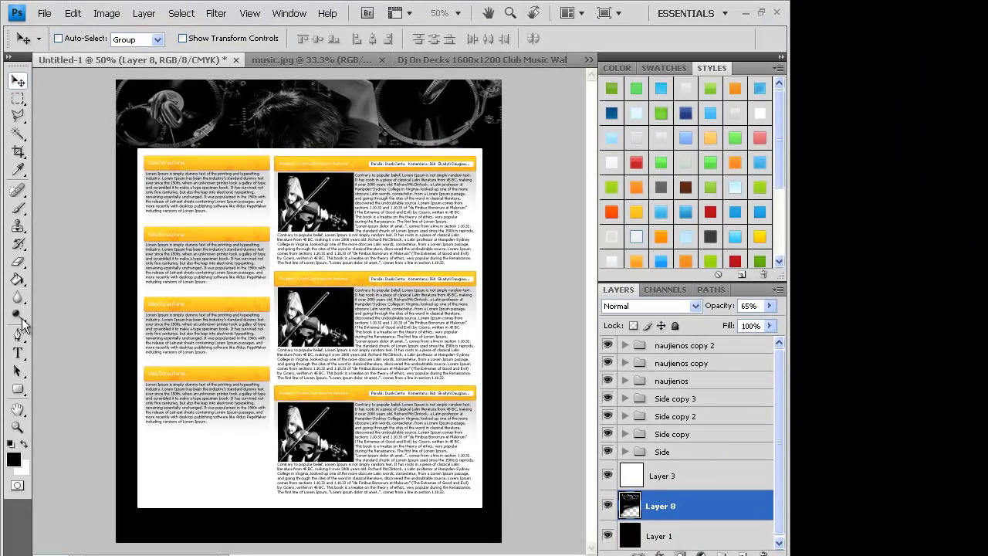
Make white the foreground colour and add the text PAMOKA in 10 pt Tahoma over the DJ header picture
{"action": "left_click", "coordinate": [24, 444]}
{"action": "left_click", "coordinate": [17, 355]}
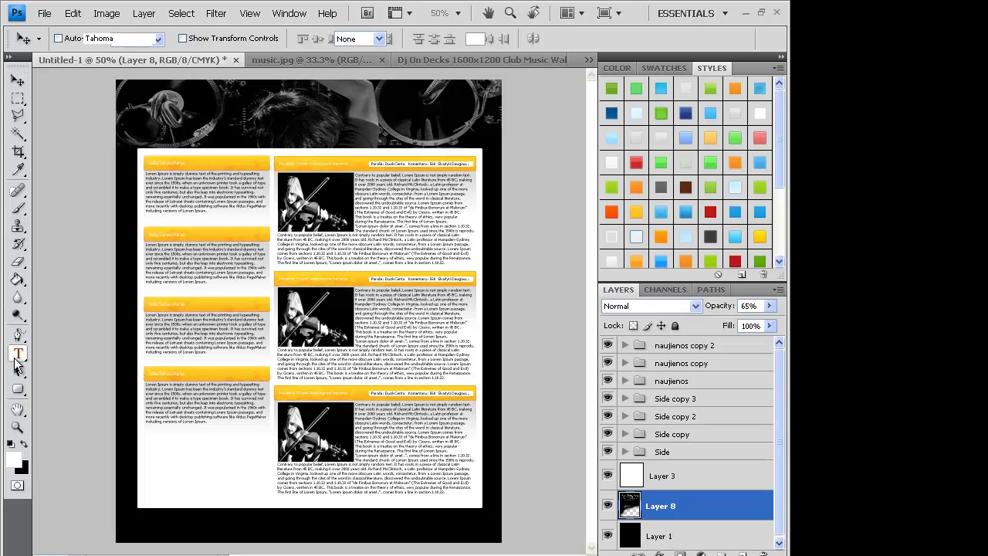
{"action": "left_click", "coordinate": [247, 213]}
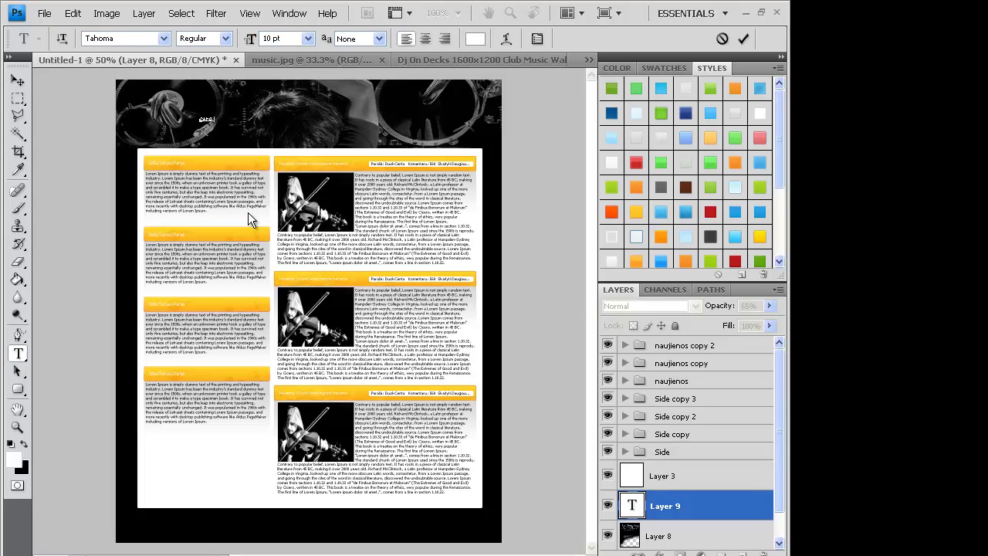
Set the header text's anti-aliasing to Sharp and choose a size of 72 pt
{"action": "left_click", "coordinate": [378, 39]}
{"action": "left_click", "coordinate": [353, 64]}
{"action": "left_click", "coordinate": [307, 38]}
{"action": "left_click", "coordinate": [288, 246]}
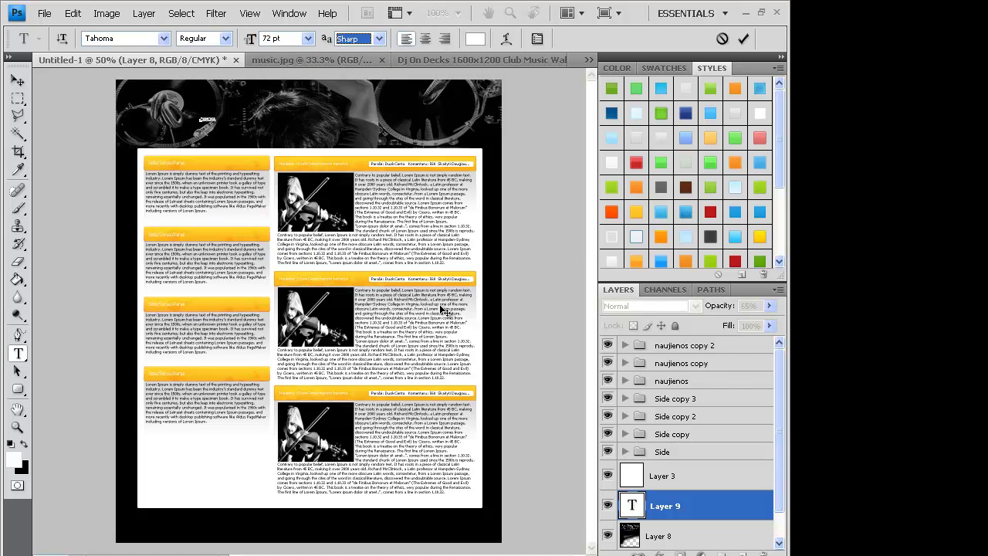
Commit the PAMOKA text, open its character settings and set the whole layer's font size to 72 pt
{"action": "left_click", "coordinate": [628, 504]}
{"action": "left_click", "coordinate": [546, 37]}
{"action": "left_click", "coordinate": [544, 37]}
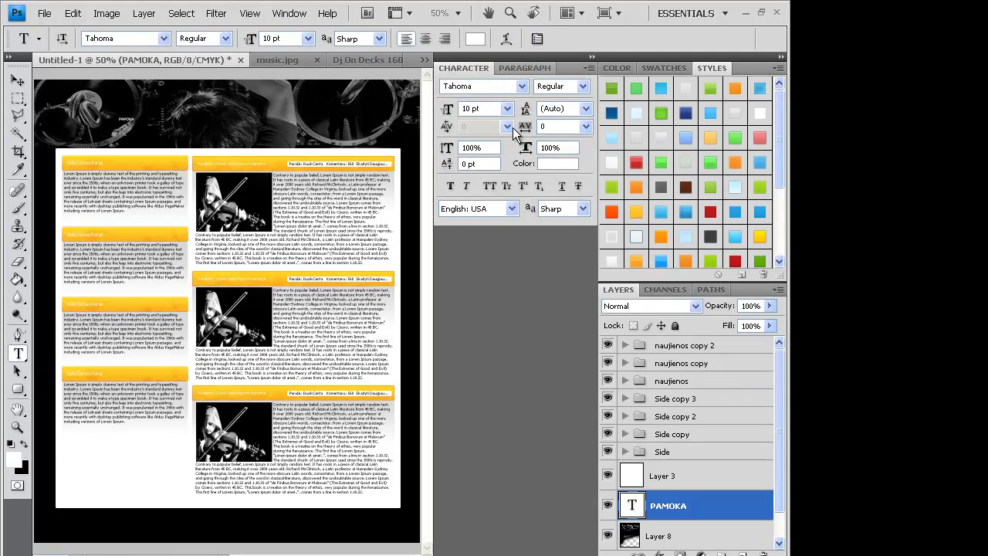
{"action": "left_click", "coordinate": [506, 108]}
{"action": "left_click", "coordinate": [497, 315]}
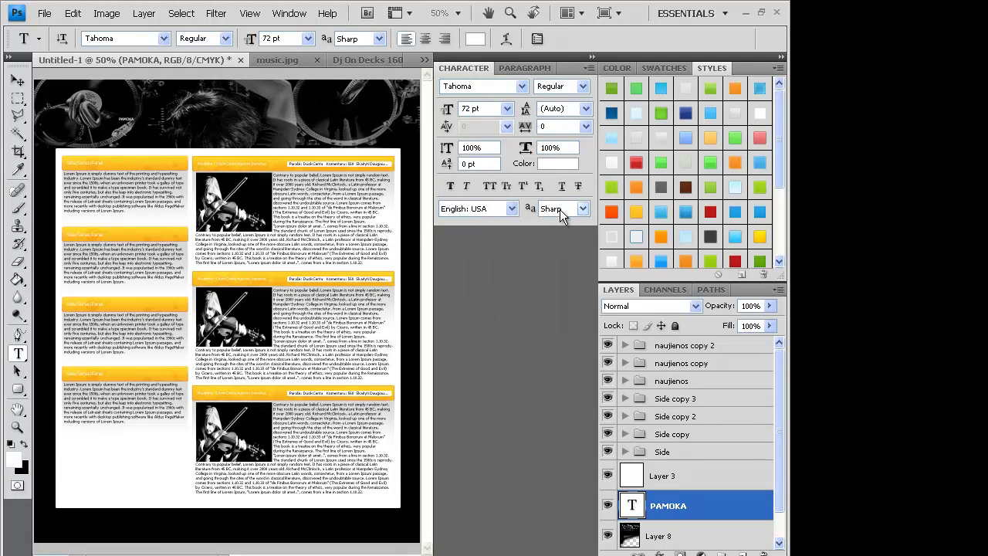
Try the fonts Tarzan, TAPEMAN, Sylfaen, Swordfish and Swiss Cheesed on the PAMOKA title
{"action": "left_click", "coordinate": [522, 86]}
{"action": "left_click", "coordinate": [554, 130]}
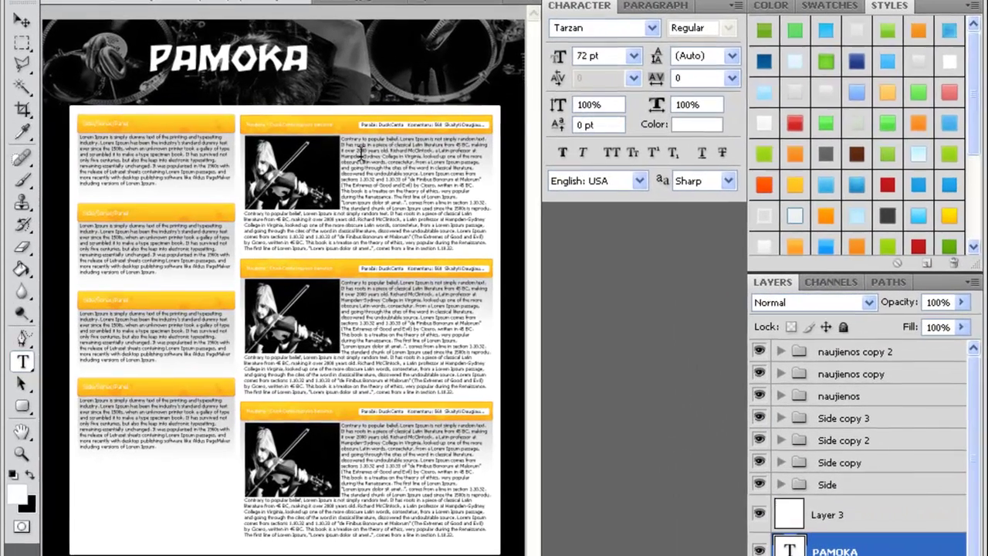
{"action": "key", "text": "Up"}
{"action": "key", "text": "Up"}
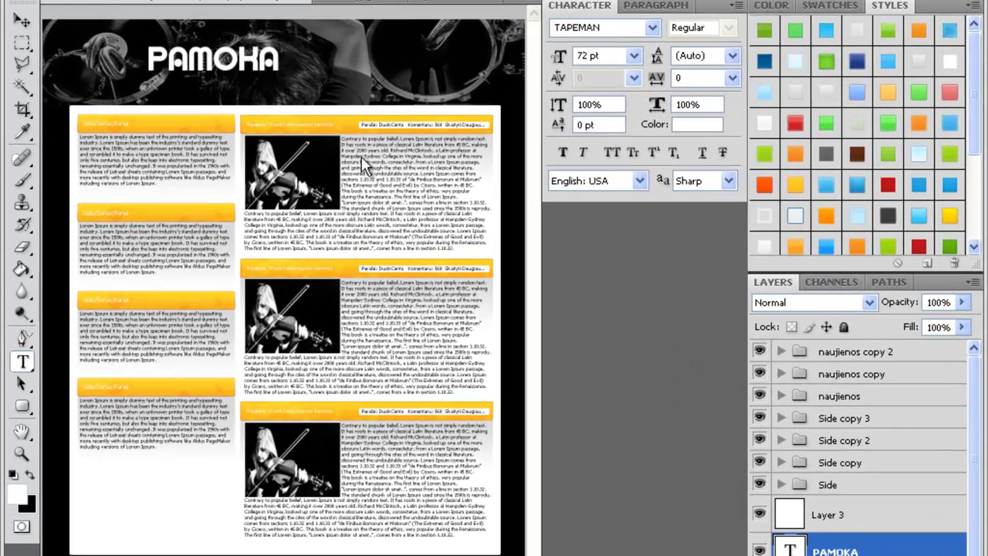
{"action": "key", "text": "Up"}
{"action": "key", "text": "Up"}
{"action": "key", "text": "Up"}
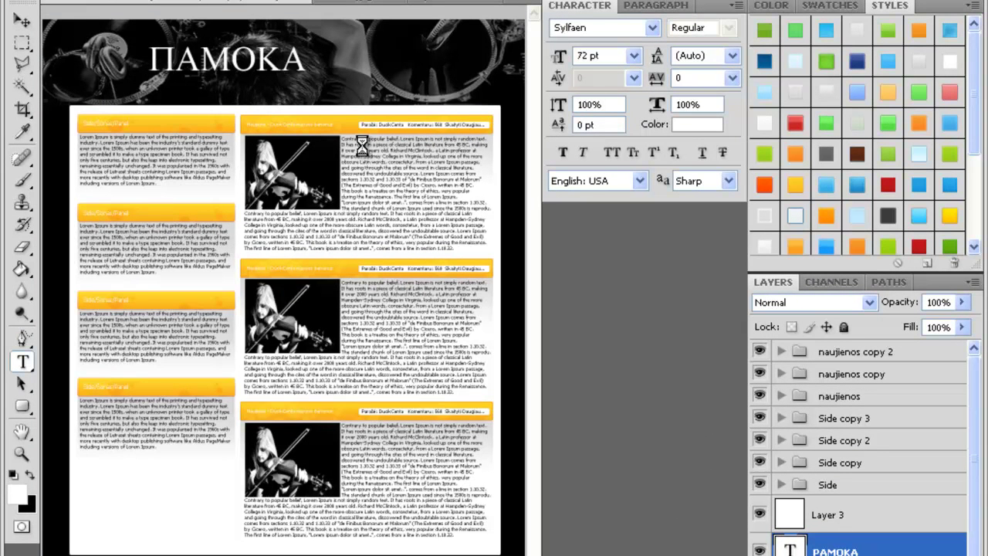
{"action": "key", "text": "Up"}
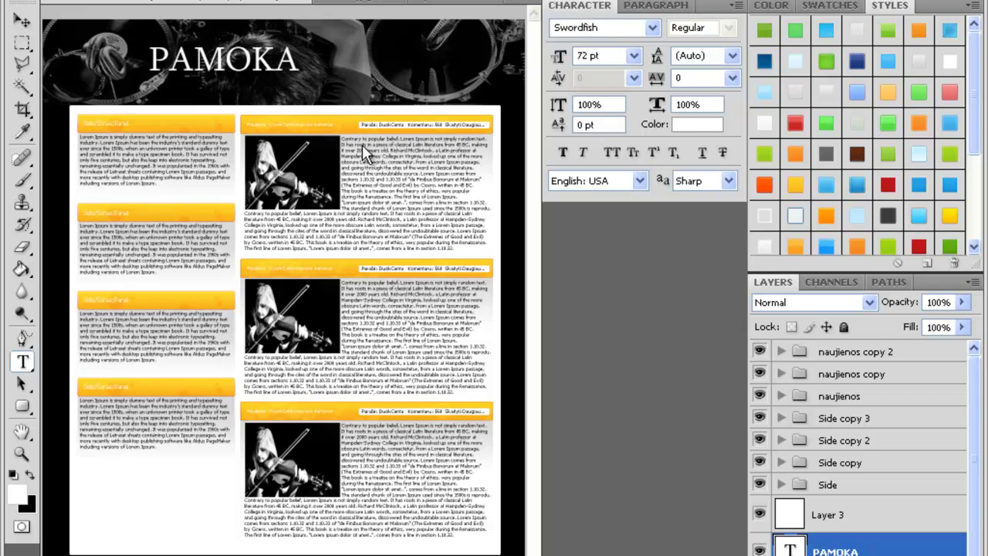
{"action": "key", "text": "Up"}
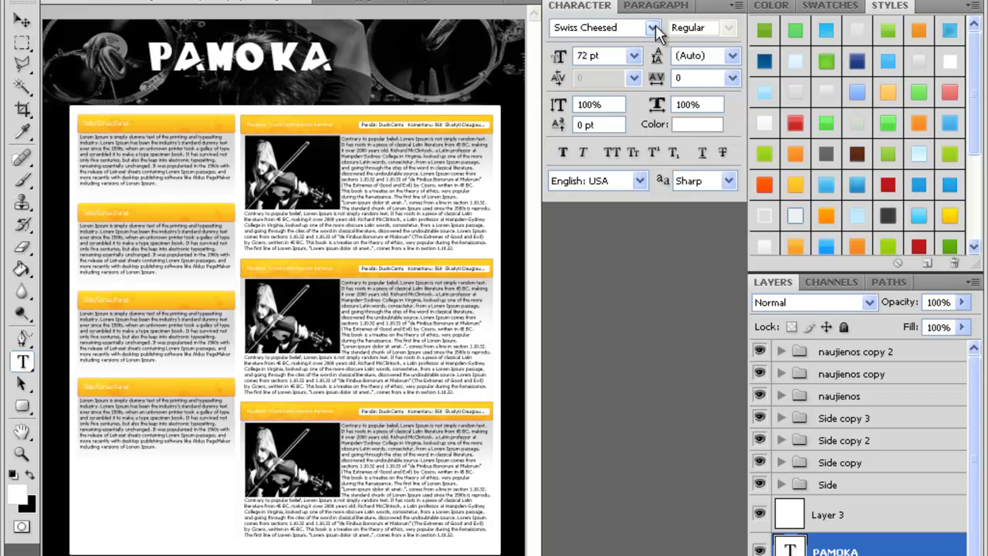
Try the Survival Horror and Starcraft fonts on the PAMOKA title
{"action": "left_click", "coordinate": [653, 29]}
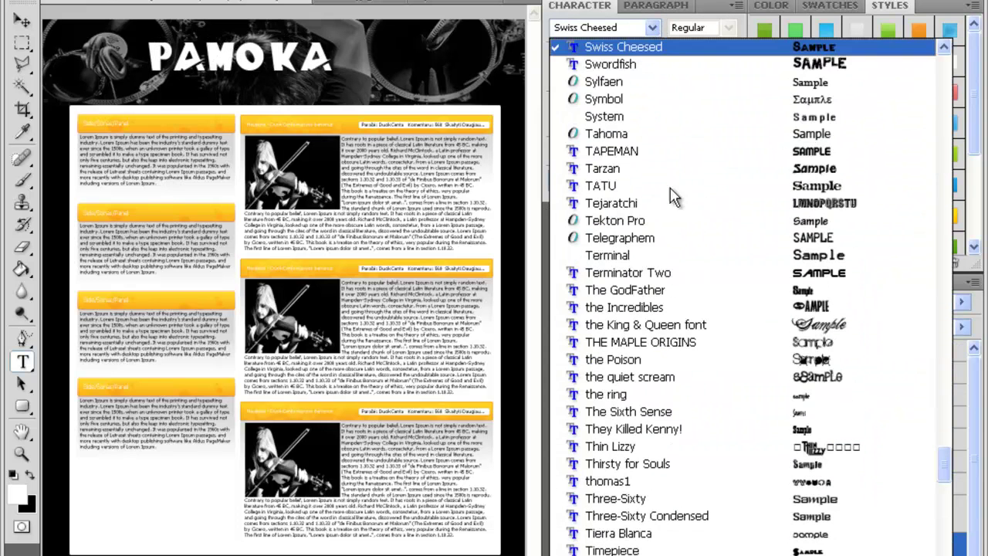
{"action": "scroll", "coordinate": [688, 150], "scroll_direction": "up", "scroll_amount": 2}
{"action": "left_click", "coordinate": [668, 99]}
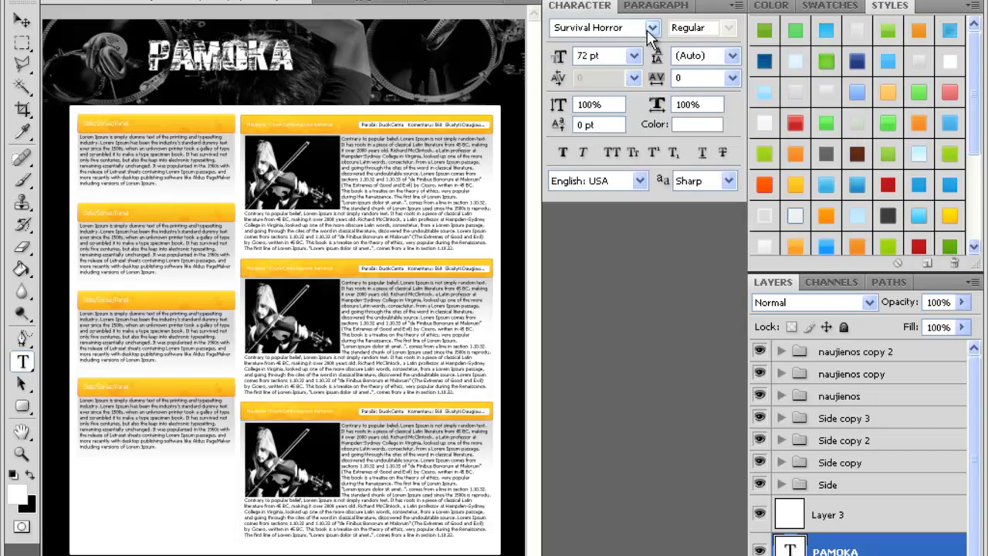
{"action": "left_click", "coordinate": [652, 28]}
{"action": "scroll", "coordinate": [633, 185], "scroll_direction": "up", "scroll_amount": 6}
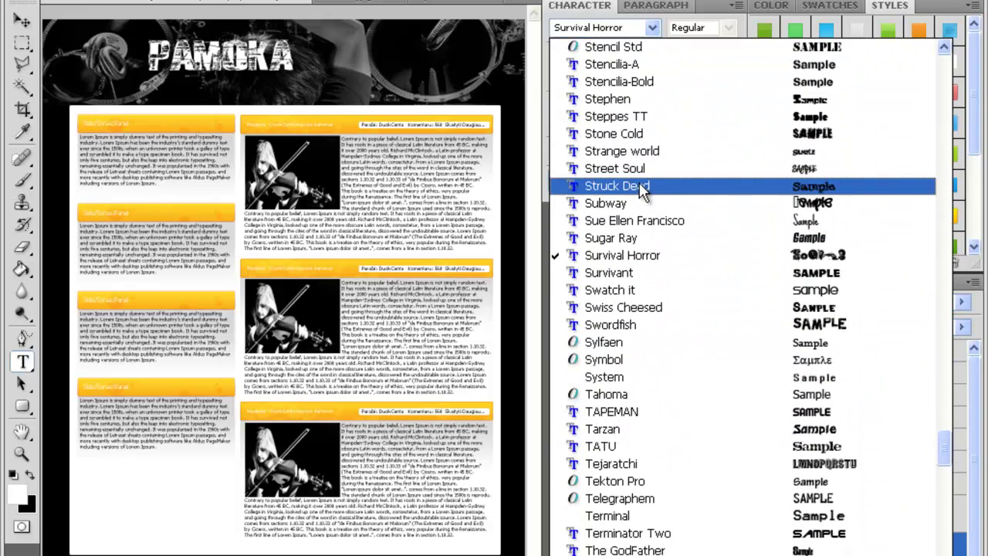
{"action": "left_click", "coordinate": [620, 64]}
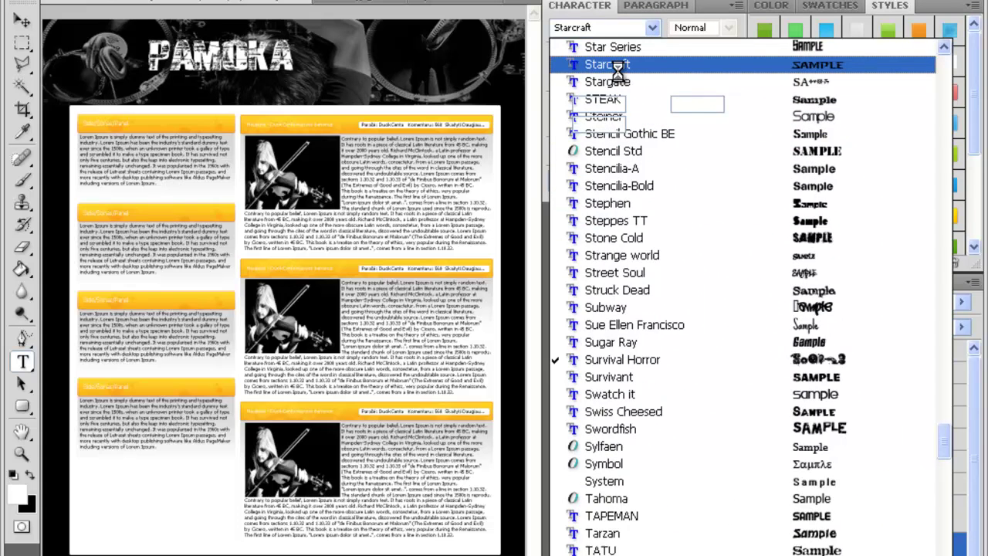
Set the PAMOKA title's font to Space Age
{"action": "left_click", "coordinate": [652, 28]}
{"action": "scroll", "coordinate": [662, 179], "scroll_direction": "up", "scroll_amount": 4}
{"action": "scroll", "coordinate": [662, 182], "scroll_direction": "up", "scroll_amount": 3}
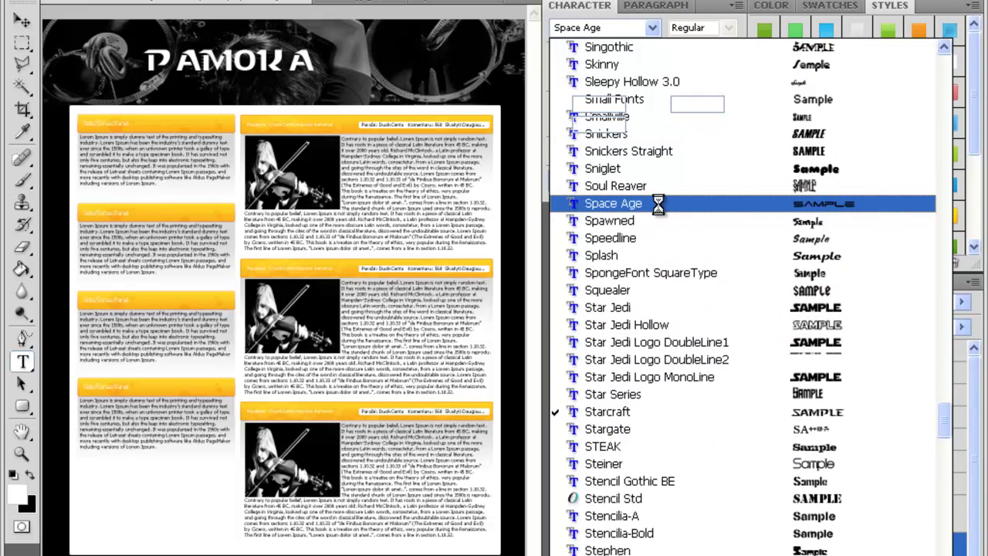
{"action": "left_click", "coordinate": [656, 203]}
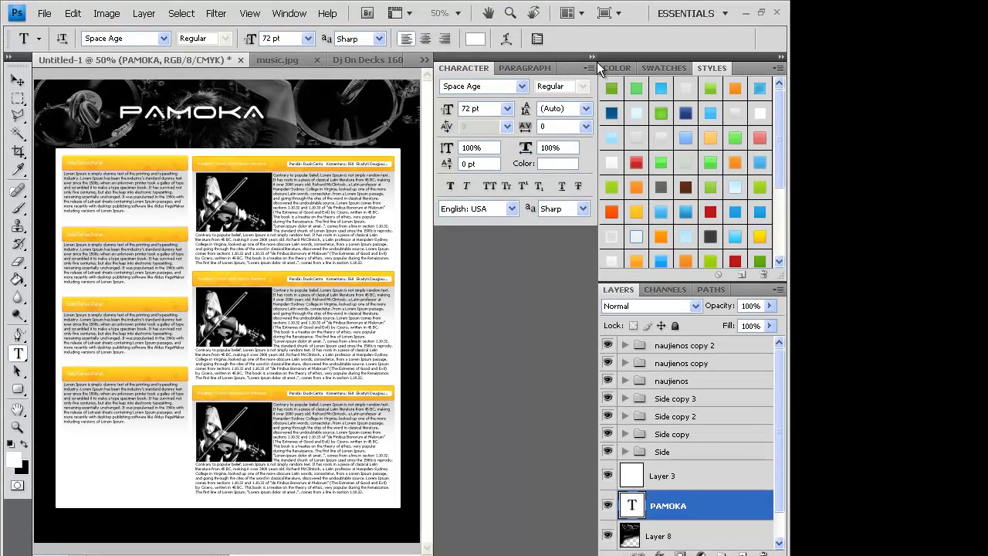
Enlarge the PAMOKA title to 150 pt, centre it across the header picture and put away the character settings
{"action": "left_click", "coordinate": [590, 68]}
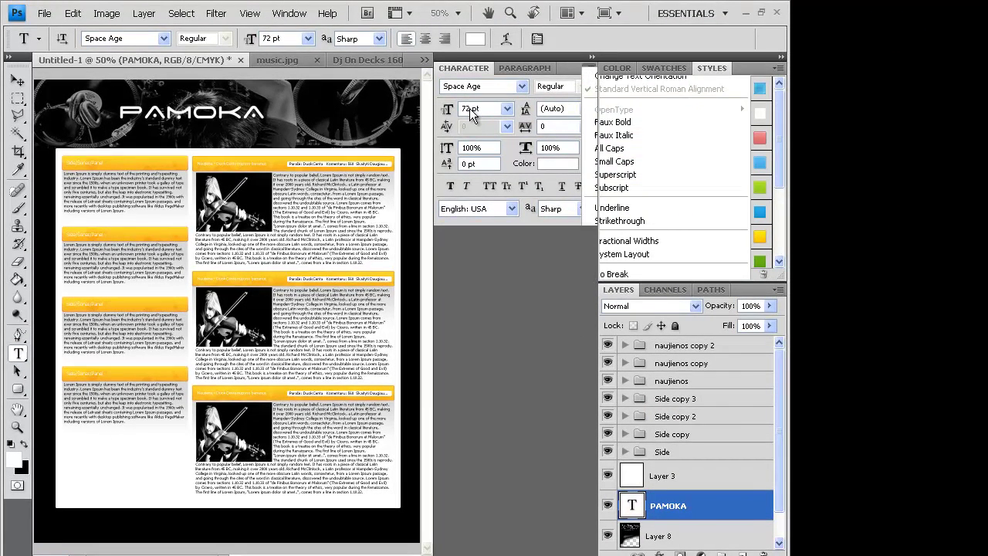
{"action": "left_click", "coordinate": [469, 109]}
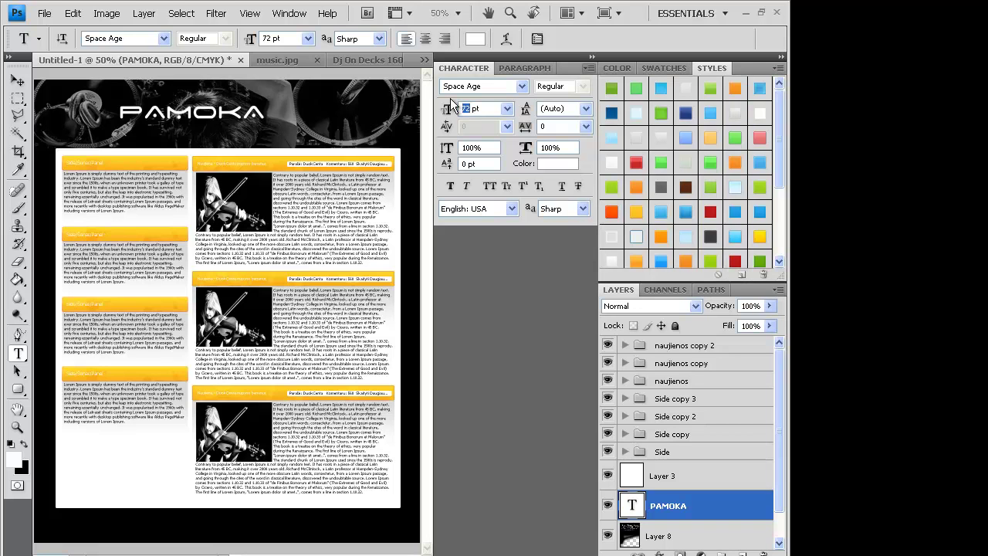
{"action": "left_click", "coordinate": [17, 81]}
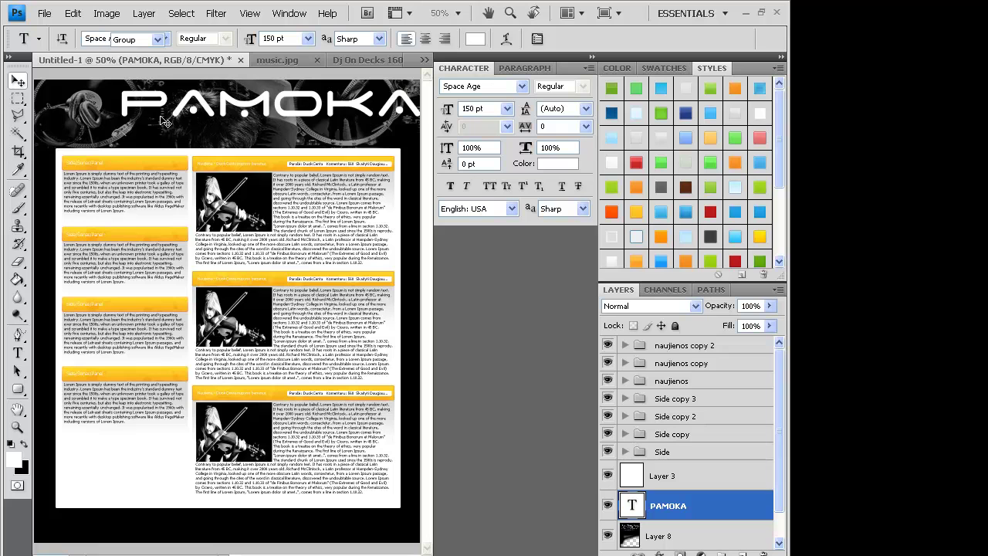
{"action": "left_click_drag", "start_coordinate": [155, 120], "coordinate": [162, 118]}
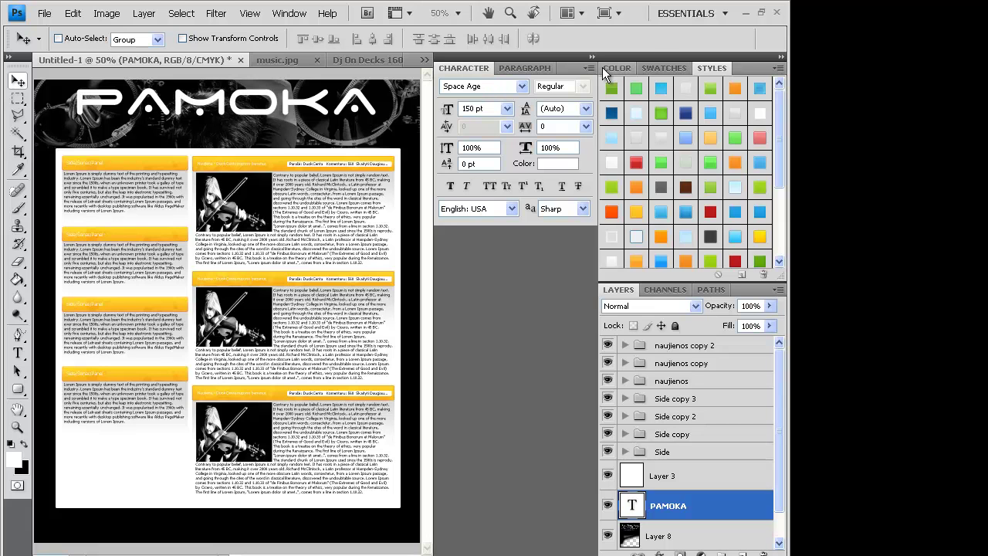
{"action": "left_click", "coordinate": [592, 67]}
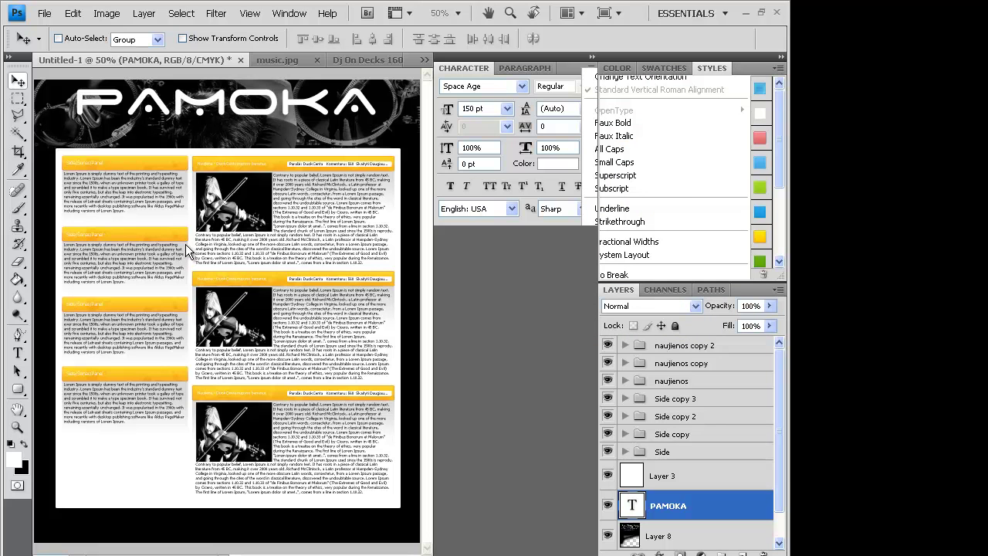
{"action": "left_click", "coordinate": [331, 277]}
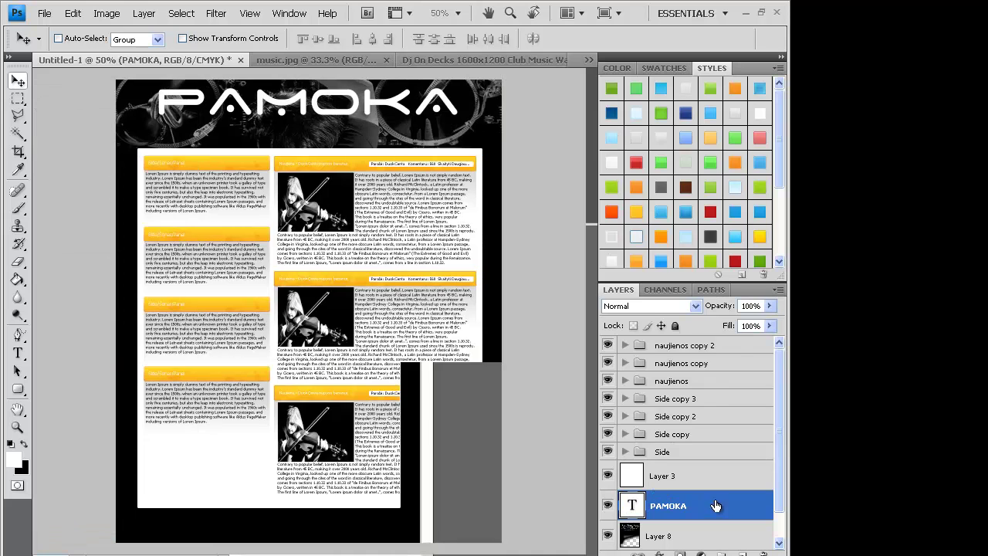
Rasterize the PAMOKA text layer and duplicate it
{"action": "right_click", "coordinate": [721, 502]}
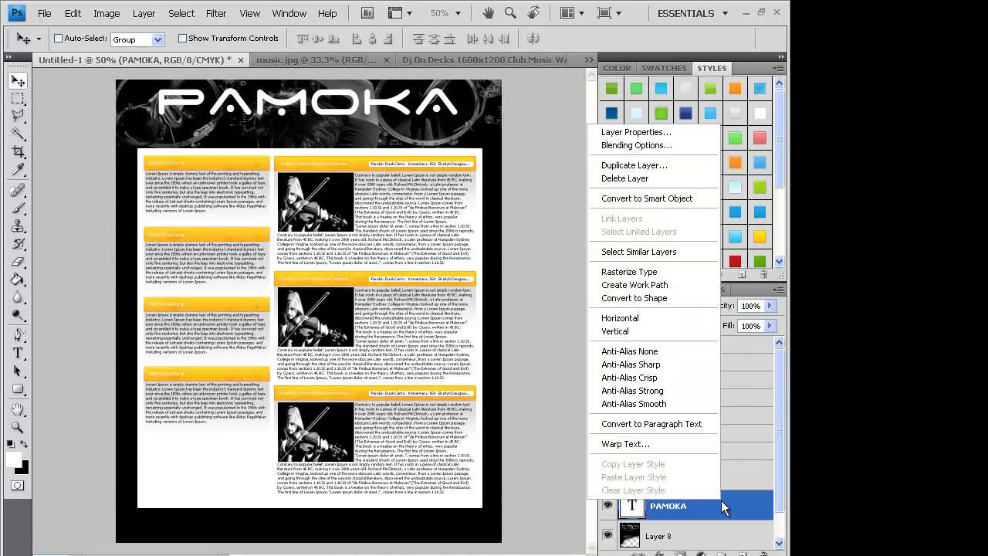
{"action": "left_click", "coordinate": [676, 276]}
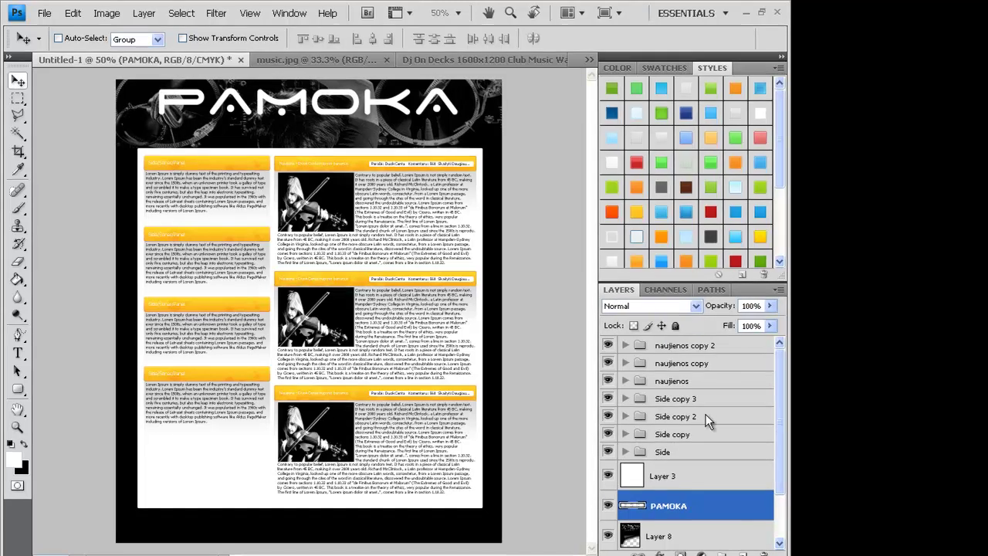
{"action": "key", "text": "ctrl+j"}
{"action": "scroll", "coordinate": [705, 439], "scroll_direction": "down", "scroll_amount": 1}
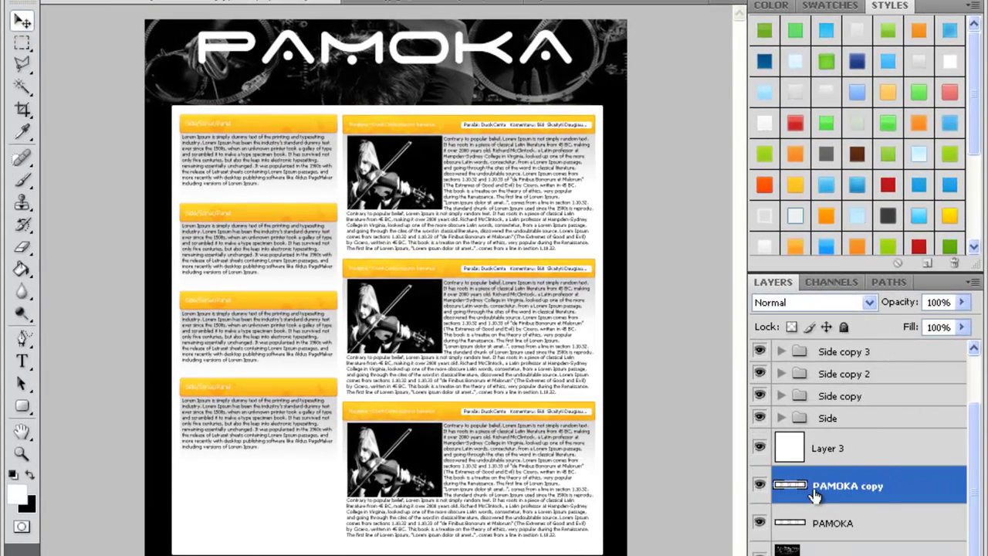
Build up thickness behind the title with seven slightly left-shifted duplicates of the lower PAMOKA layer, up to PAMOKA copy 8
{"action": "left_click", "coordinate": [804, 515]}
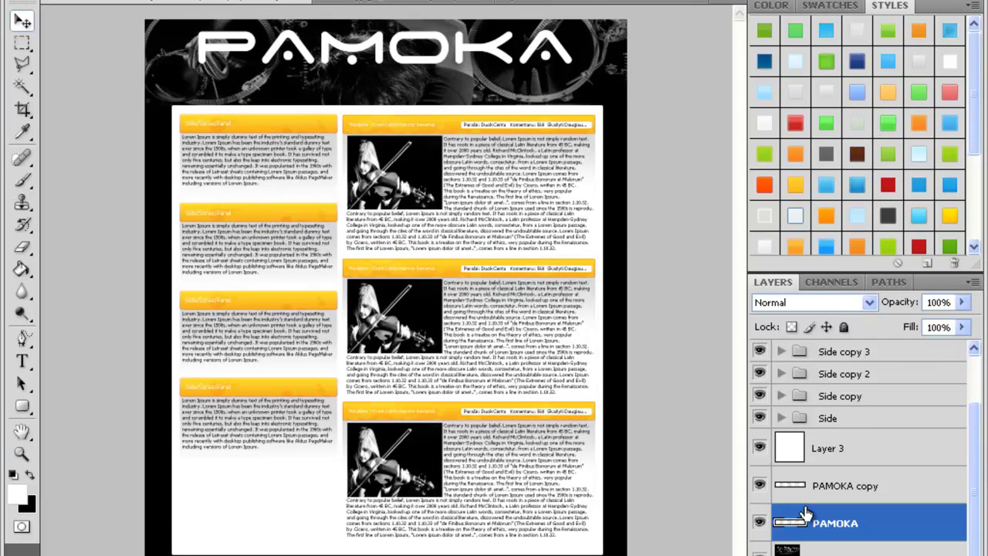
{"action": "left_click_drag", "start_coordinate": [804, 515], "coordinate": [814, 506]}
{"action": "left_click", "coordinate": [808, 506], "text": "alt"}
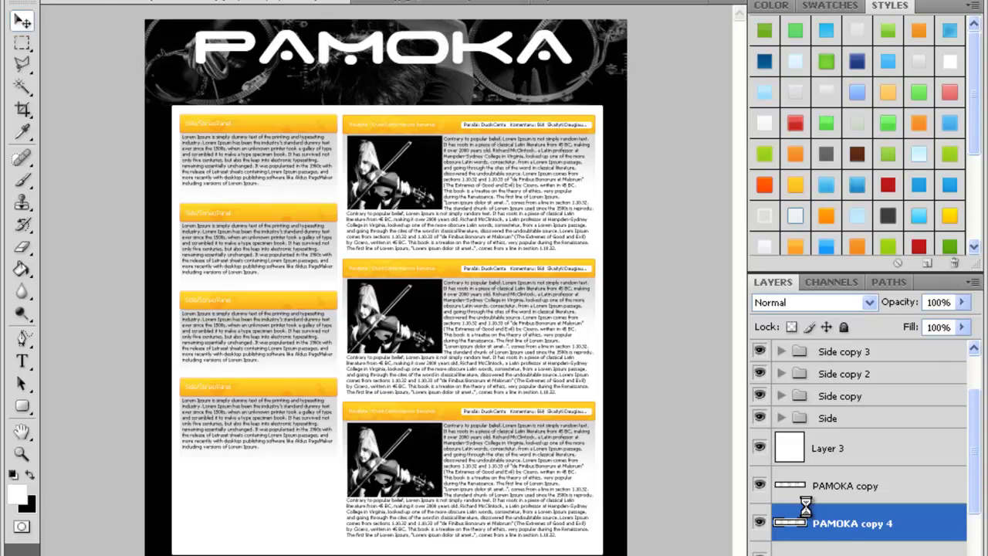
{"action": "left_click_drag", "start_coordinate": [807, 513], "coordinate": [805, 506]}
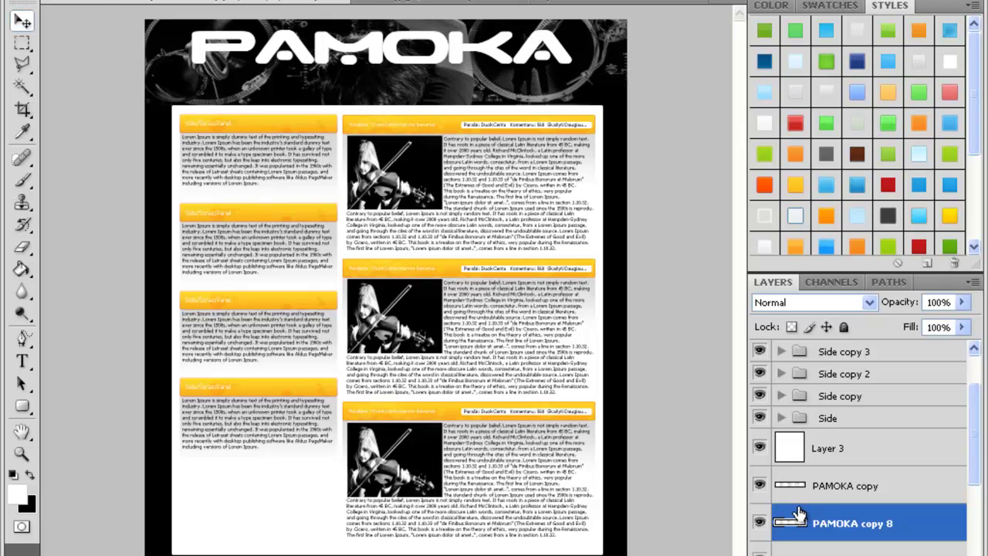
Merge the layers from PAMOKA copy 8 down to PAMOKA into one, leaving PAMOKA copy separate
{"action": "scroll", "coordinate": [805, 518], "scroll_direction": "down", "scroll_amount": 1}
{"action": "scroll", "coordinate": [801, 540], "scroll_direction": "down", "scroll_amount": 2}
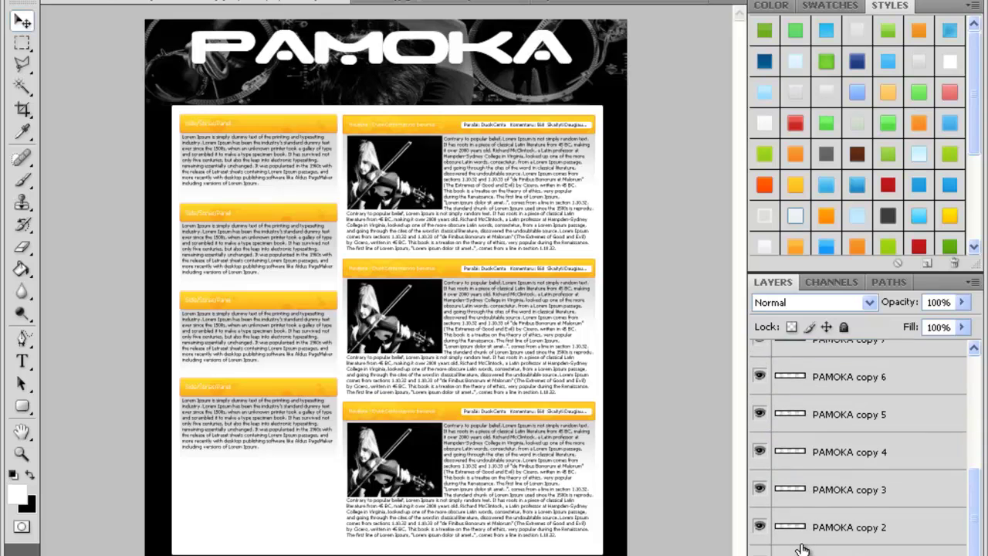
{"action": "scroll", "coordinate": [795, 463], "scroll_direction": "up", "scroll_amount": 3}
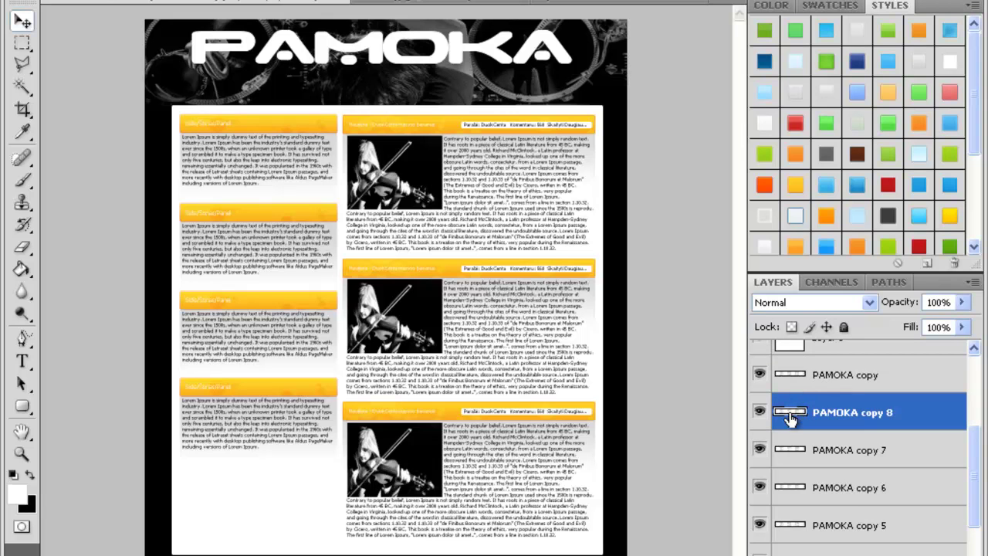
{"action": "scroll", "coordinate": [796, 424], "scroll_direction": "down", "scroll_amount": 3}
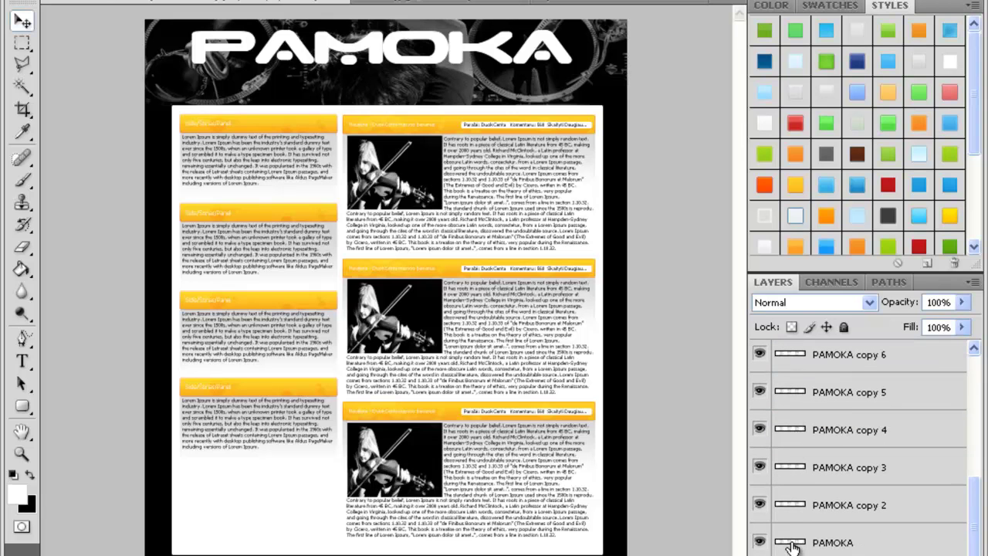
{"action": "left_click", "coordinate": [793, 546], "text": "shift"}
{"action": "right_click", "coordinate": [885, 545]}
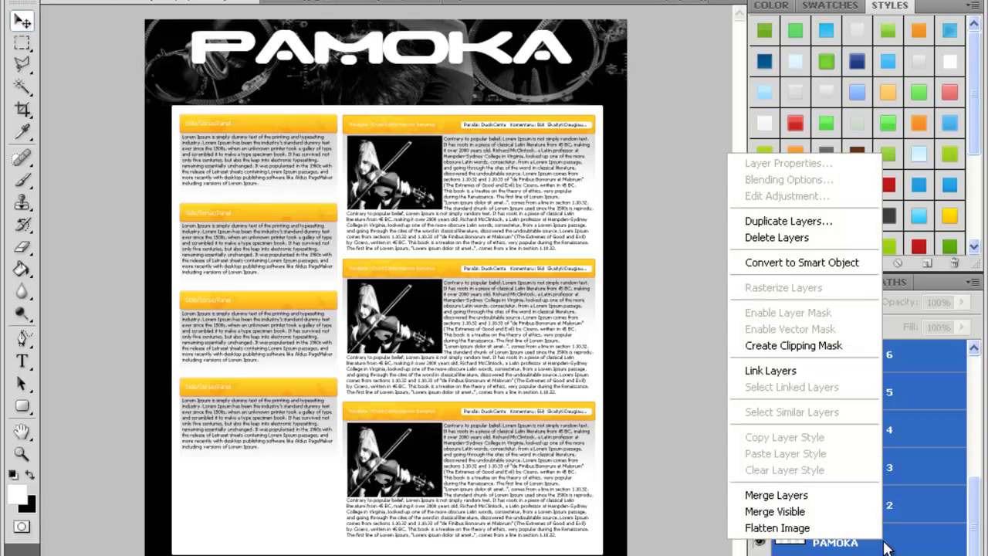
{"action": "left_click", "coordinate": [835, 498]}
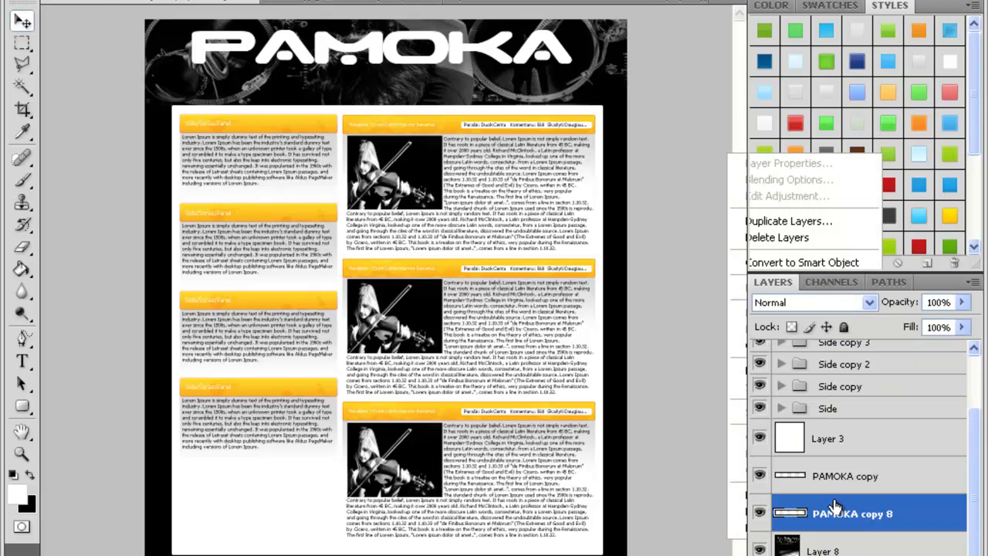
Apply a Gradient Overlay with the yellow-orange to orange preset to the PAMOKA copy 8 layer
{"action": "right_click", "coordinate": [806, 515]}
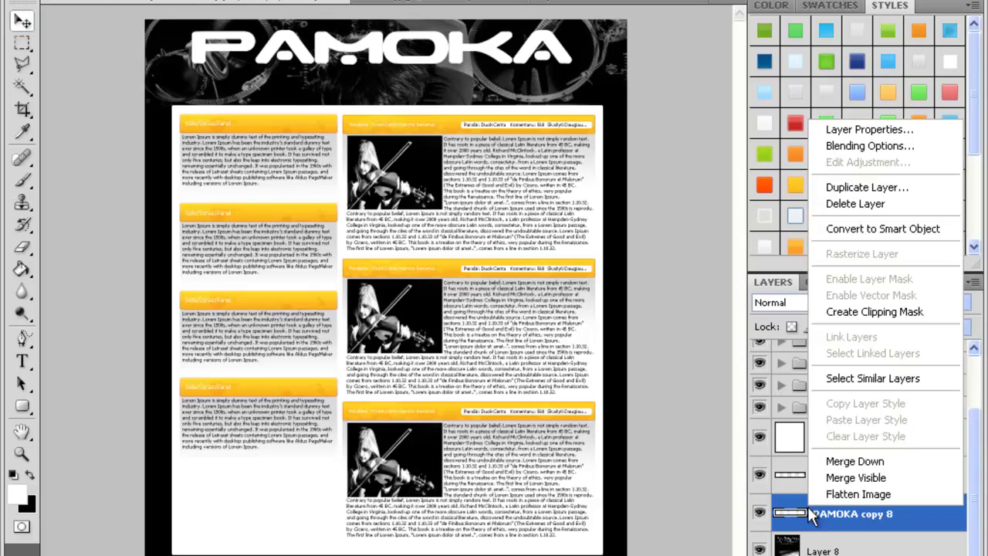
{"action": "left_click", "coordinate": [877, 146]}
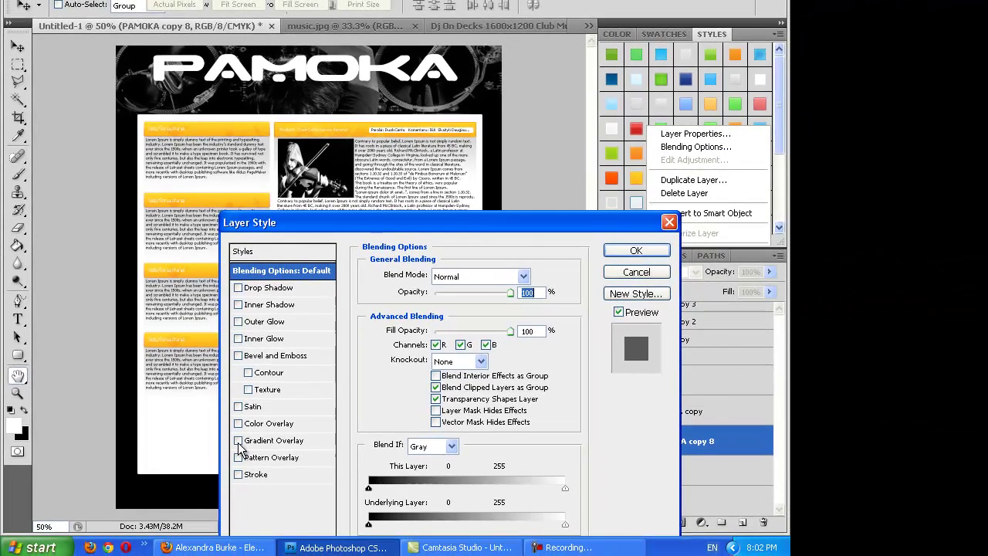
{"action": "left_click", "coordinate": [239, 443]}
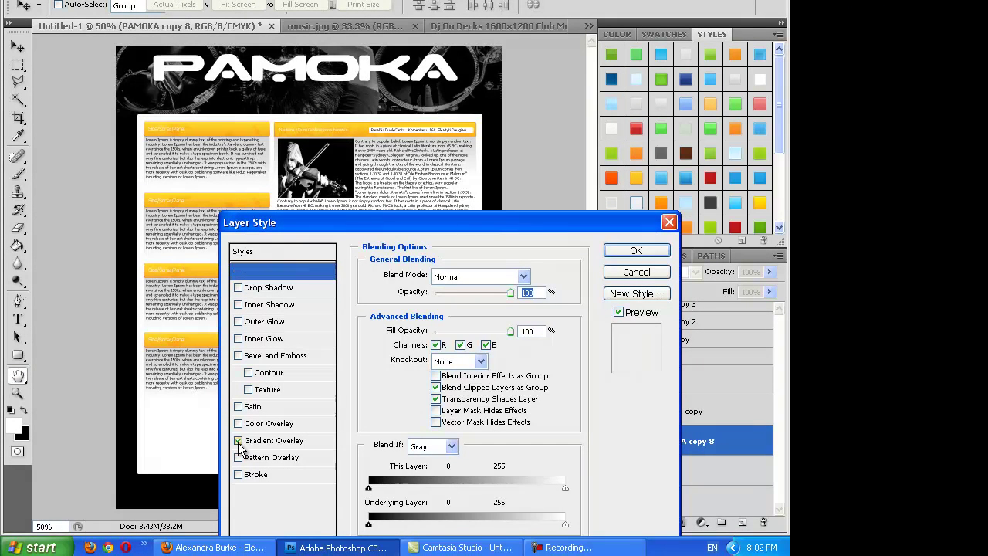
{"action": "left_click", "coordinate": [262, 441]}
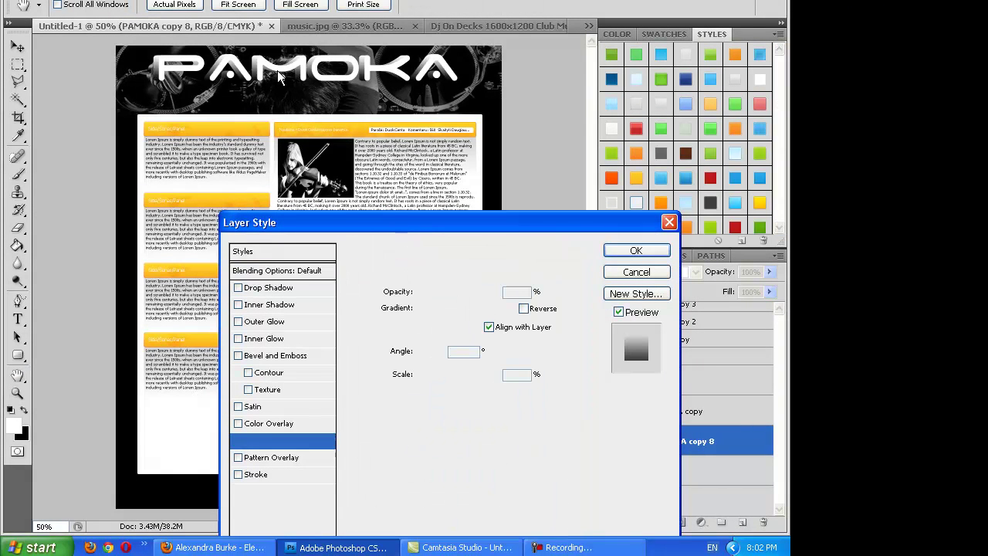
{"action": "left_click", "coordinate": [448, 318]}
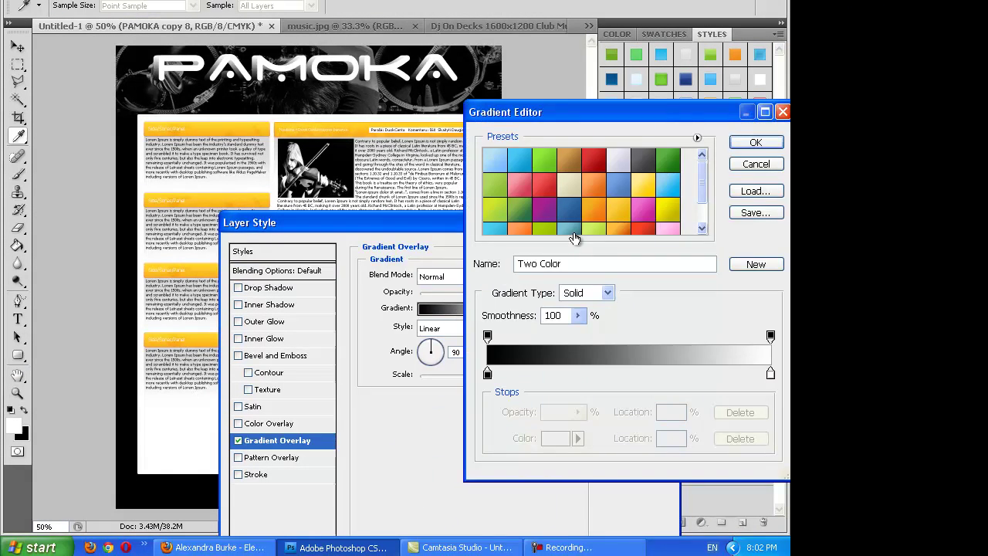
{"action": "left_click", "coordinate": [604, 213]}
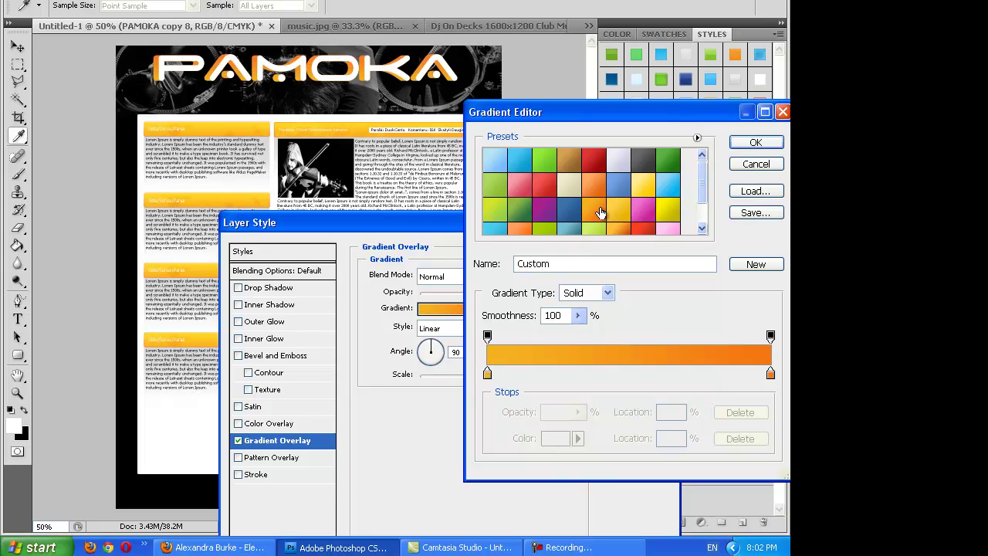
{"action": "left_click", "coordinate": [756, 142]}
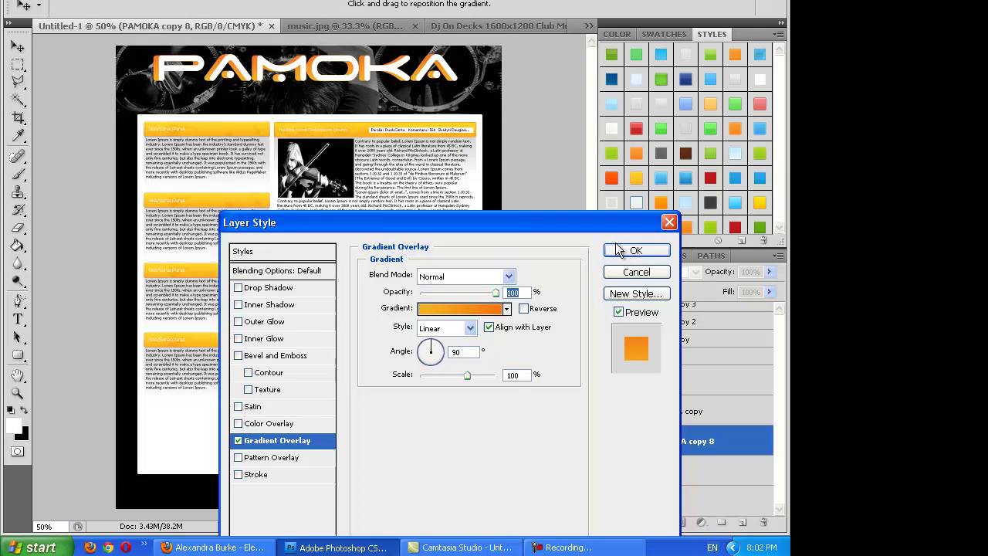
{"action": "left_click", "coordinate": [636, 250]}
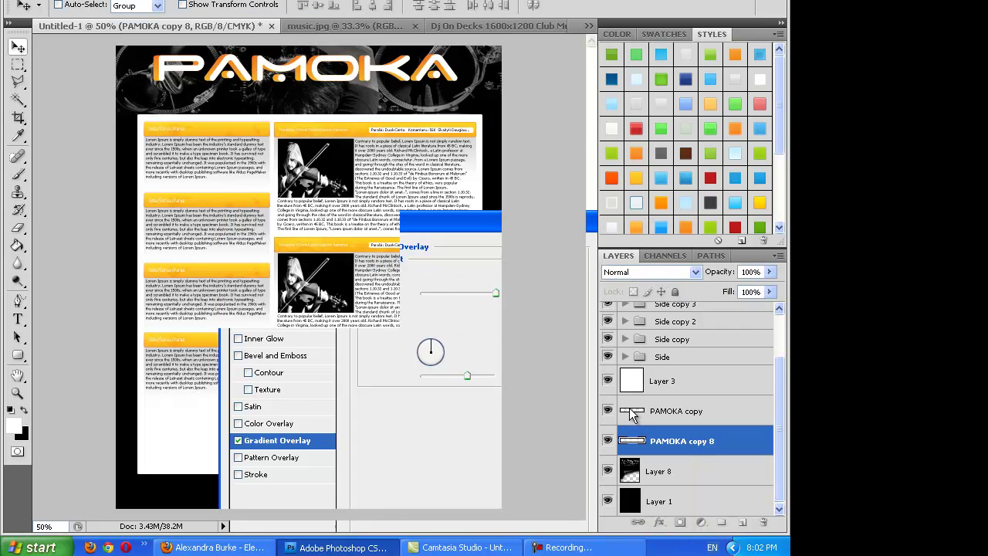
Apply a Gradient Overlay with the light yellow to golden yellow preset to the PAMOKA copy layer
{"action": "left_click", "coordinate": [630, 412]}
{"action": "right_click", "coordinate": [631, 411]}
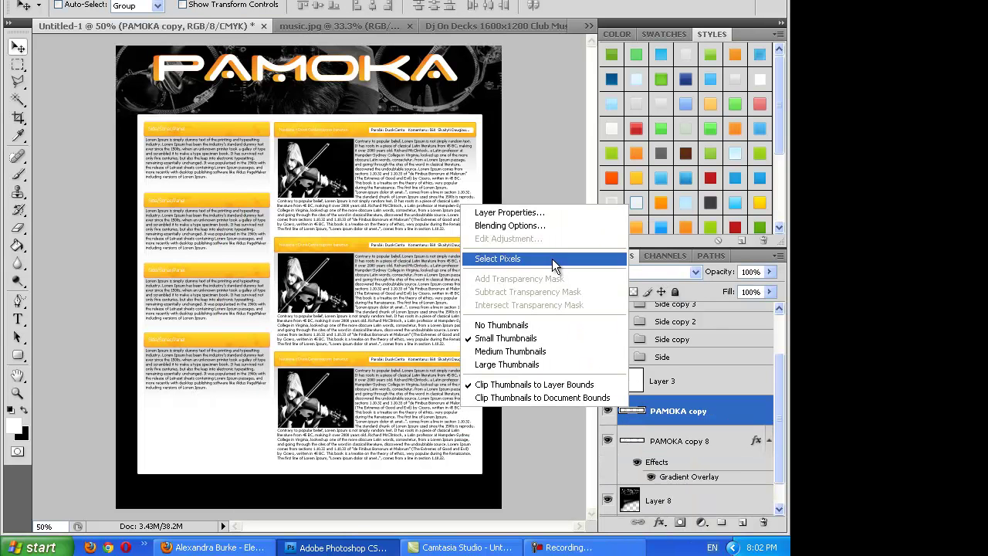
{"action": "left_click", "coordinate": [537, 228]}
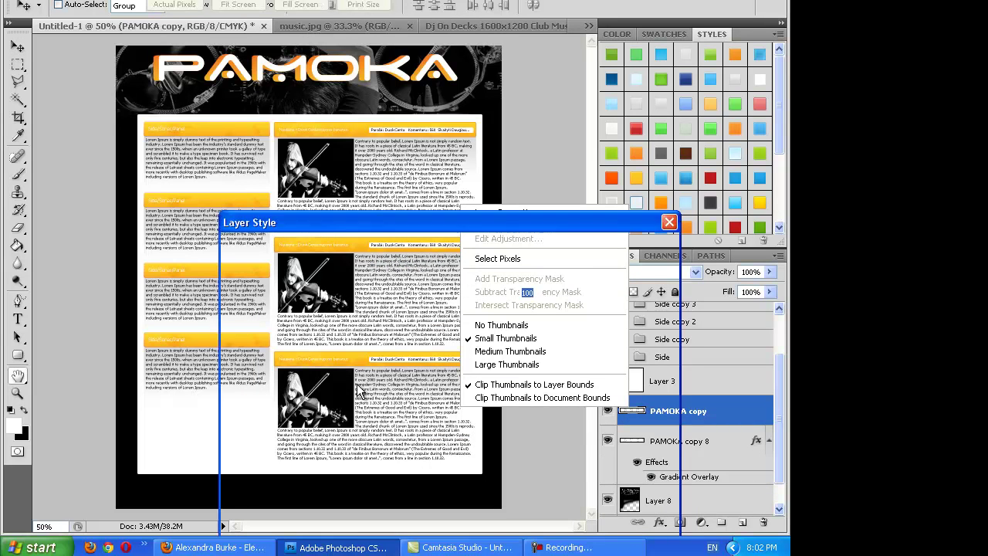
{"action": "left_click", "coordinate": [241, 441]}
{"action": "left_click", "coordinate": [455, 318]}
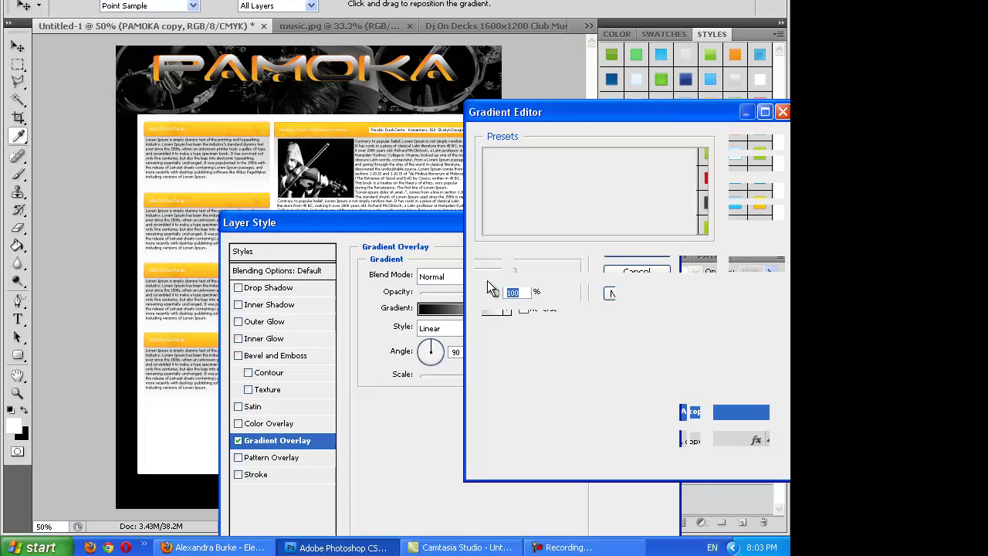
{"action": "left_click", "coordinate": [594, 210]}
{"action": "left_click", "coordinate": [639, 199]}
{"action": "left_click", "coordinate": [669, 209]}
{"action": "left_click", "coordinate": [645, 190]}
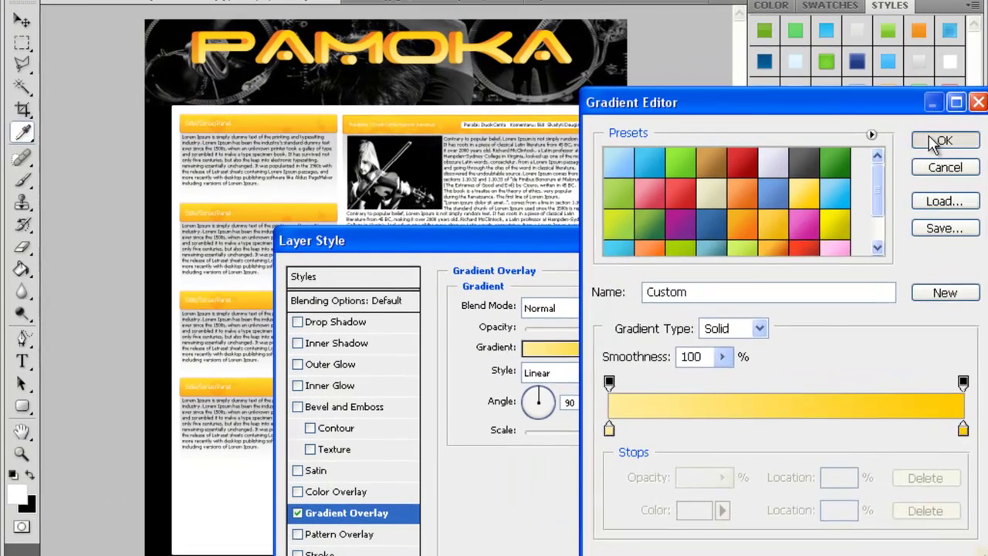
{"action": "left_click", "coordinate": [755, 142]}
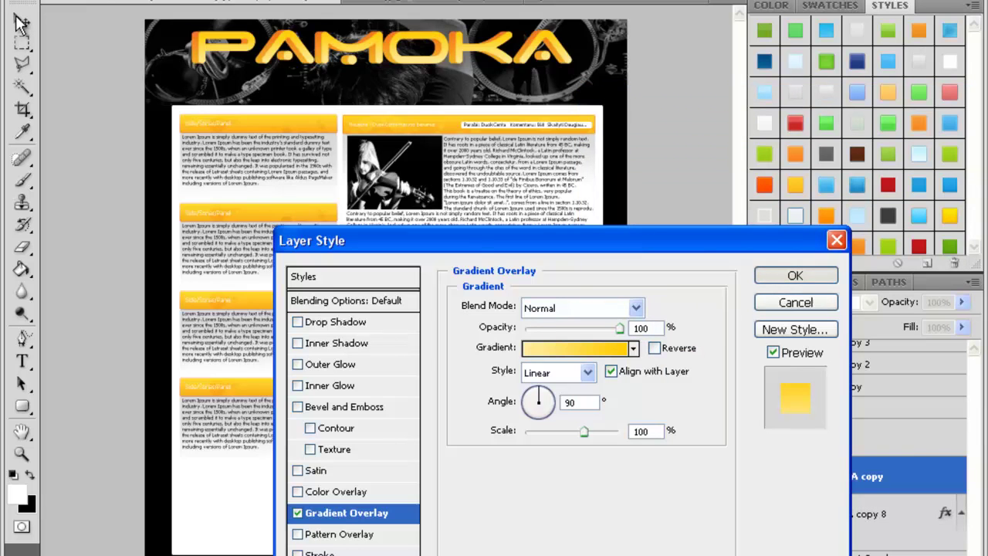
{"action": "key", "text": "Return"}
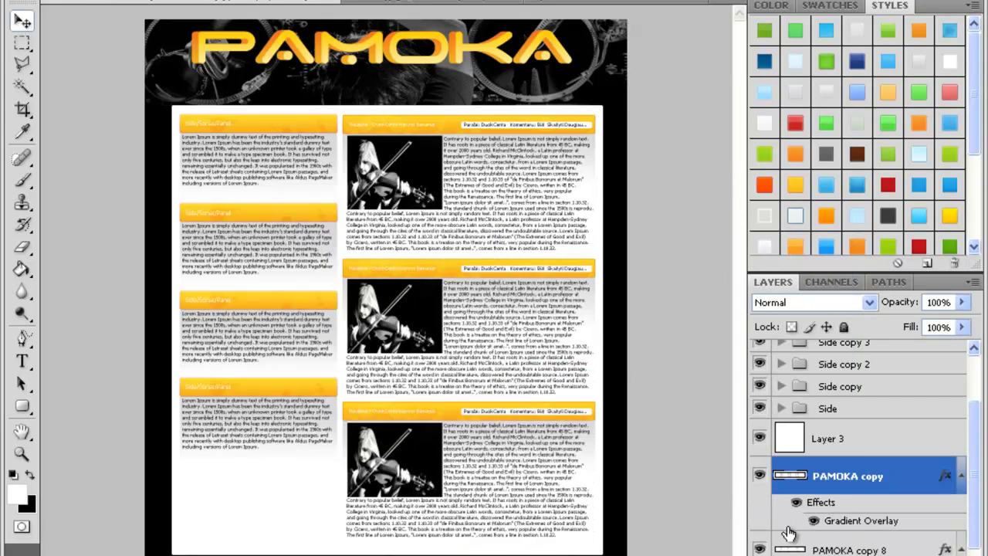
Select both the PAMOKA copy and PAMOKA copy 8 layers and move the title slightly lower in the header
{"action": "left_click", "coordinate": [795, 548], "text": "shift"}
{"action": "left_click_drag", "start_coordinate": [330, 84], "coordinate": [332, 86]}
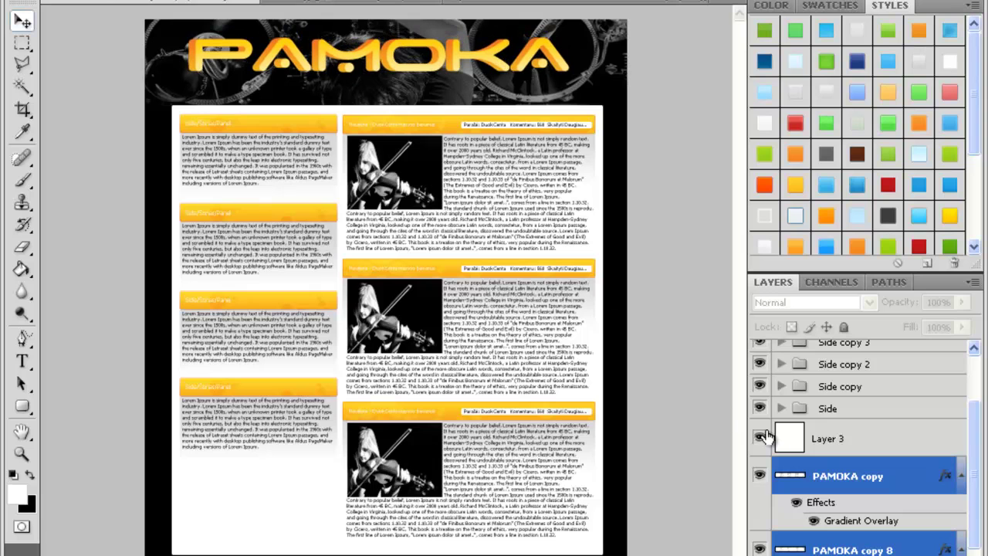
Create a new layer above Layer 3 and add the white text PAgrINDINIS beneath the title in the header
{"action": "left_click", "coordinate": [792, 446]}
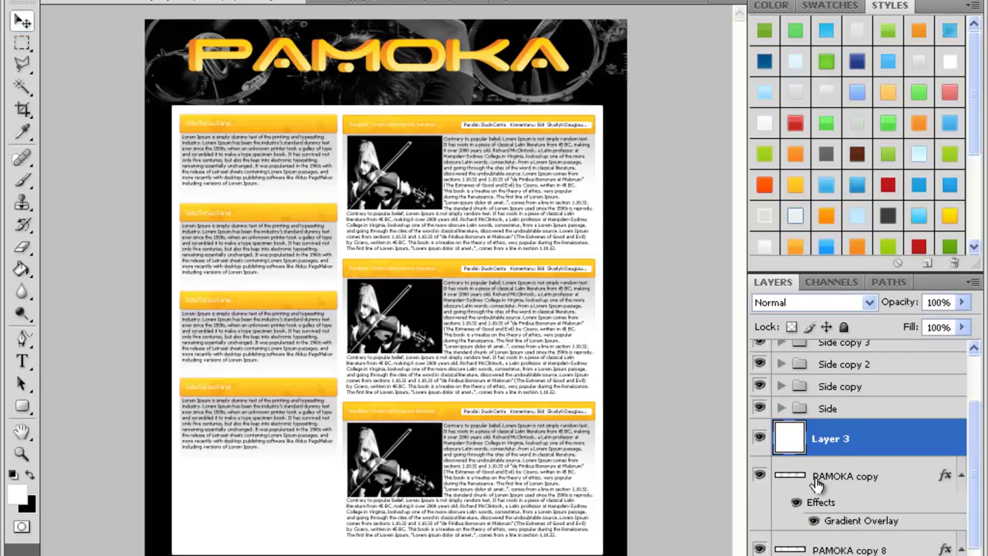
{"action": "key", "text": "ctrl+shift+alt+n"}
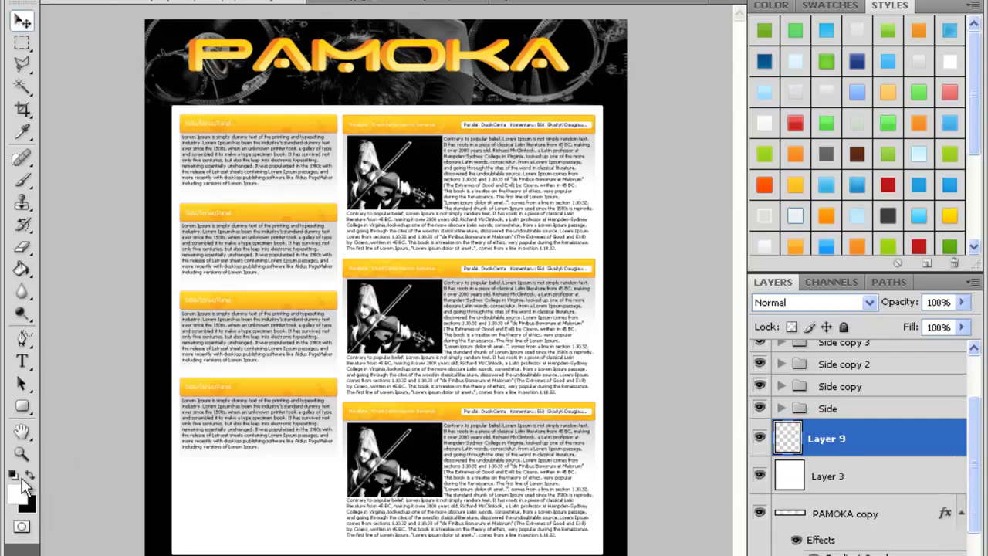
{"action": "left_click", "coordinate": [22, 362]}
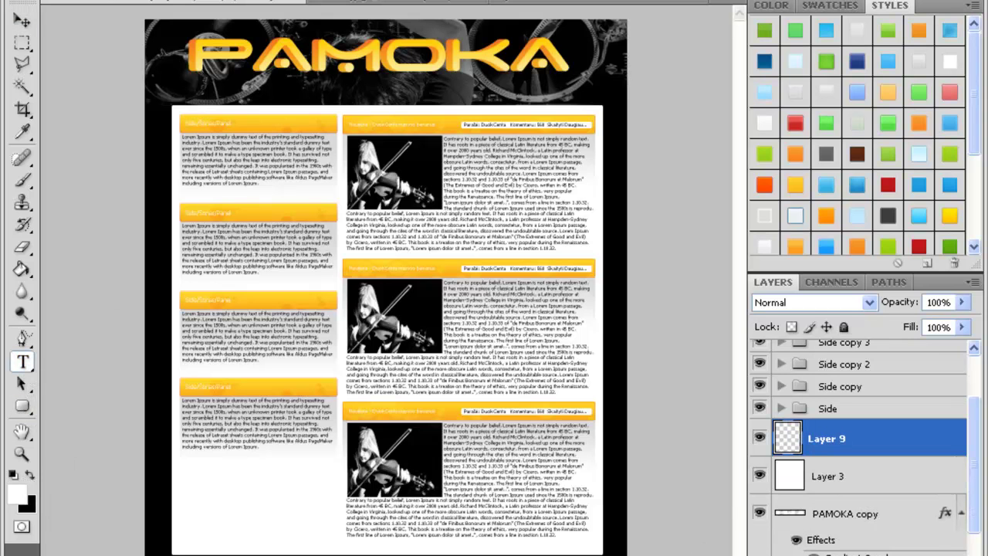
{"action": "key", "text": "ctrl+plus"}
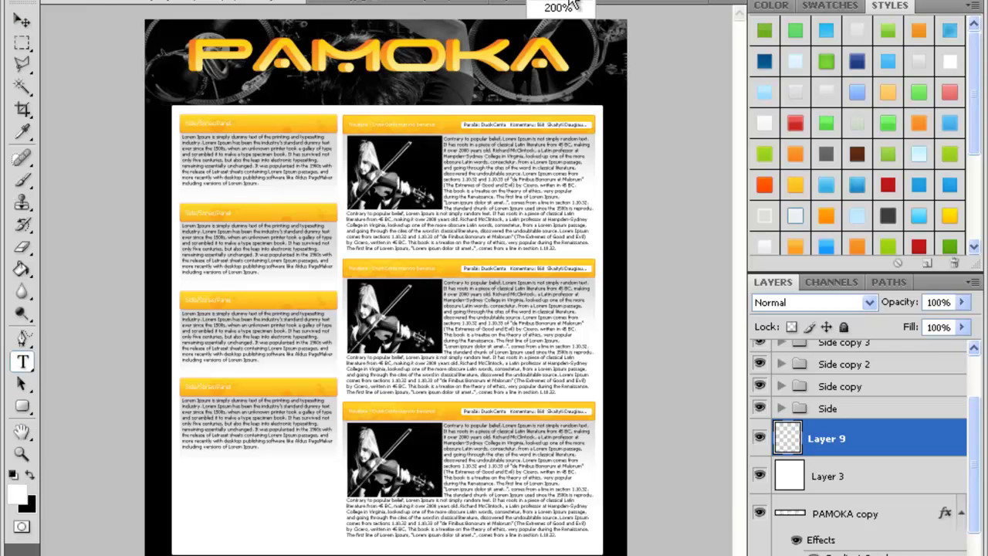
{"action": "left_click_drag", "start_coordinate": [739, 338], "coordinate": [738, 222]}
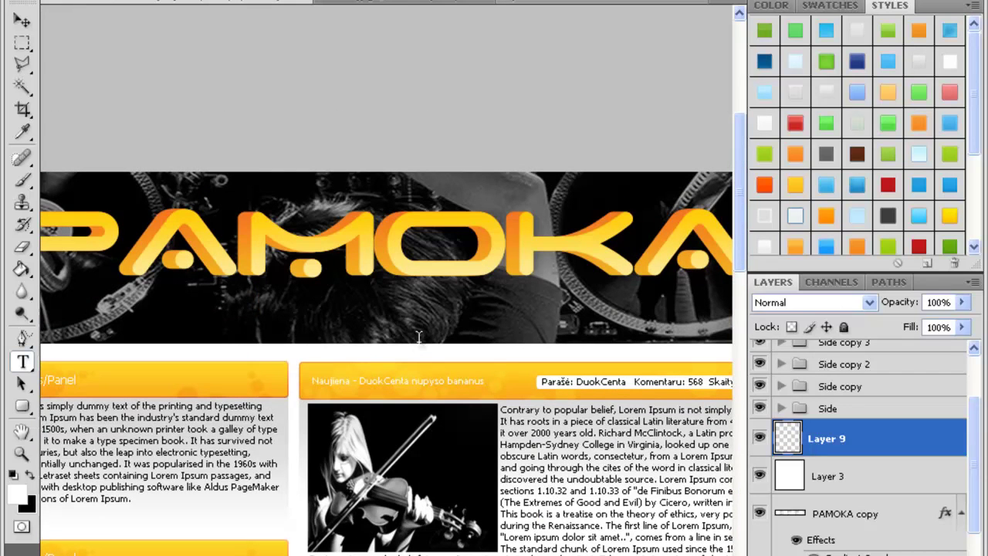
{"action": "left_click", "coordinate": [401, 328]}
{"action": "type", "text": "PAGE"}
{"action": "type", "text": "IND"}
{"action": "left_click_drag", "start_coordinate": [406, 312], "coordinate": [819, 286]}
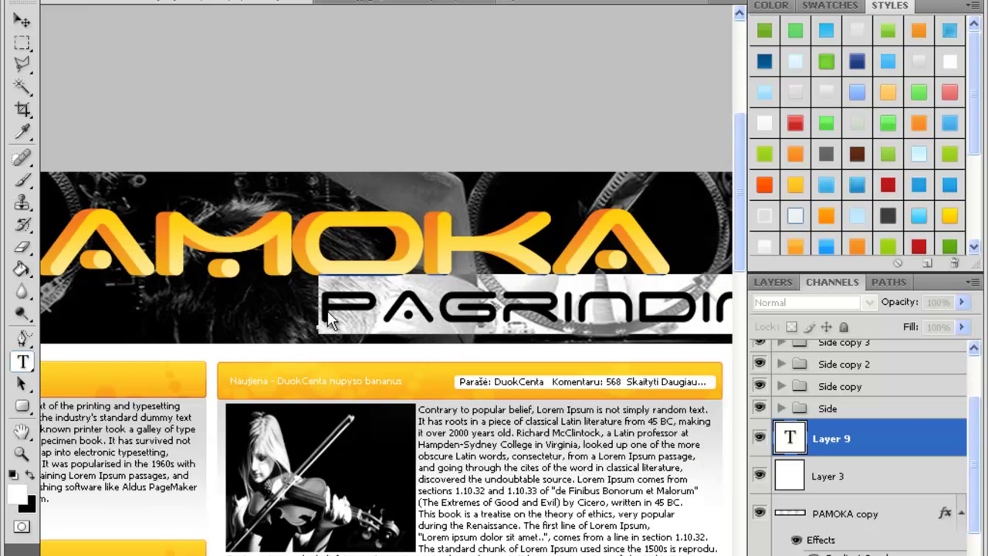
{"action": "left_click", "coordinate": [832, 282]}
{"action": "key", "text": "ctrl+h"}
{"action": "left_click", "coordinate": [773, 282]}
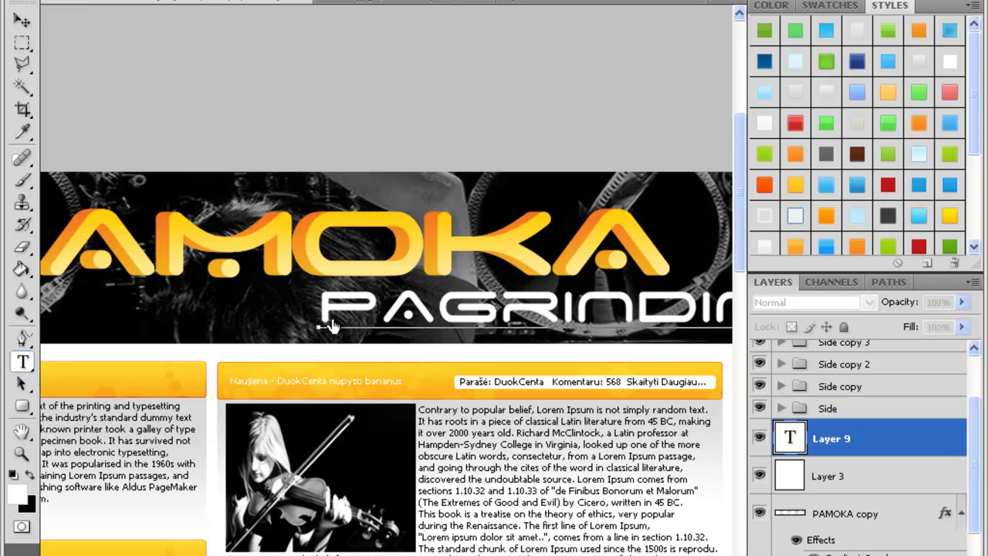
{"action": "left_click", "coordinate": [795, 434]}
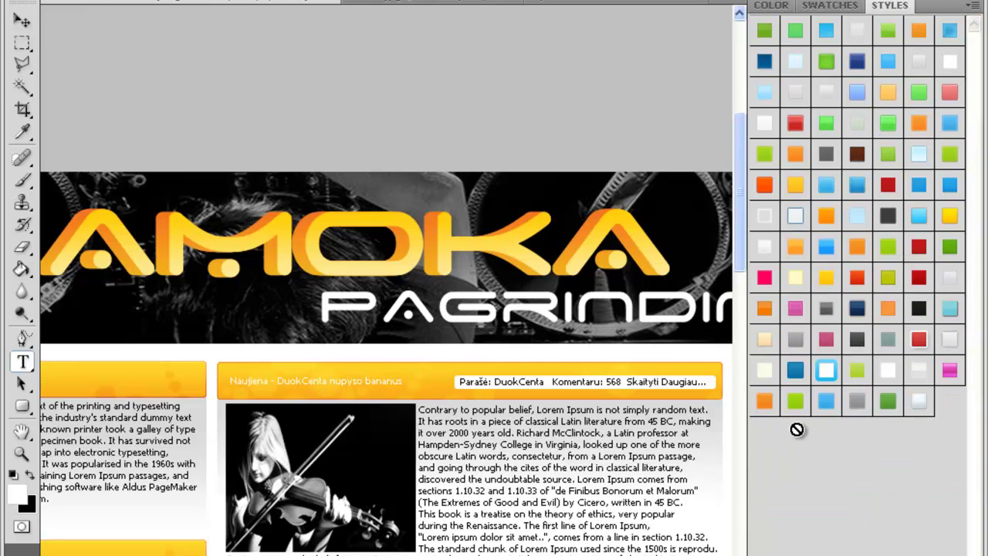
{"action": "key", "text": "F7"}
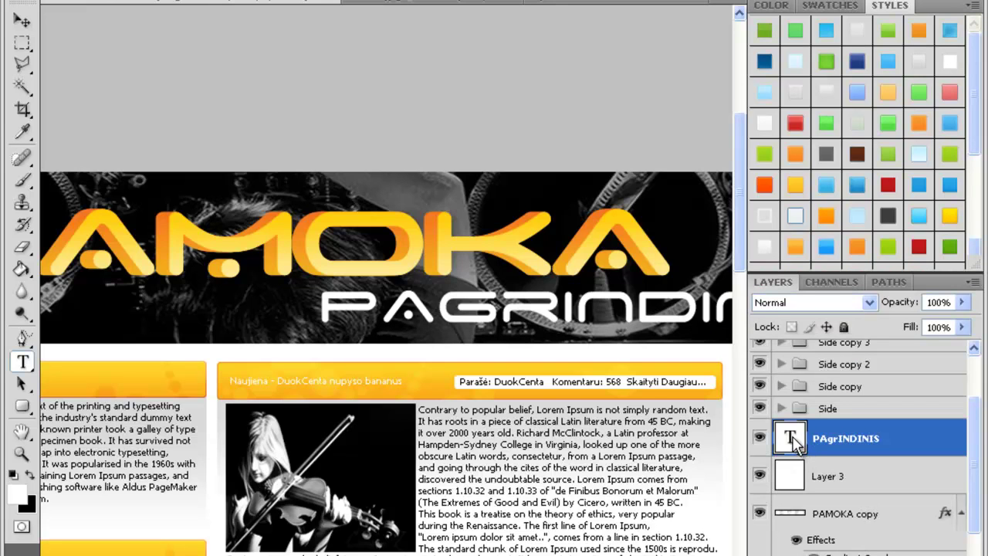
Select all the PAgrINDINIS text and set its font size to 12 pt
{"action": "double_click", "coordinate": [791, 436]}
{"action": "key", "text": "ctrl+Return"}
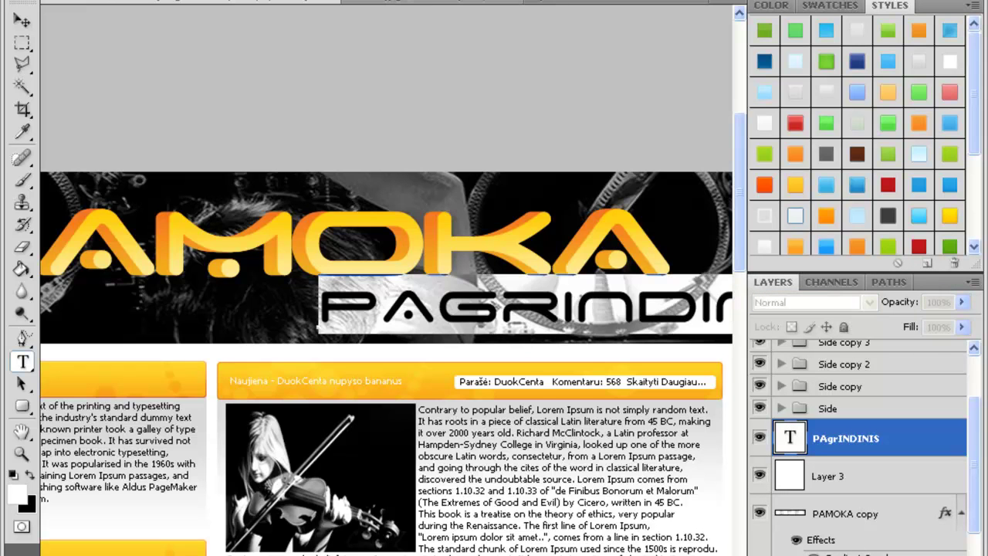
{"action": "left_click", "coordinate": [391, 2]}
{"action": "left_click", "coordinate": [358, 96]}
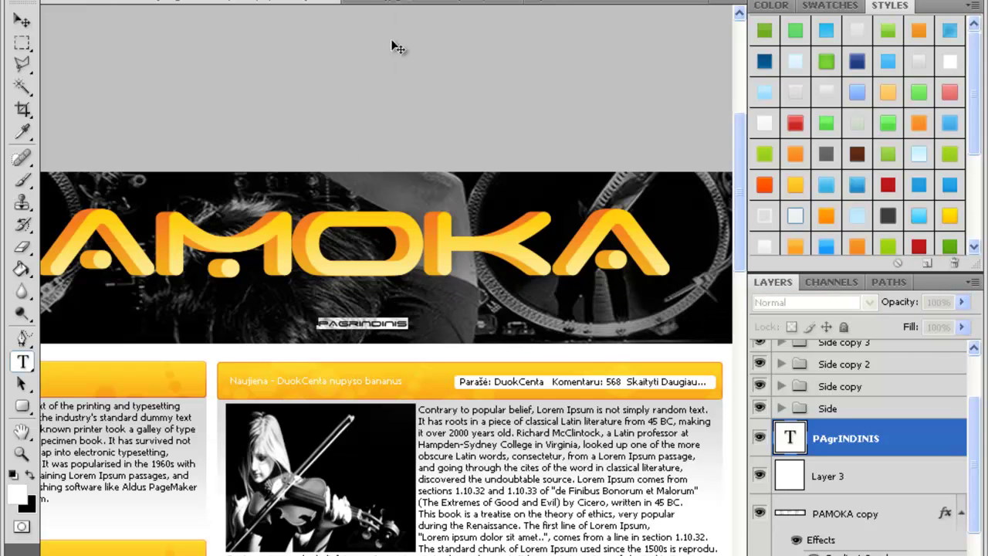
{"action": "left_click", "coordinate": [397, 7]}
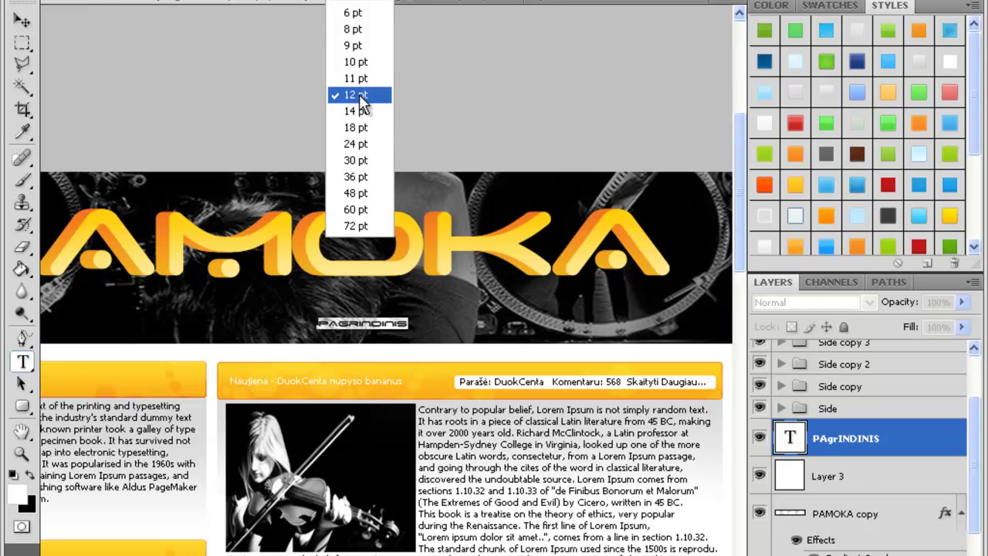
{"action": "left_click", "coordinate": [384, 0]}
Change the font of the PAgrINDINIS text to Tahoma
{"action": "left_click", "coordinate": [451, 1]}
{"action": "left_click", "coordinate": [437, 2]}
{"action": "left_click", "coordinate": [230, 2]}
{"action": "scroll", "coordinate": [278, 409], "scroll_direction": "down", "scroll_amount": 11}
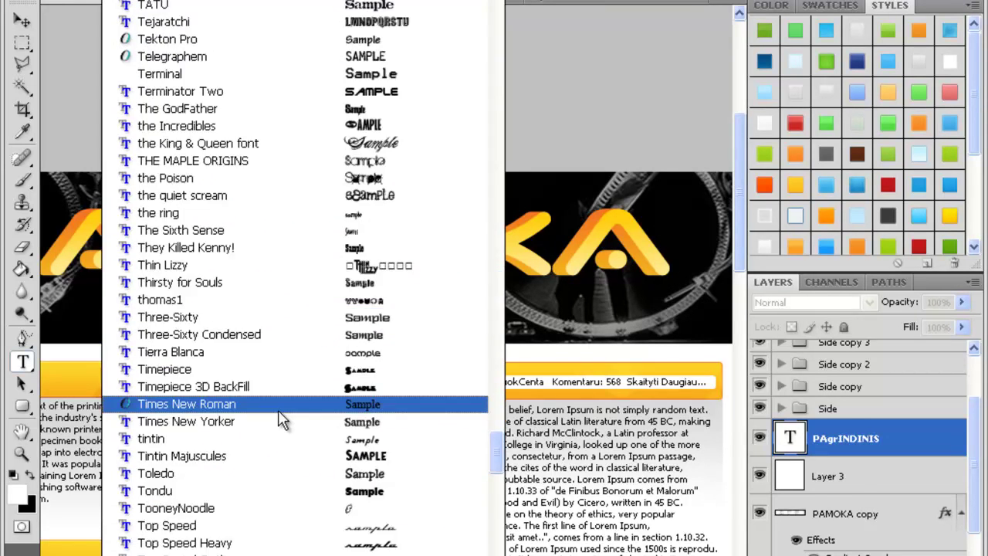
{"action": "scroll", "coordinate": [210, 231], "scroll_direction": "up", "scroll_amount": 3}
{"action": "left_click", "coordinate": [189, 106]}
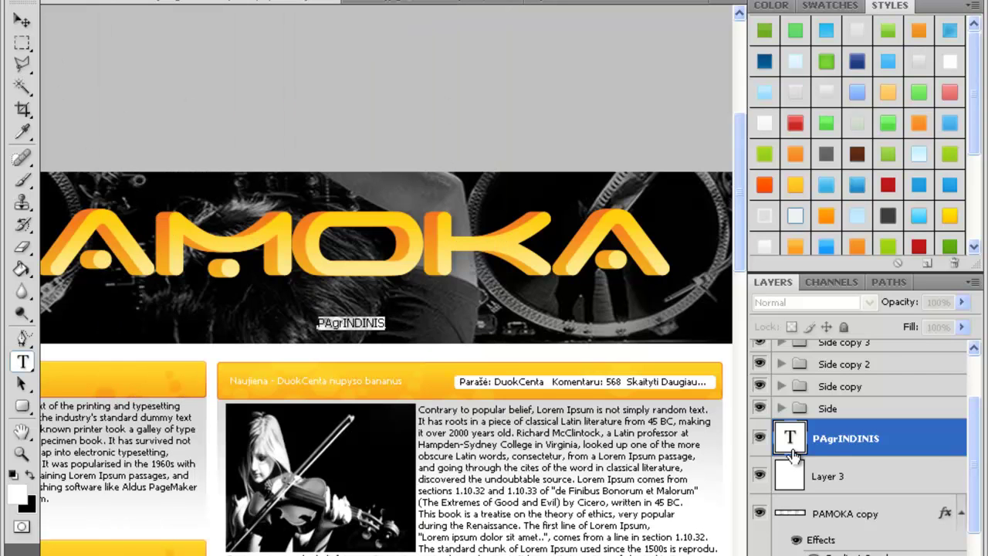
Replace the PAgrINDINIS text with the spaced menu items Pagrindinis, Forumas and Taisykles
{"action": "left_click", "coordinate": [793, 446]}
{"action": "double_click", "coordinate": [792, 445]}
{"action": "type", "text": "PA"}
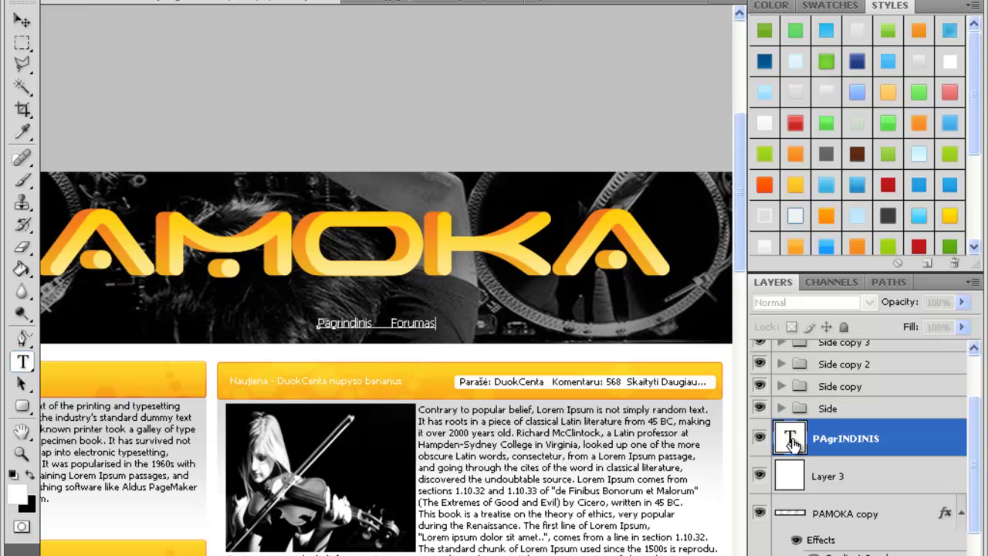
{"action": "type", "text": "TAisy"}
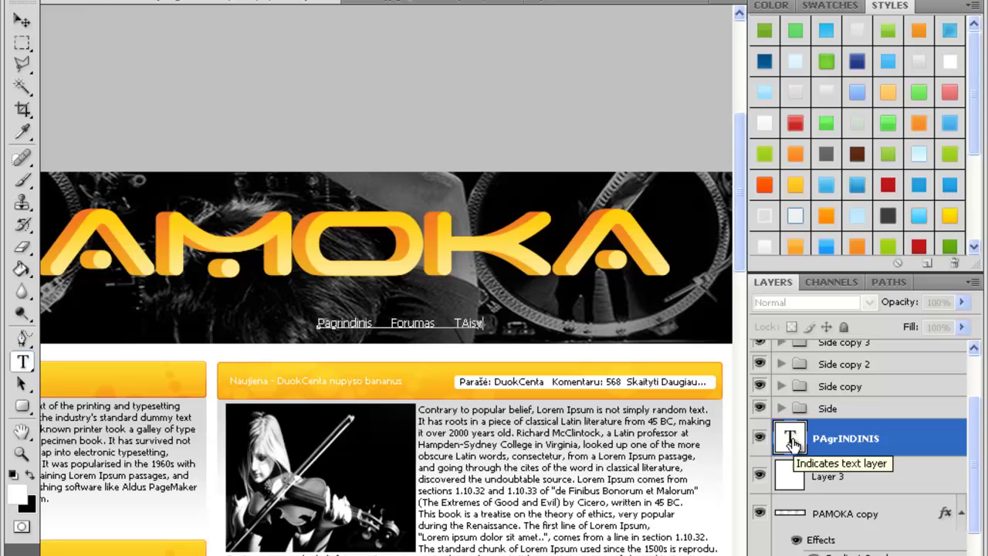
{"action": "type", "text": "kl"}
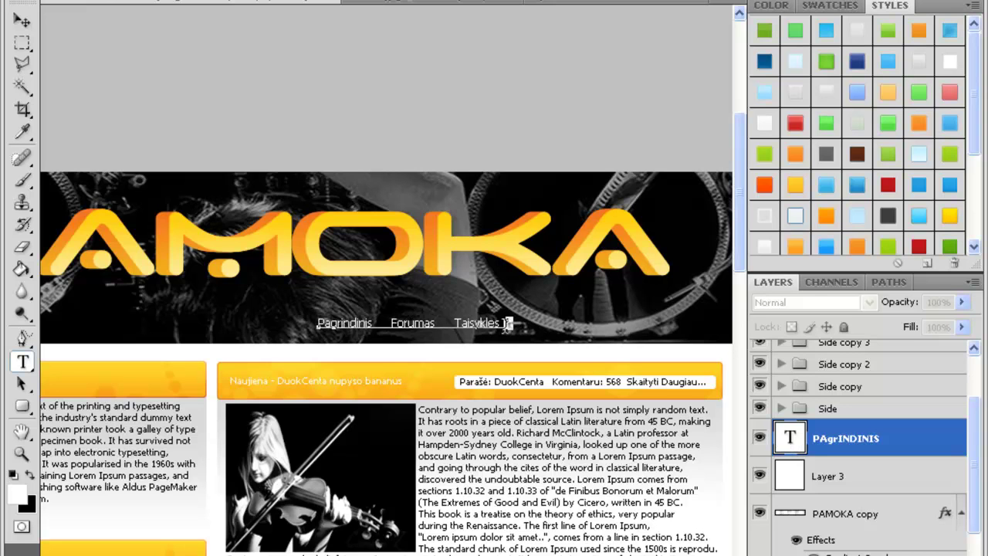
Copy the word Taisykles in the menu text and paste three more Taisykles items at the end of the line
{"action": "key", "text": "Left"}
{"action": "left_click_drag", "start_coordinate": [507, 322], "coordinate": [445, 328]}
{"action": "key", "text": "ctrl+c"}
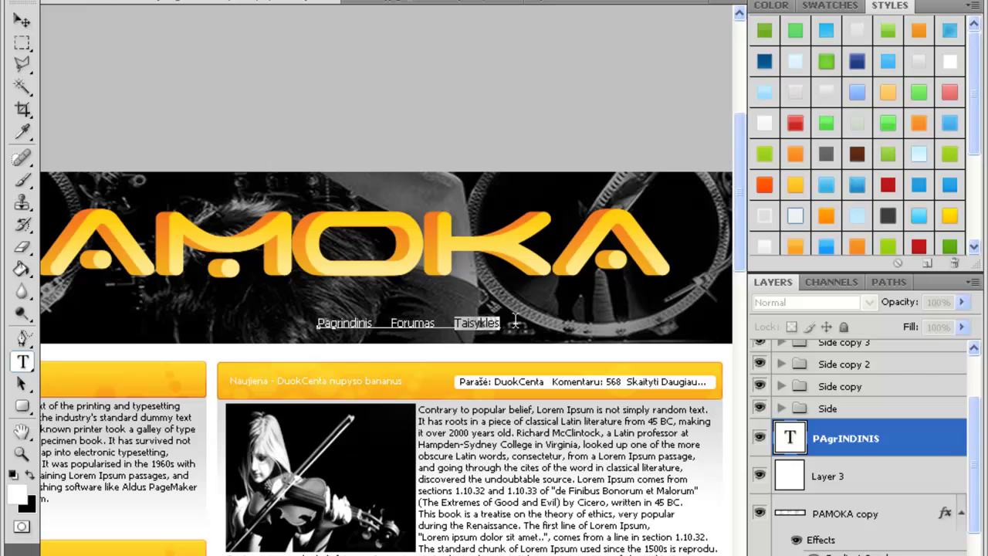
{"action": "key", "text": "super"}
{"action": "key", "text": "super"}
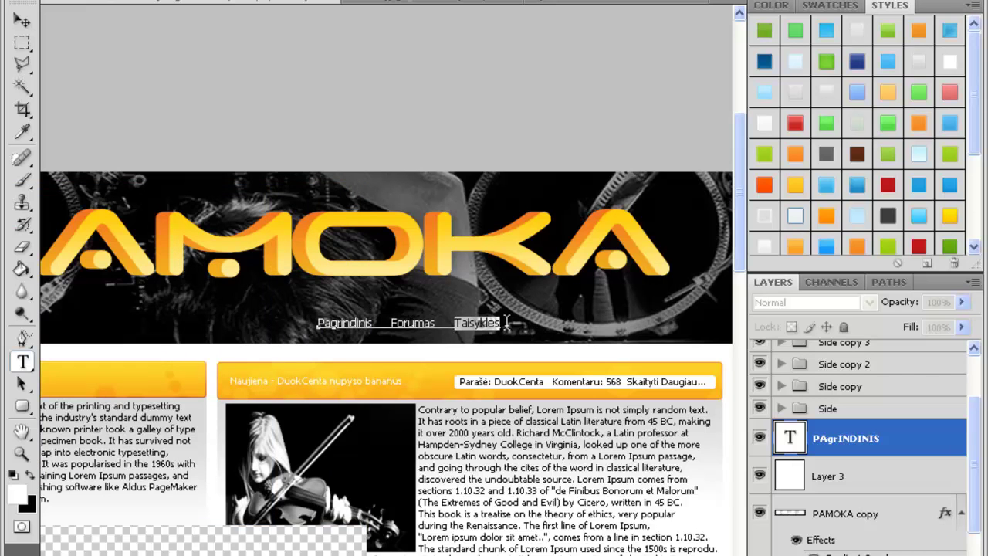
{"action": "left_click", "coordinate": [511, 323]}
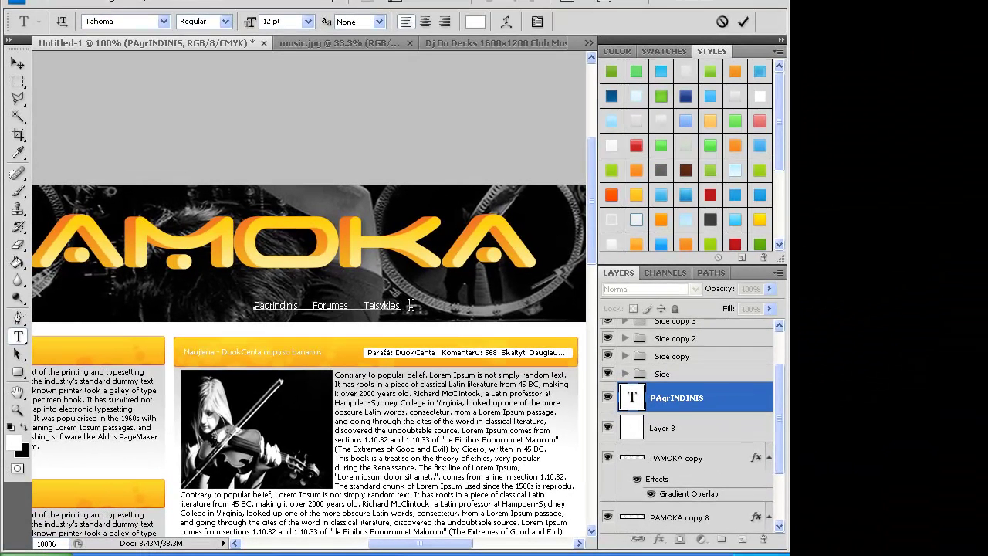
{"action": "key", "text": "ctrl+v"}
{"action": "key", "text": "ctrl+v"}
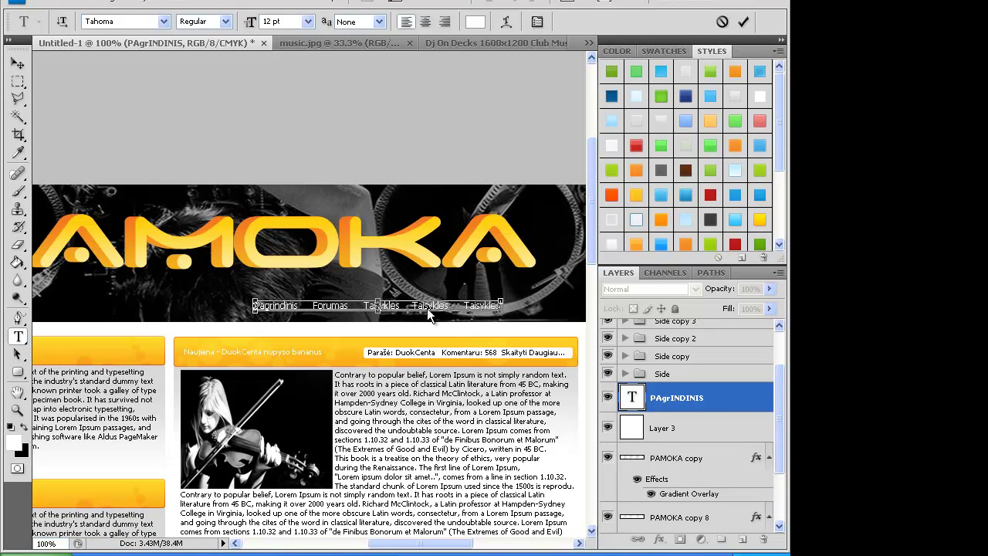
{"action": "key", "text": "ctrl+v"}
{"action": "left_click", "coordinate": [634, 394]}
{"action": "left_click", "coordinate": [17, 63]}
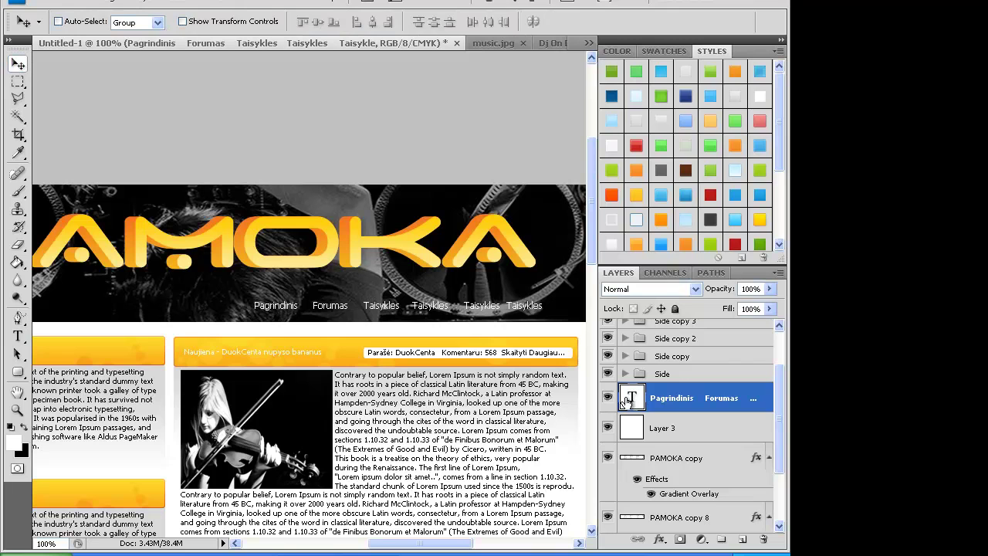
Set the colour of the whole menu text to black (000000)
{"action": "double_click", "coordinate": [631, 398]}
{"action": "left_click", "coordinate": [474, 22]}
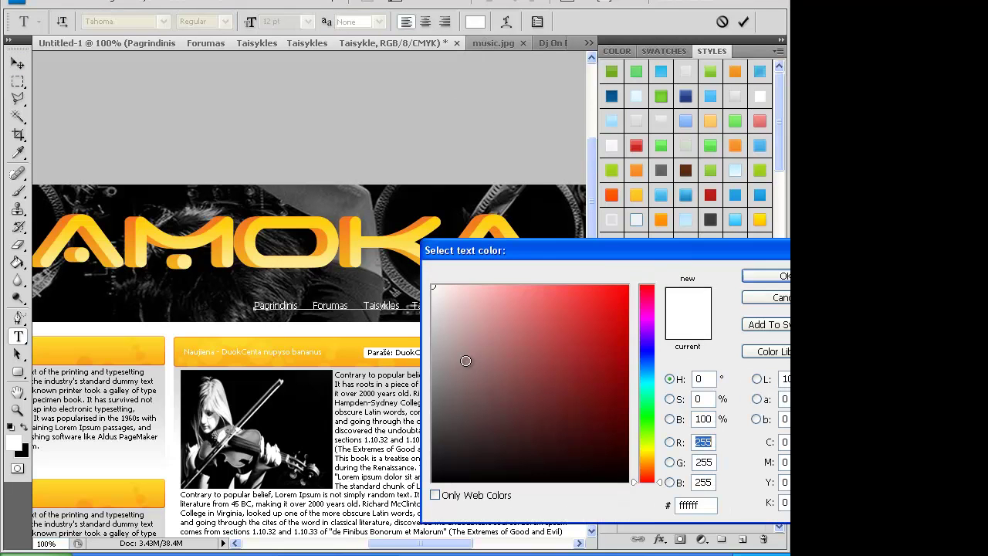
{"action": "left_click", "coordinate": [432, 480]}
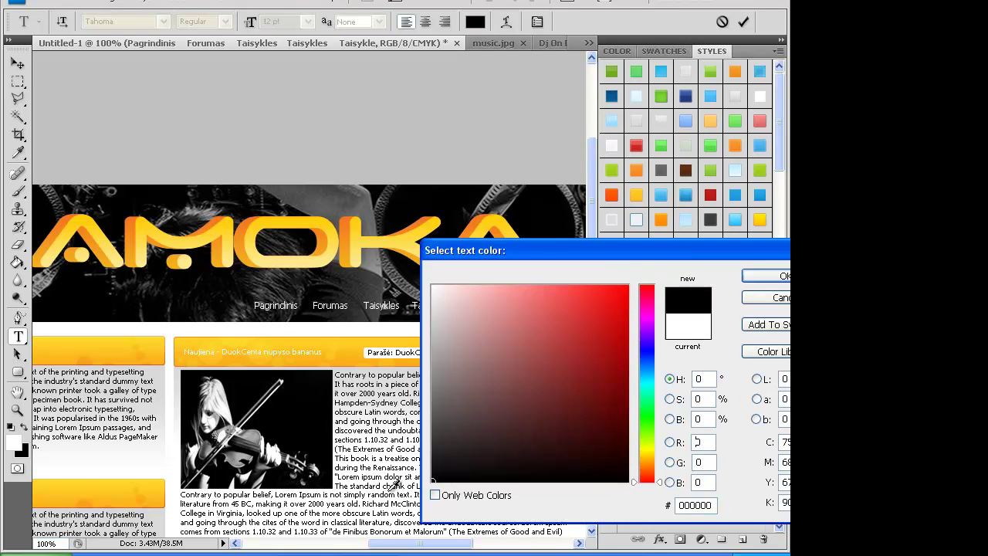
{"action": "left_click", "coordinate": [763, 276]}
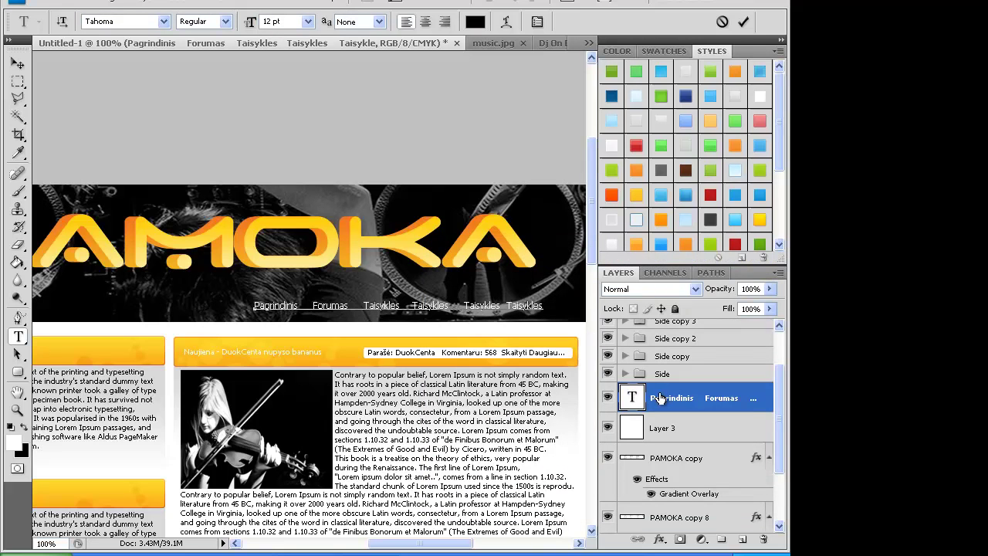
{"action": "left_click", "coordinate": [639, 393]}
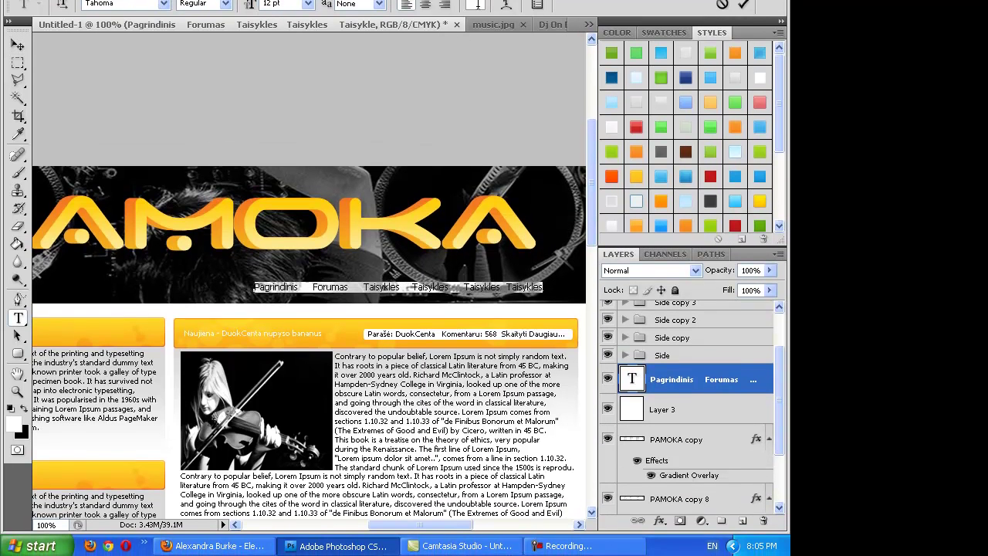
{"action": "left_click", "coordinate": [475, 21]}
{"action": "left_click_drag", "start_coordinate": [484, 369], "coordinate": [377, 522]}
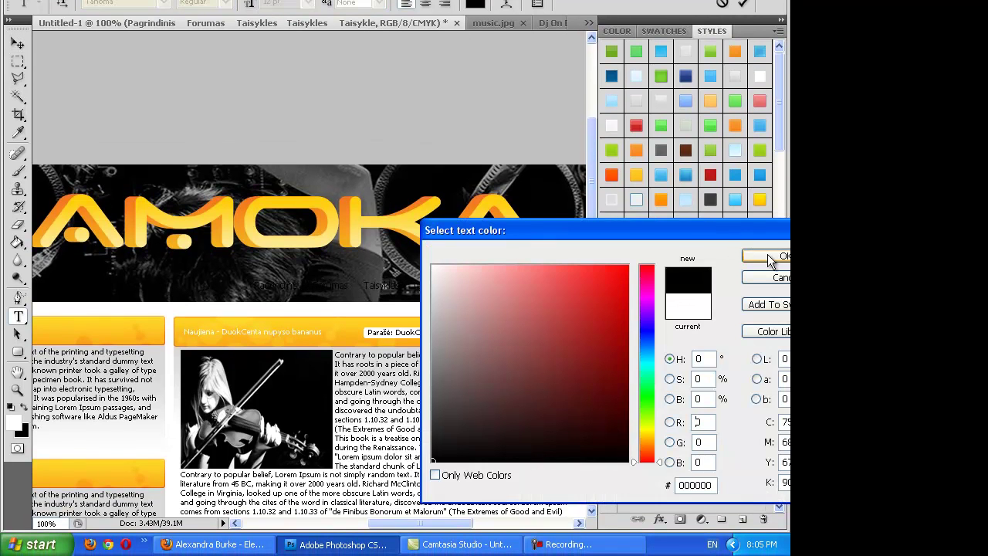
{"action": "left_click", "coordinate": [767, 256]}
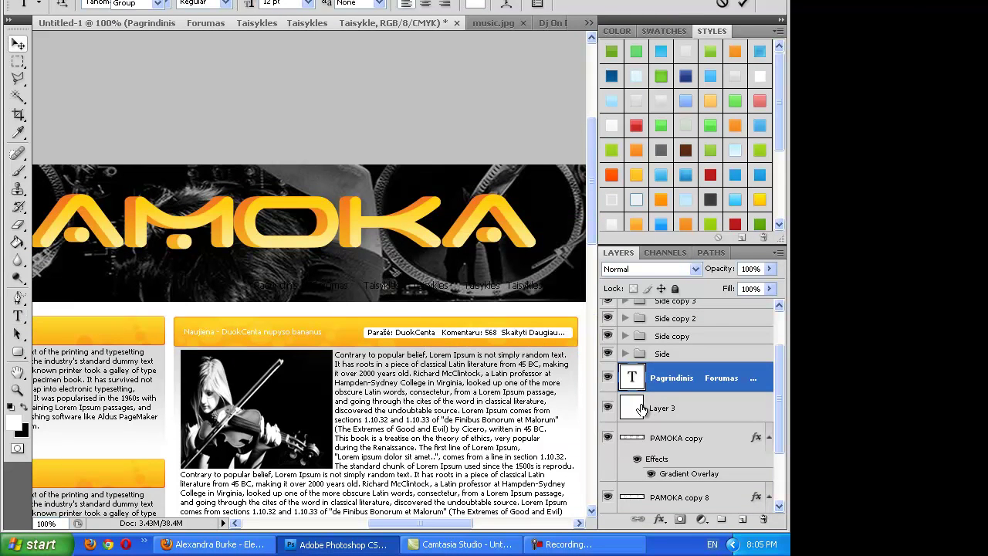
On Layer 3, draw a white rounded rectangle with a 3 px radius behind the menu text, extending into the white page area
{"action": "left_click", "coordinate": [637, 407]}
{"action": "left_click", "coordinate": [17, 353]}
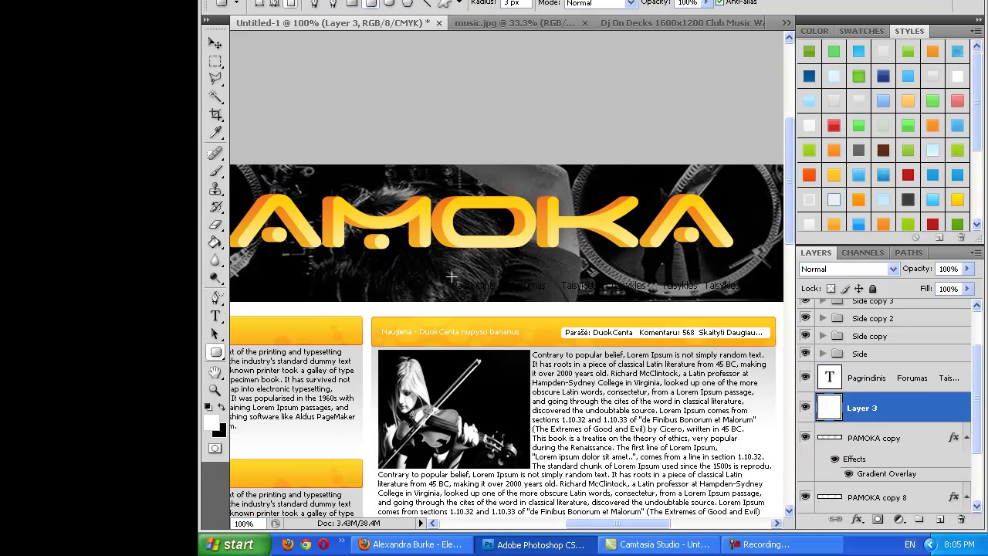
{"action": "left_click_drag", "start_coordinate": [463, 291], "coordinate": [753, 310]}
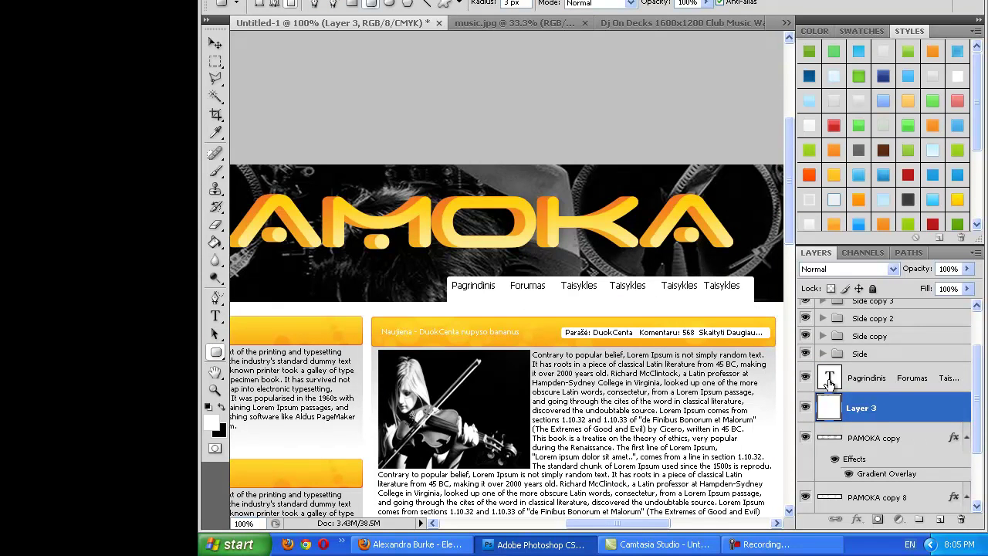
Nudge the menu text layer slightly right and down within the white menu tab
{"action": "left_click", "coordinate": [830, 384]}
{"action": "key", "text": "v"}
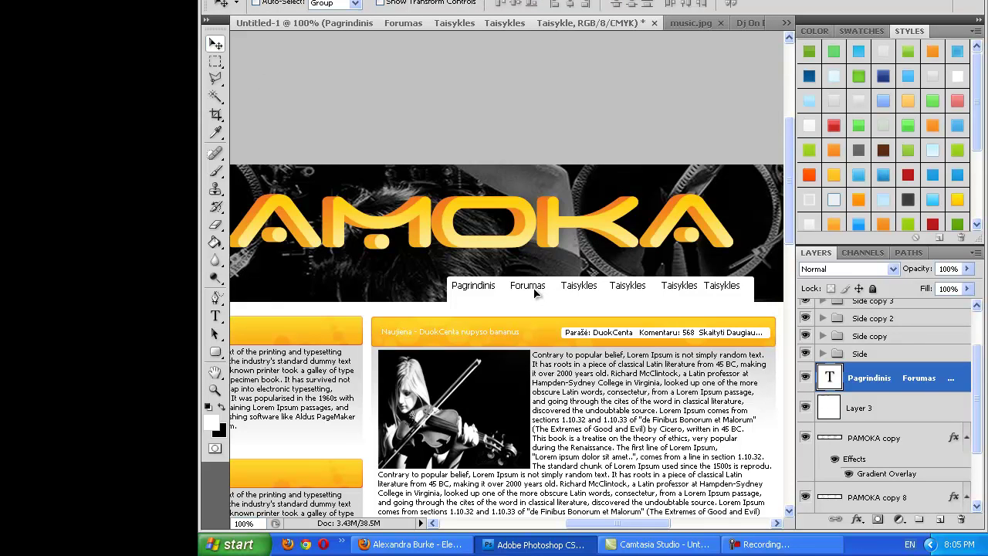
{"action": "key", "text": "Down"}
{"action": "key", "text": "Down"}
{"action": "key", "text": "Down"}
{"action": "key", "text": "Down"}
{"action": "key", "text": "Down"}
{"action": "key", "text": "Right"}
{"action": "key", "text": "Right"}
{"action": "key", "text": "Right"}
{"action": "key", "text": "Right"}
{"action": "key", "text": "Right"}
{"action": "key", "text": "Up"}
{"action": "key", "text": "Up"}
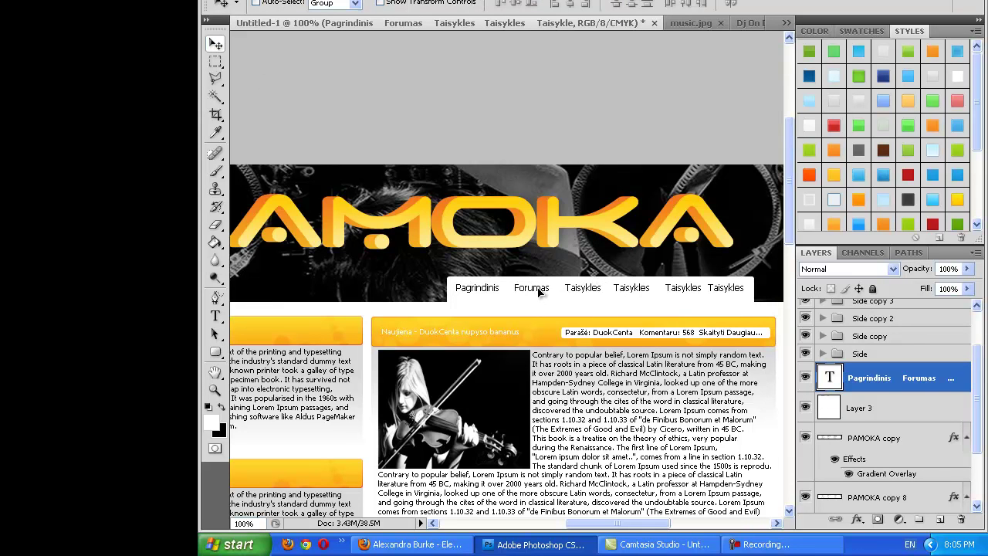
Add a Drop Shadow to the menu text with Overlay blend mode, 100% opacity, 1 px distance and 1 px size
{"action": "right_click", "coordinate": [830, 378]}
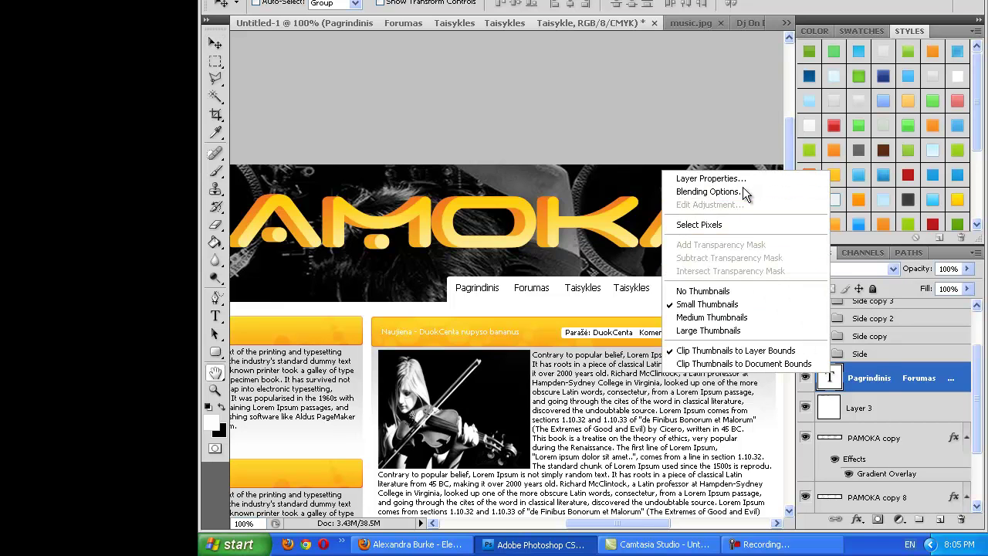
{"action": "left_click", "coordinate": [744, 193]}
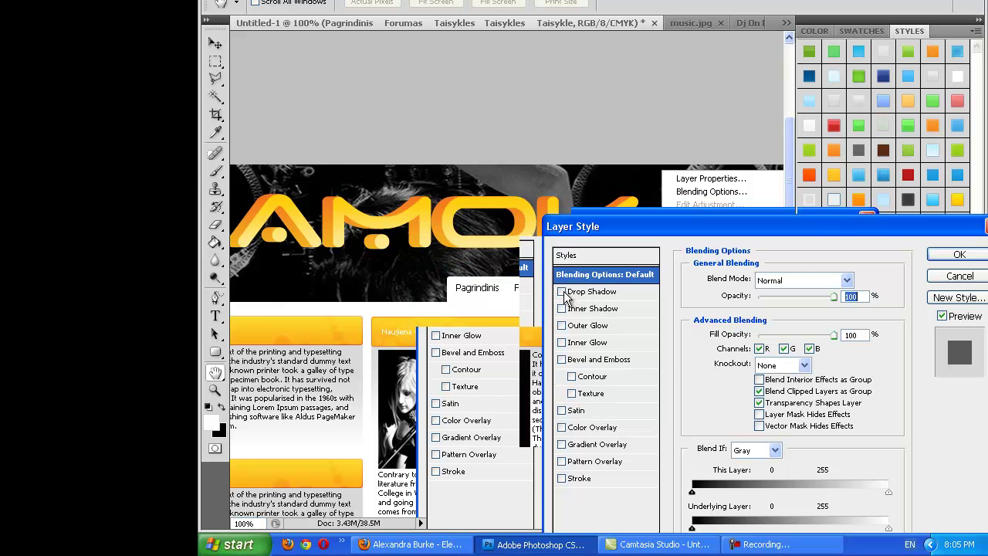
{"action": "left_click", "coordinate": [562, 292]}
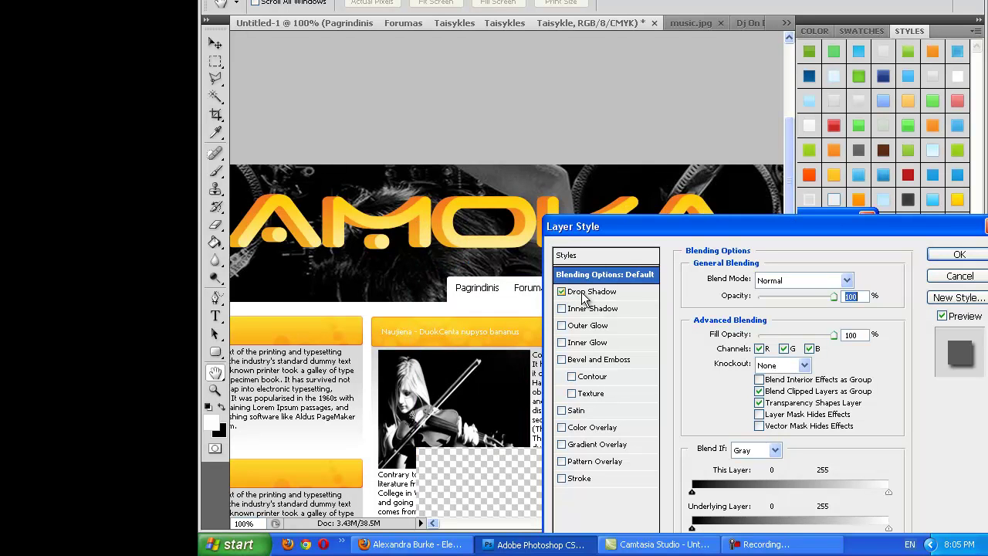
{"action": "left_click", "coordinate": [584, 295]}
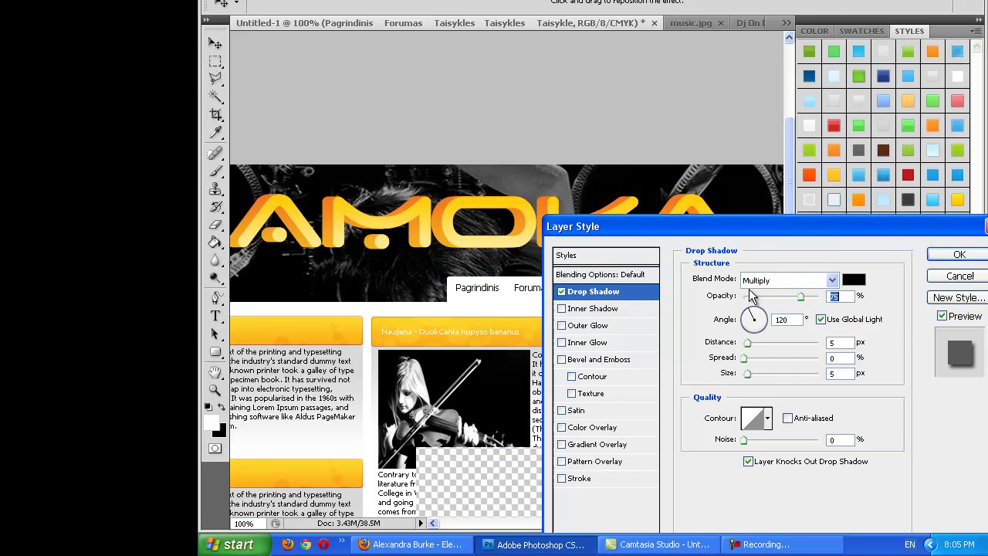
{"action": "left_click", "coordinate": [772, 279]}
{"action": "left_click", "coordinate": [757, 156]}
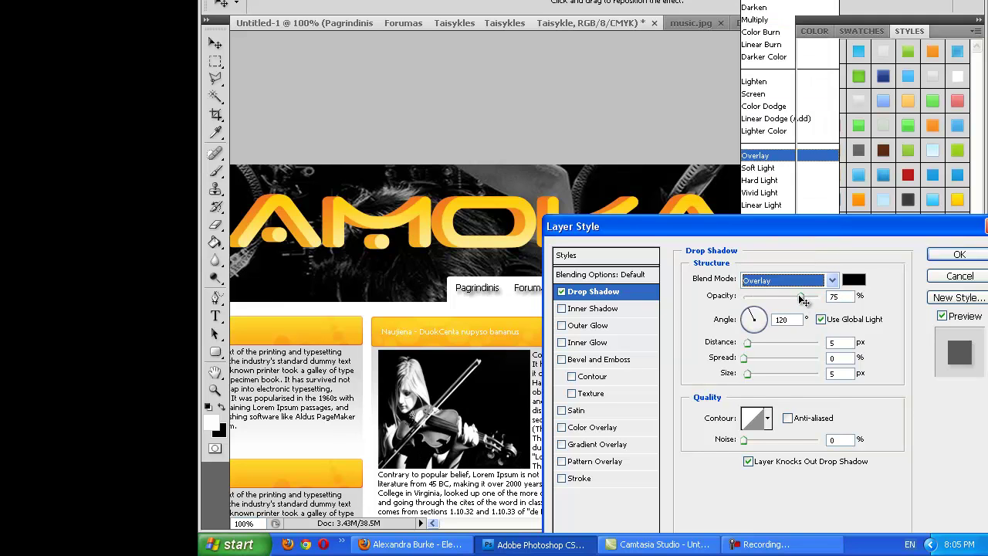
{"action": "left_click_drag", "start_coordinate": [803, 299], "coordinate": [843, 297]}
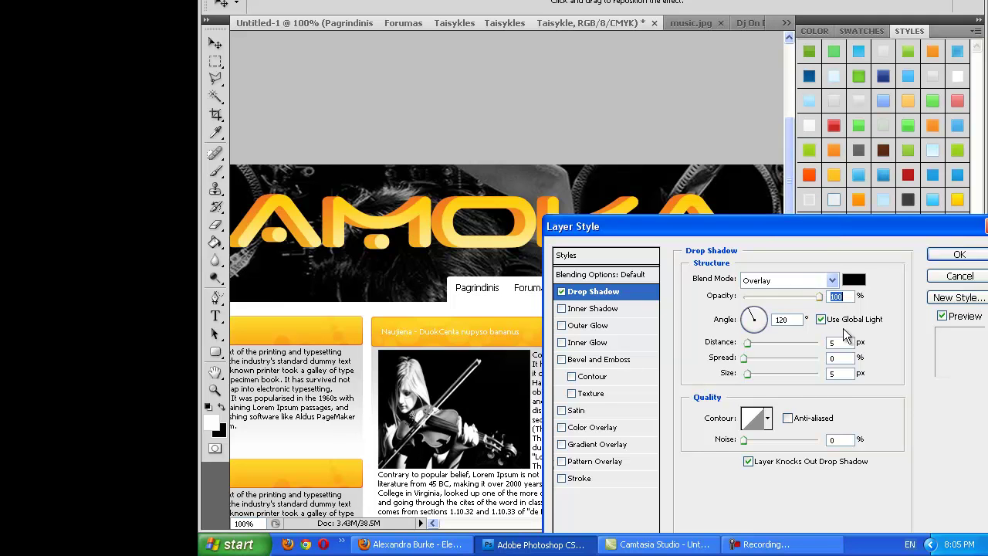
{"action": "type", "text": "1"}
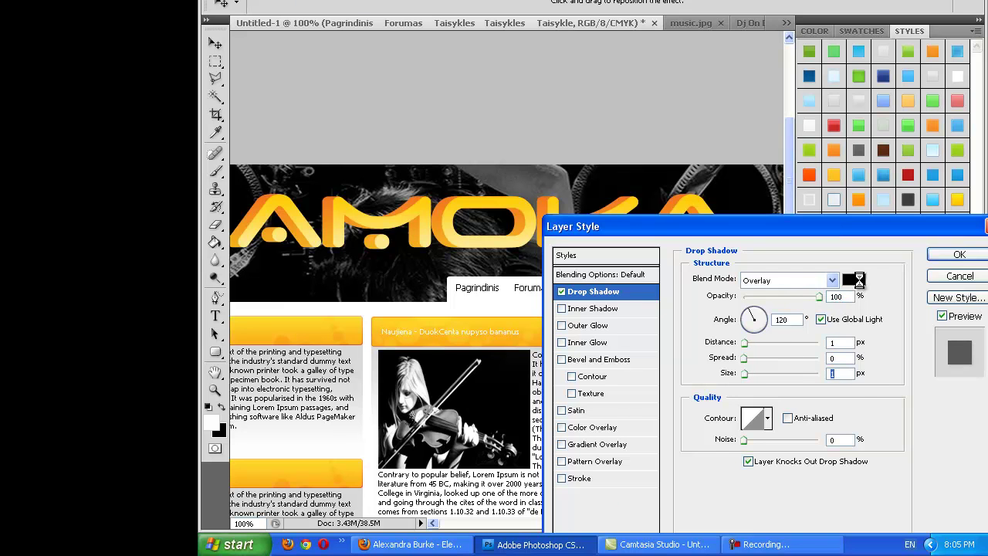
Change the drop shadow colour to the yellow-orange sampled from the side panel's header bar
{"action": "left_click", "coordinate": [853, 280]}
{"action": "left_click", "coordinate": [684, 371]}
{"action": "mouse_move", "coordinate": [665, 339]}
{"action": "left_mouse_down"}
{"action": "mouse_move", "coordinate": [792, 311]}
{"action": "mouse_move", "coordinate": [840, 243]}
{"action": "left_mouse_up"}
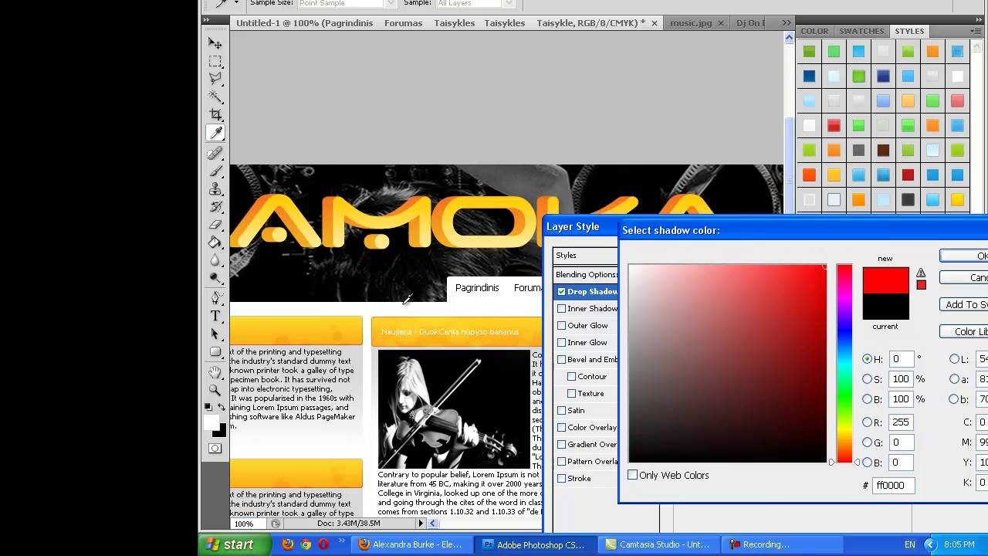
{"action": "left_click", "coordinate": [320, 319]}
{"action": "left_click", "coordinate": [974, 255]}
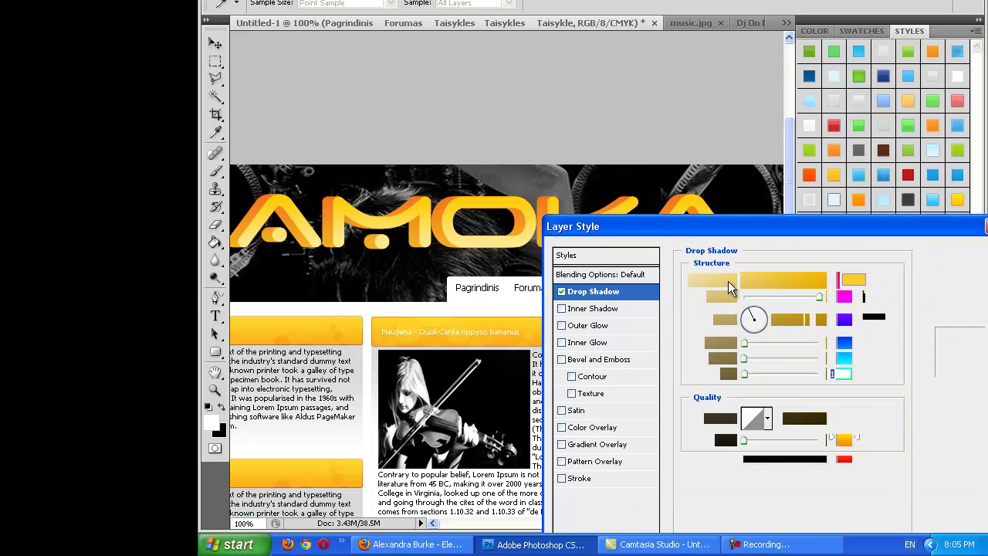
Set the drop shadow's blend mode to Normal and its opacity to 0%, and apply the layer style
{"action": "left_click", "coordinate": [761, 282]}
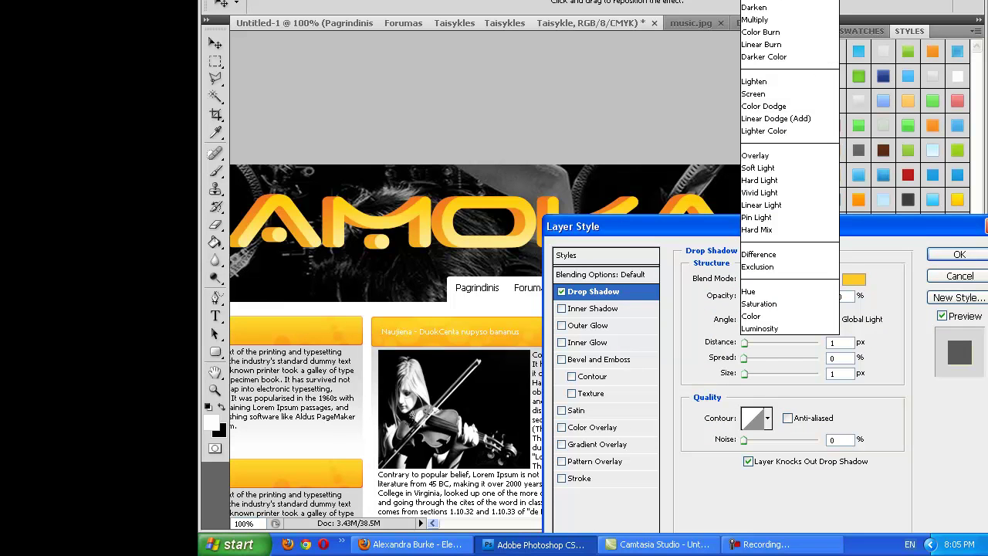
{"action": "left_click", "coordinate": [755, 4]}
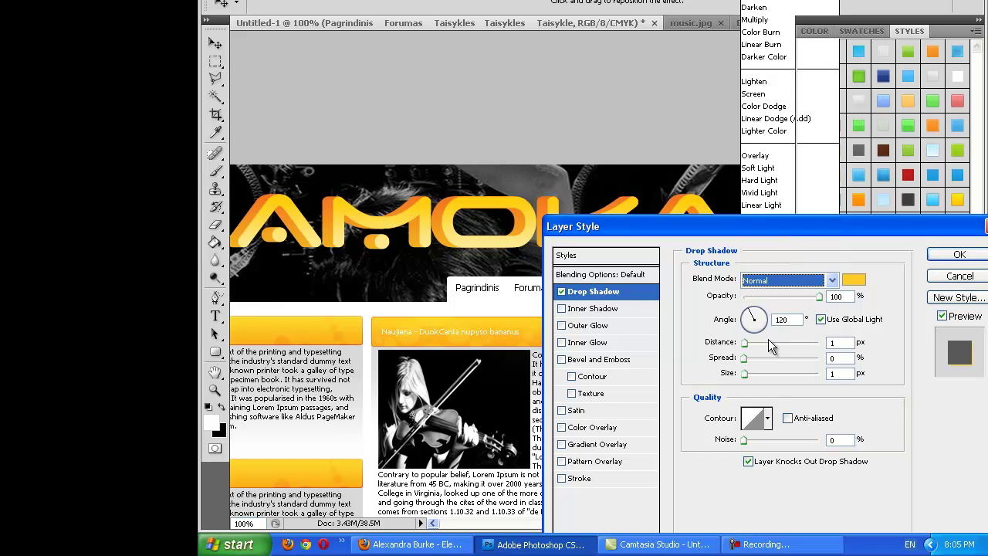
{"action": "left_click_drag", "start_coordinate": [820, 303], "coordinate": [574, 293]}
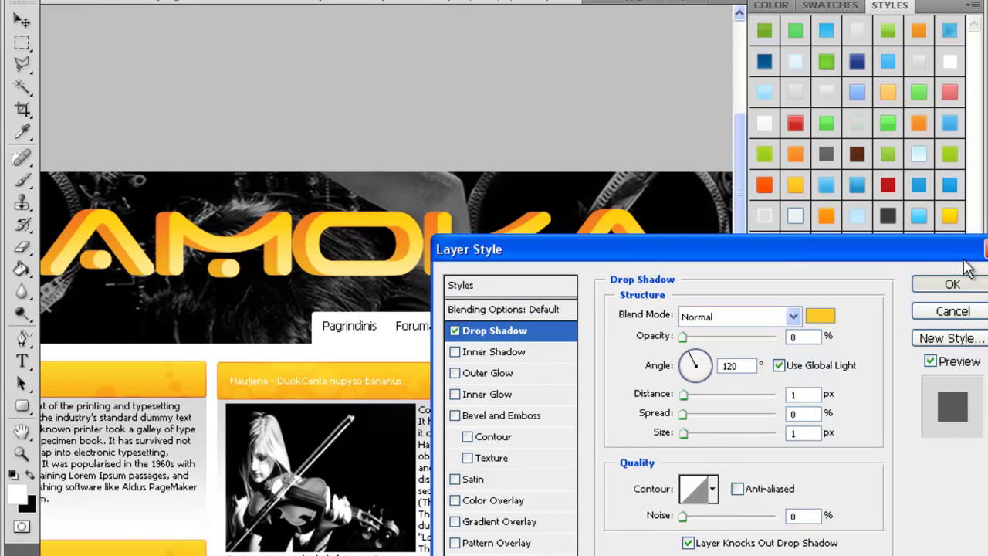
{"action": "left_click", "coordinate": [957, 284]}
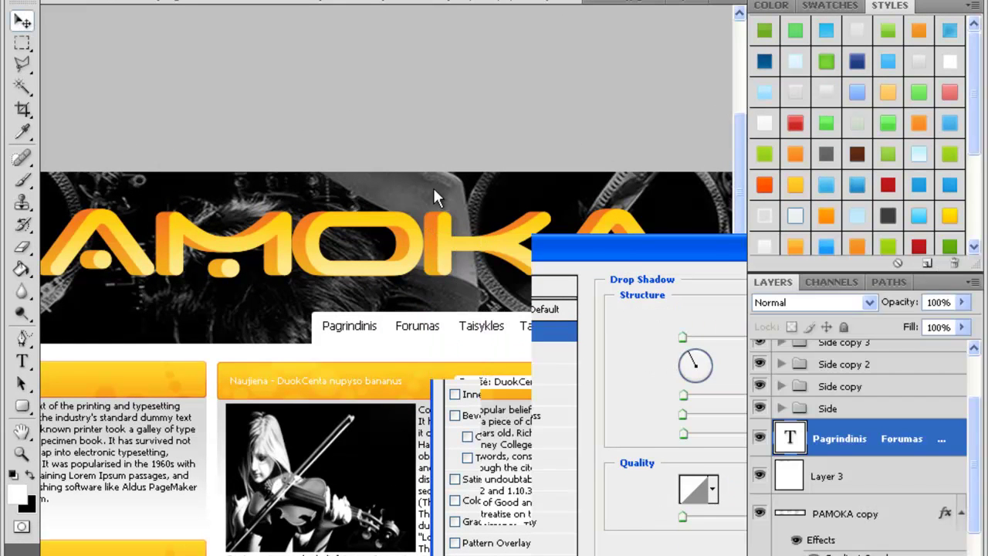
Add a new empty layer directly above Layer 3
{"action": "left_click", "coordinate": [561, 2]}
{"action": "left_click", "coordinate": [561, 1]}
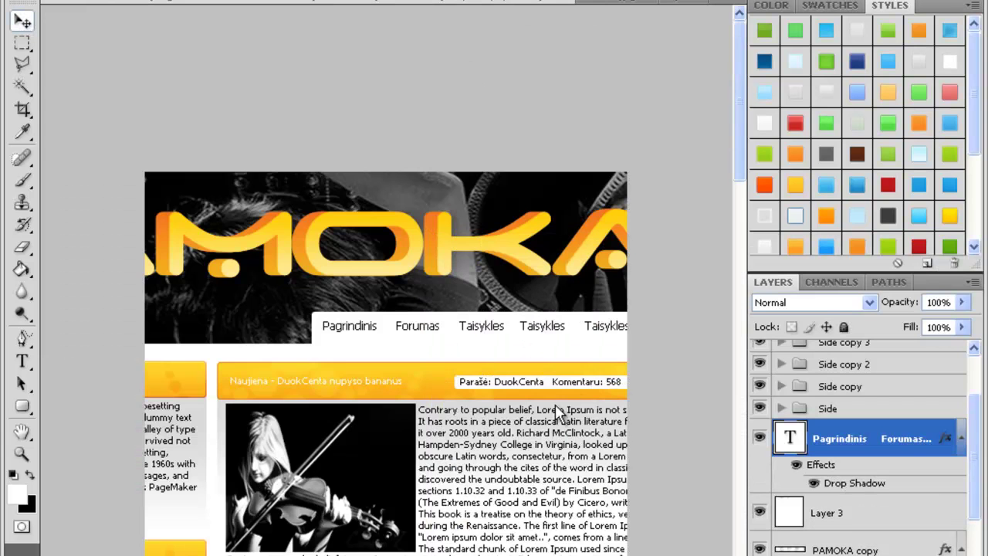
{"action": "scroll", "coordinate": [806, 455], "scroll_direction": "down", "scroll_amount": 3}
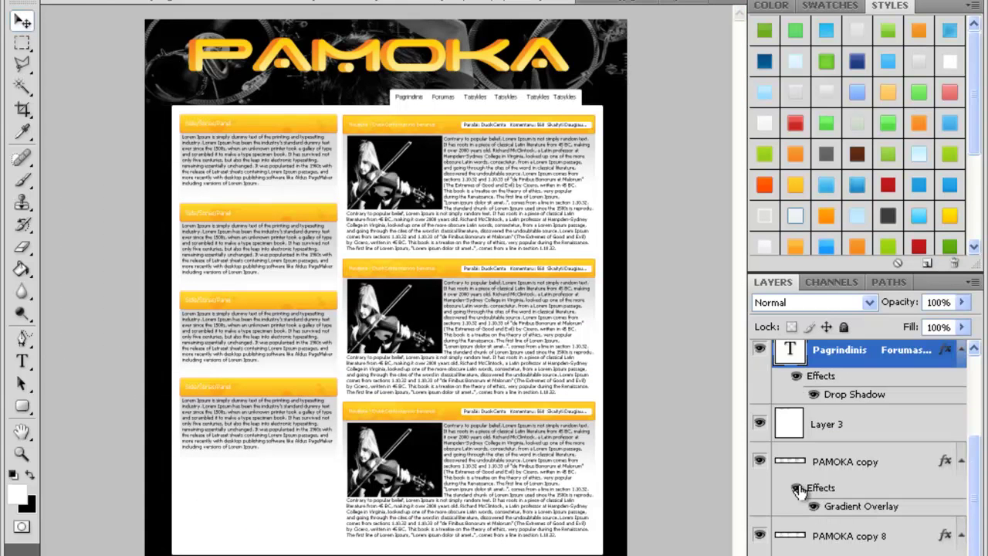
{"action": "left_click", "coordinate": [794, 437]}
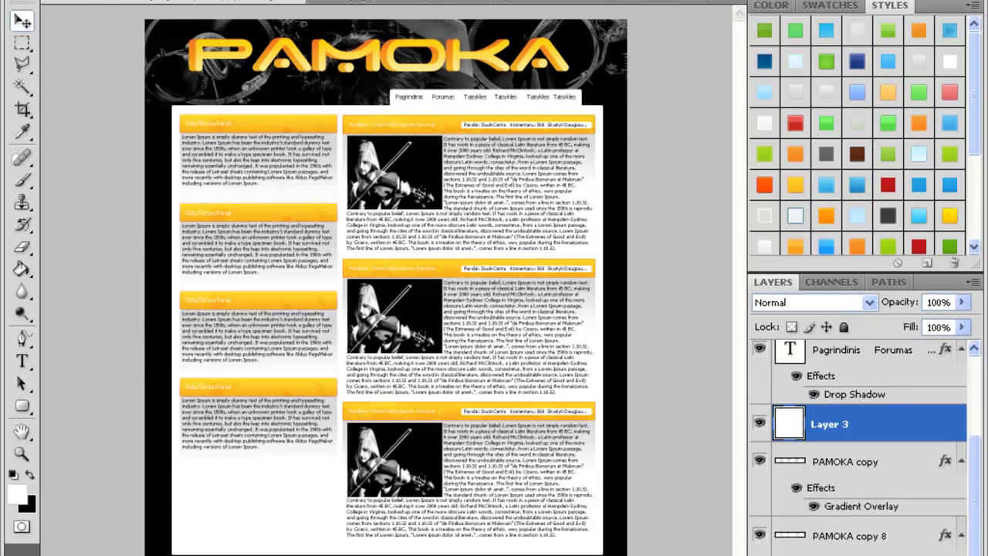
{"action": "key", "text": "ctrl+alt+shift+n"}
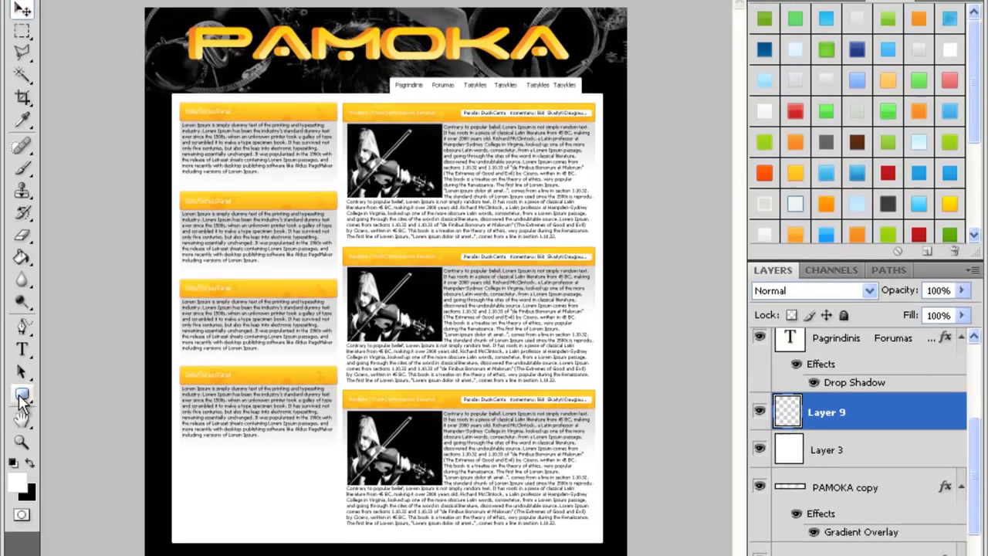
Draw a white rounded-rectangle footer bar on the new layer, just below the white content area and spanning its width
{"action": "left_click", "coordinate": [23, 405]}
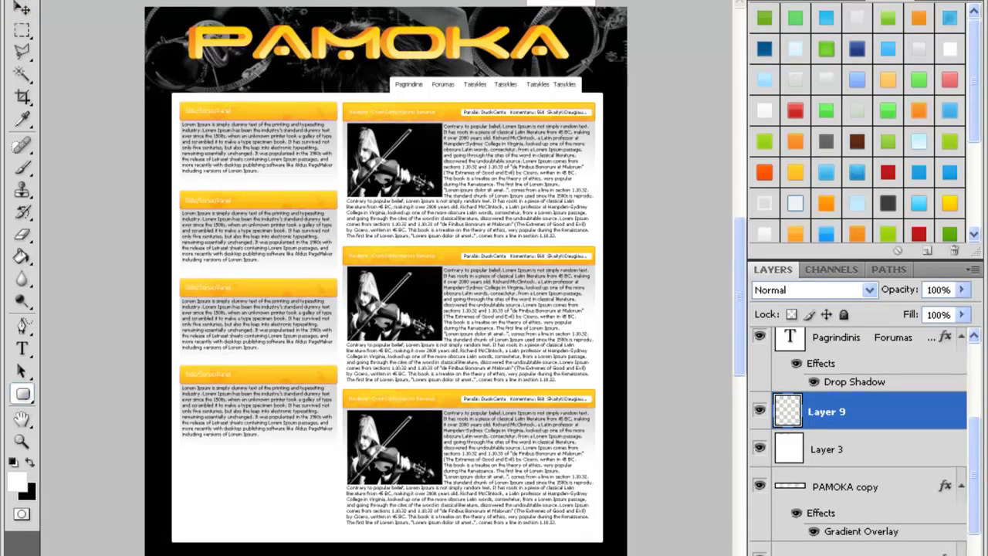
{"action": "key", "text": "ctrl+1"}
{"action": "left_click_drag", "start_coordinate": [744, 333], "coordinate": [737, 415]}
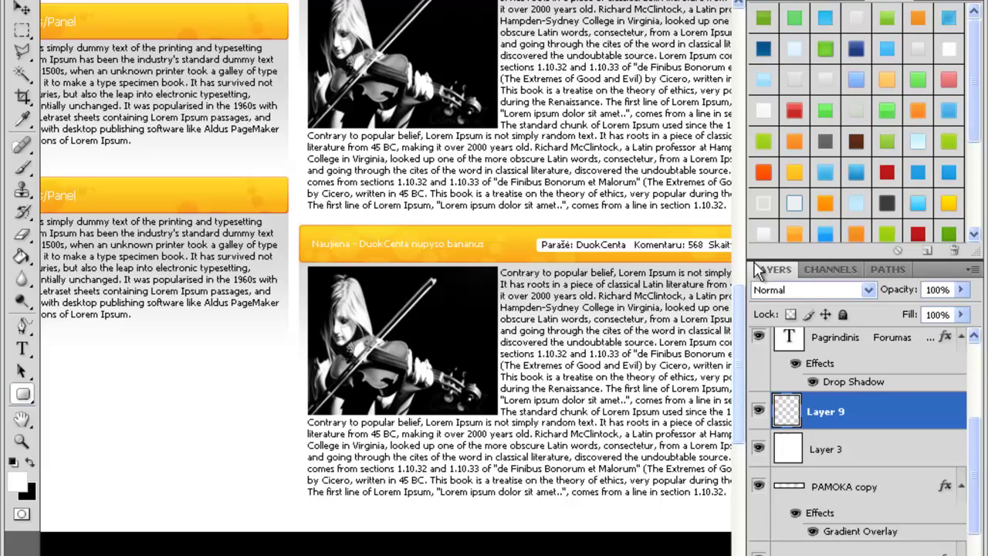
{"action": "left_click_drag", "start_coordinate": [749, 261], "coordinate": [981, 265]}
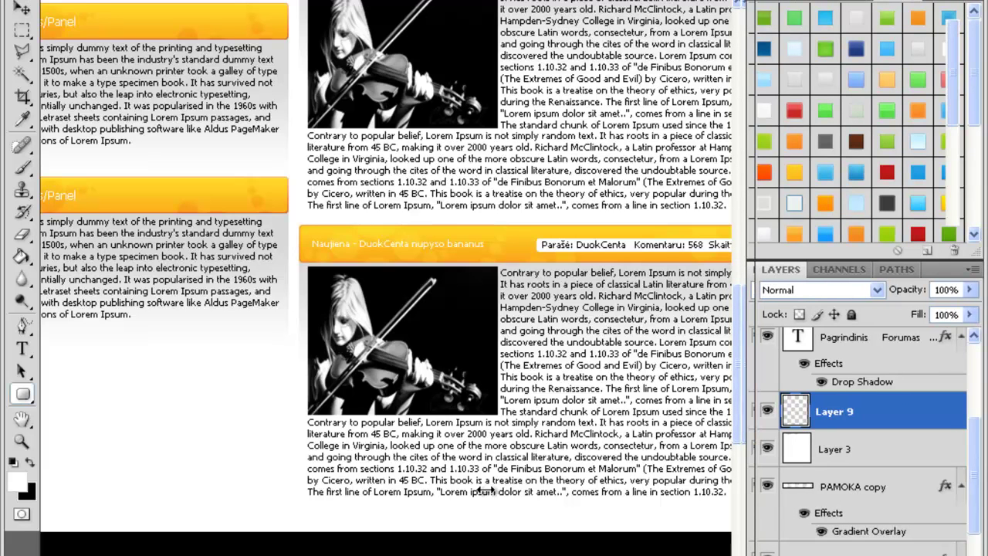
{"action": "mouse_move", "coordinate": [744, 349]}
{"action": "left_mouse_down"}
{"action": "mouse_move", "coordinate": [748, 340]}
{"action": "mouse_move", "coordinate": [748, 356]}
{"action": "left_mouse_up"}
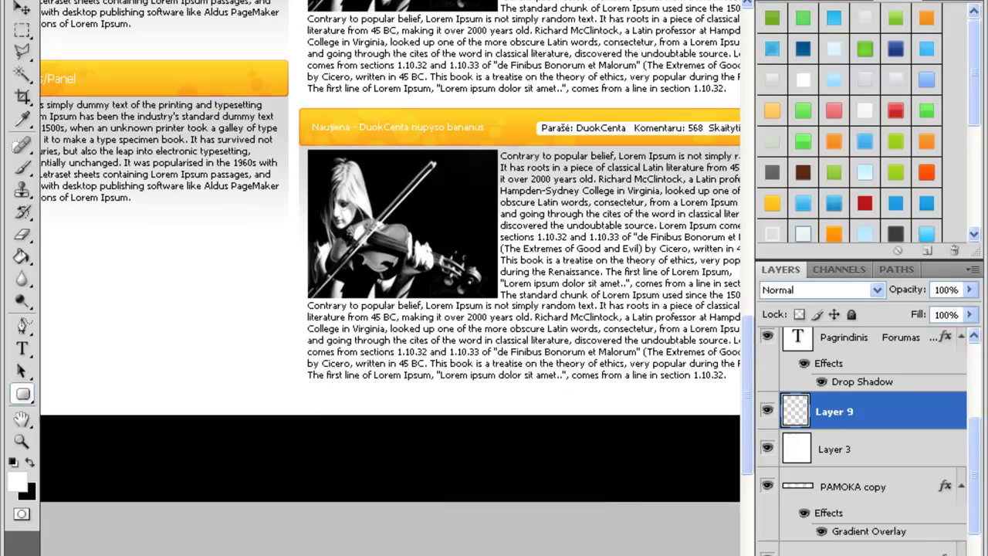
{"action": "scroll", "coordinate": [98, 417], "scroll_direction": "left", "scroll_amount": 5}
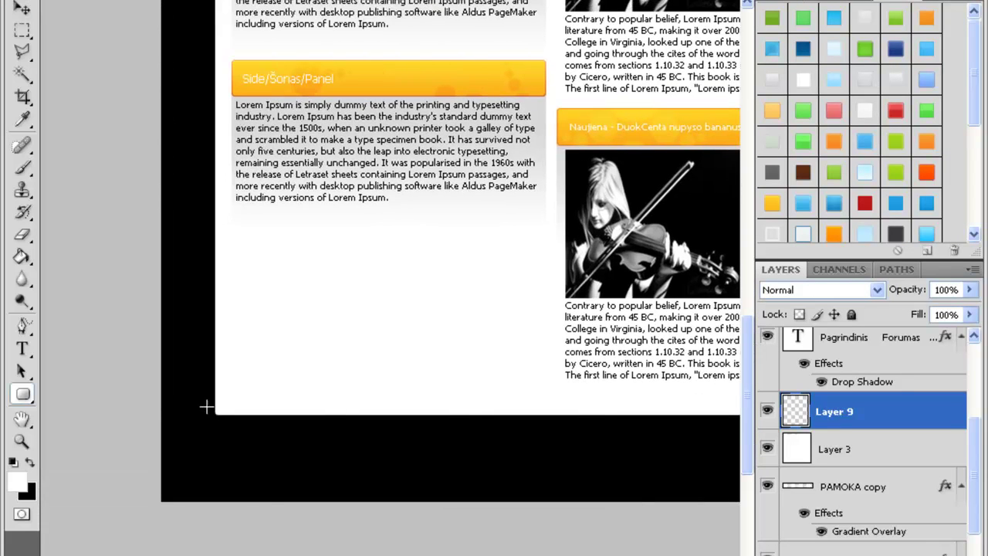
{"action": "left_click_drag", "start_coordinate": [215, 426], "coordinate": [684, 473]}
{"action": "scroll", "coordinate": [391, 251], "scroll_direction": "left", "scroll_amount": 5}
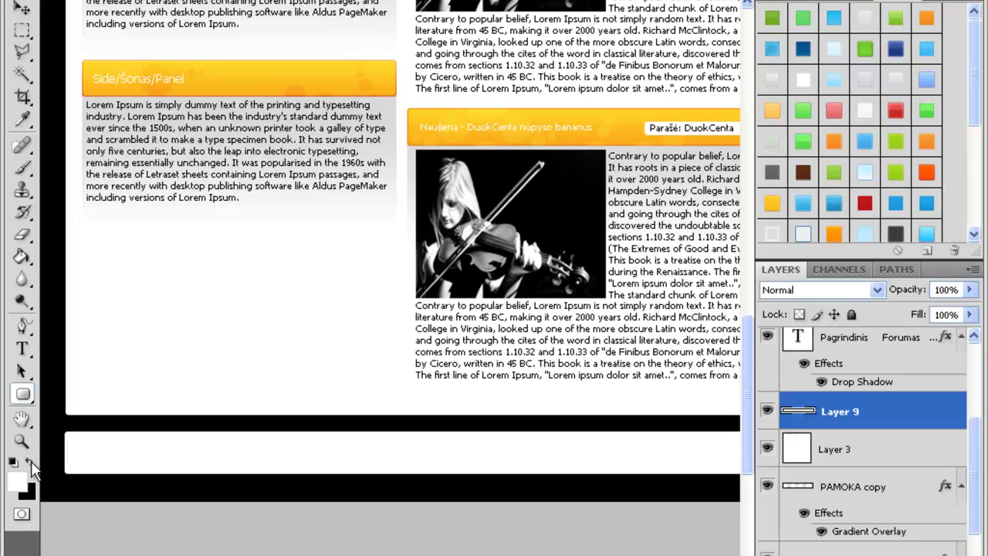
Set the foreground colour to the yellow-orange sampled from the side panel's header bar
{"action": "left_click", "coordinate": [17, 480]}
{"action": "left_click", "coordinate": [275, 68]}
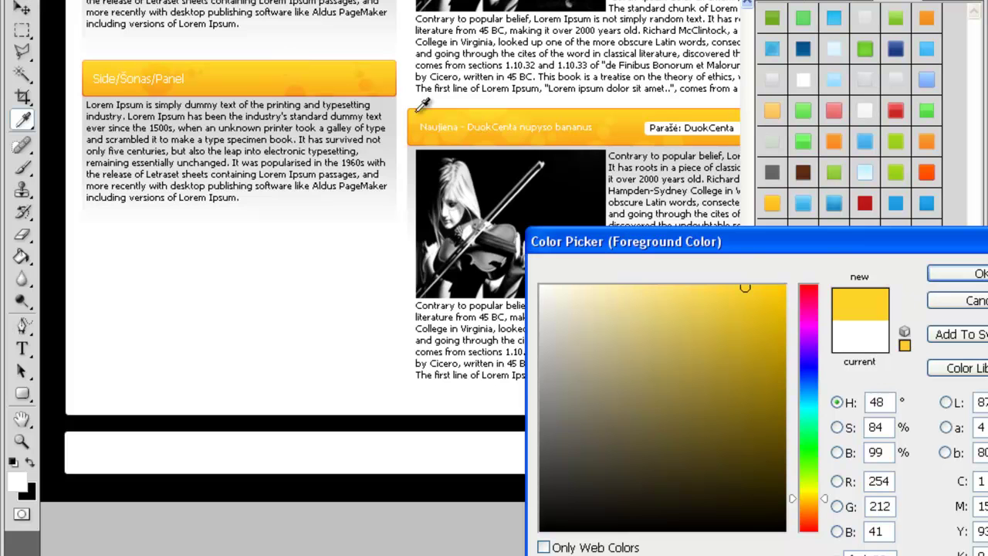
{"action": "left_click", "coordinate": [330, 78]}
{"action": "left_click", "coordinate": [957, 273]}
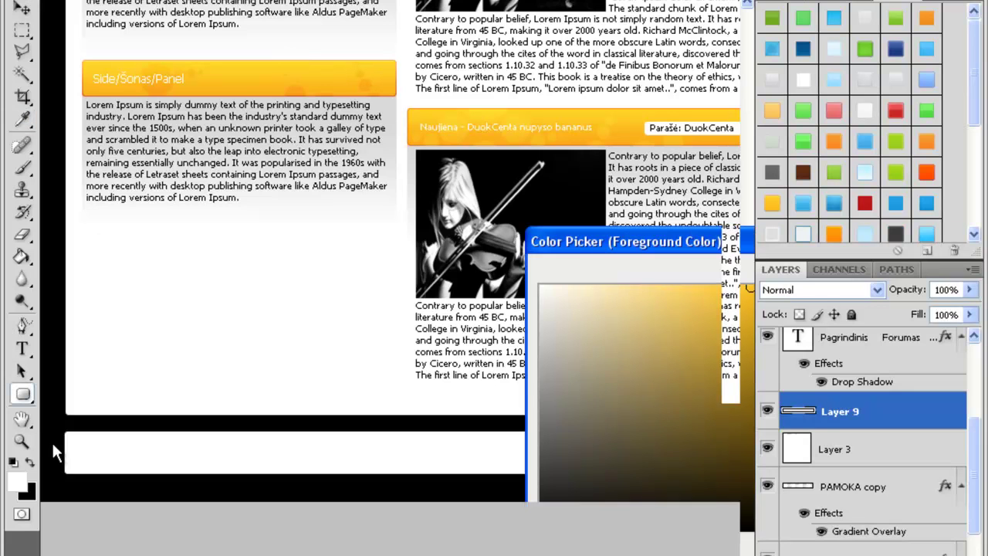
Draw a yellow-orange rounded box on a new layer at the footer bar's left end and nudge it inside the bar's edge
{"action": "key", "text": "ctrl+shift+alt+n"}
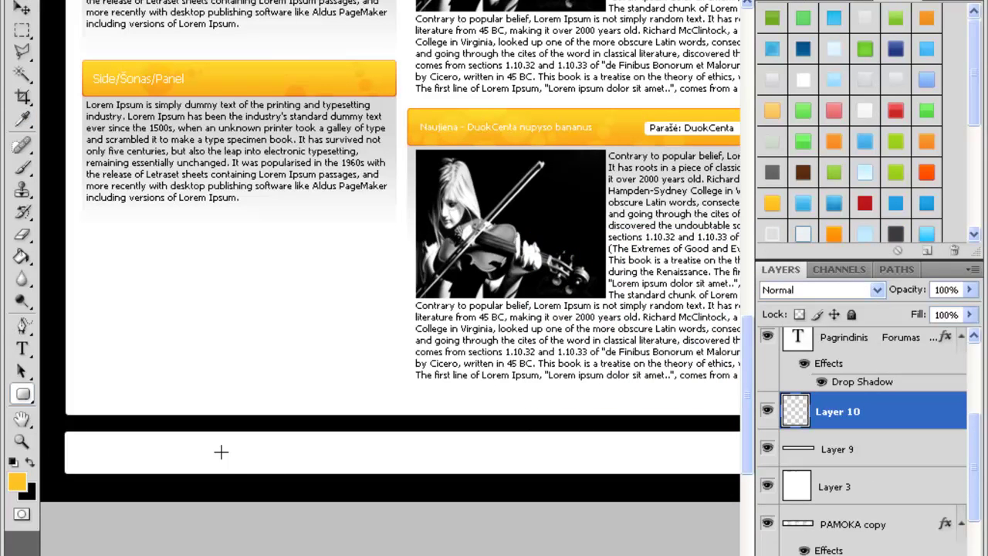
{"action": "mouse_move", "coordinate": [61, 439]}
{"action": "left_mouse_down"}
{"action": "mouse_move", "coordinate": [236, 462]}
{"action": "mouse_move", "coordinate": [216, 466]}
{"action": "left_mouse_up"}
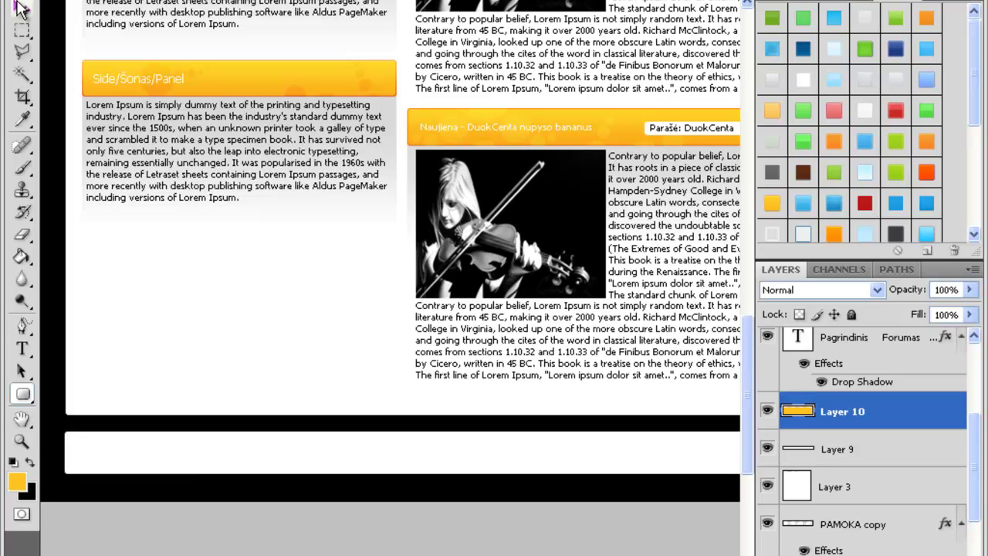
{"action": "key", "text": "v"}
{"action": "key", "text": "Right"}
{"action": "key", "text": "Right"}
{"action": "key", "text": "Right"}
{"action": "key", "text": "Right"}
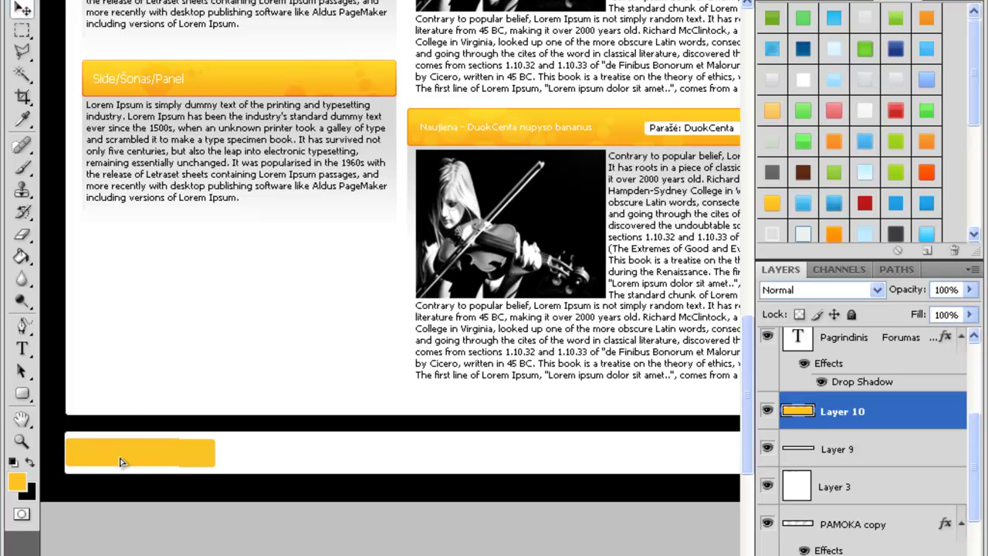
{"action": "key", "text": "Right"}
{"action": "key", "text": "Right"}
{"action": "key", "text": "Right"}
{"action": "key", "text": "Down"}
{"action": "key", "text": "Down"}
{"action": "key", "text": "Right"}
{"action": "key", "text": "Right"}
{"action": "key", "text": "Right"}
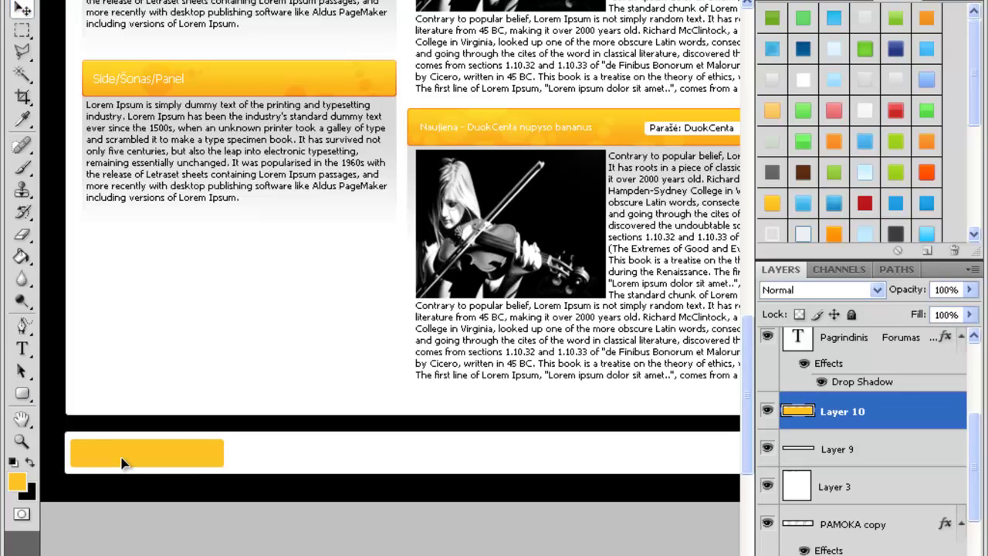
{"action": "key", "text": "Left"}
{"action": "key", "text": "Left"}
{"action": "key", "text": "Left"}
{"action": "key", "text": "Left"}
{"action": "key", "text": "Left"}
Duplicate the yellow-orange box and move the copy to the right end of the footer bar
{"action": "key", "text": "ctrl+j"}
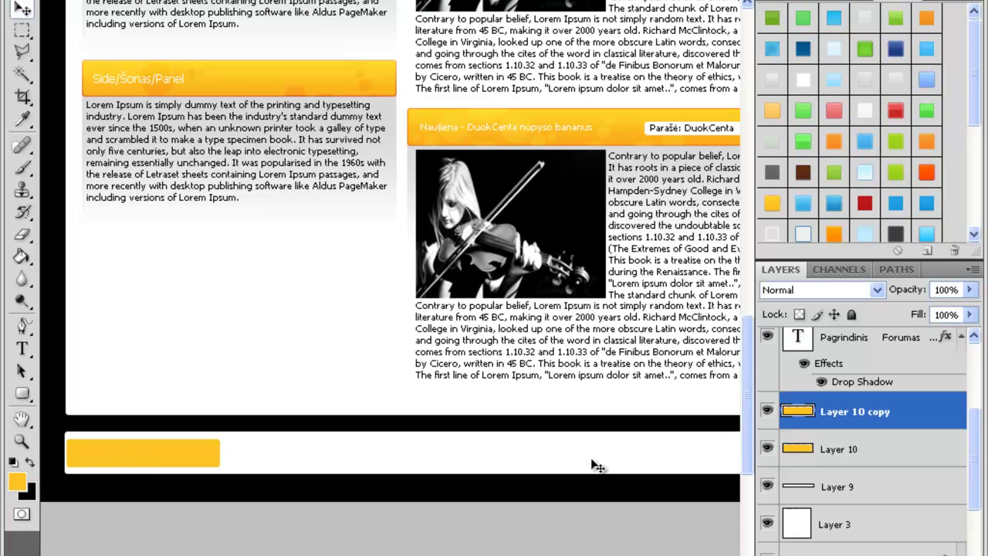
{"action": "scroll", "coordinate": [496, 551], "scroll_direction": "right", "scroll_amount": 3}
{"action": "left_click_drag", "start_coordinate": [419, 465], "coordinate": [650, 456]}
{"action": "scroll", "coordinate": [389, 278], "scroll_direction": "left", "scroll_amount": 3}
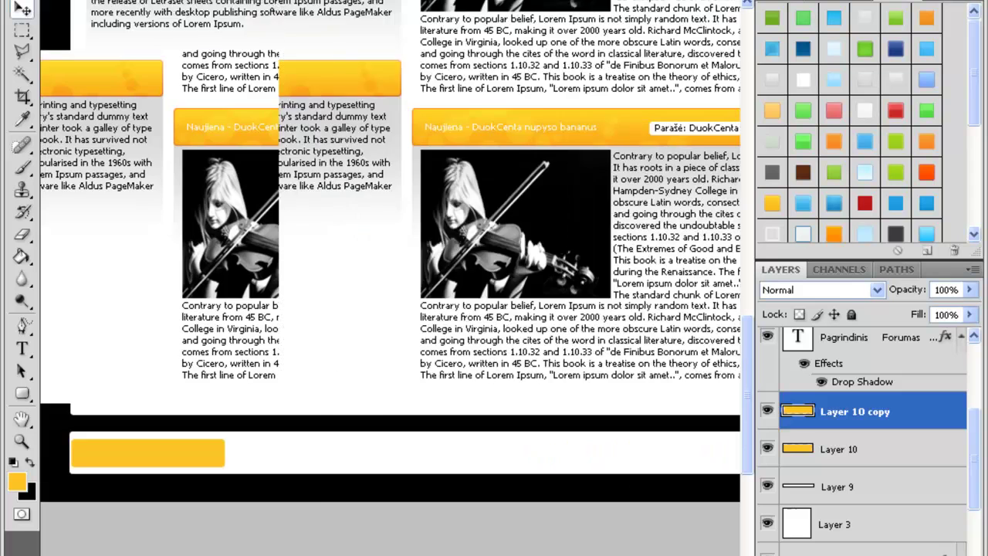
{"action": "left_click_drag", "start_coordinate": [186, 460], "coordinate": [187, 460]}
Add black 10 pt text "Dizaino ideja:" followed by the designer's nickname on the left footer box and adjust its position
{"action": "left_click", "coordinate": [22, 349]}
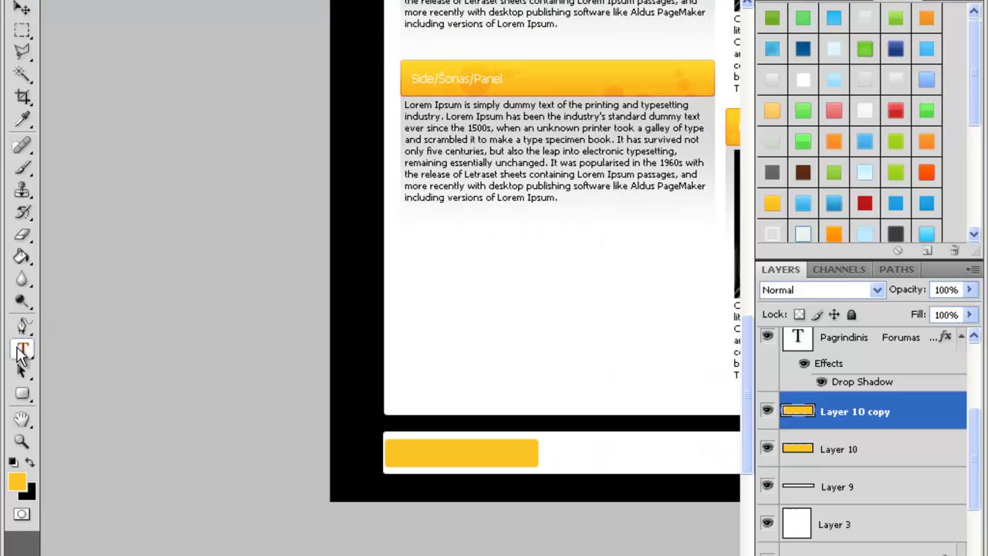
{"action": "left_click", "coordinate": [30, 461]}
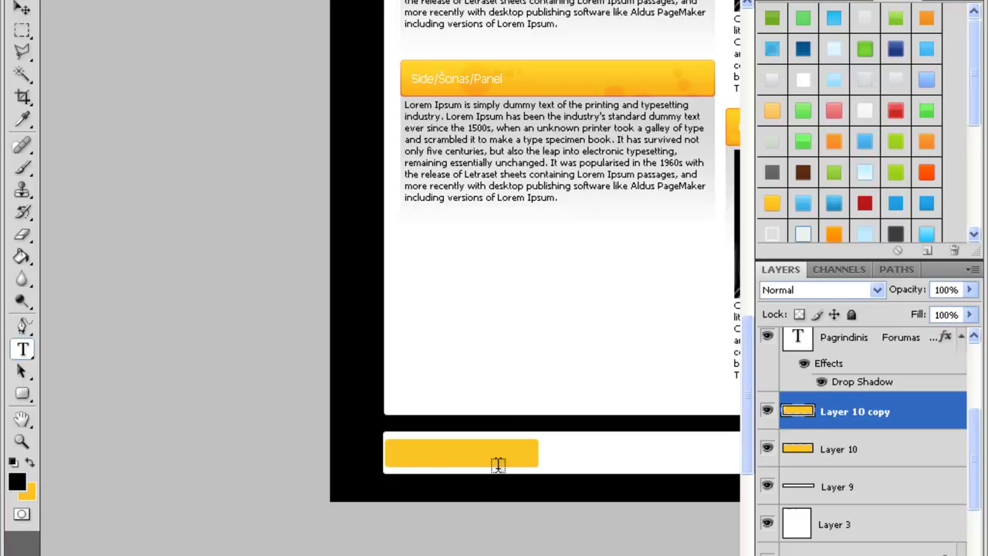
{"action": "left_click", "coordinate": [386, 1]}
{"action": "left_click", "coordinate": [357, 51]}
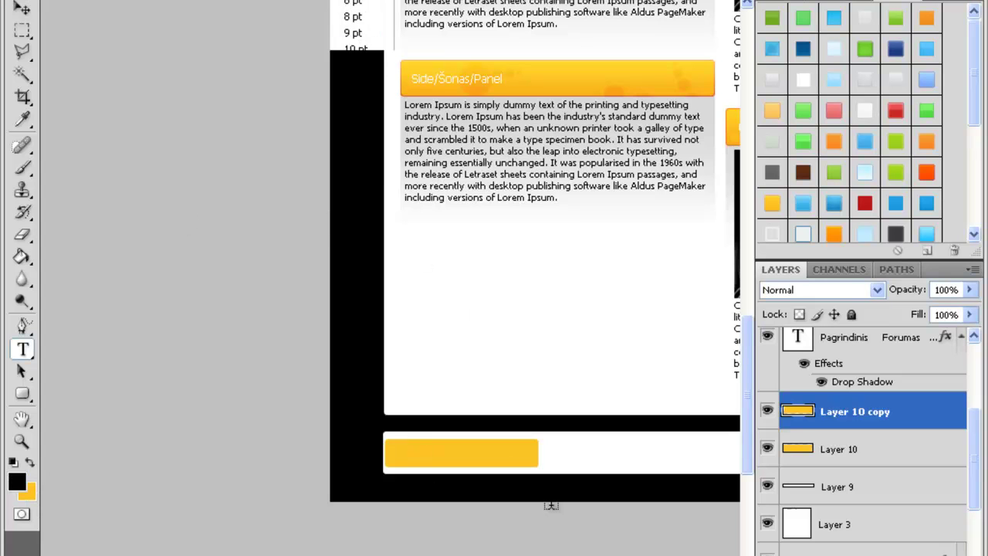
{"action": "left_click", "coordinate": [396, 451]}
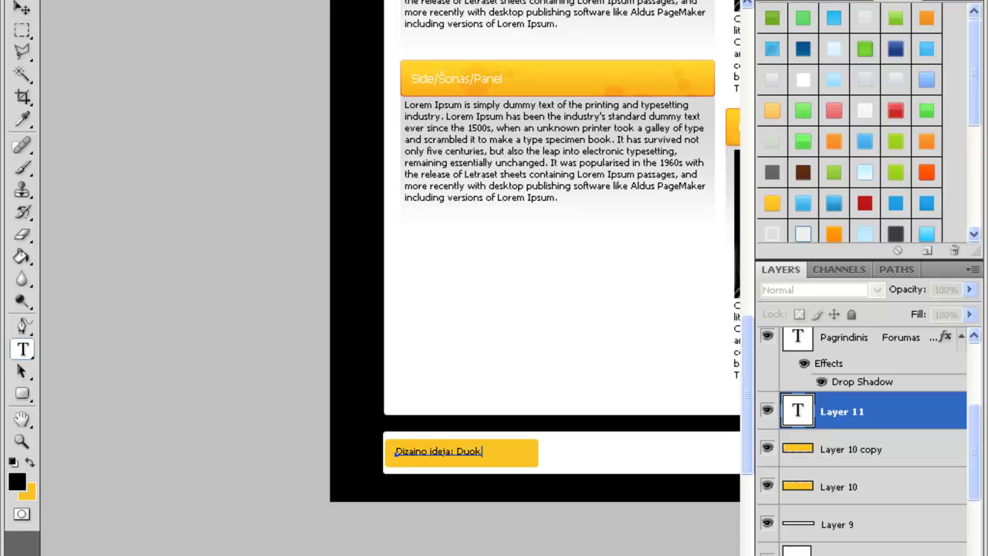
{"action": "key", "text": "ctrl+Return"}
{"action": "key", "text": "v"}
{"action": "left_click_drag", "start_coordinate": [467, 467], "coordinate": [467, 464]}
Add the text "Dizaino Kodavimas:" followed by the coder's name on the right footer box and shift it slightly down
{"action": "scroll", "coordinate": [532, 277], "scroll_direction": "right", "scroll_amount": 1}
{"action": "left_click_drag", "start_coordinate": [372, 531], "coordinate": [495, 522]}
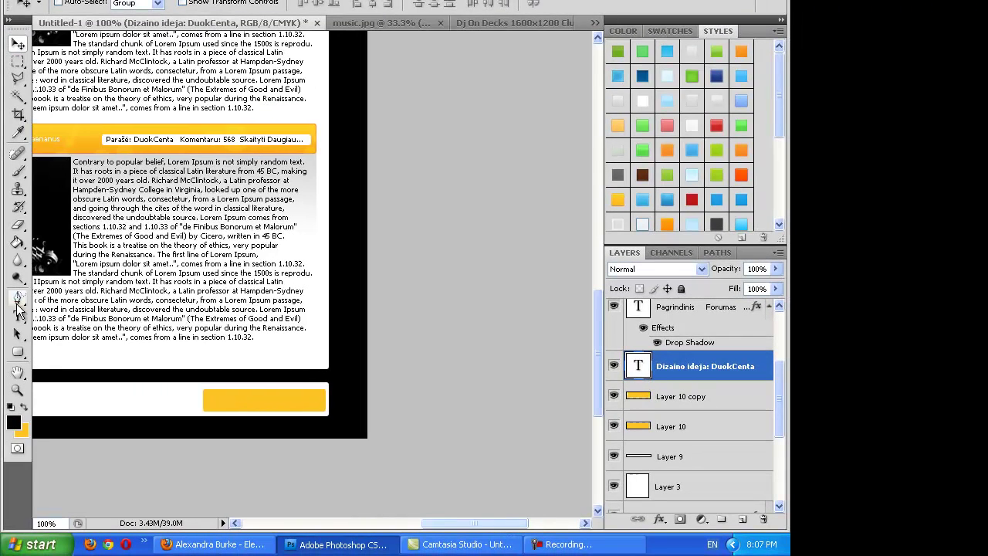
{"action": "left_click", "coordinate": [17, 315]}
{"action": "left_click", "coordinate": [245, 411]}
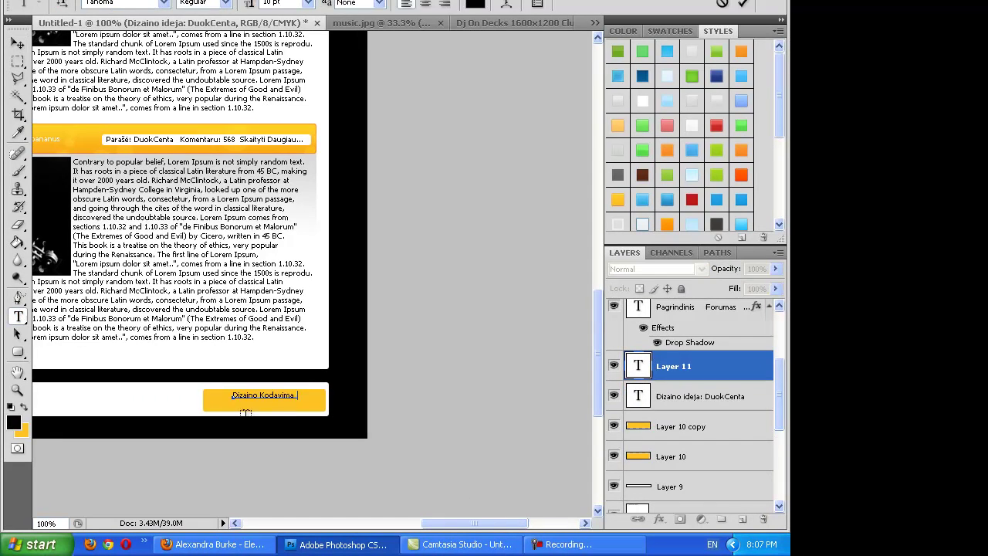
{"action": "type", "text": "Dizaino Kodavimas:"}
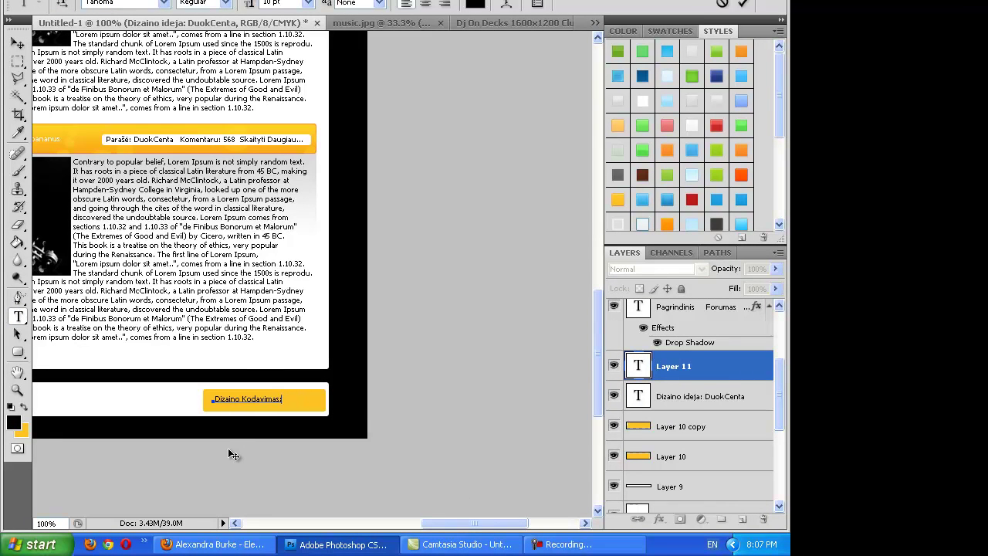
{"action": "type", "text": " Dariukas"}
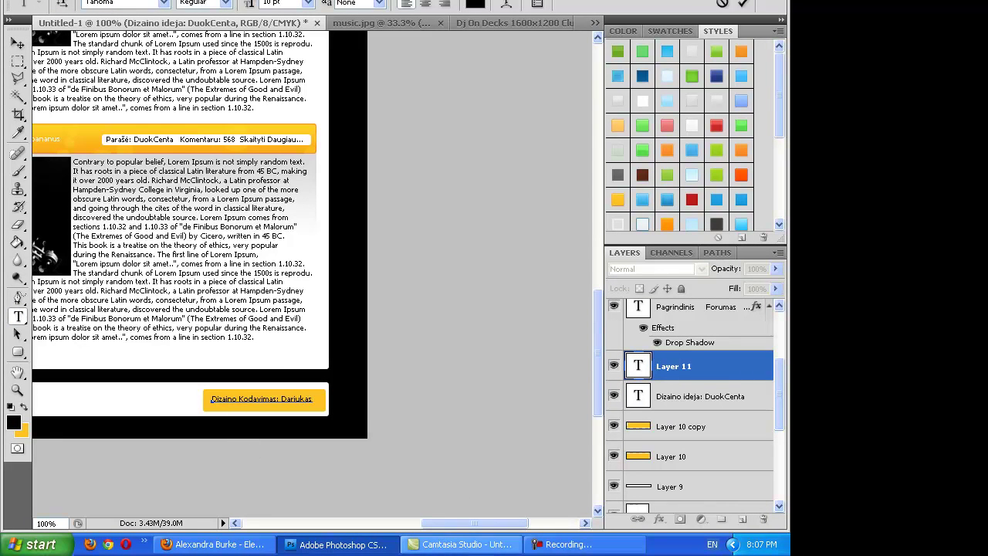
{"action": "left_click", "coordinate": [646, 374]}
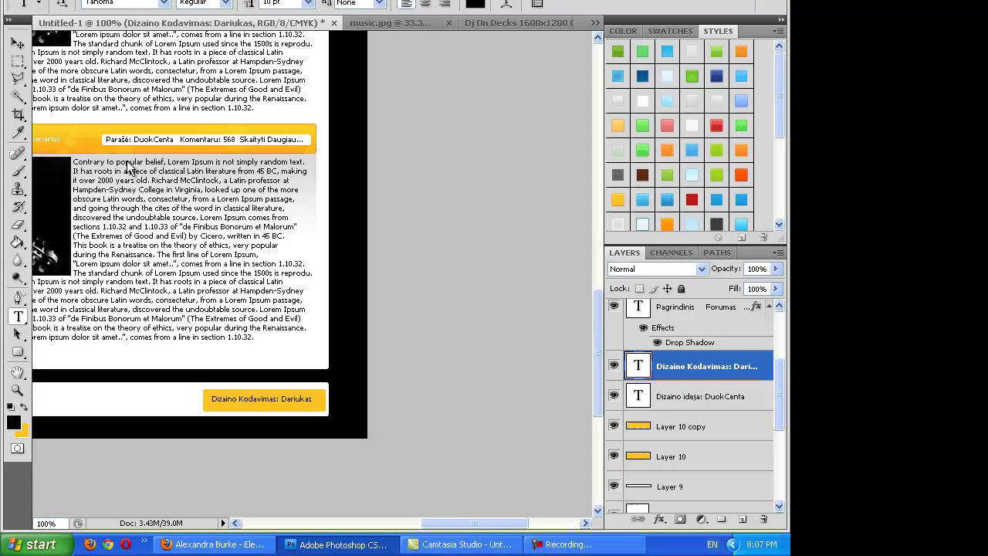
{"action": "left_click", "coordinate": [17, 43]}
{"action": "left_click_drag", "start_coordinate": [229, 403], "coordinate": [229, 408]}
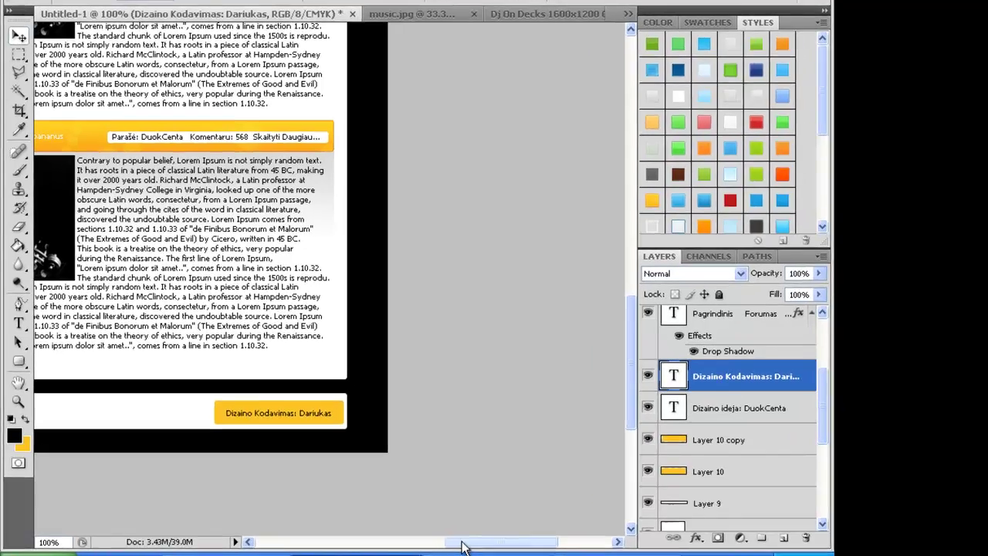
{"action": "key", "text": "ctrl+0"}
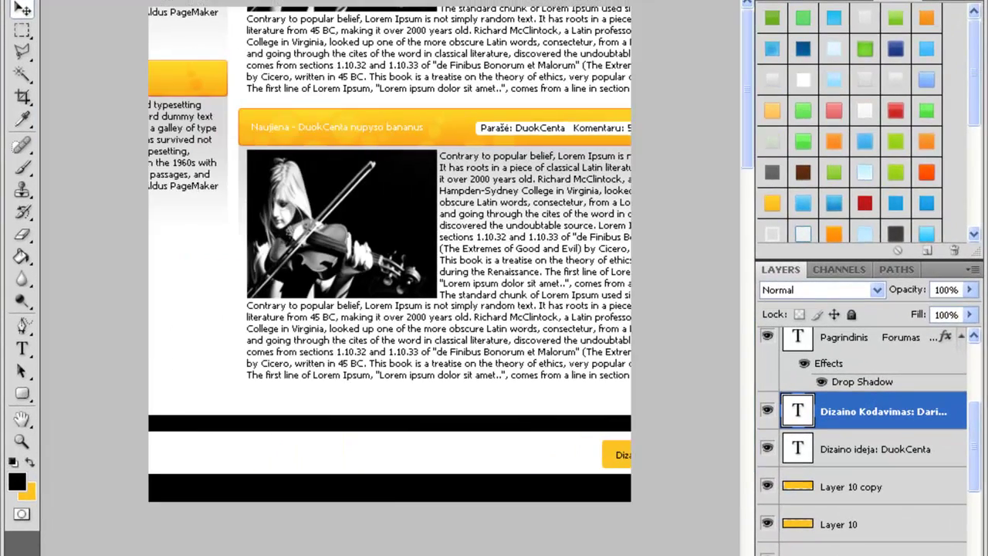